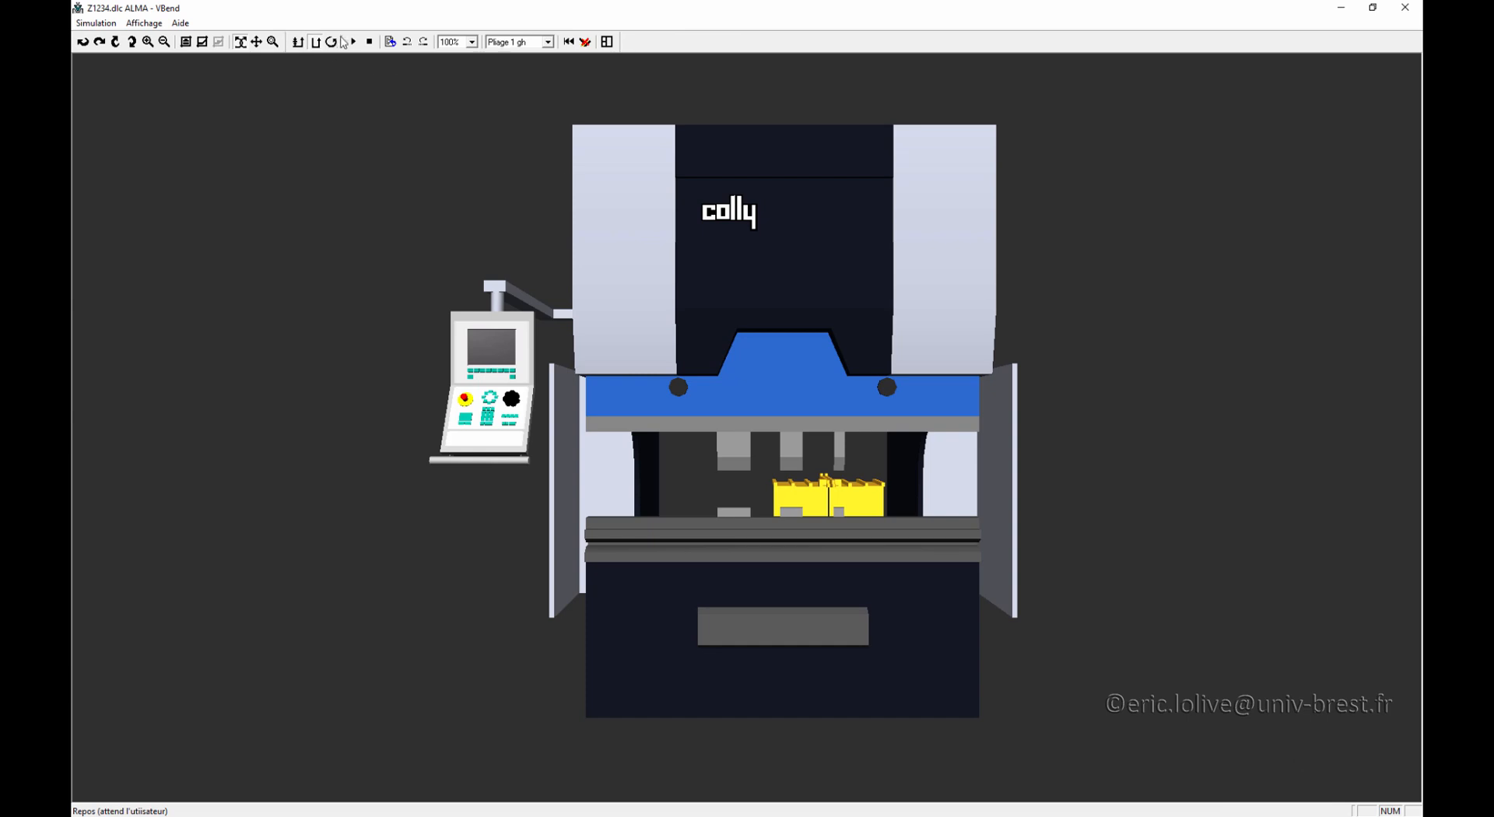
Step: Run the bending simulation, stop it at the Z2 axis-limit interruption, and return to the bend sequence view
{"action": "left_click", "coordinate": [354, 42]}
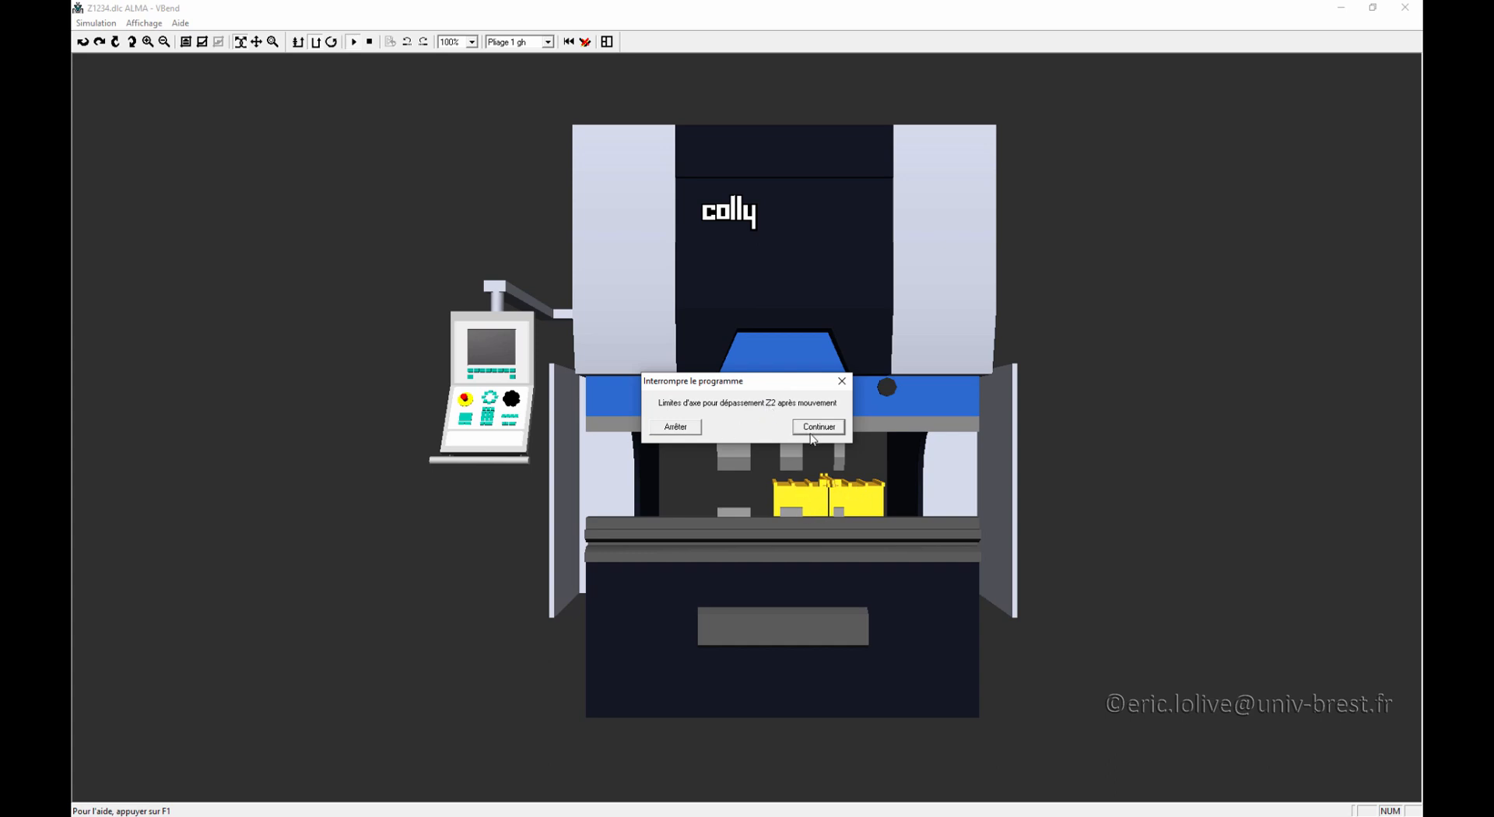
{"action": "left_click", "coordinate": [684, 431]}
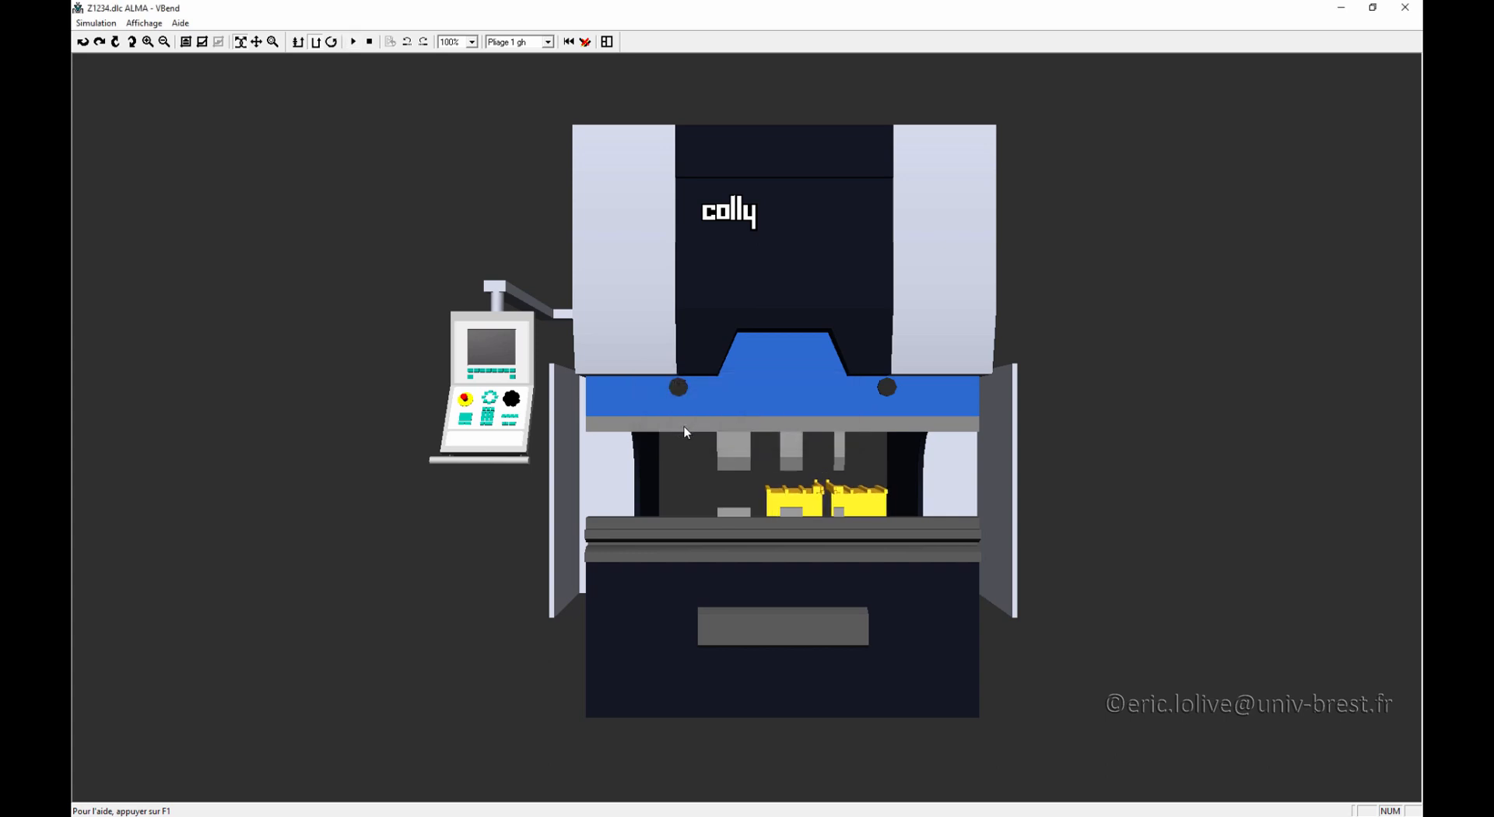
{"action": "left_click", "coordinate": [608, 43]}
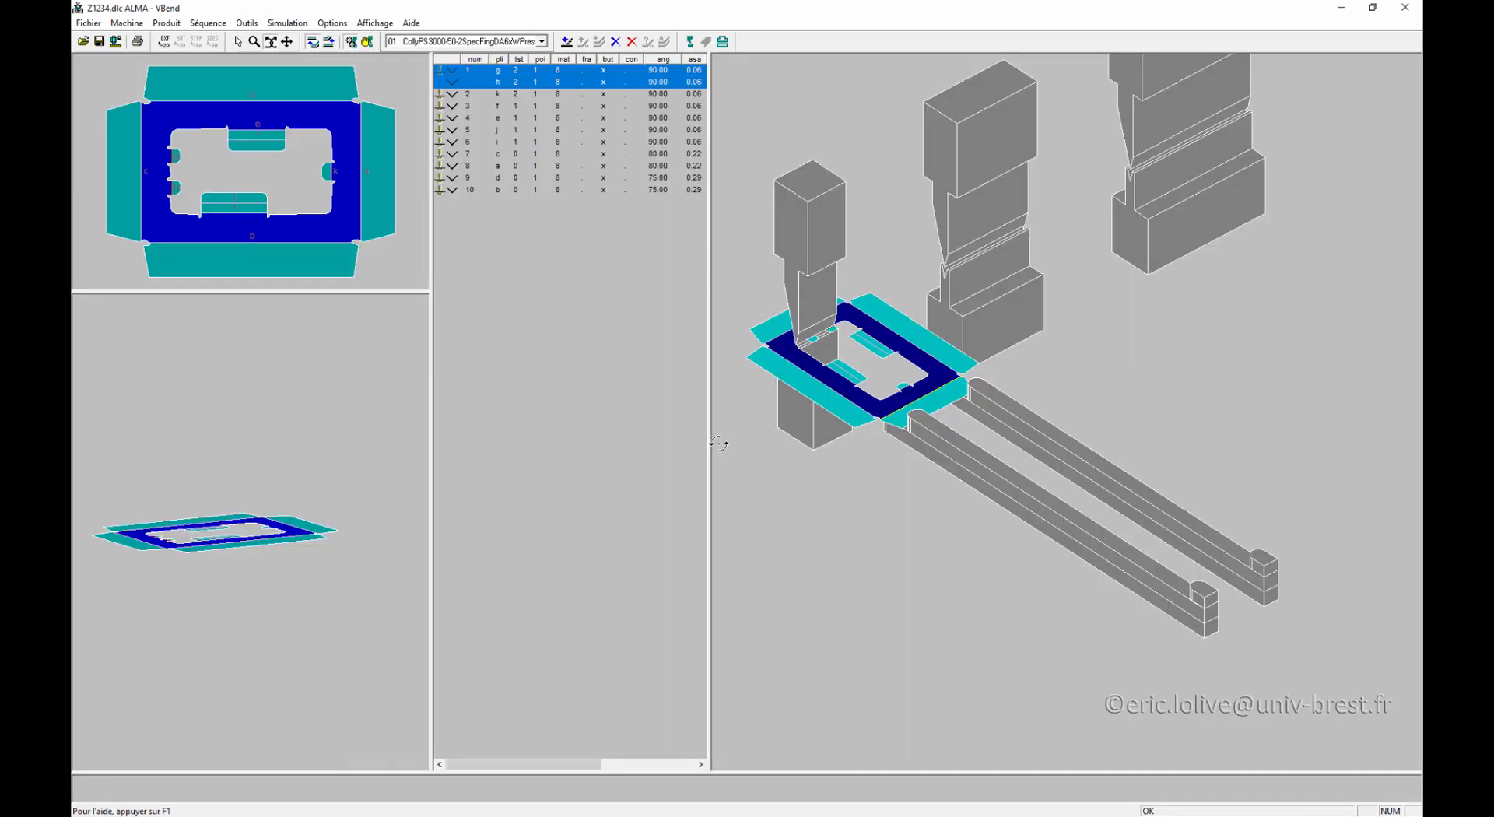
Step: Examine the three tool stations, the backgauge fingers and the blank at the first bend in the 3D view
{"action": "left_click_drag", "start_coordinate": [814, 397], "coordinate": [878, 394]}
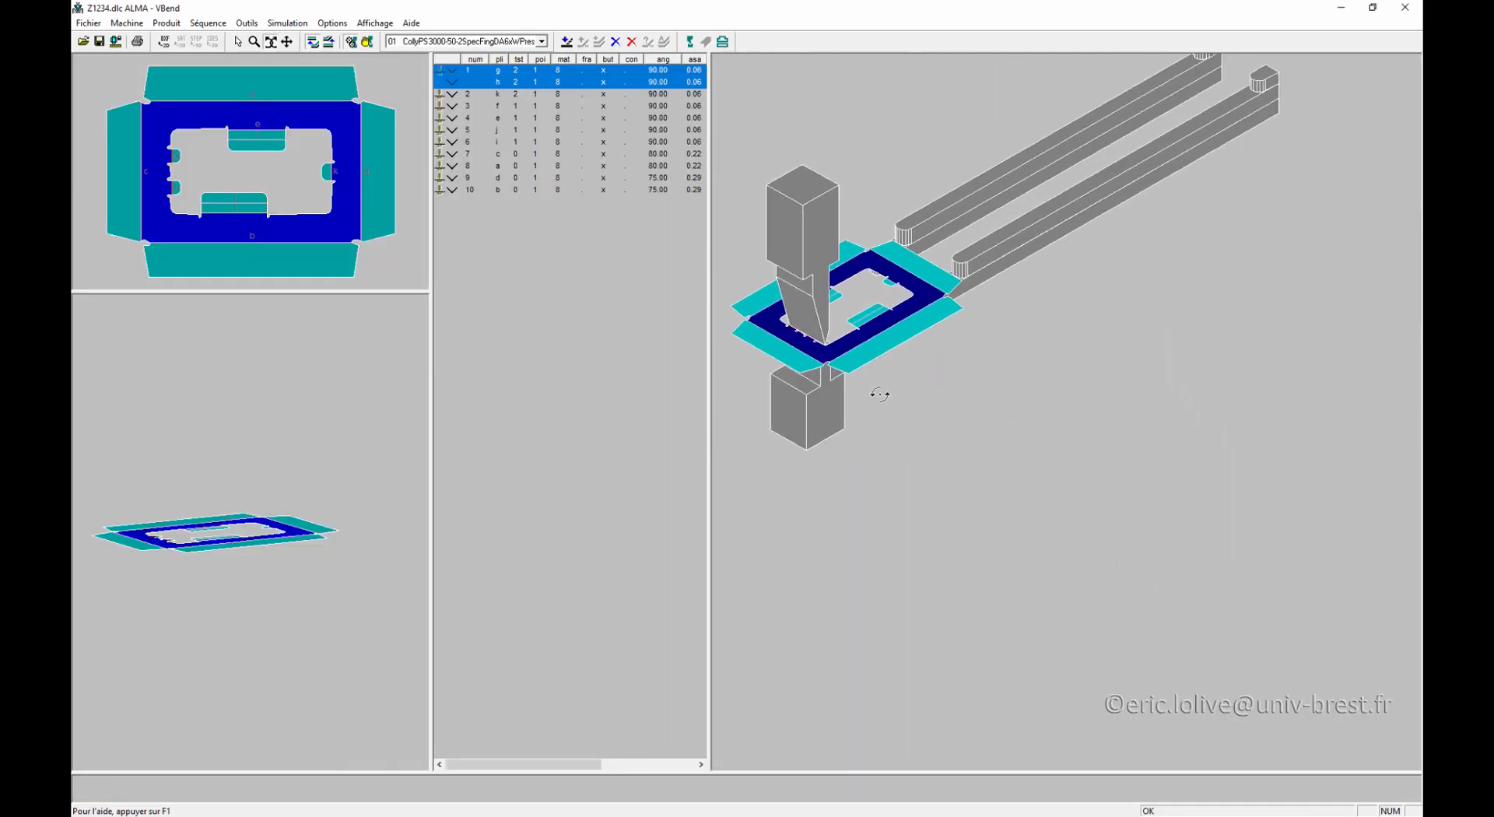
{"action": "right_click_drag", "start_coordinate": [877, 395], "coordinate": [910, 447]}
{"action": "middle_click_drag", "start_coordinate": [790, 415], "coordinate": [918, 431]}
{"action": "left_click_drag", "start_coordinate": [865, 428], "coordinate": [887, 420]}
{"action": "middle_click_drag", "start_coordinate": [888, 421], "coordinate": [956, 414]}
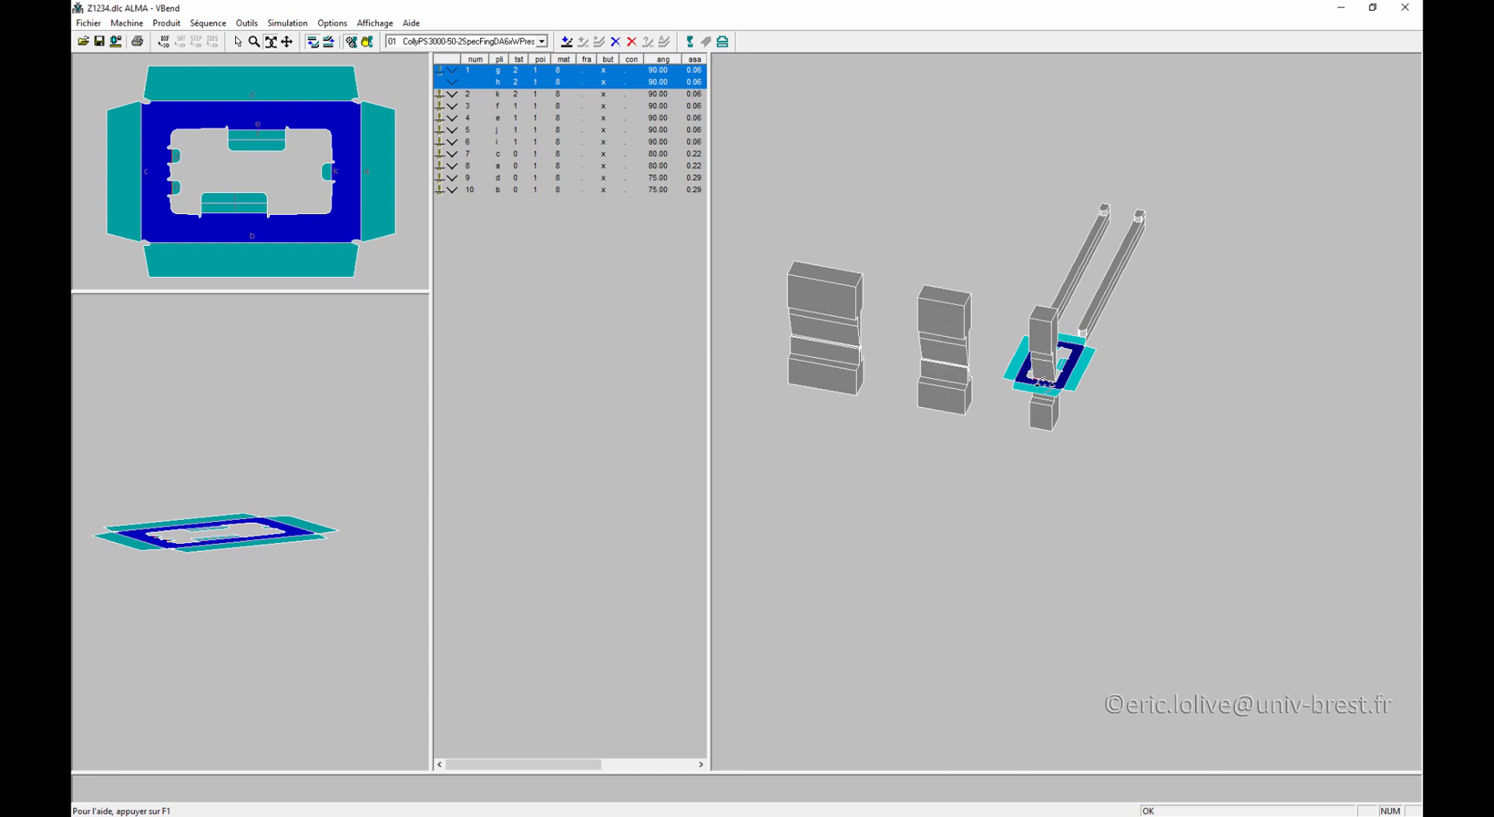
{"action": "scroll", "coordinate": [1043, 354], "scroll_direction": "up", "scroll_amount": 5}
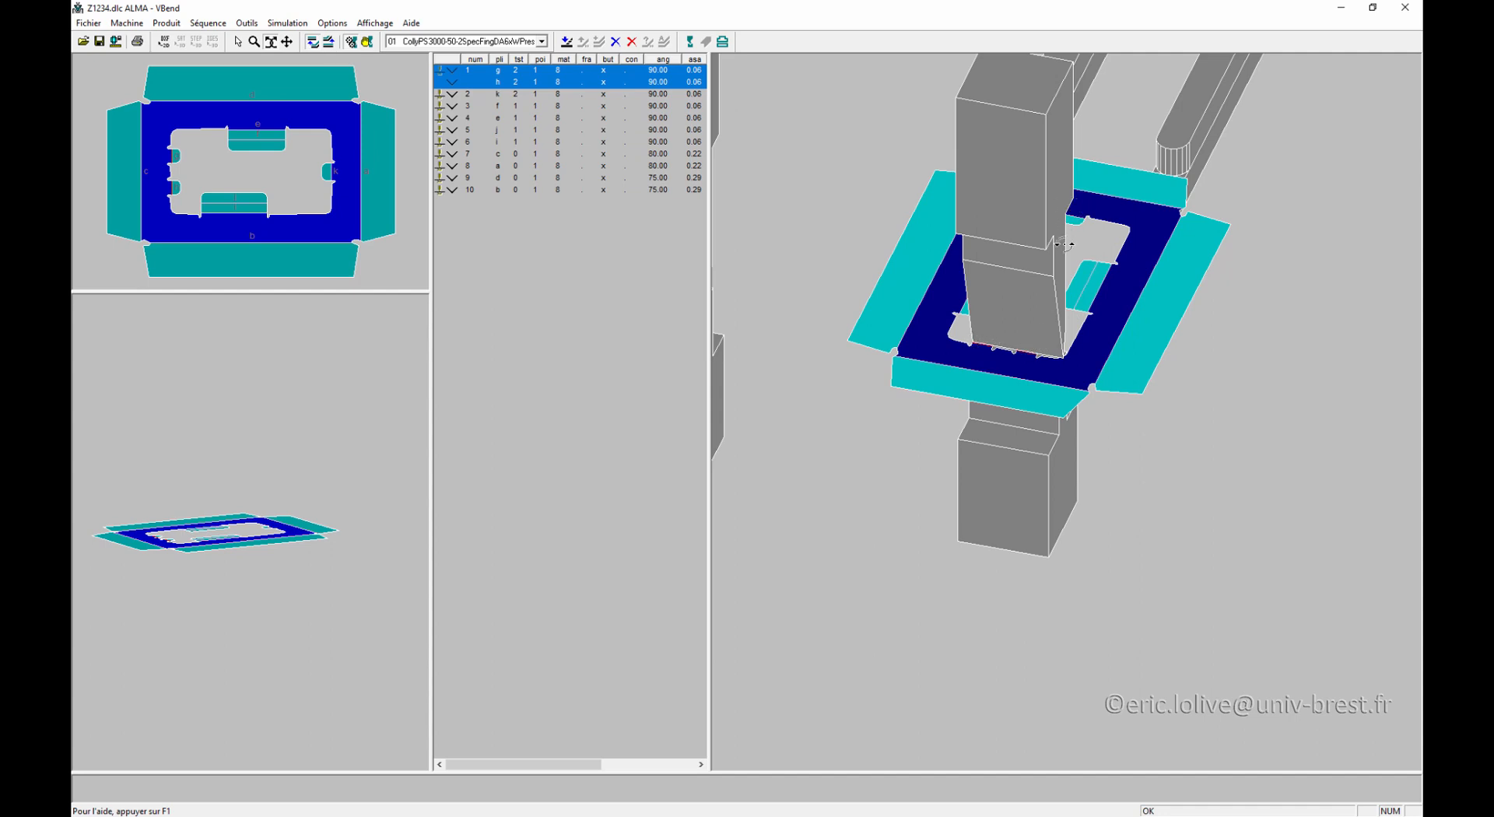
{"action": "scroll", "coordinate": [1031, 315], "scroll_direction": "down", "scroll_amount": 3}
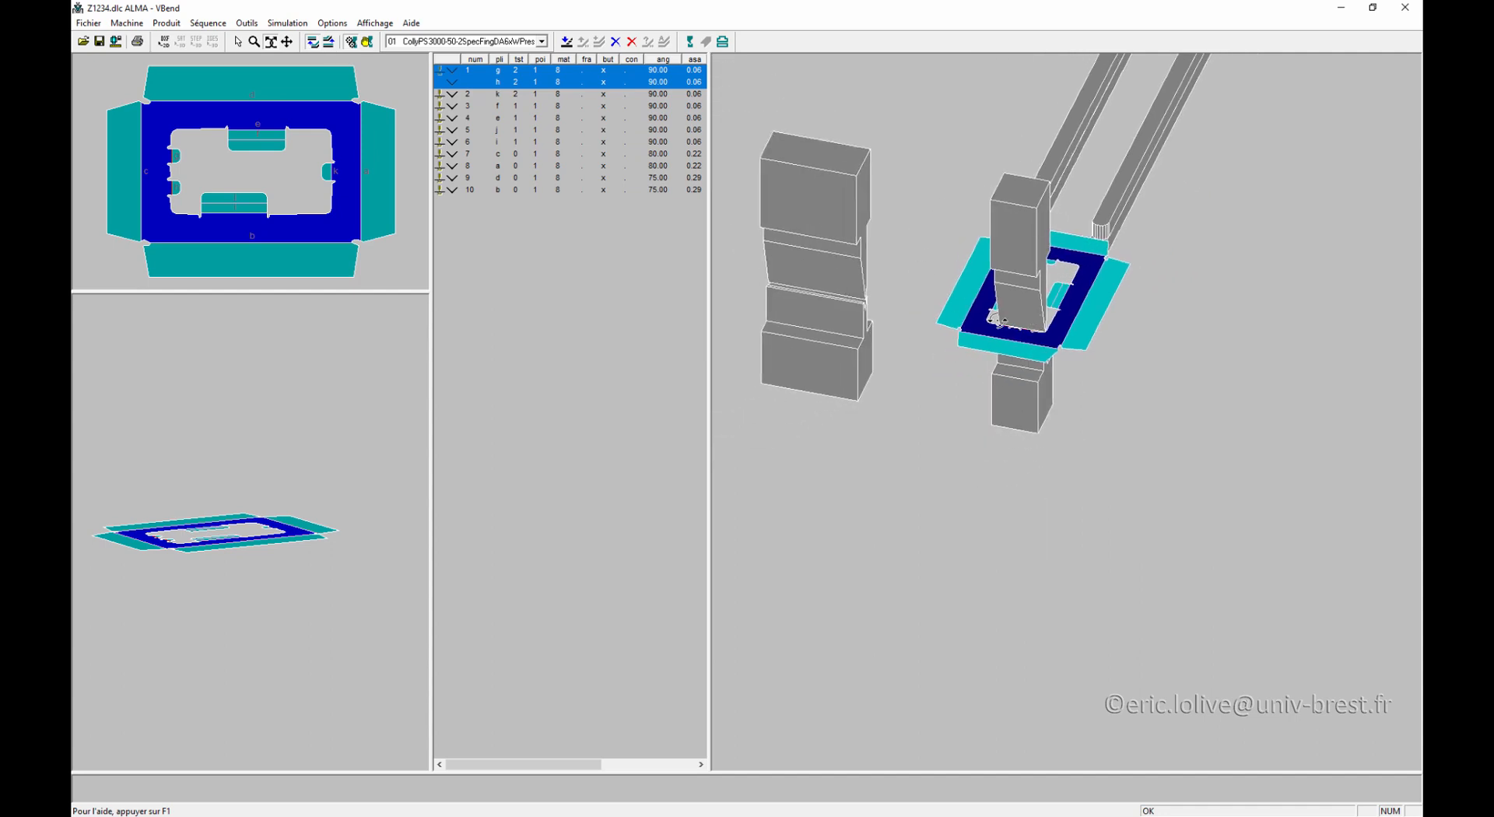
{"action": "scroll", "coordinate": [1017, 319], "scroll_direction": "down", "scroll_amount": 3}
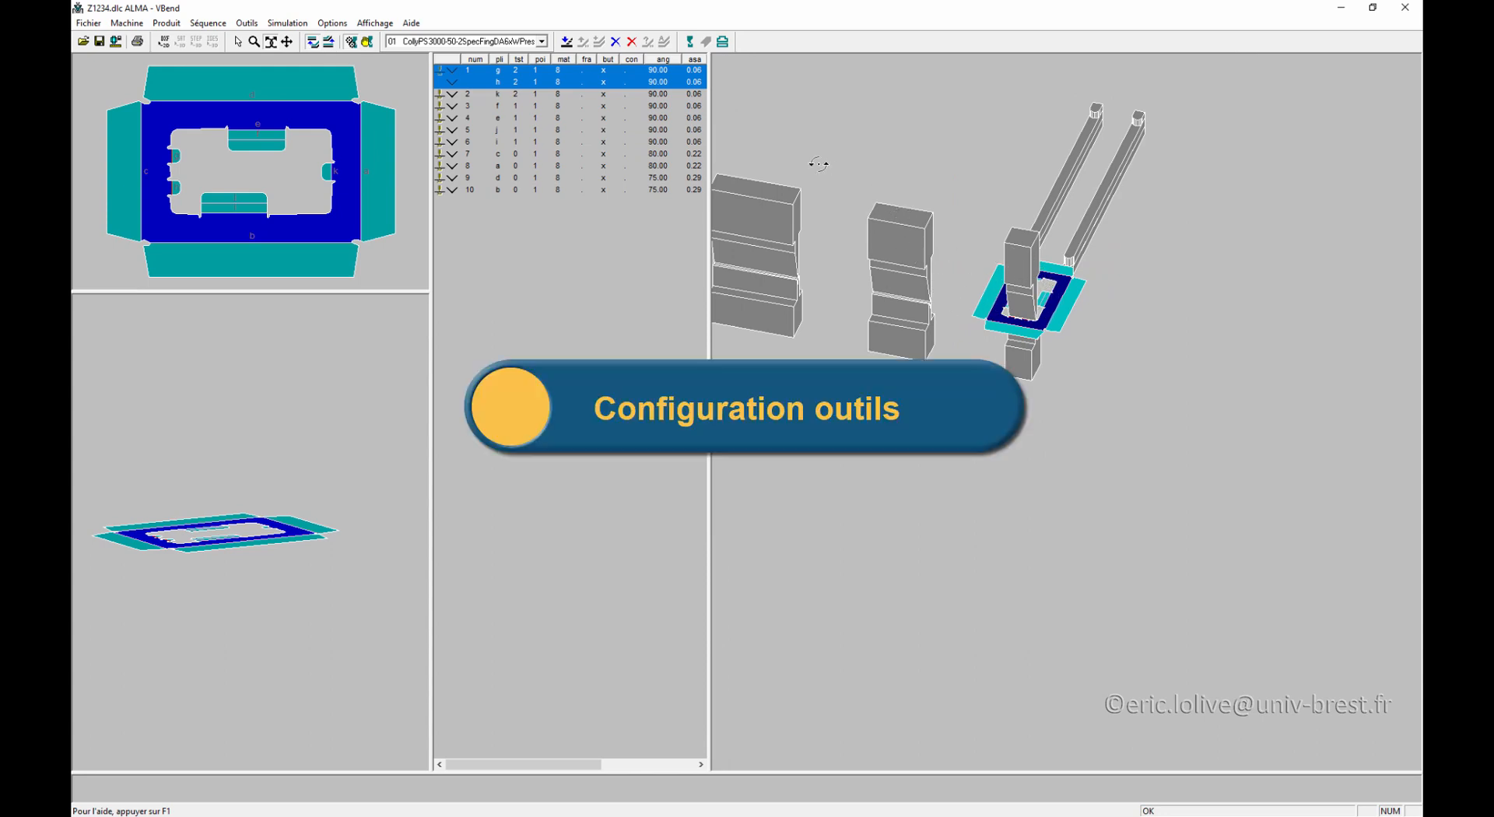
Step: In the generated tool configuration, move the station 2 punch and die to position 1248.50 mm and accept
{"action": "left_click", "coordinate": [690, 44]}
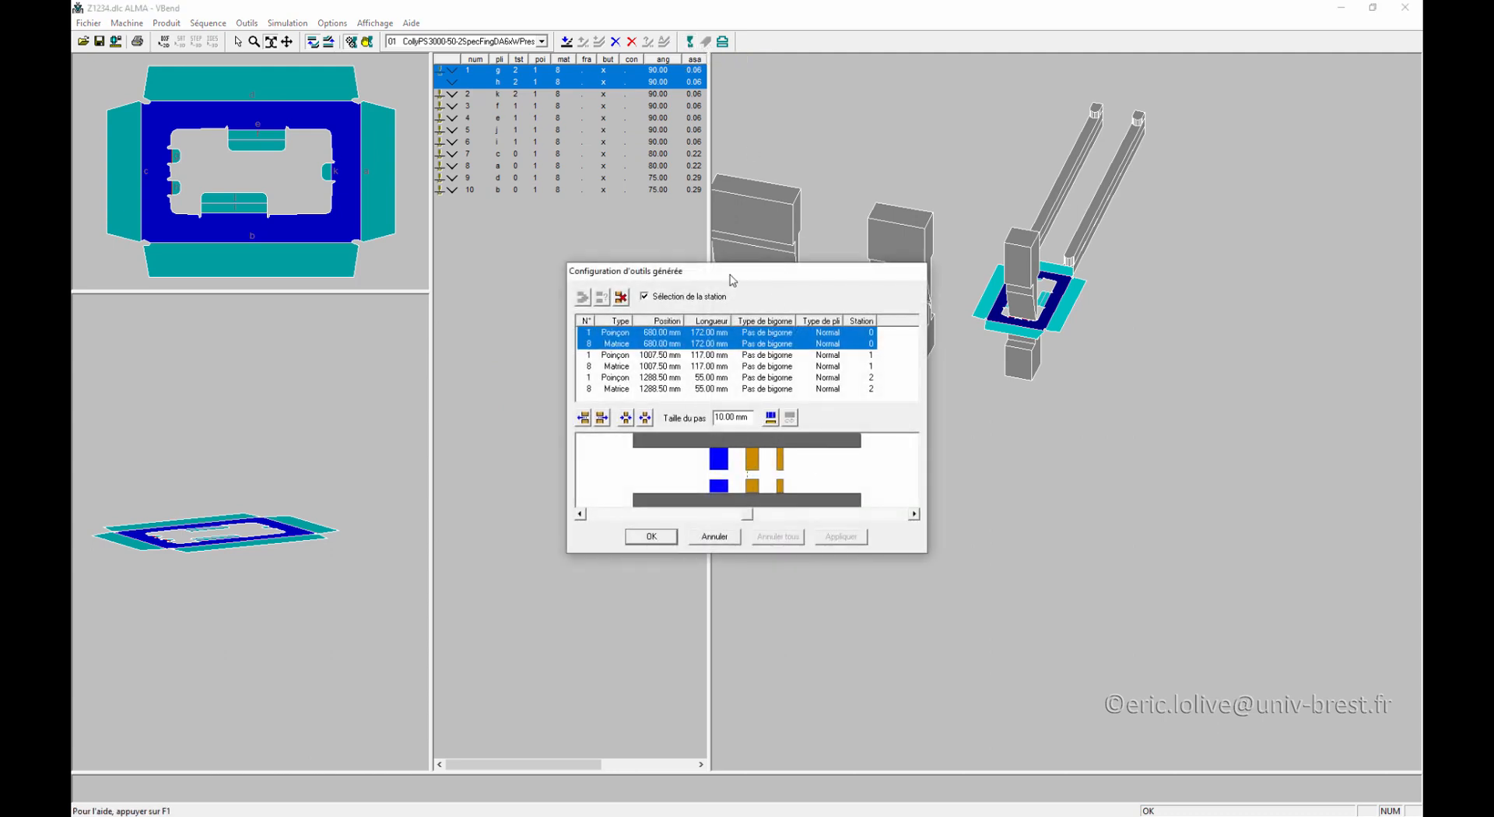
{"action": "left_click_drag", "start_coordinate": [727, 277], "coordinate": [590, 230]}
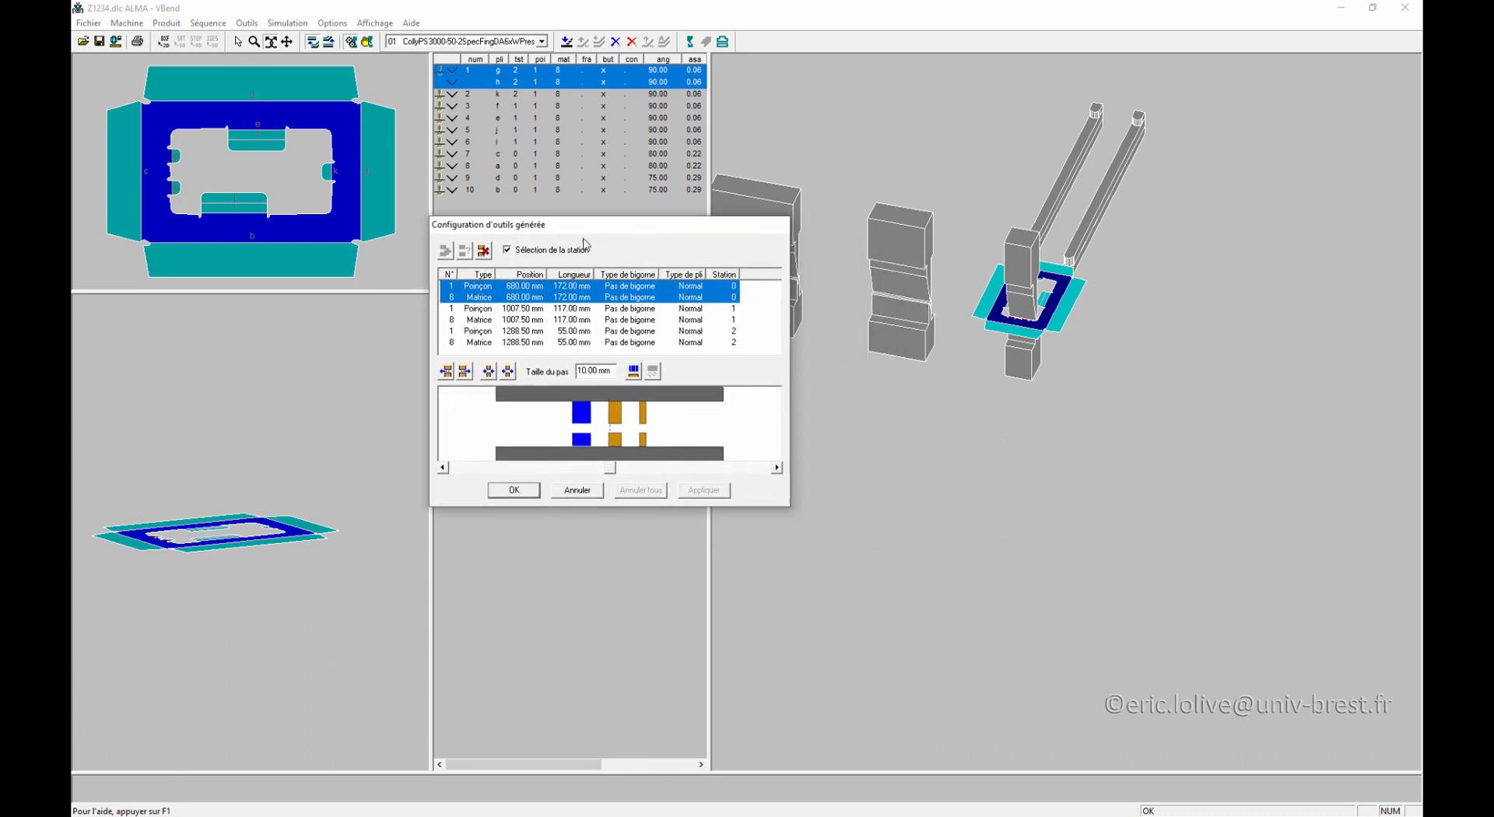
{"action": "left_click", "coordinate": [644, 423]}
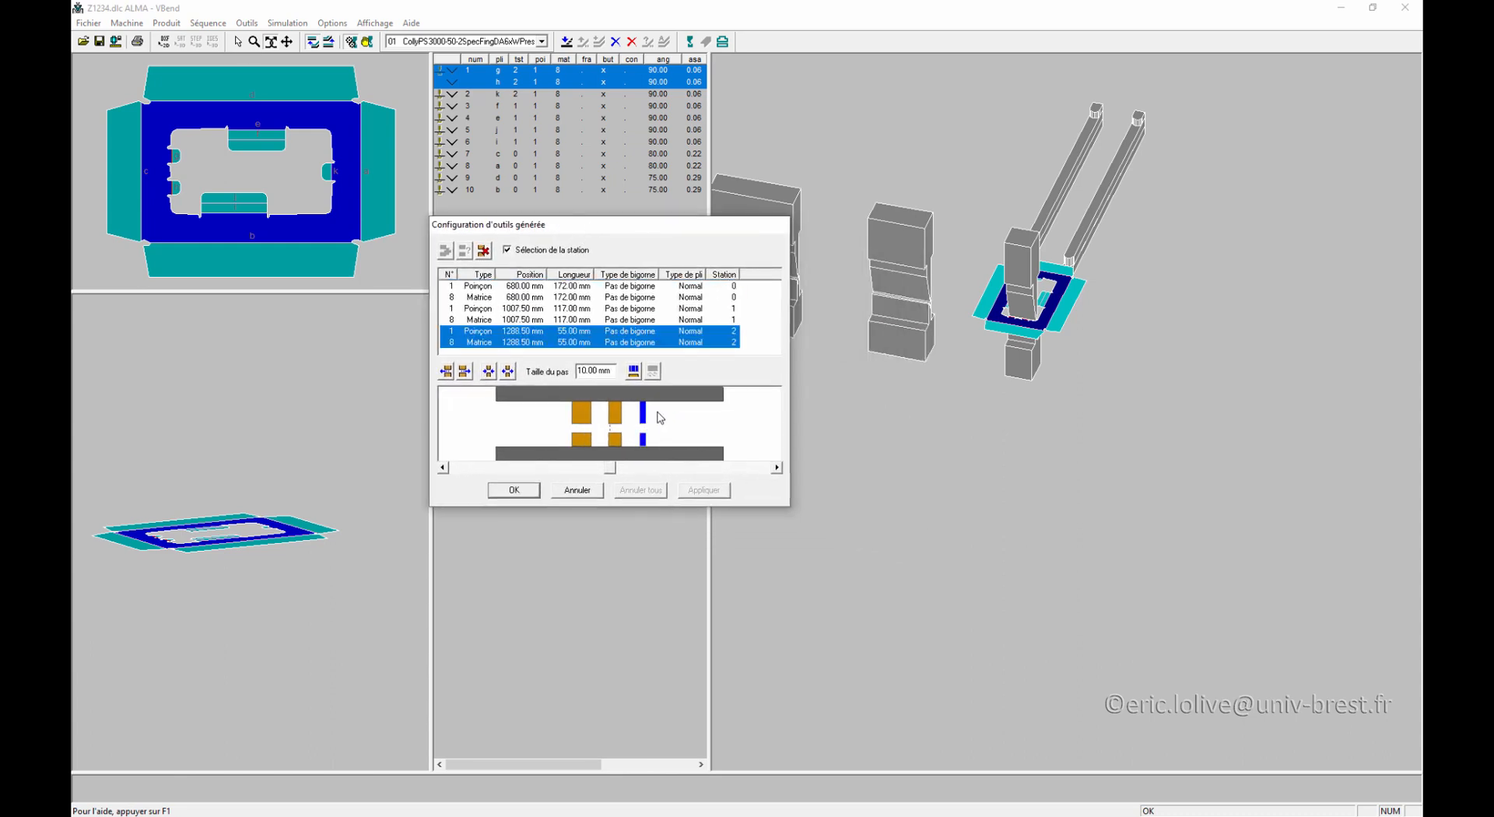
{"action": "left_click", "coordinate": [446, 372]}
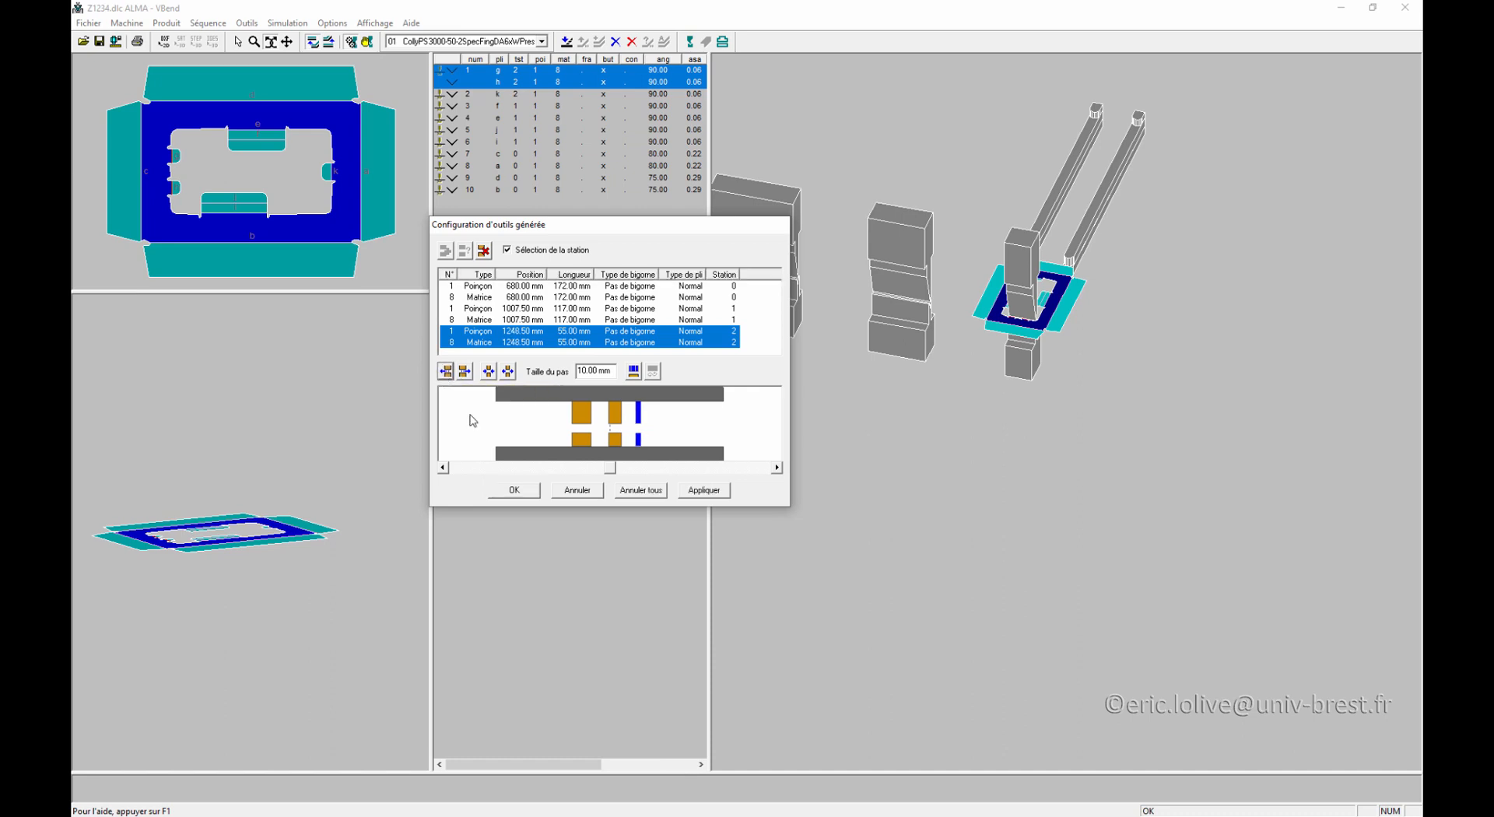
{"action": "left_click", "coordinate": [515, 490]}
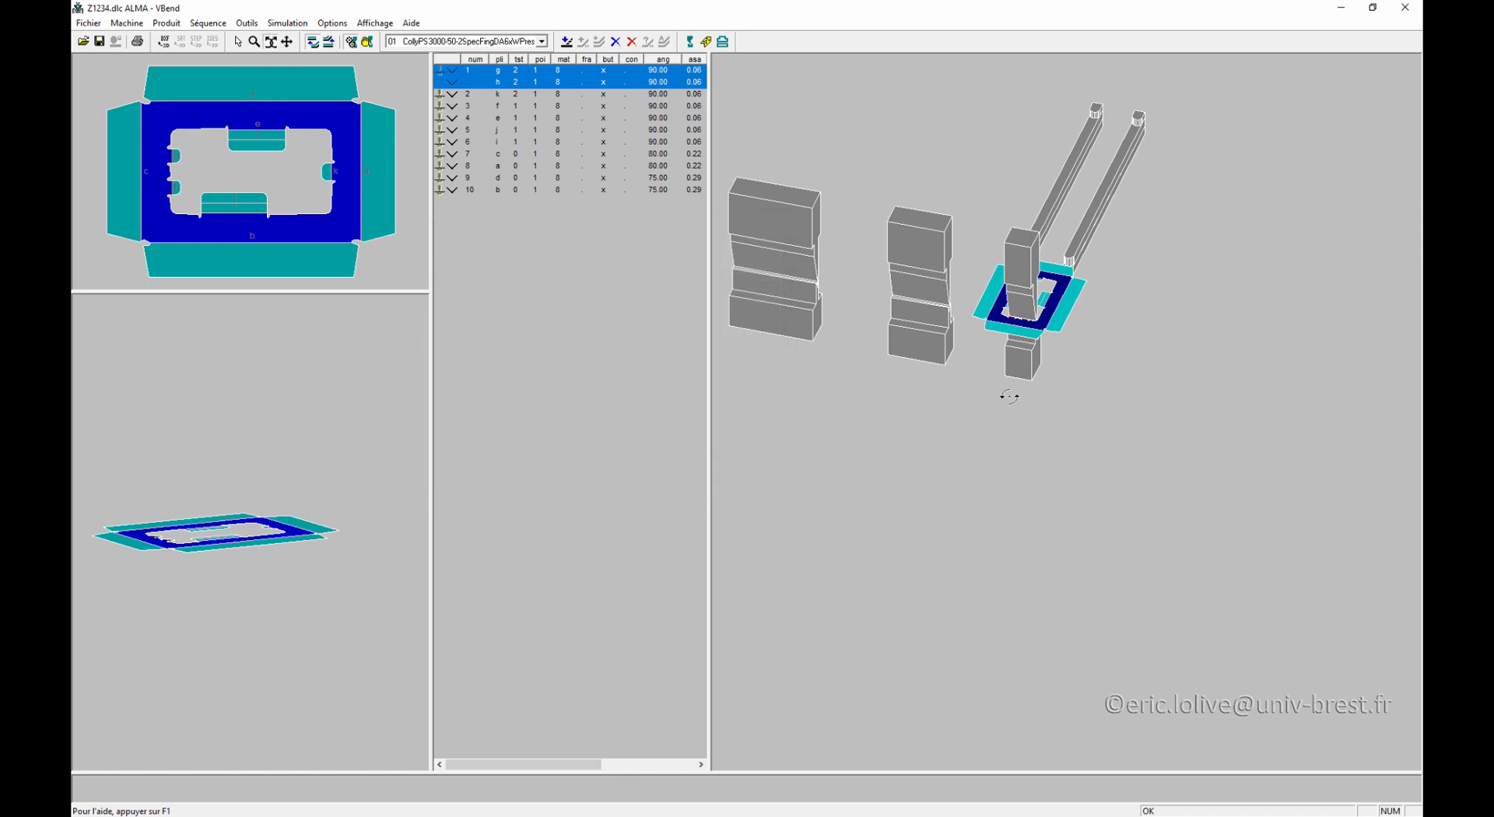
Step: Check the tool and part placement for bends 4 through 10, then go back to bend 1
{"action": "left_click_drag", "start_coordinate": [1009, 396], "coordinate": [1006, 393]}
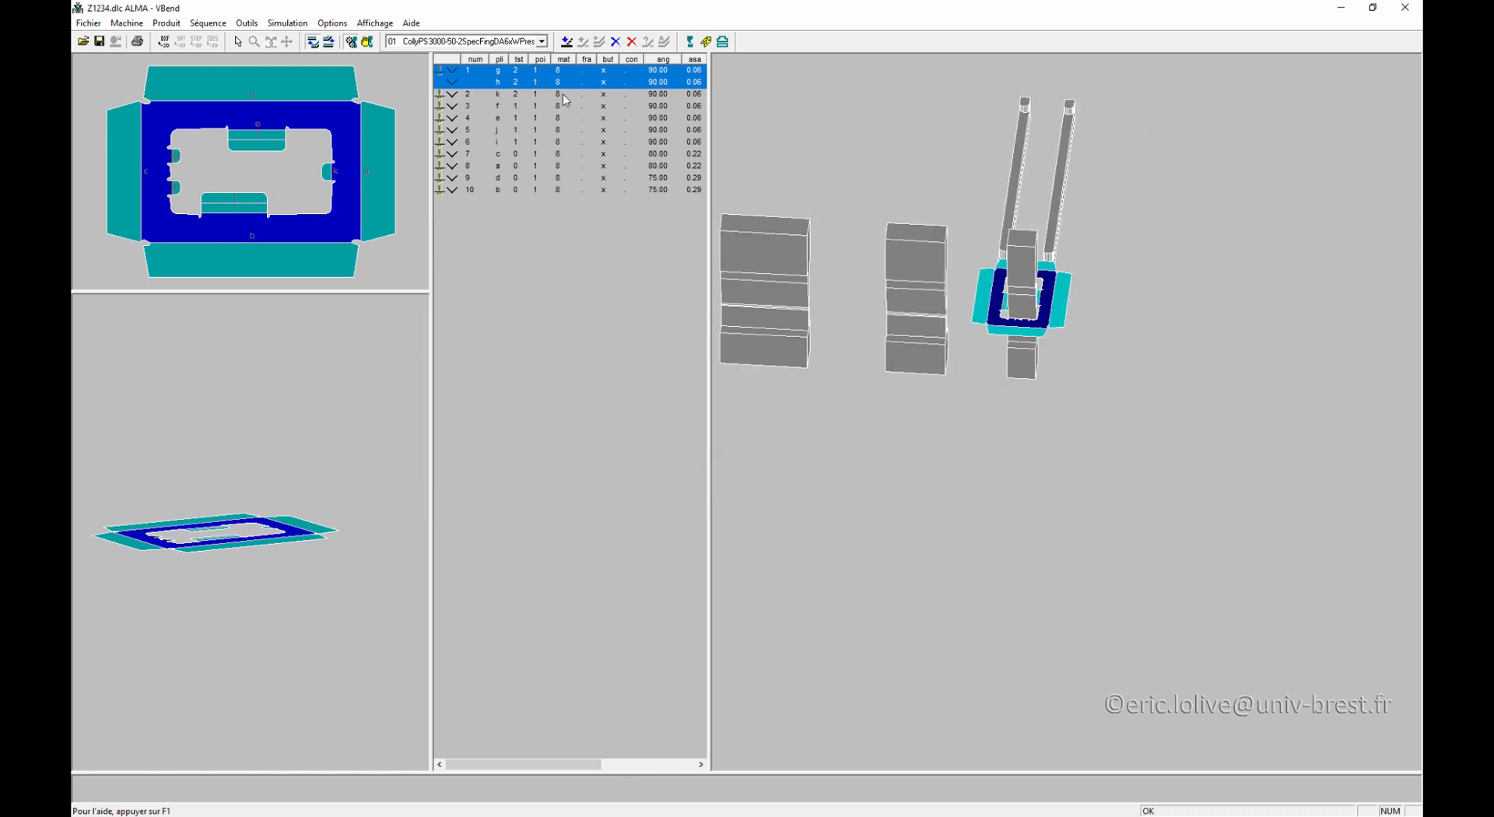
{"action": "left_click", "coordinate": [554, 117]}
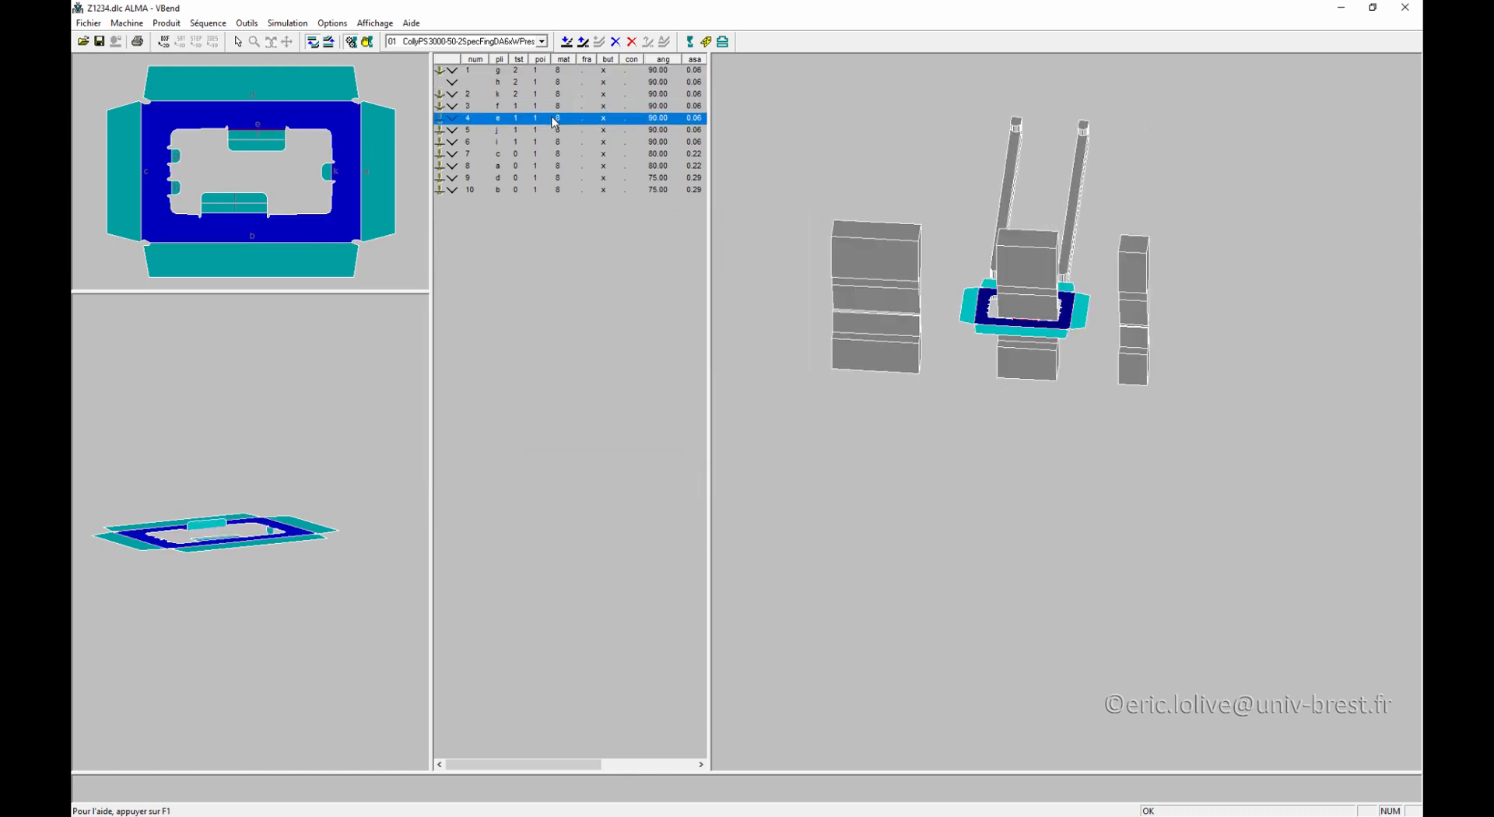
{"action": "left_click", "coordinate": [554, 131]}
{"action": "left_click", "coordinate": [555, 143]}
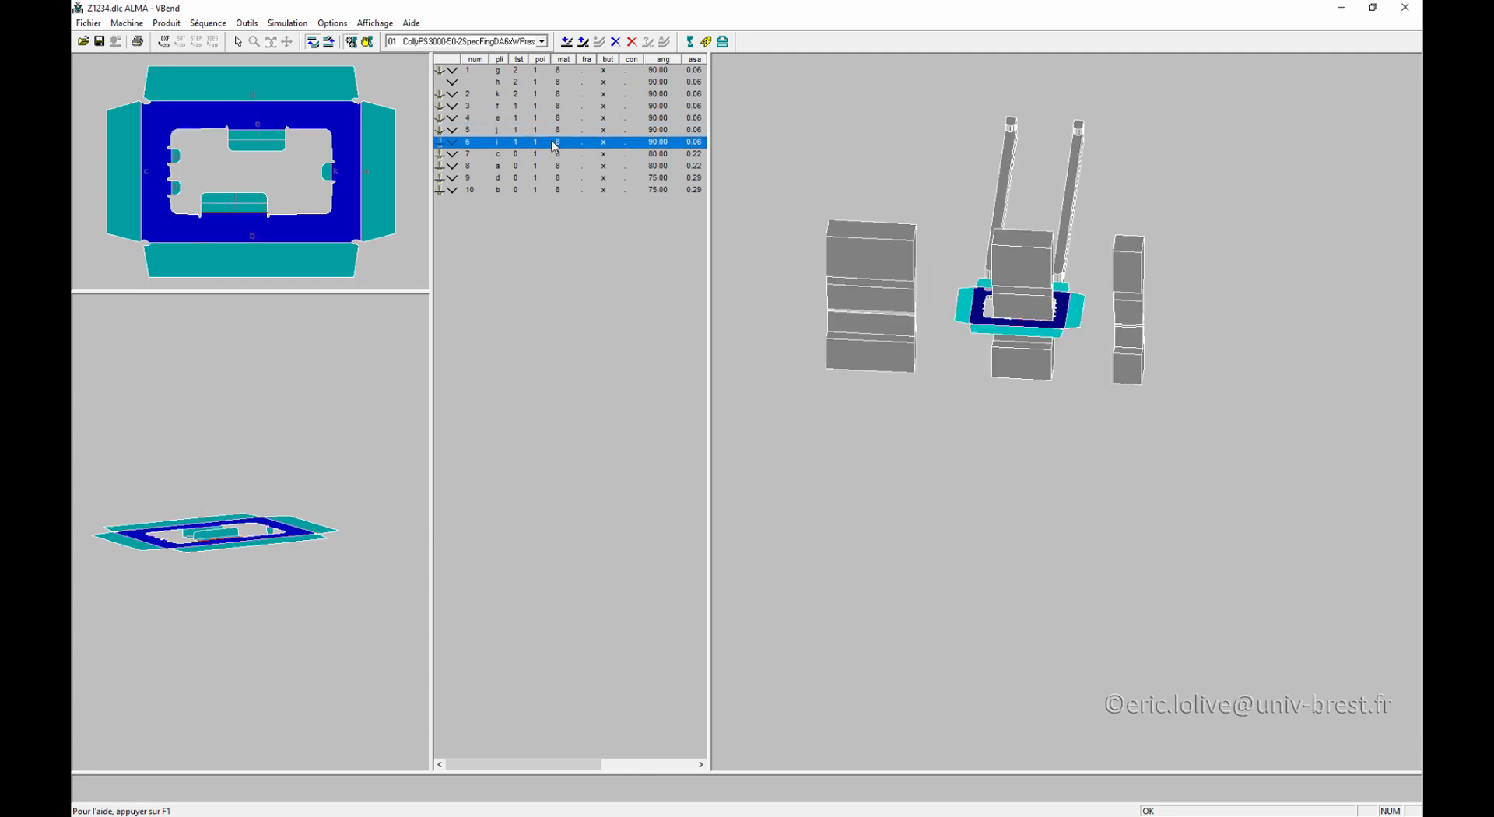
{"action": "left_click", "coordinate": [557, 160]}
{"action": "left_click", "coordinate": [557, 167]}
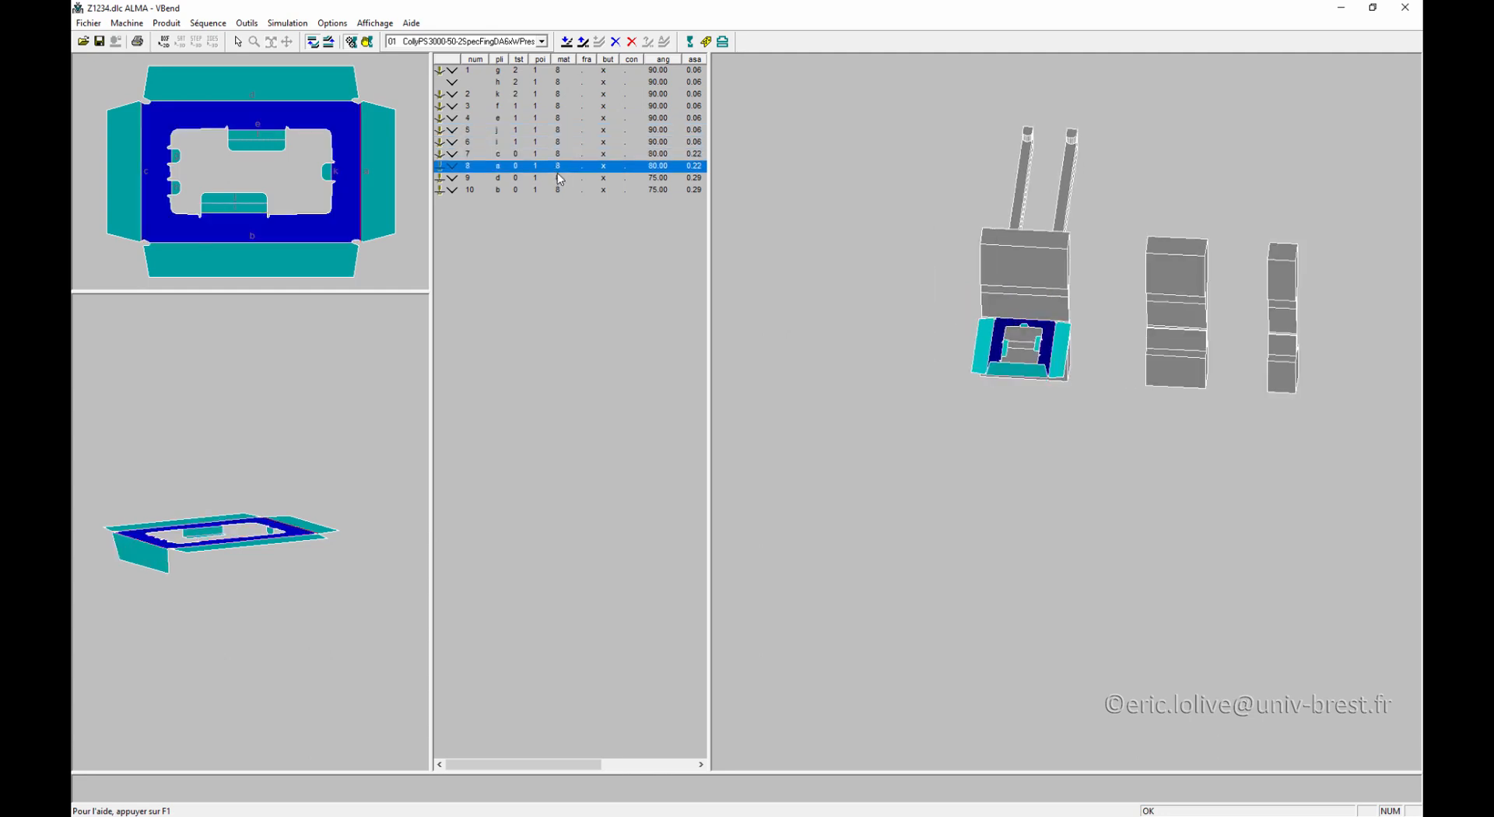
{"action": "left_click", "coordinate": [559, 179]}
{"action": "left_click", "coordinate": [561, 191]}
{"action": "left_click", "coordinate": [608, 74]}
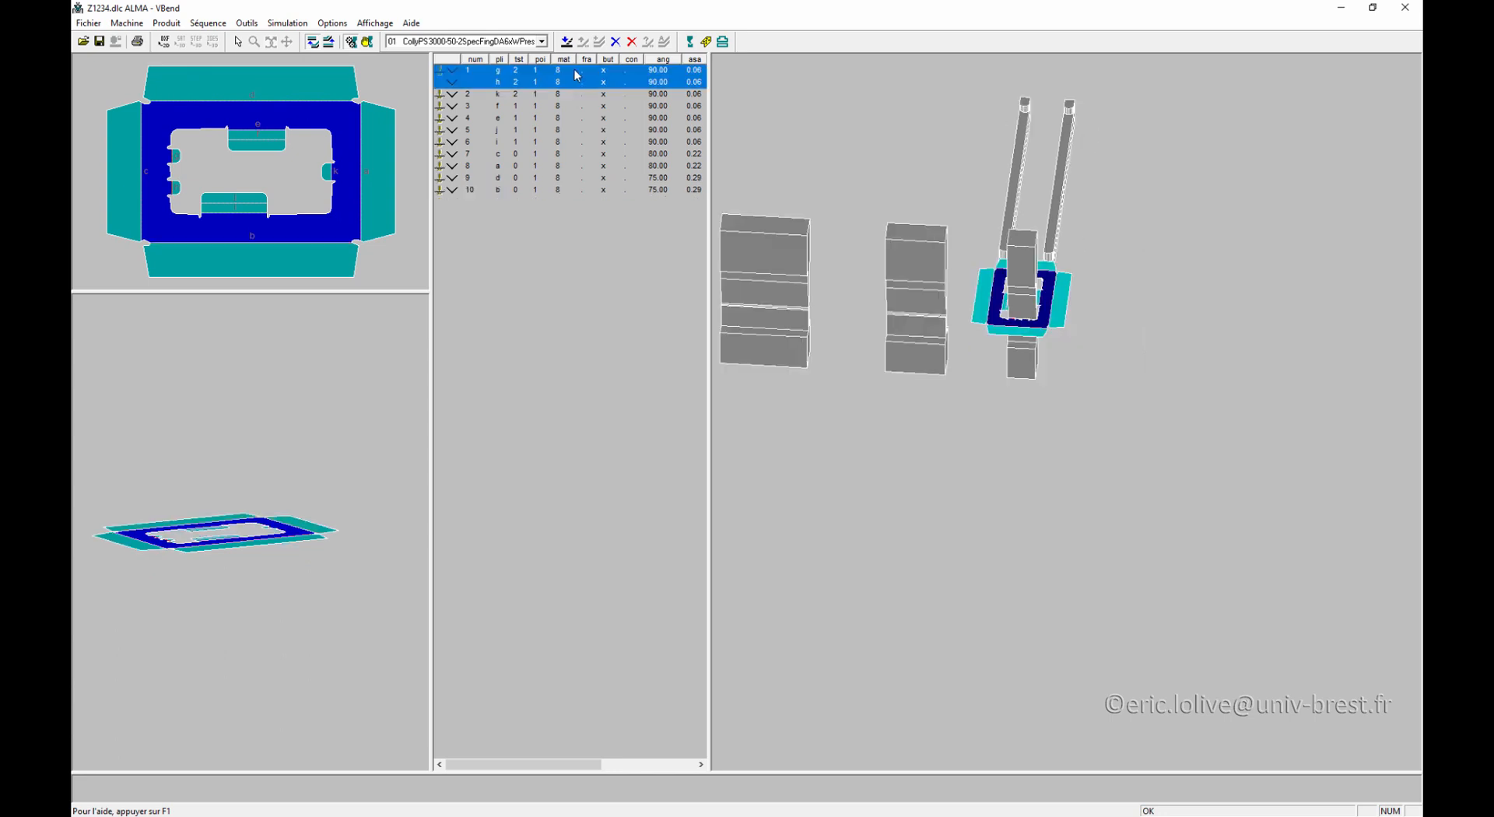
Step: In the generated tool configuration, move the station 1 punch and die to position 957.50 mm
{"action": "left_click", "coordinate": [689, 41]}
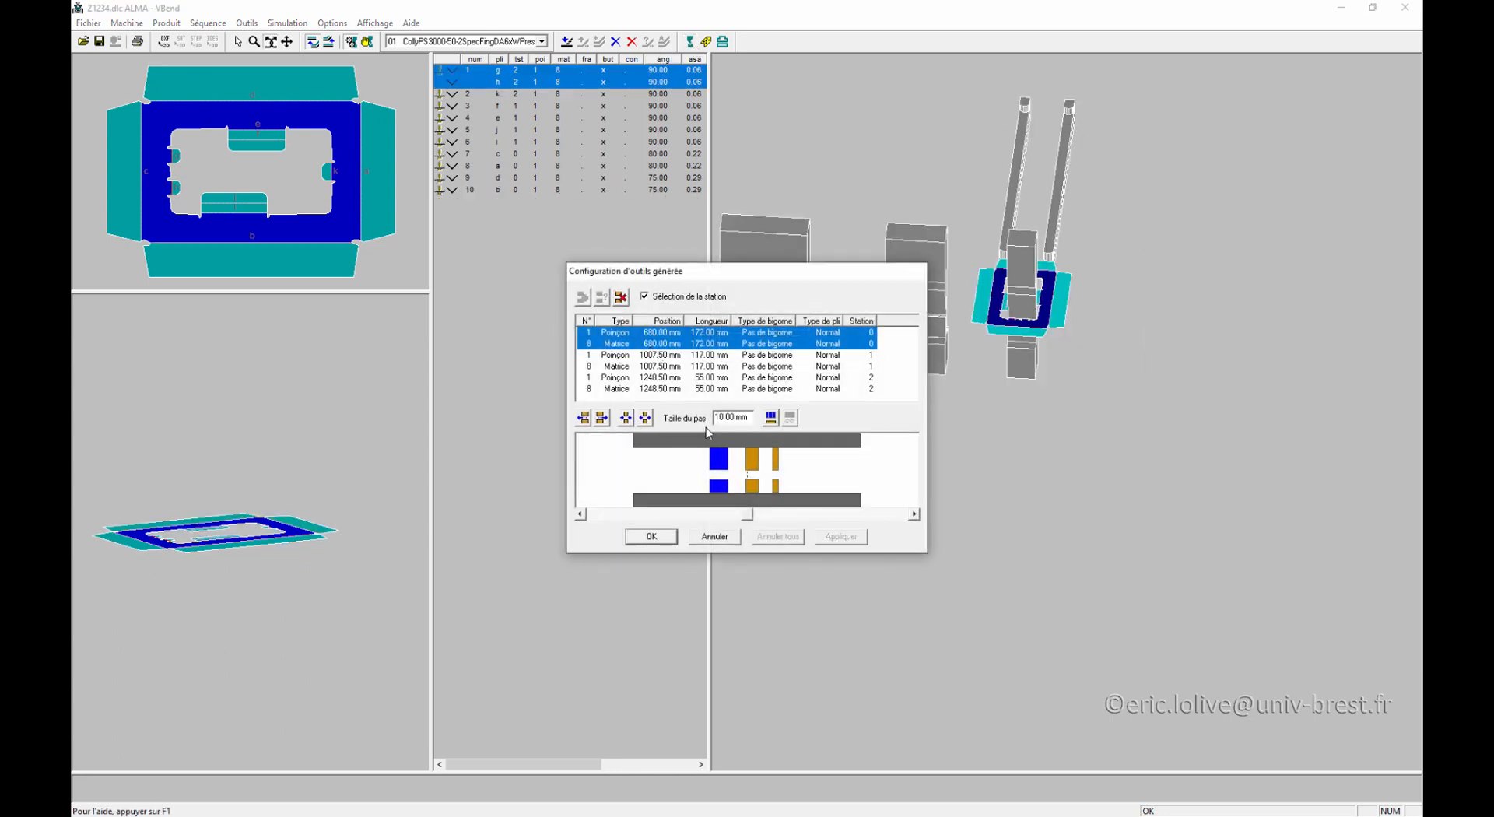
{"action": "left_click", "coordinate": [752, 462]}
{"action": "left_click", "coordinate": [583, 418]}
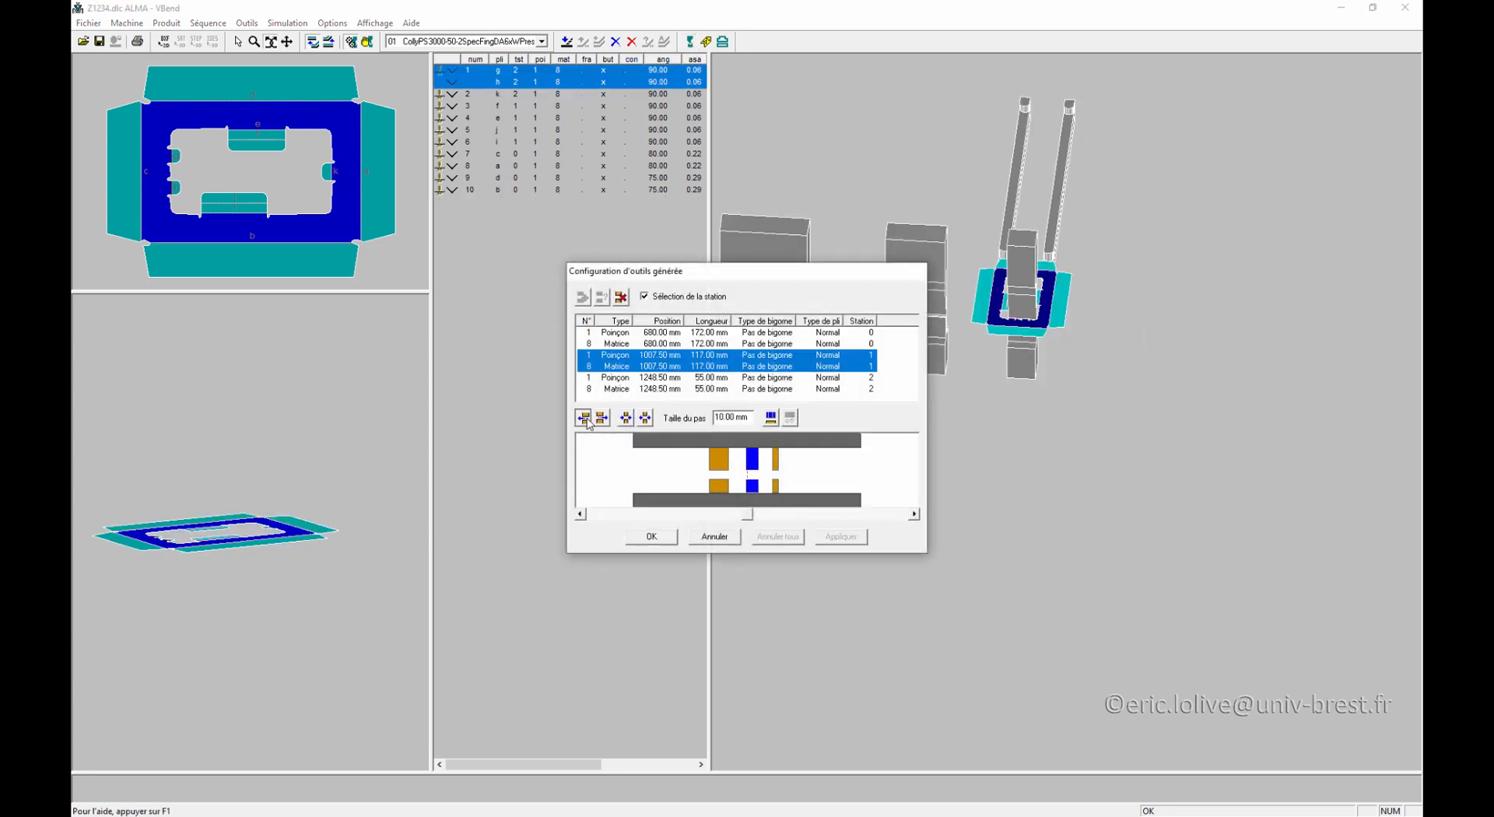
{"action": "left_click", "coordinate": [583, 418]}
{"action": "left_click", "coordinate": [583, 417]}
{"action": "left_click", "coordinate": [583, 418]}
{"action": "left_click", "coordinate": [583, 417]}
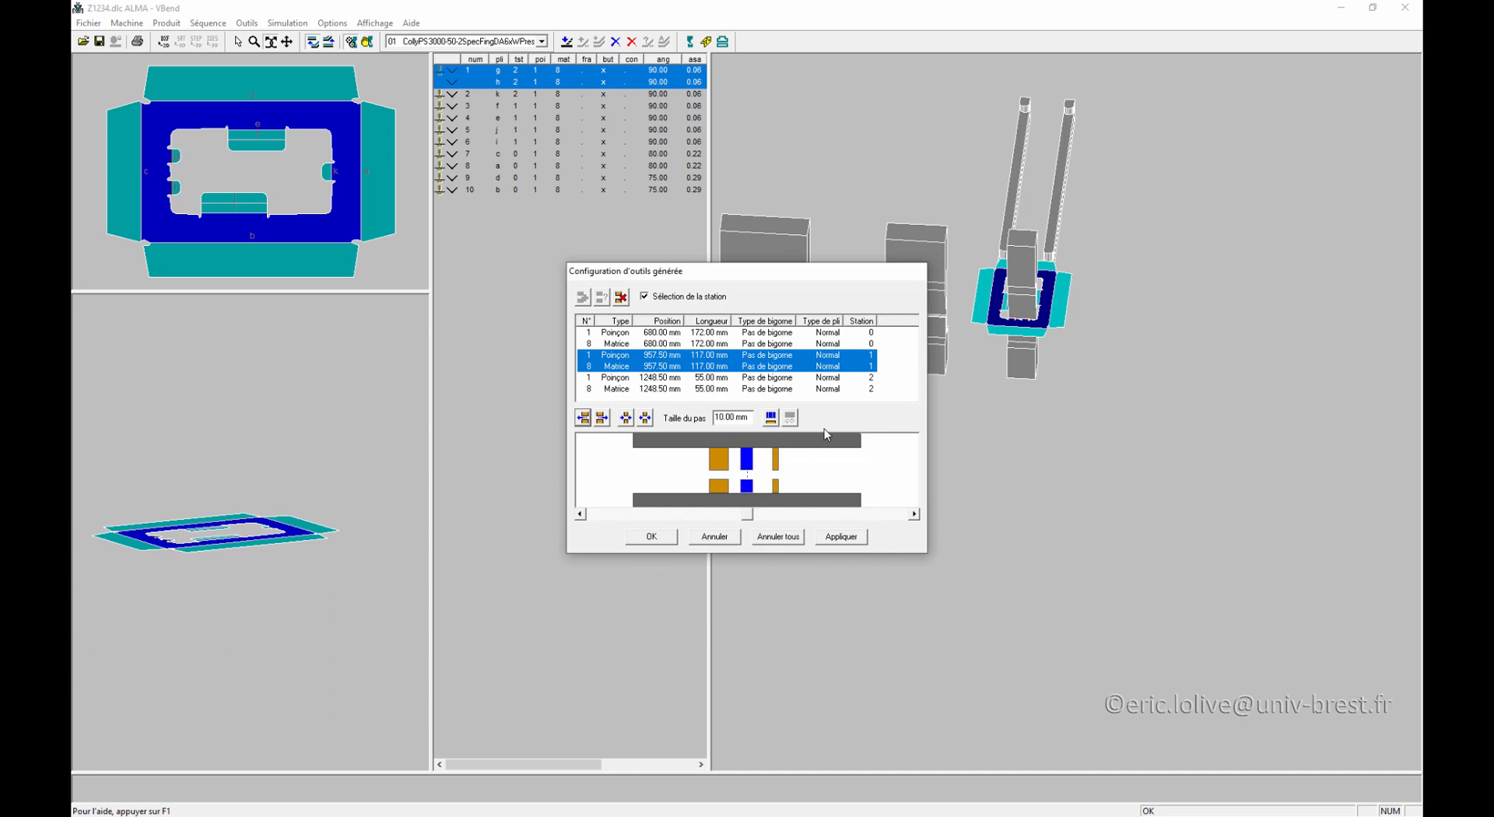
Step: Move the station 2 punch and die to position 1158.50 mm and accept the tool configuration
{"action": "left_click", "coordinate": [777, 462]}
{"action": "left_click", "coordinate": [583, 418]}
{"action": "left_click", "coordinate": [583, 418]}
{"action": "left_click", "coordinate": [583, 418]}
{"action": "left_click", "coordinate": [583, 418]}
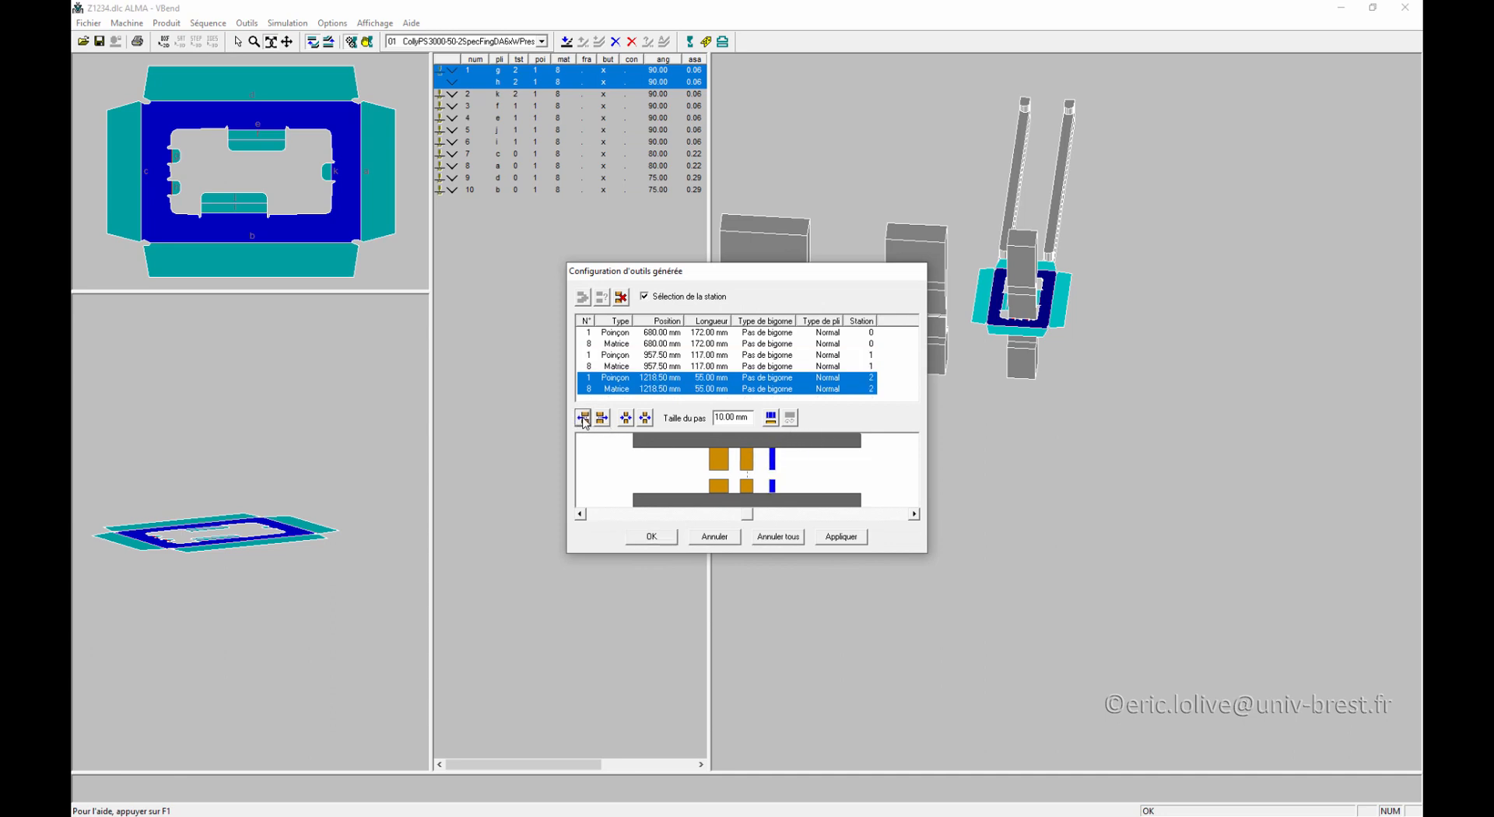
{"action": "left_click", "coordinate": [583, 418]}
{"action": "left_click", "coordinate": [583, 418]}
{"action": "left_click", "coordinate": [583, 418]}
{"action": "left_click", "coordinate": [583, 418]}
{"action": "left_click", "coordinate": [583, 418]}
{"action": "left_click", "coordinate": [654, 537]}
Step: Try to bring the station 2 tools closer, at position 1098.50 mm, and check bends 2 and 4 for collisions
{"action": "left_click_drag", "start_coordinate": [964, 363], "coordinate": [956, 369]}
{"action": "left_click", "coordinate": [688, 42]}
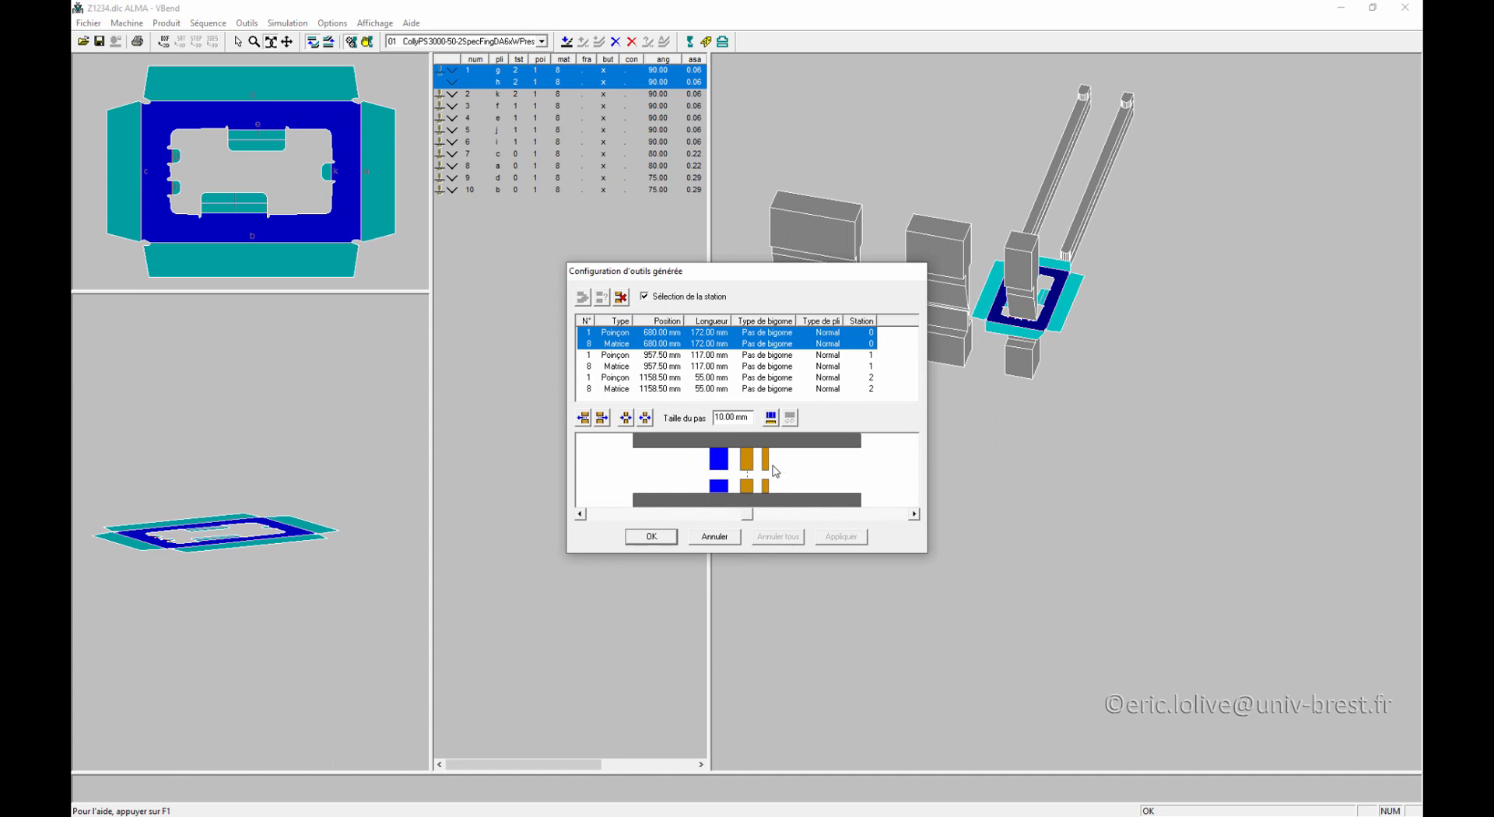
{"action": "left_click", "coordinate": [766, 467]}
{"action": "left_click", "coordinate": [584, 419]}
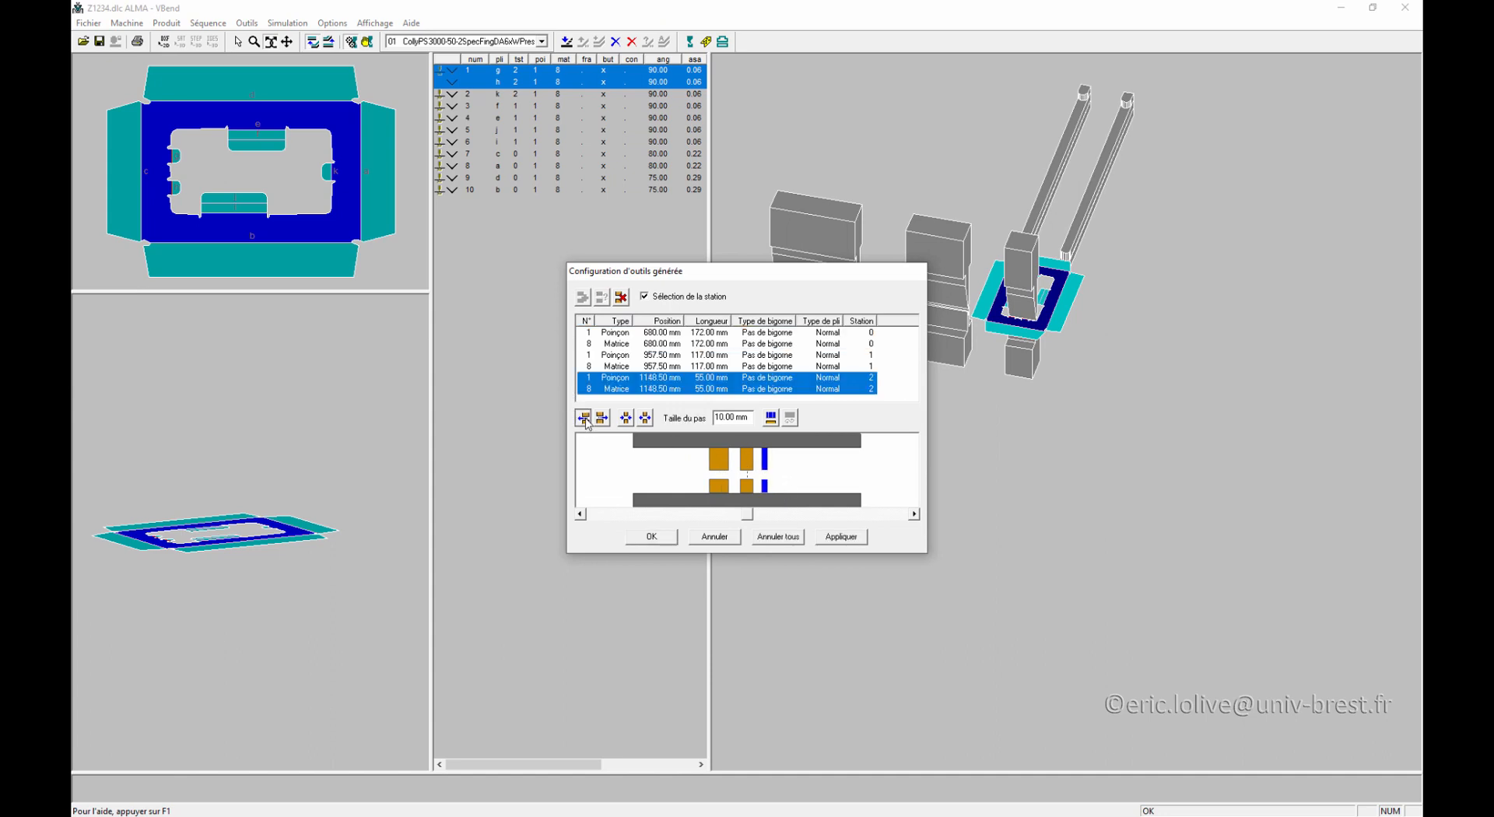
{"action": "left_click", "coordinate": [584, 419]}
{"action": "left_click", "coordinate": [584, 419]}
{"action": "left_click", "coordinate": [583, 419]}
{"action": "left_click", "coordinate": [583, 419]}
{"action": "left_click", "coordinate": [584, 418]}
{"action": "left_click", "coordinate": [662, 537]}
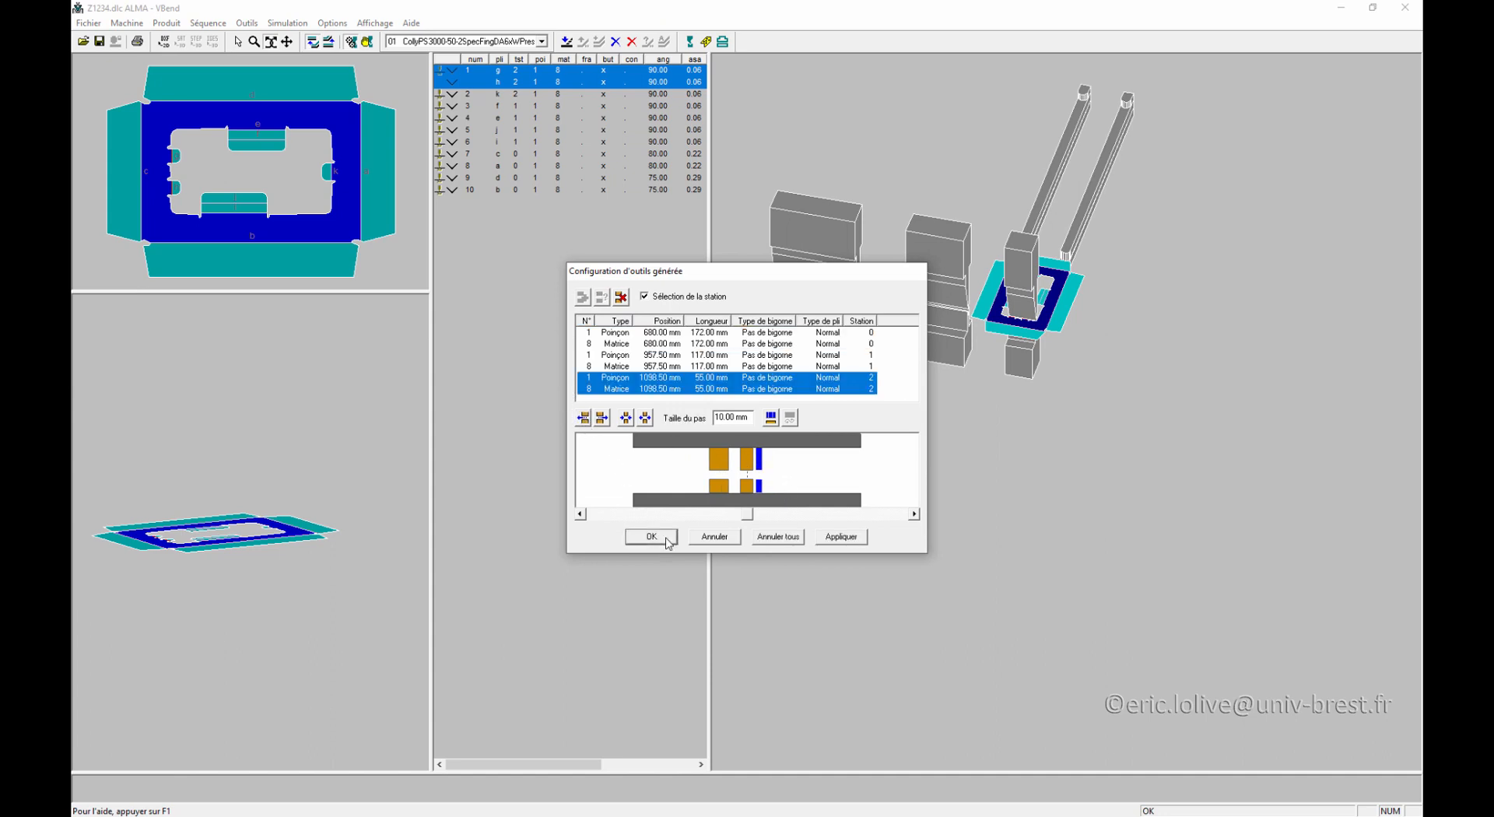
{"action": "left_click", "coordinate": [457, 94]}
{"action": "left_click", "coordinate": [469, 118]}
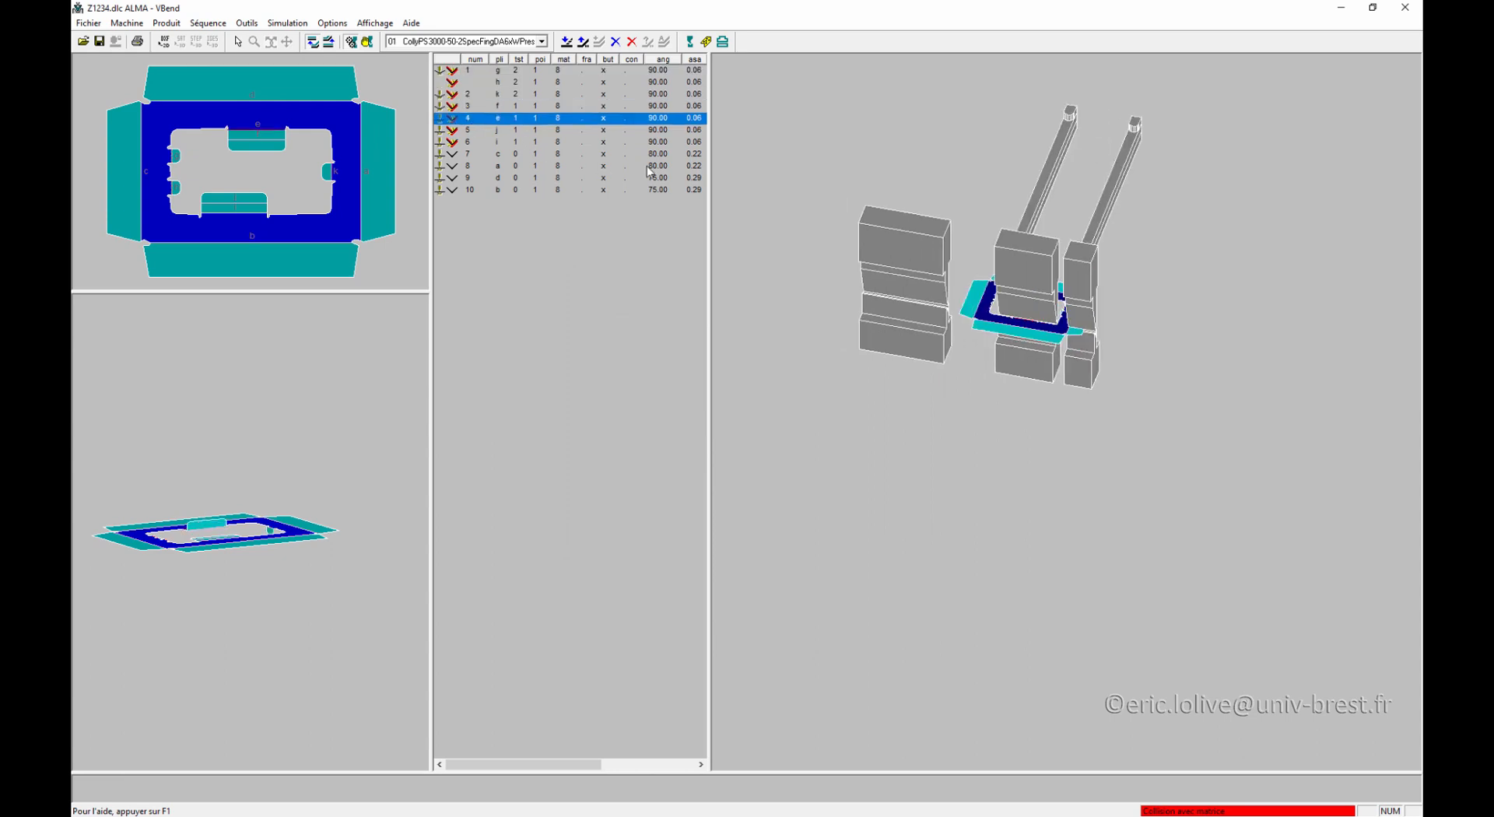
Step: Move the station 2 punch and die away from station 1 to position 1148.50 mm, apply and accept
{"action": "left_click", "coordinate": [689, 42]}
{"action": "left_click", "coordinate": [763, 464]}
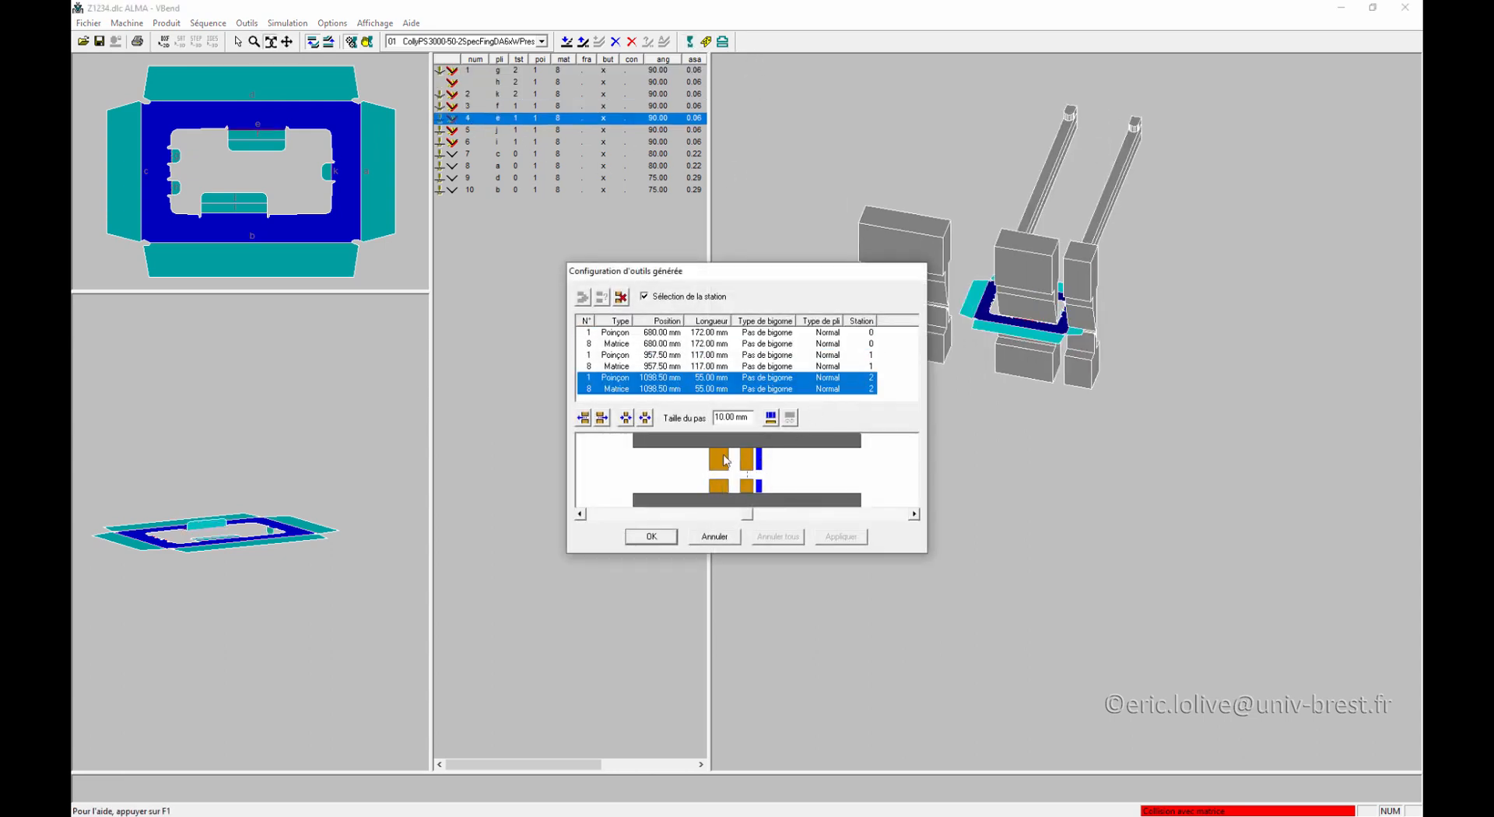
{"action": "left_click", "coordinate": [603, 419]}
{"action": "left_click", "coordinate": [602, 418]}
{"action": "left_click", "coordinate": [603, 419]}
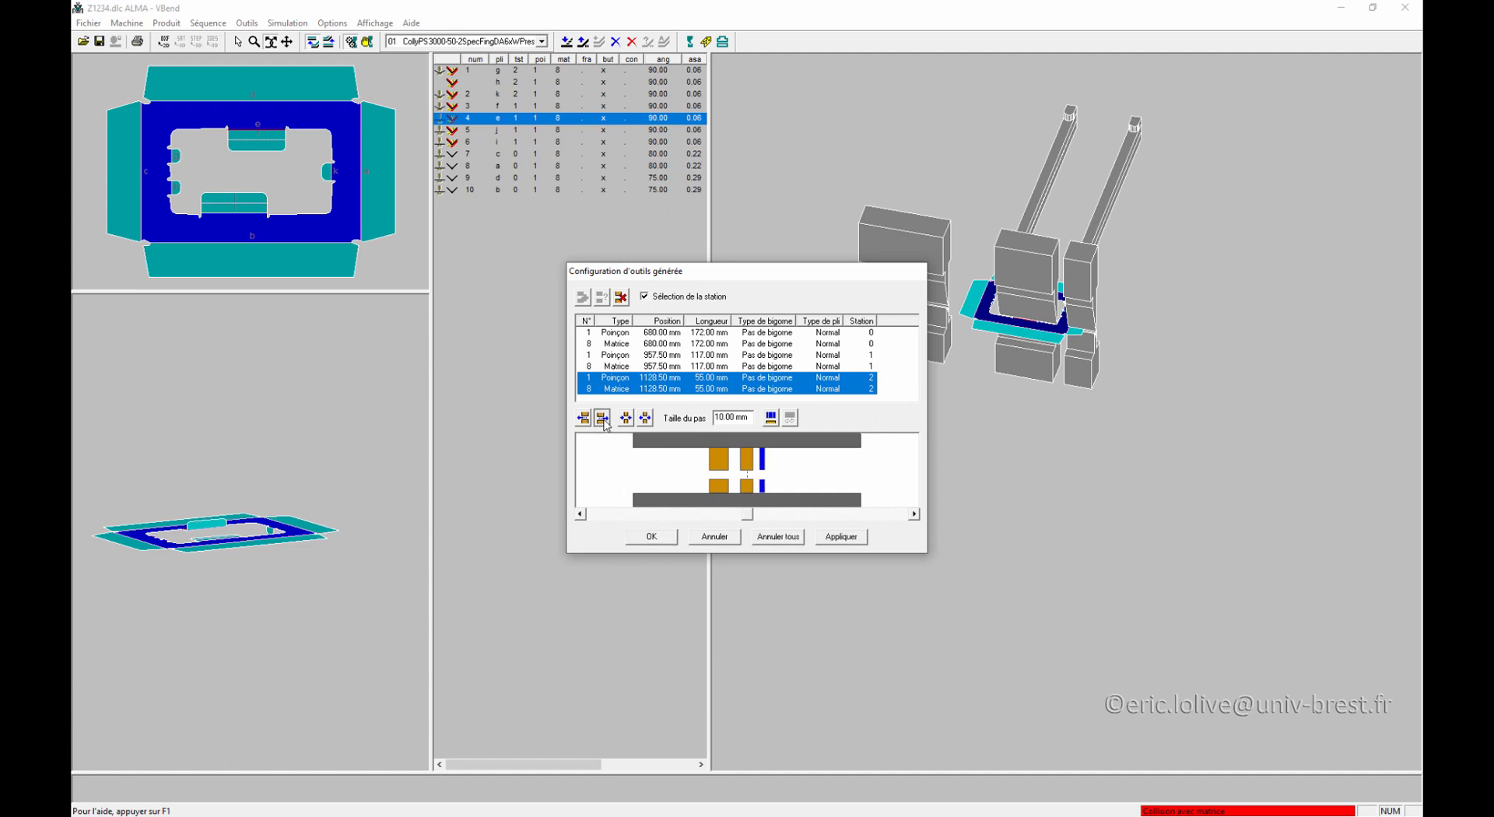
{"action": "left_click", "coordinate": [602, 419]}
{"action": "left_click", "coordinate": [602, 419]}
{"action": "left_click", "coordinate": [842, 537]}
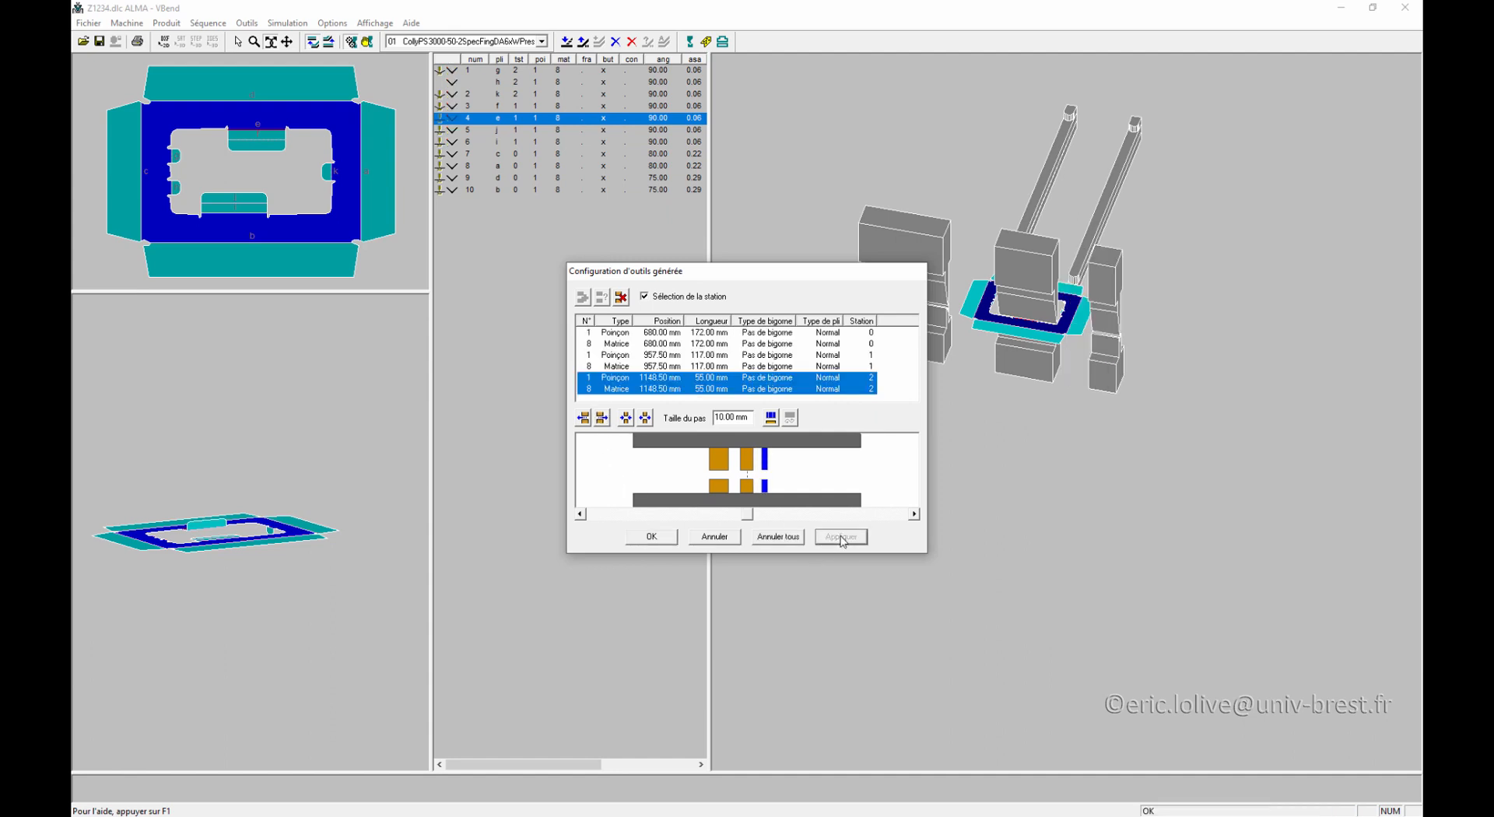
{"action": "left_click", "coordinate": [652, 537]}
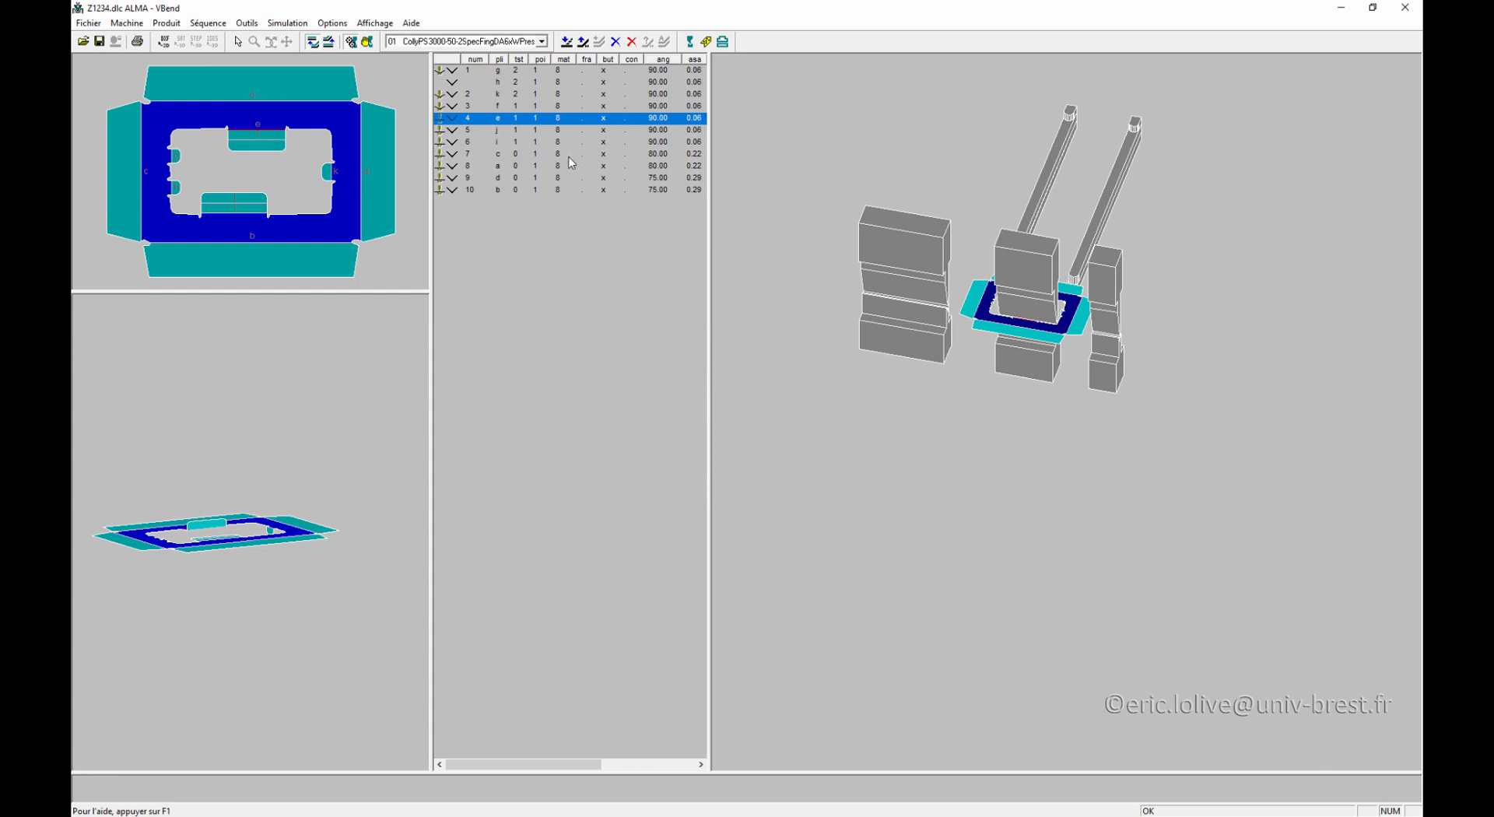
Step: Go through the bend sequence from bend 1 to bend 10 to check every bend for collisions
{"action": "left_click", "coordinate": [519, 78]}
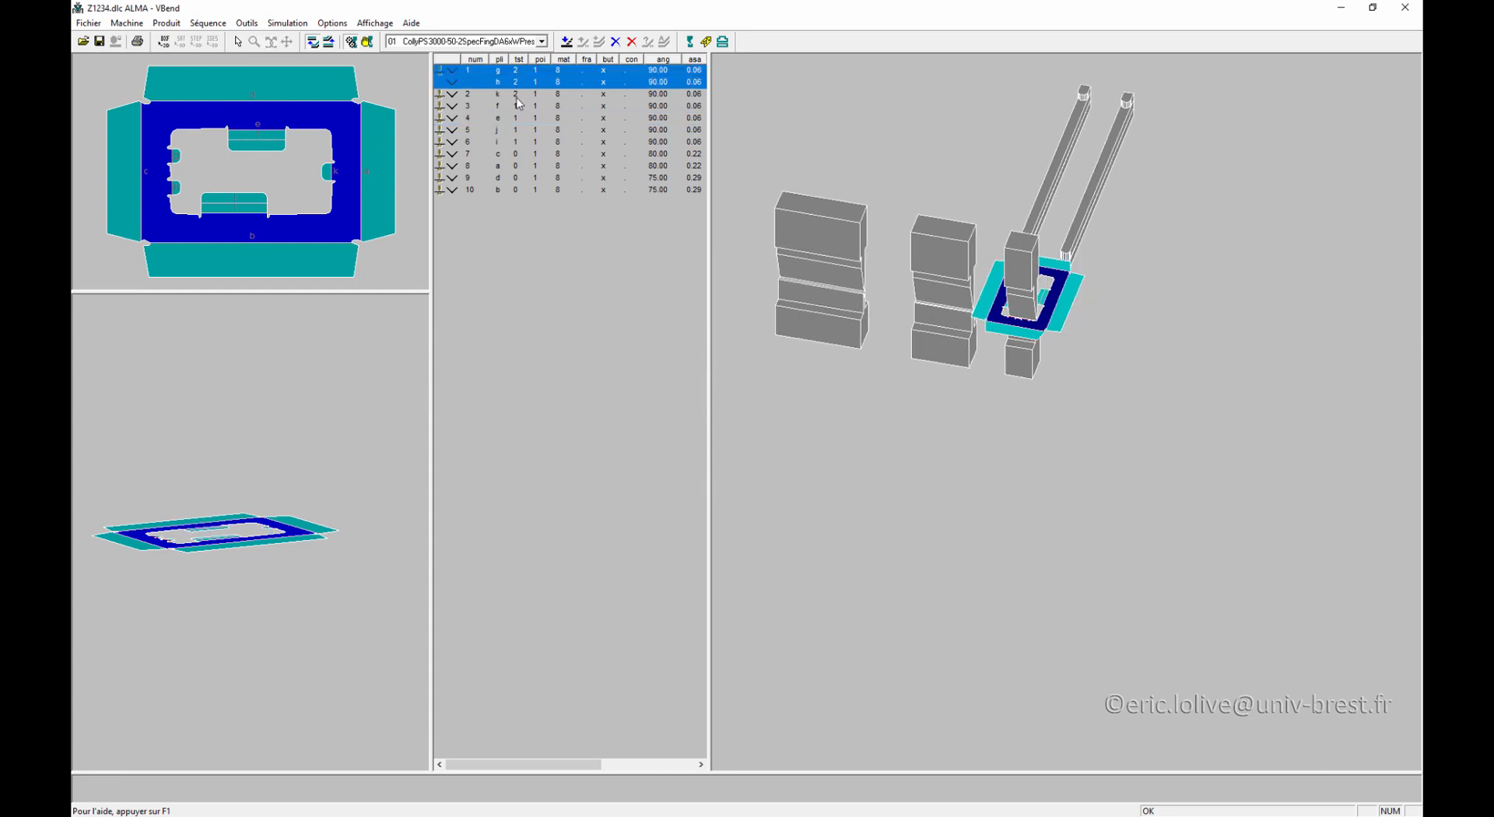
{"action": "left_click", "coordinate": [519, 94]}
{"action": "key", "text": "Down"}
{"action": "key", "text": "Down"}
{"action": "key", "text": "Down"}
{"action": "key", "text": "Down"}
{"action": "key", "text": "Down"}
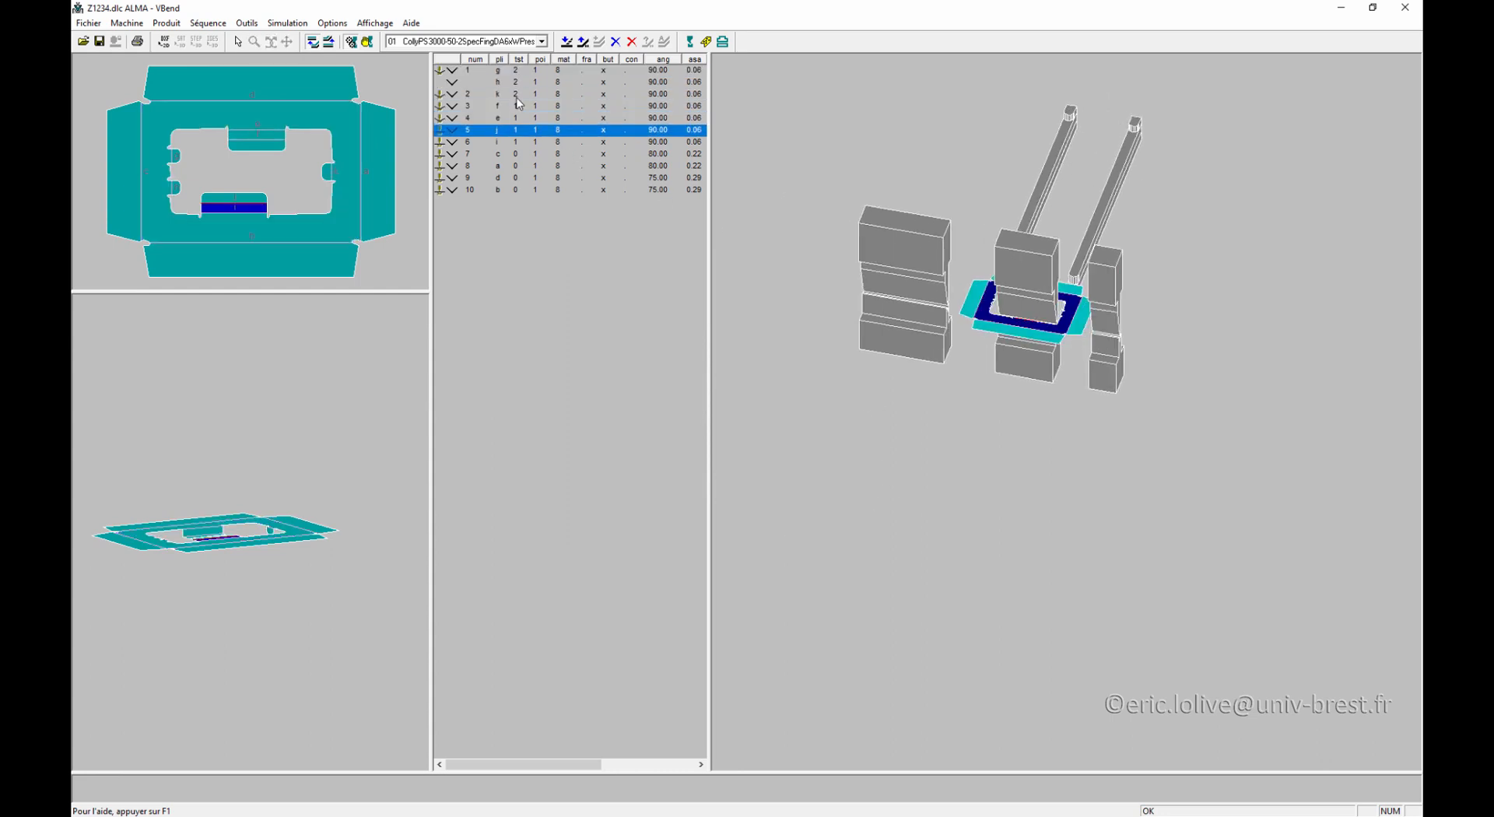
{"action": "key", "text": "Down"}
{"action": "key", "text": "Down"}
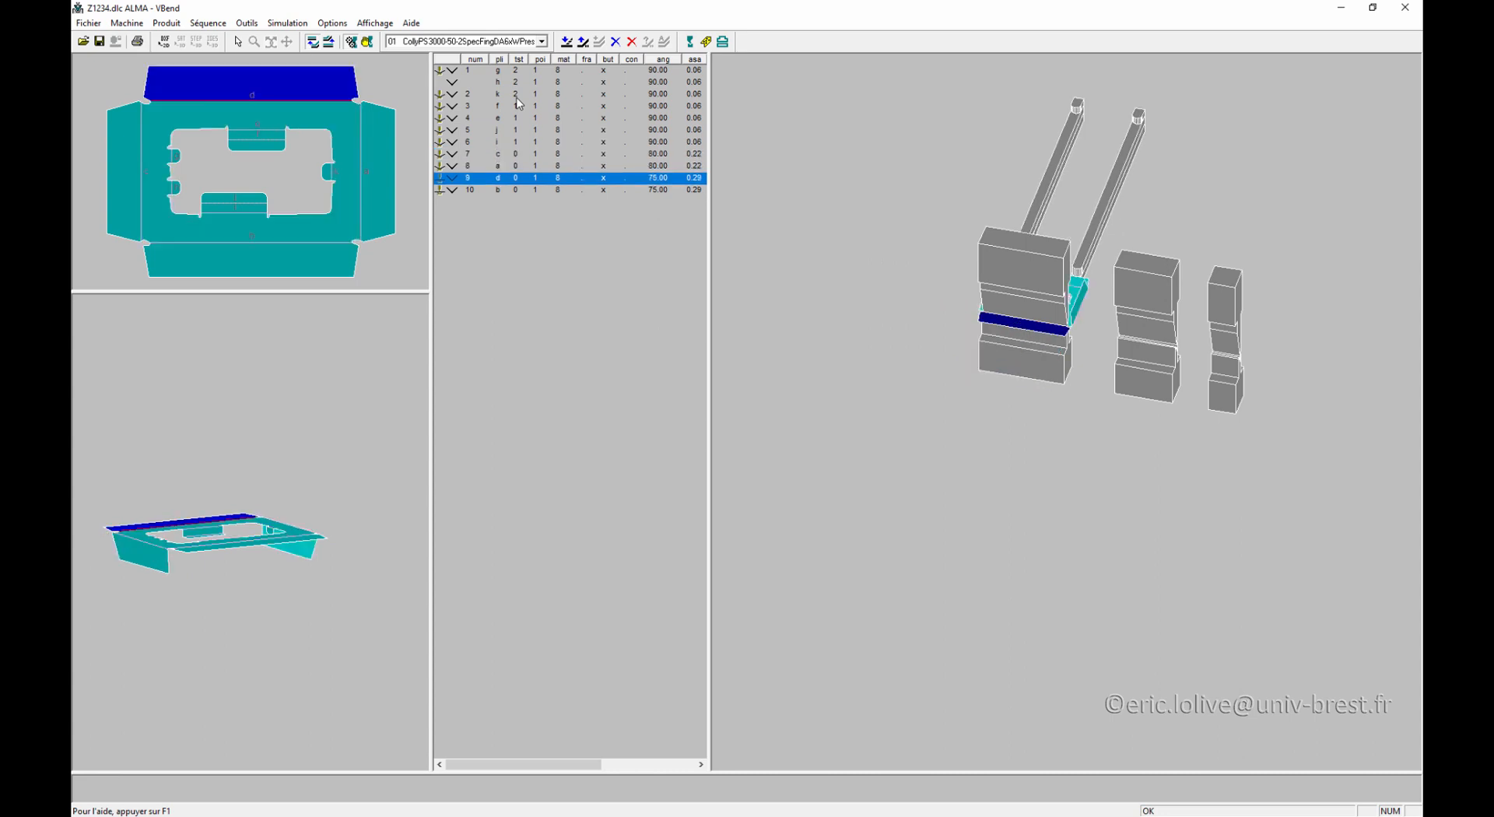
{"action": "left_click", "coordinate": [678, 188]}
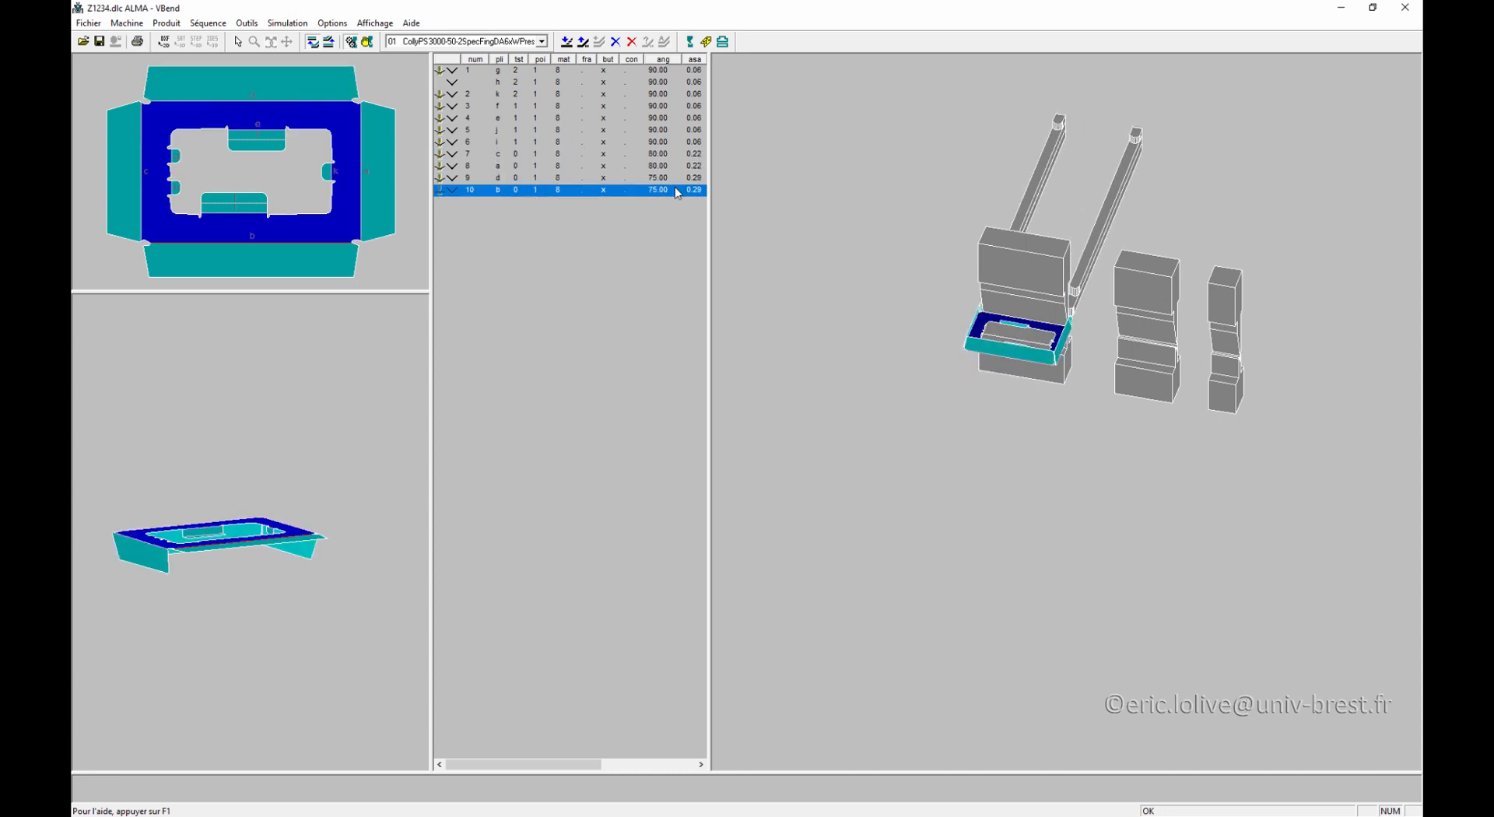
Step: Post-process the part, replacing the existing NC program file
{"action": "left_click", "coordinate": [723, 42]}
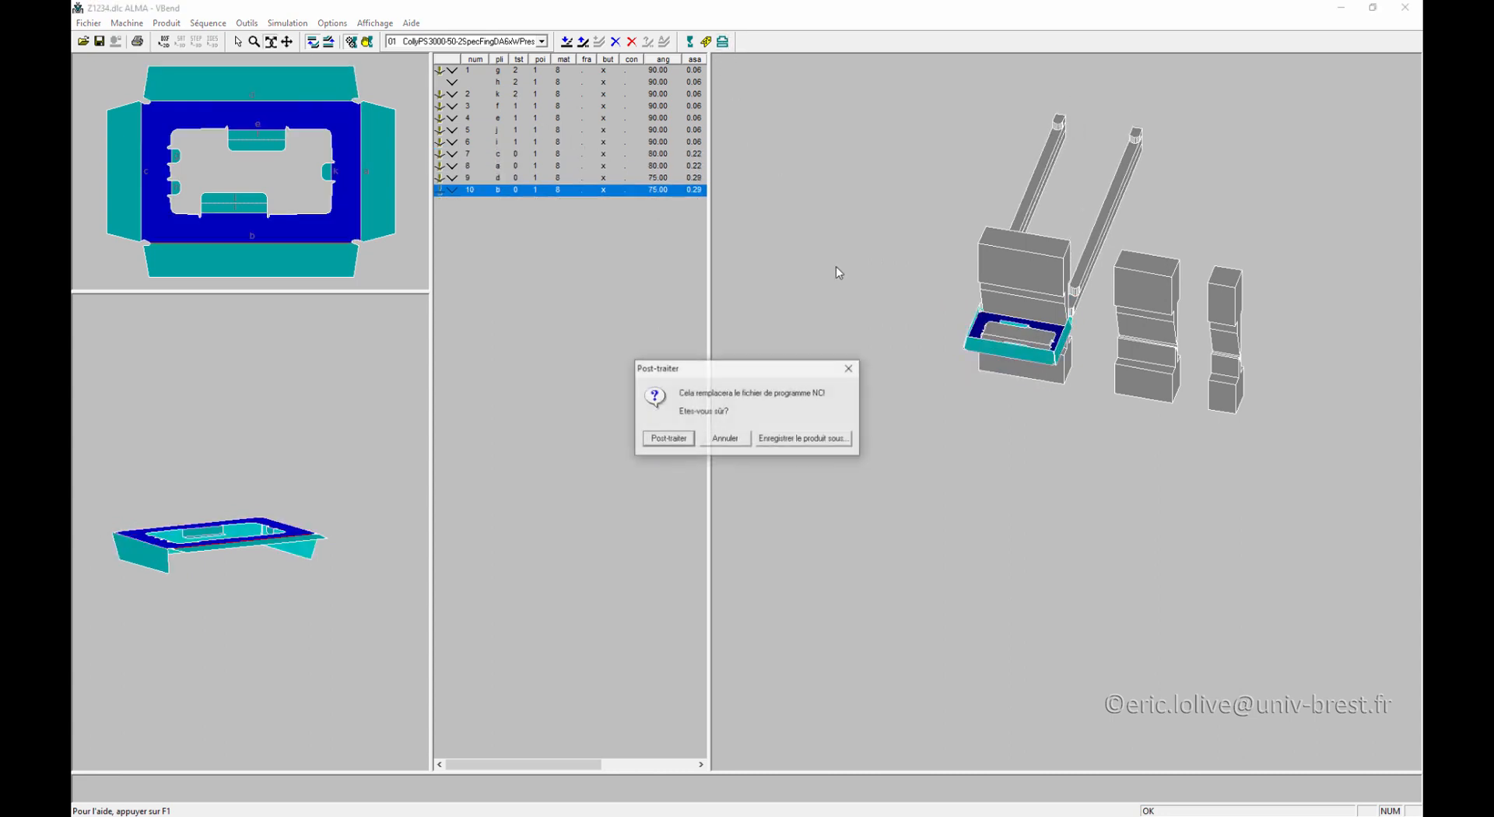
{"action": "left_click", "coordinate": [667, 439]}
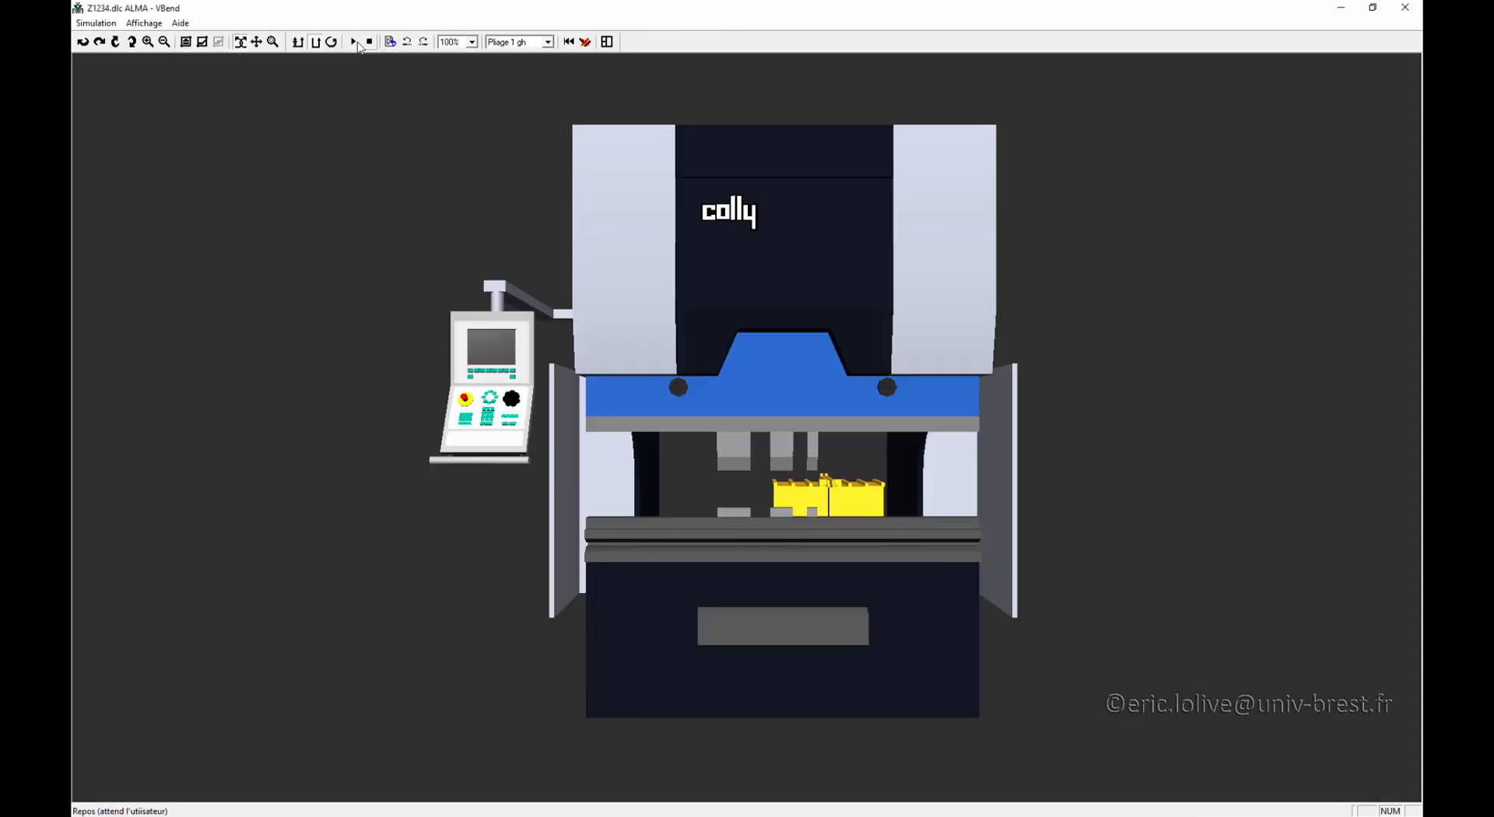
Step: Run the 3D bending simulation, examine the part, tool stations and backgauge up close, and return to the bend sequence
{"action": "left_click", "coordinate": [355, 42]}
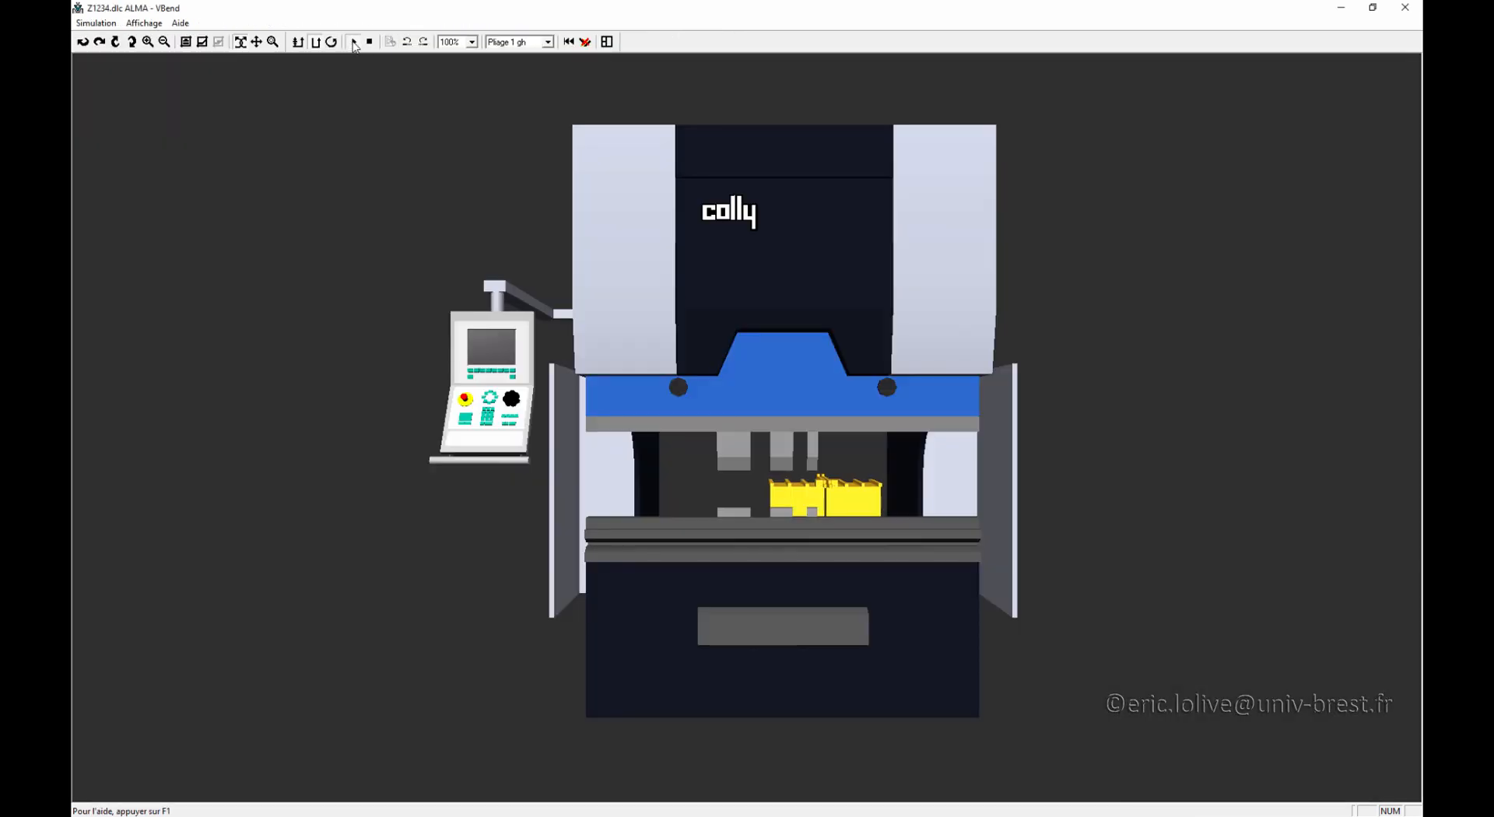
{"action": "left_click_drag", "start_coordinate": [804, 586], "coordinate": [788, 584]}
{"action": "right_click_drag", "start_coordinate": [788, 585], "coordinate": [811, 438]}
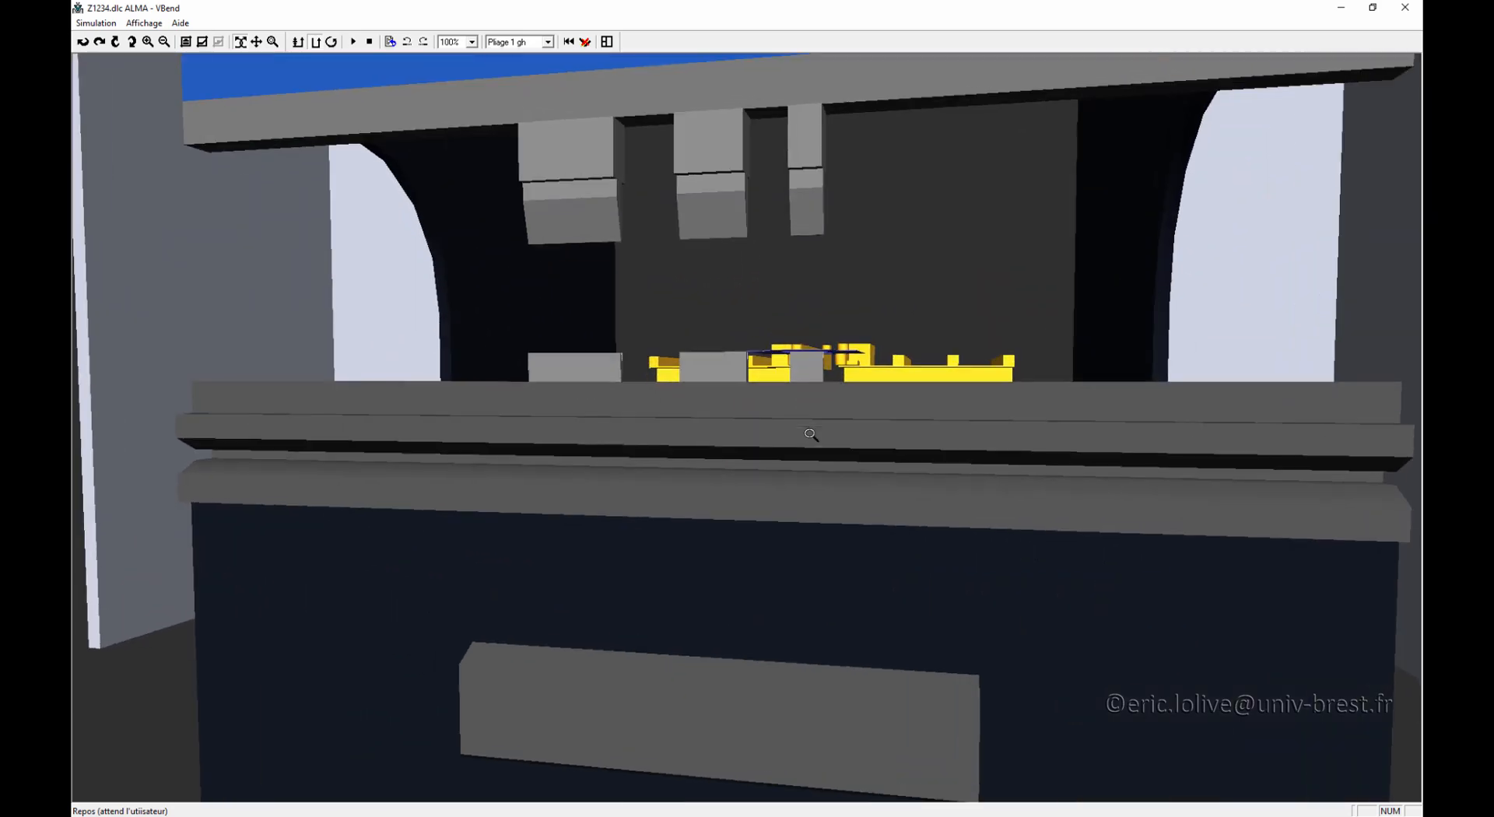
{"action": "left_click_drag", "start_coordinate": [812, 437], "coordinate": [776, 476]}
{"action": "right_click_drag", "start_coordinate": [776, 476], "coordinate": [774, 467]}
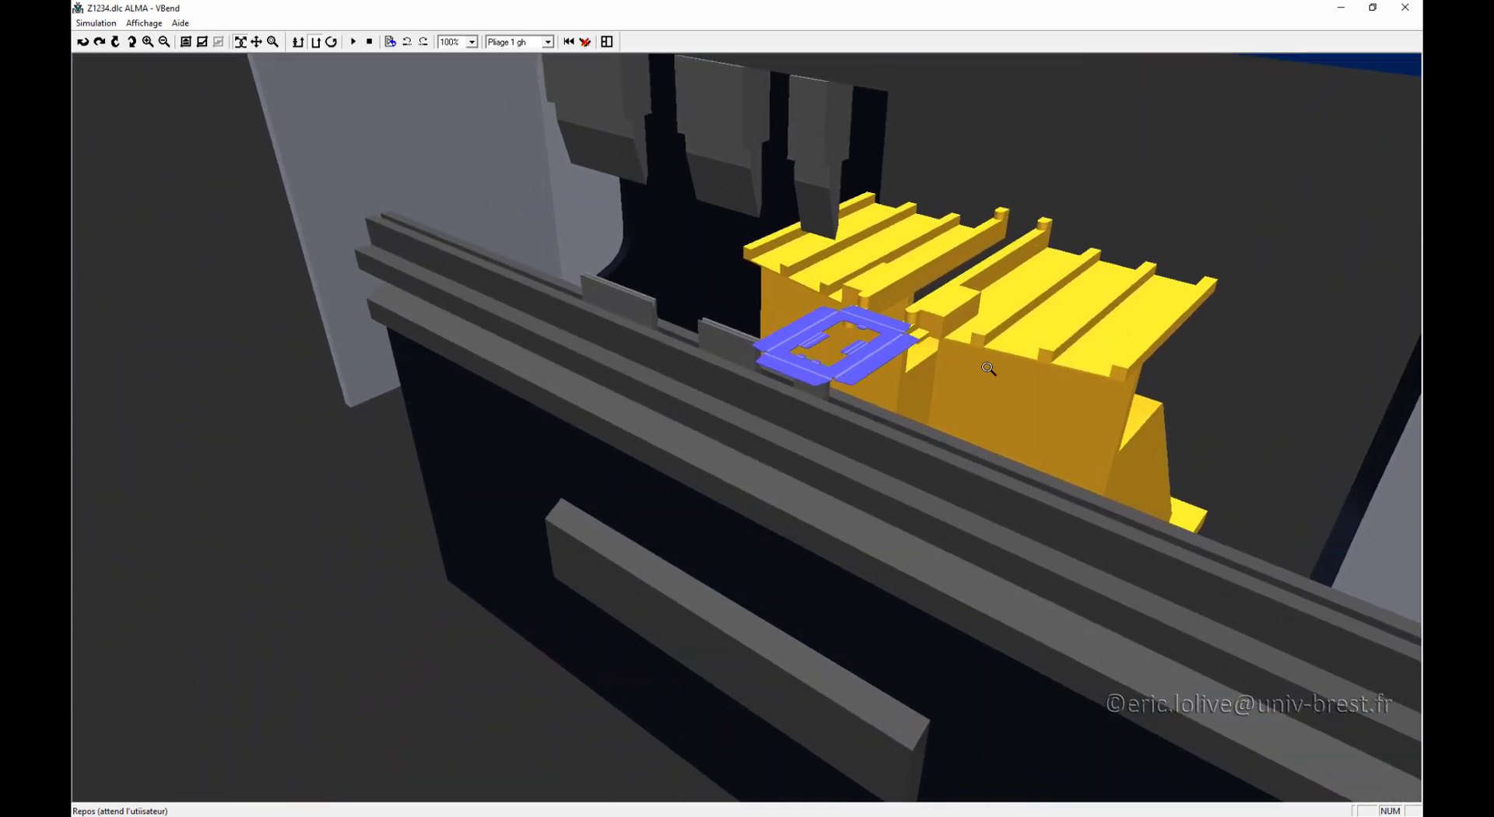
{"action": "left_click", "coordinate": [608, 42]}
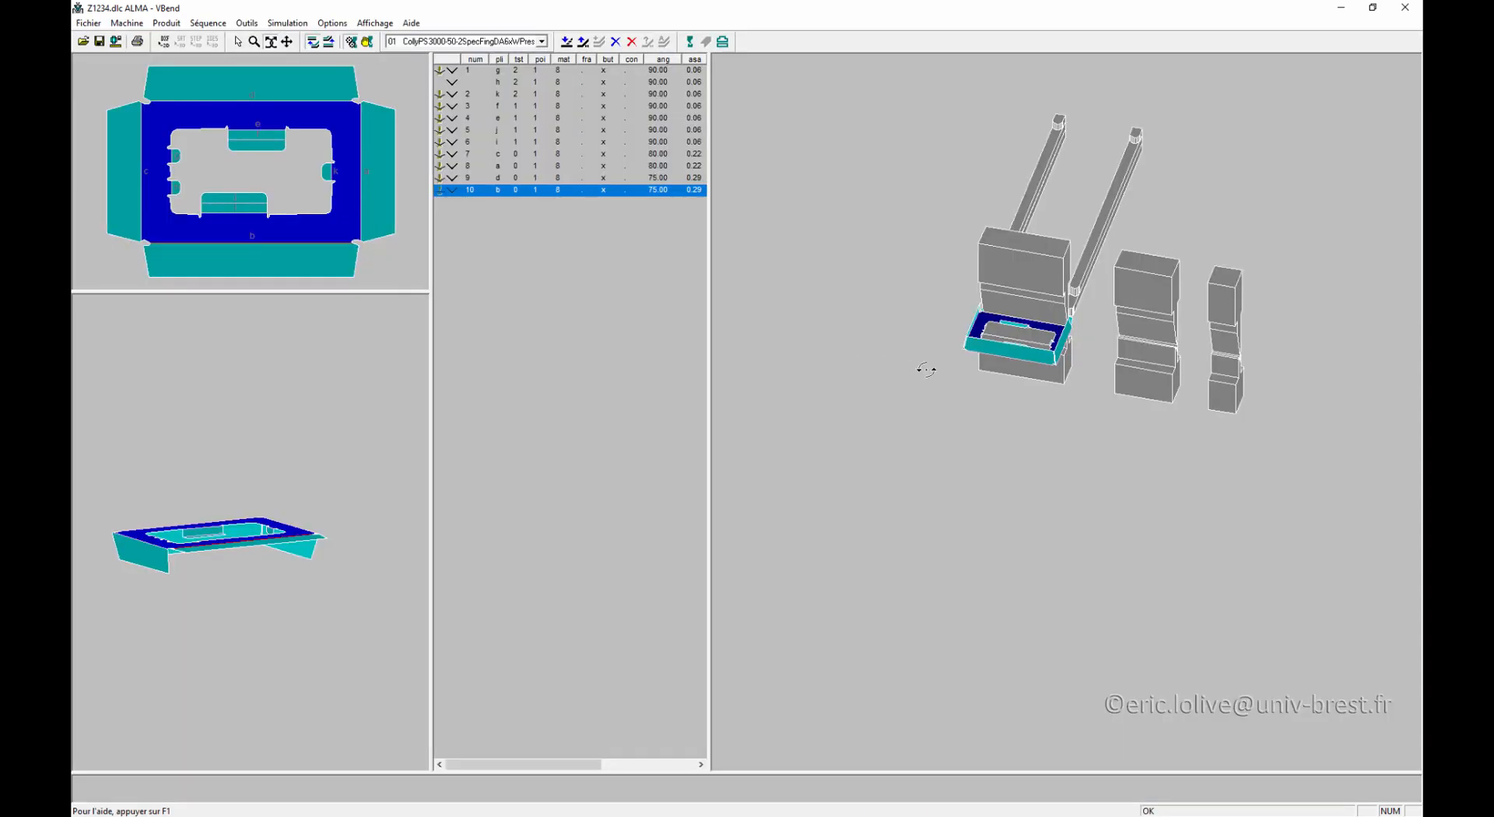
Step: Step through bends 2 to 6 and bend 10 to examine which tool station each one uses
{"action": "right_click_drag", "start_coordinate": [1034, 404], "coordinate": [1034, 413]}
{"action": "middle_click_drag", "start_coordinate": [1035, 404], "coordinate": [886, 356]}
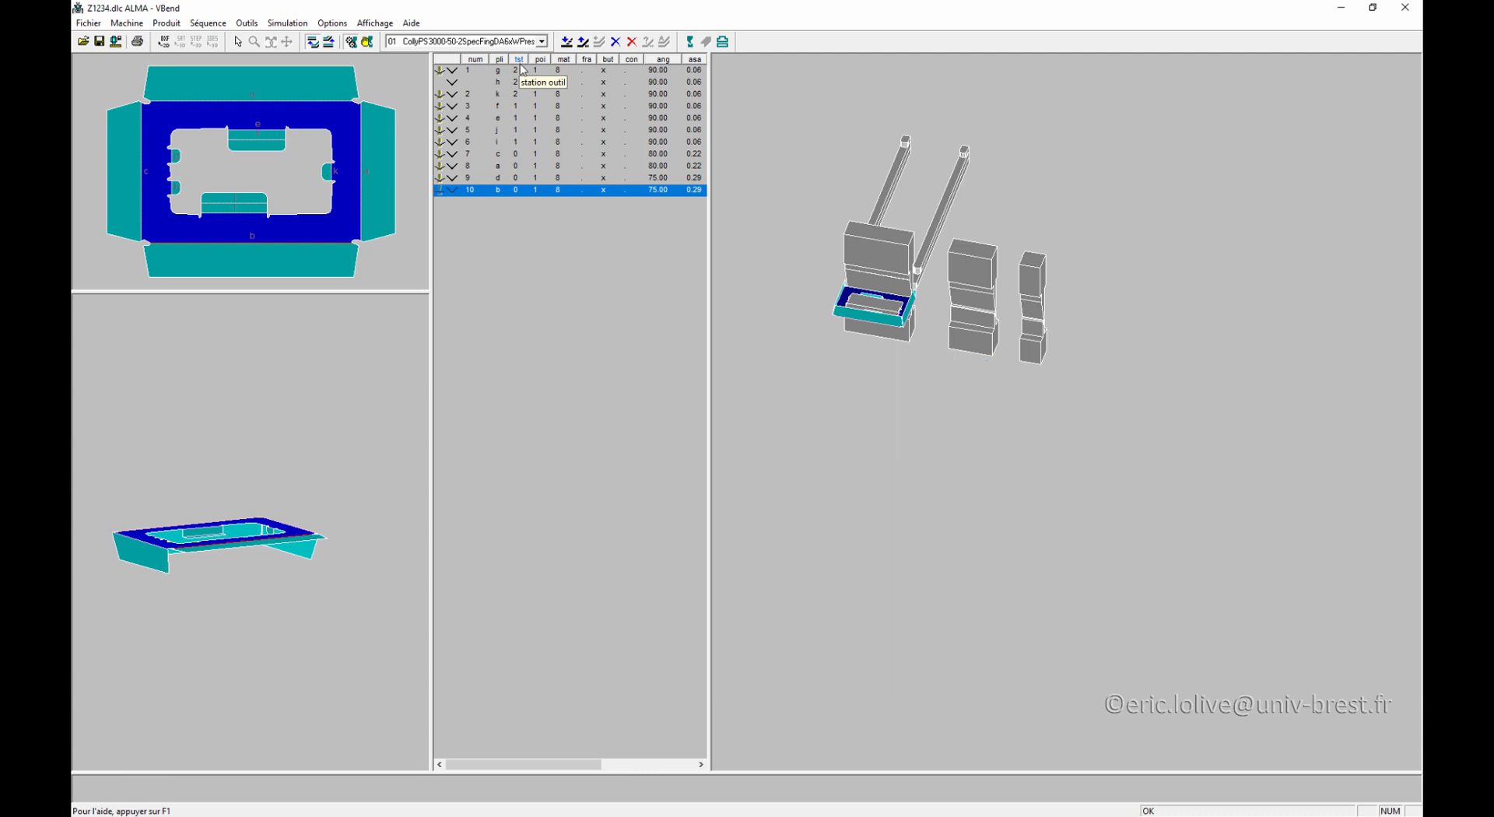
{"action": "left_click", "coordinate": [522, 77]}
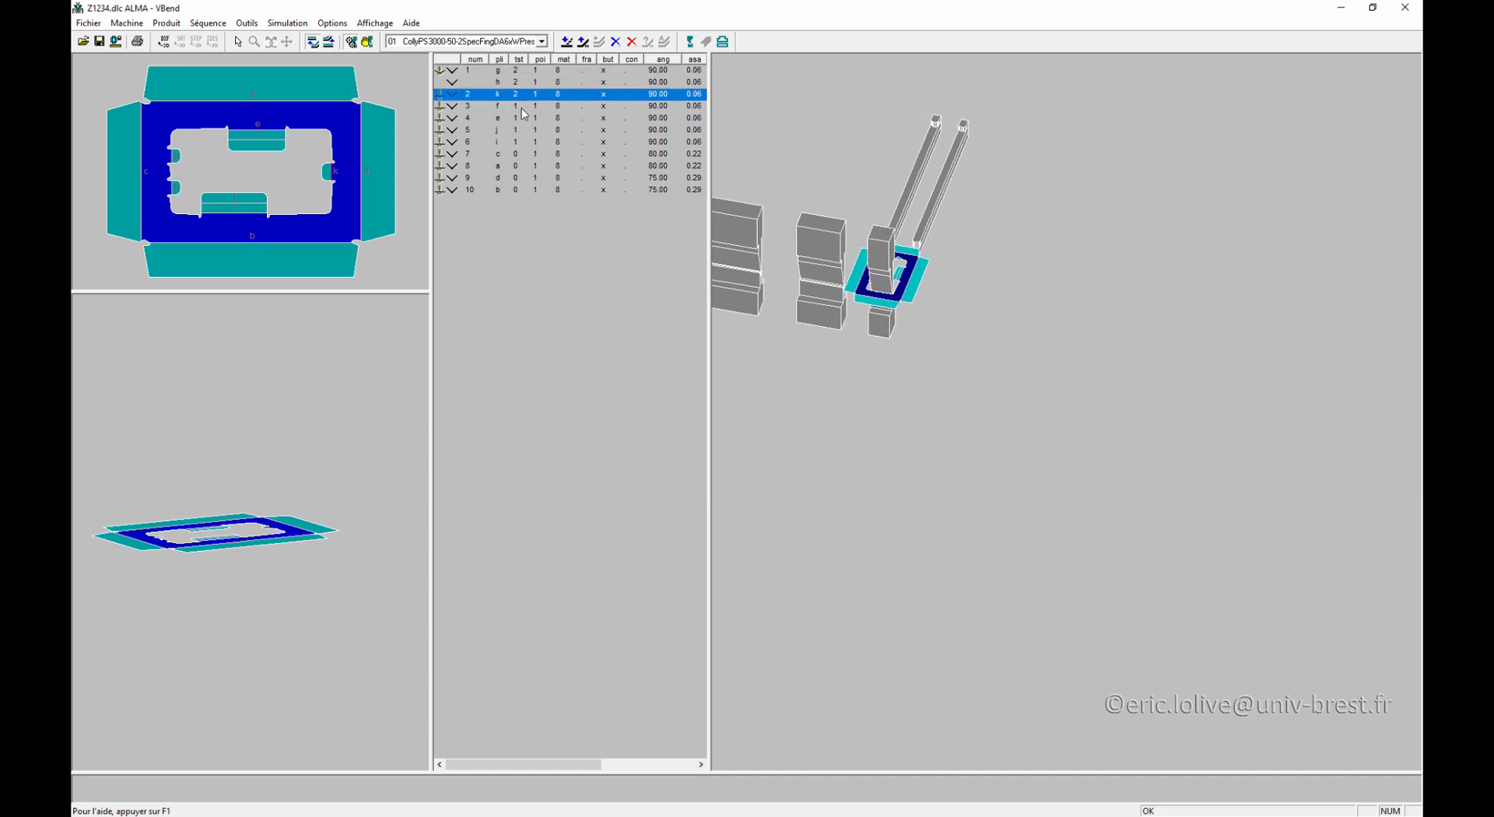
{"action": "left_click", "coordinate": [520, 106]}
{"action": "left_click", "coordinate": [520, 119]}
{"action": "left_click", "coordinate": [522, 130]}
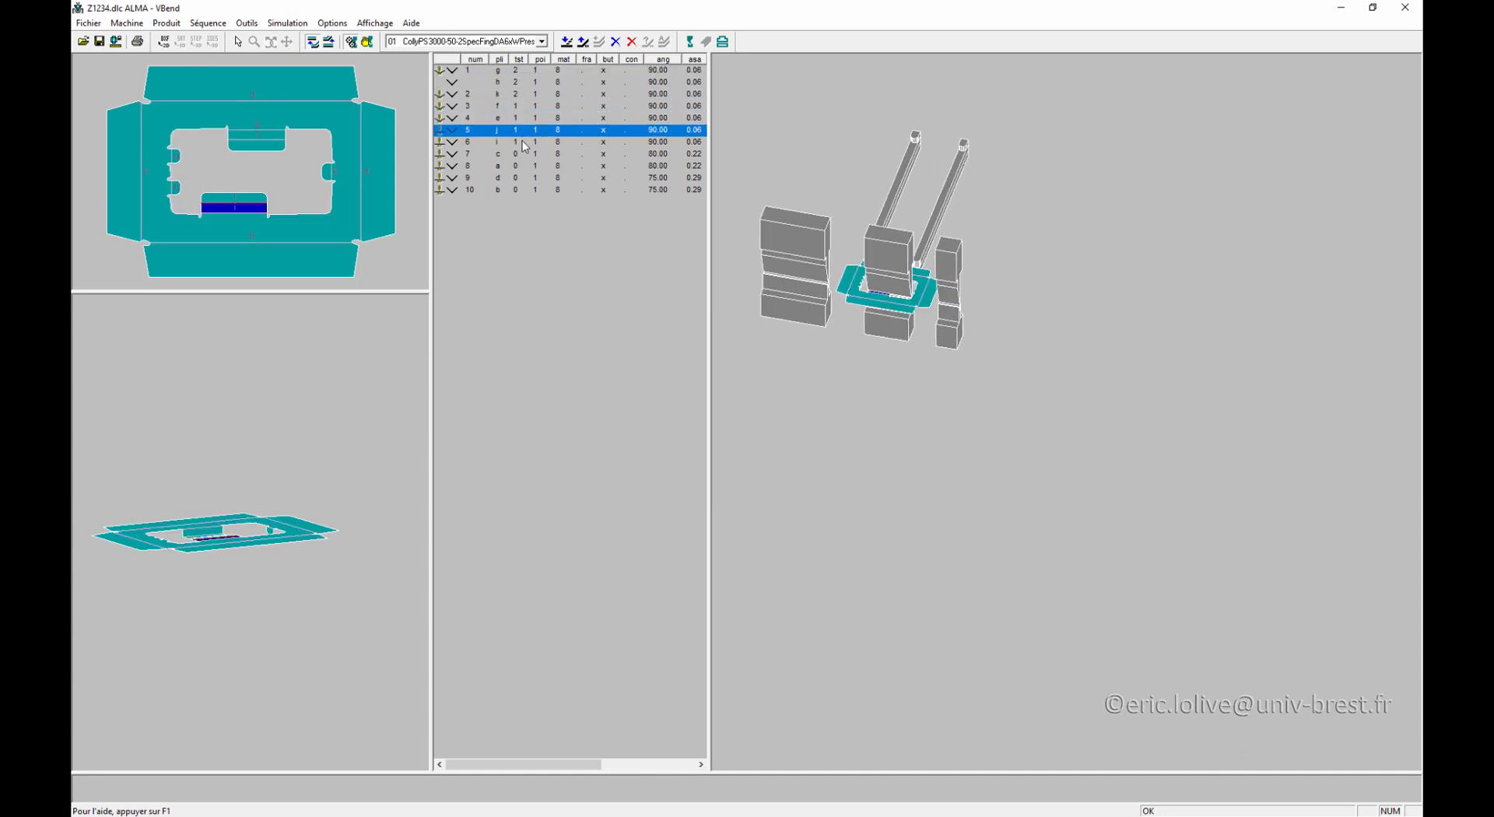
{"action": "left_click", "coordinate": [522, 143]}
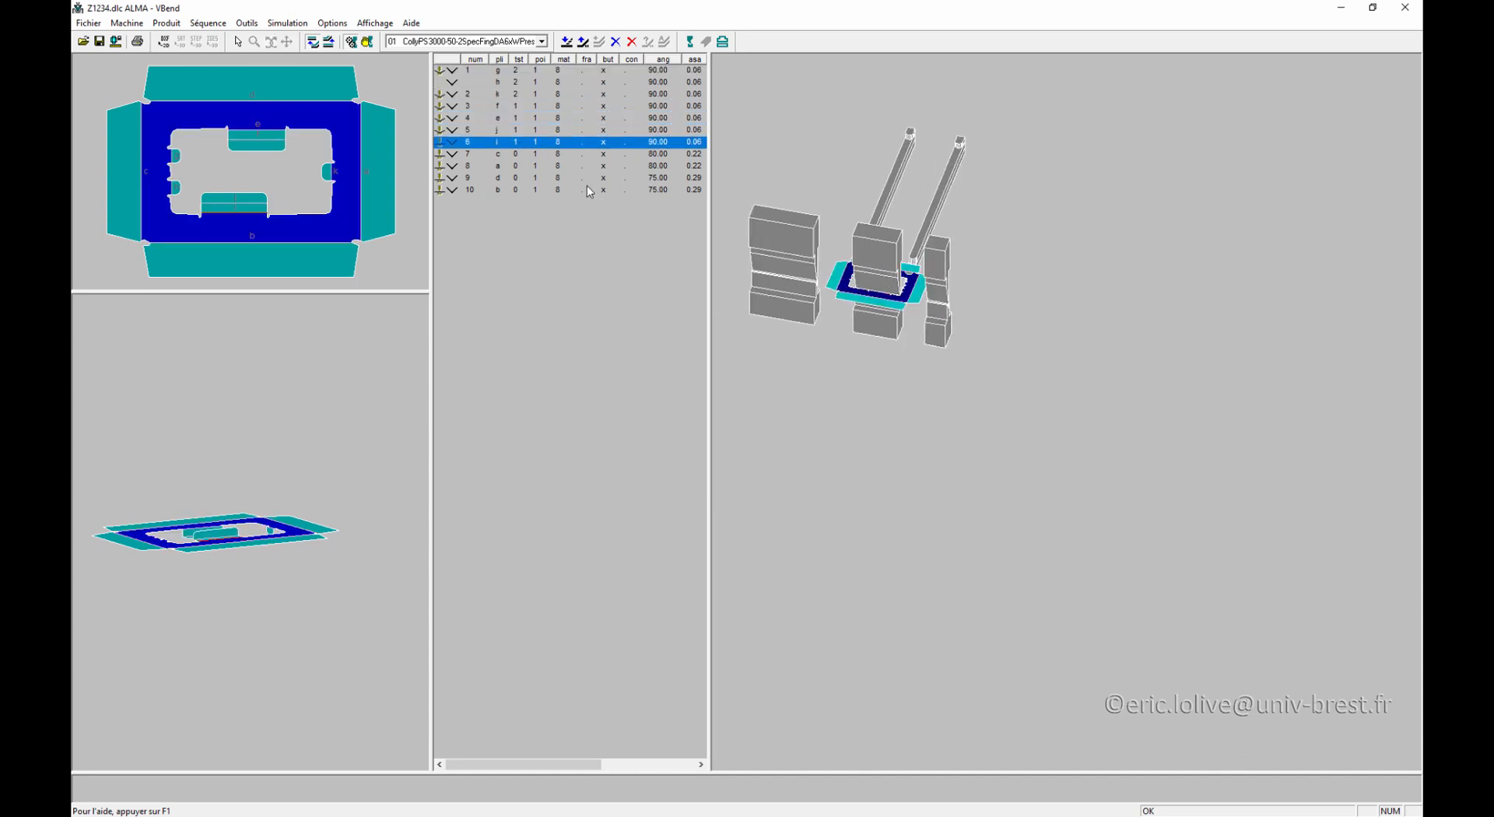
{"action": "left_click", "coordinate": [517, 188]}
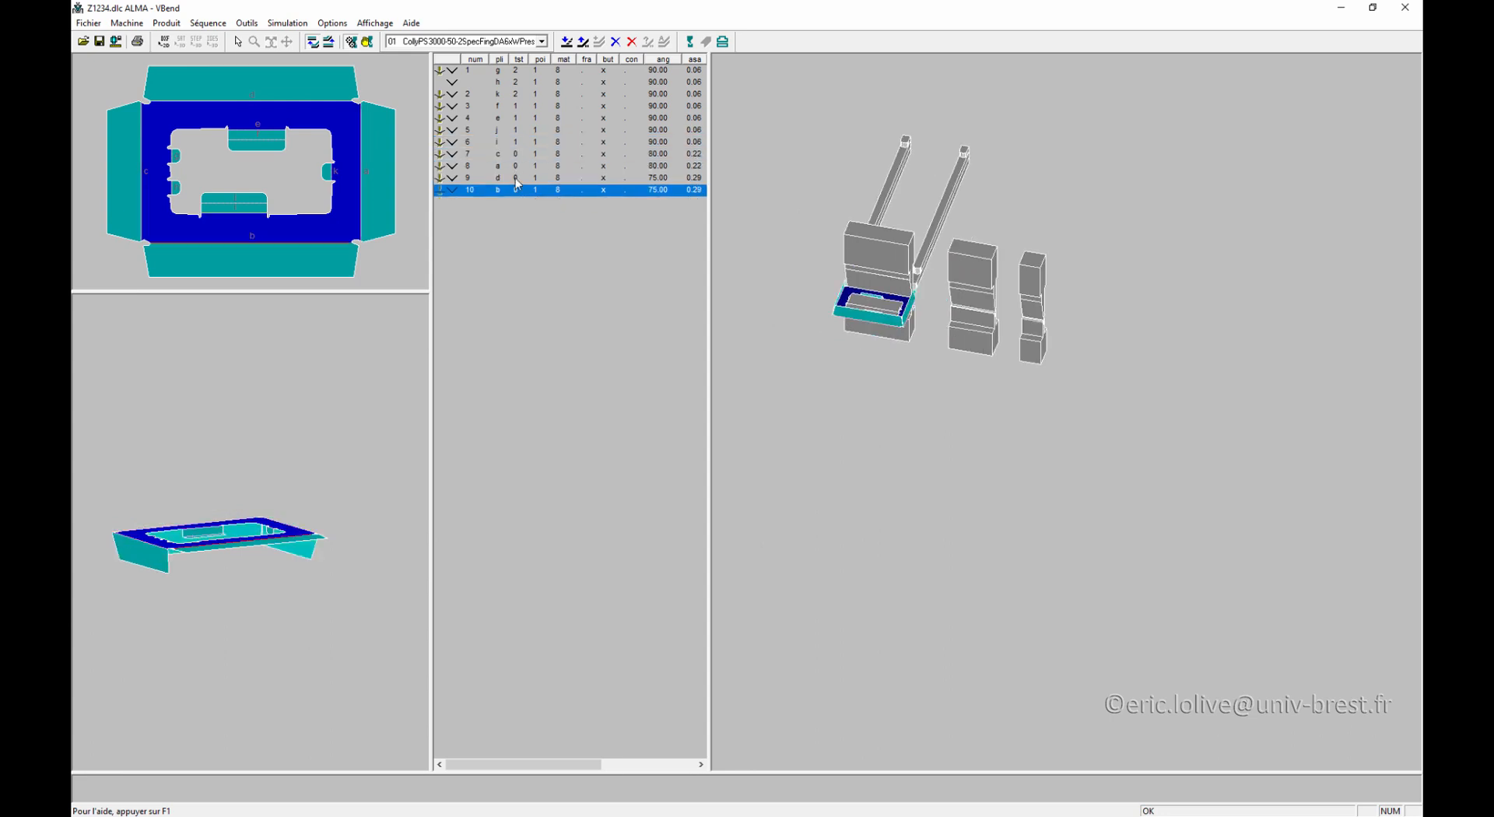
Step: Reassign bends 3 and 4 from tool station 1 to tool station 2
{"action": "left_click", "coordinate": [522, 107]}
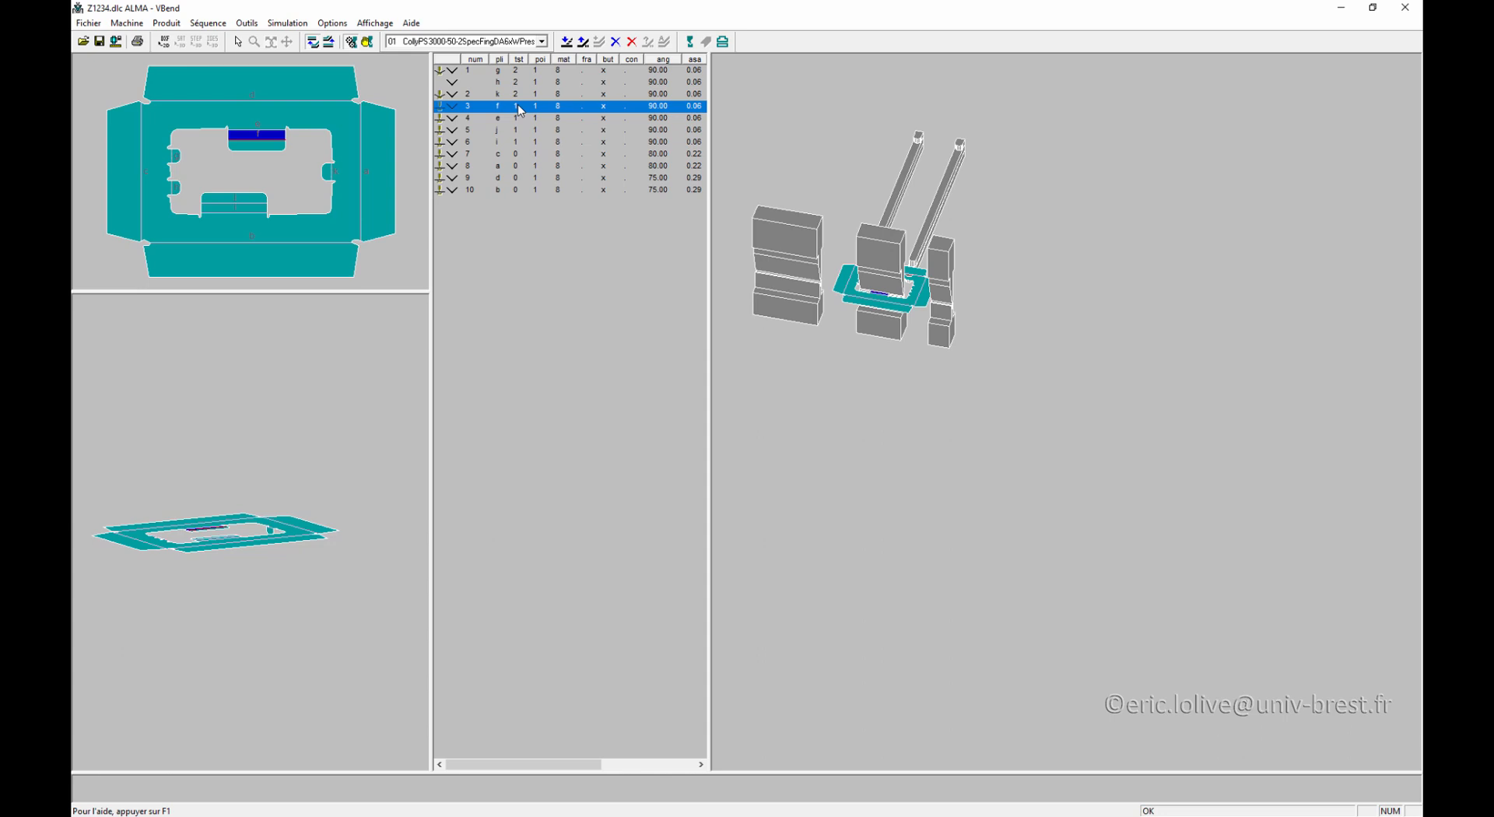
{"action": "right_click", "coordinate": [518, 105]}
{"action": "mouse_move", "coordinate": [625, 145]}
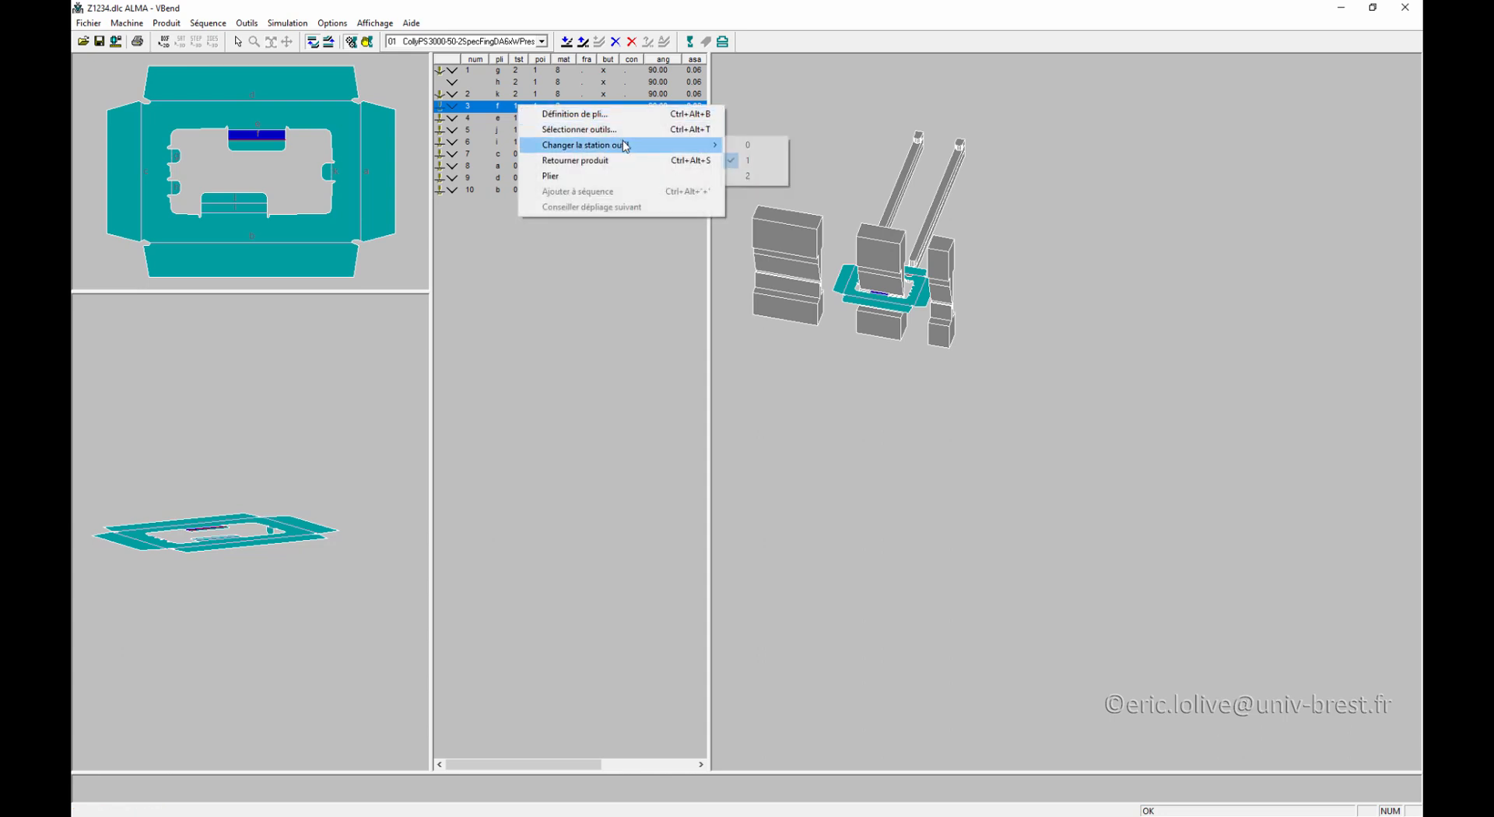
{"action": "left_click", "coordinate": [749, 178]}
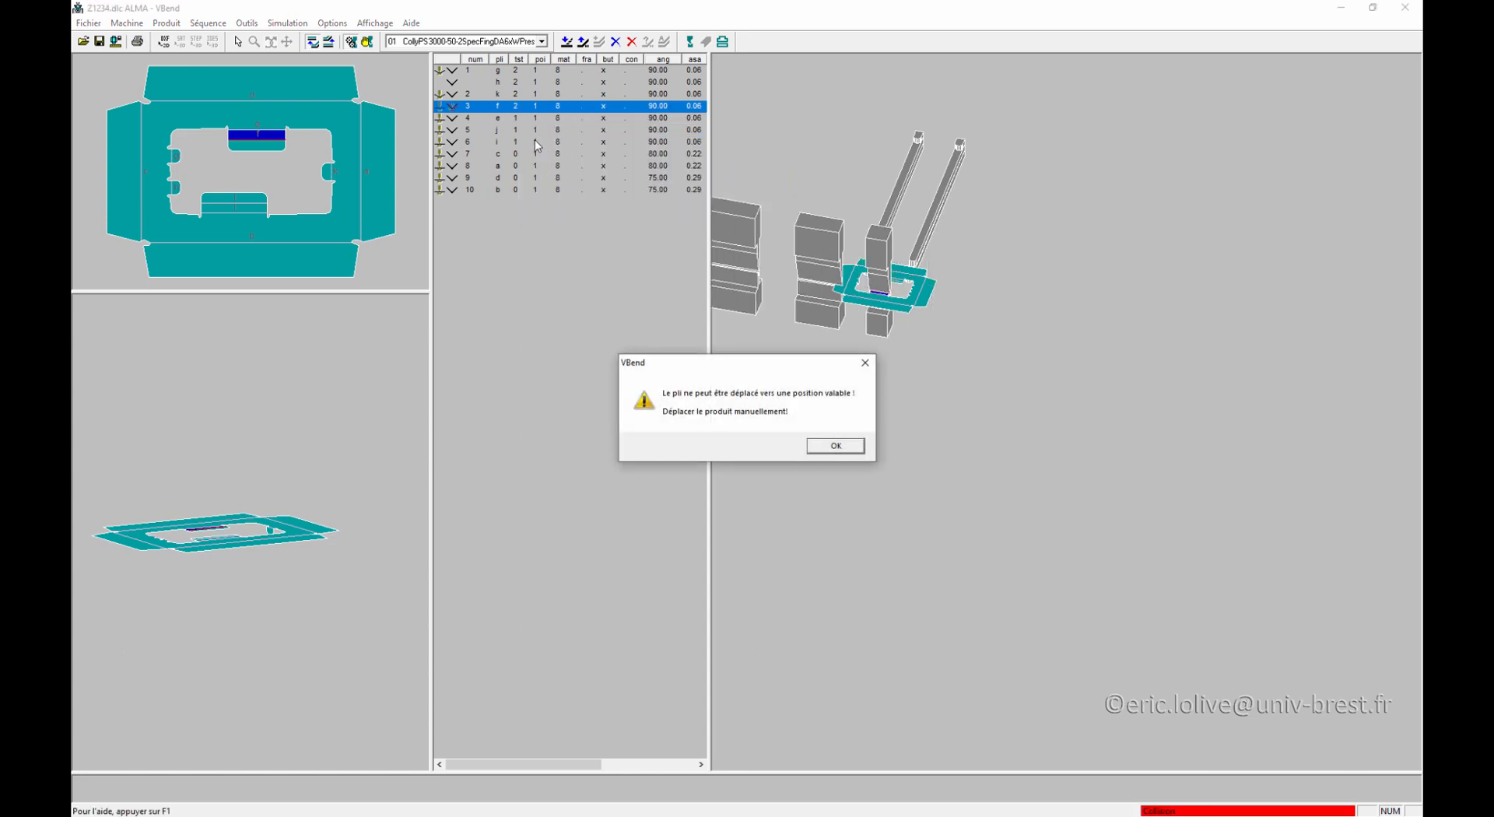
{"action": "left_click", "coordinate": [833, 445]}
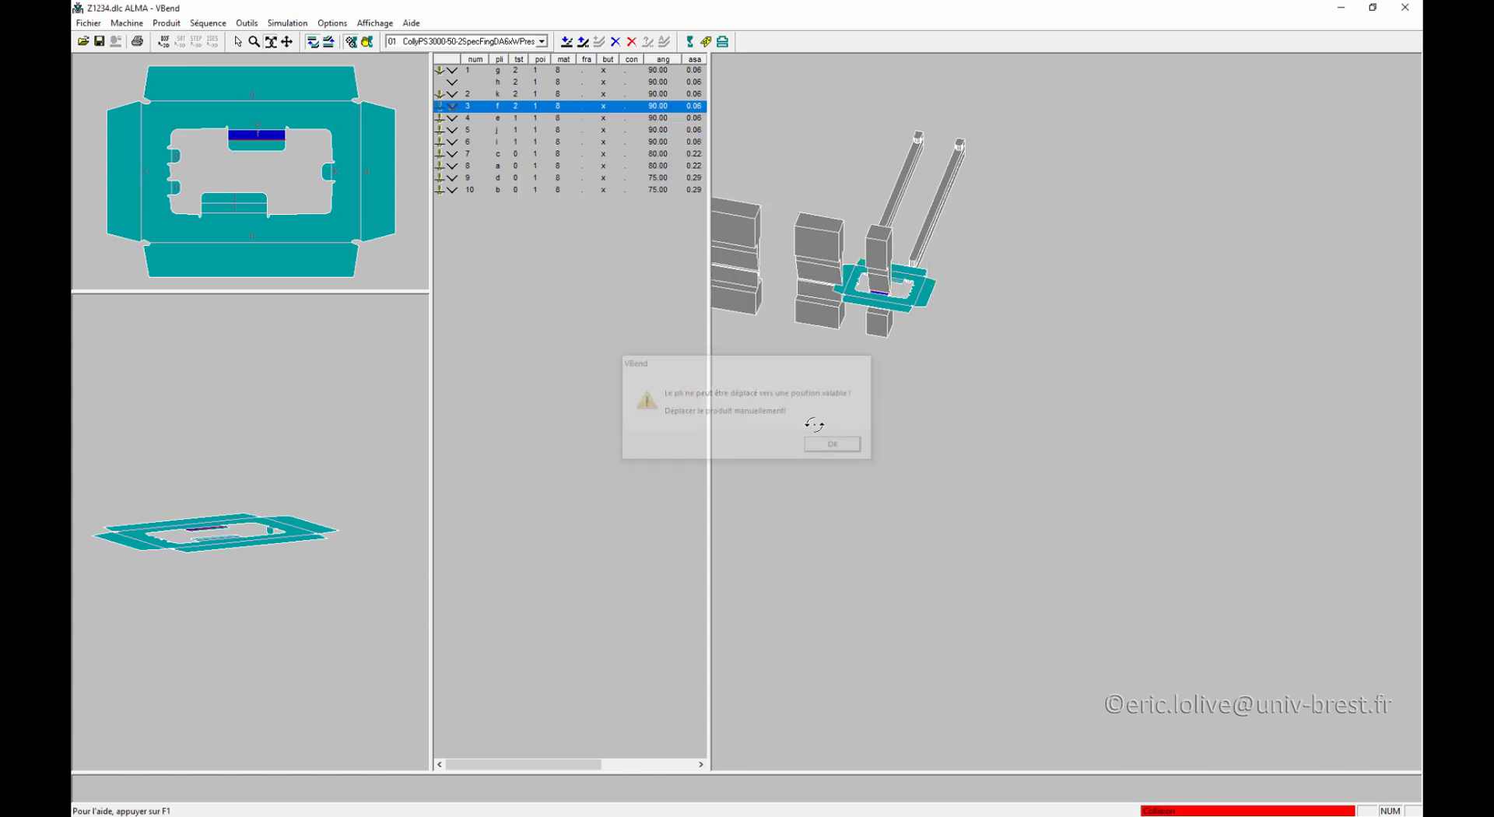
{"action": "left_click", "coordinate": [502, 119]}
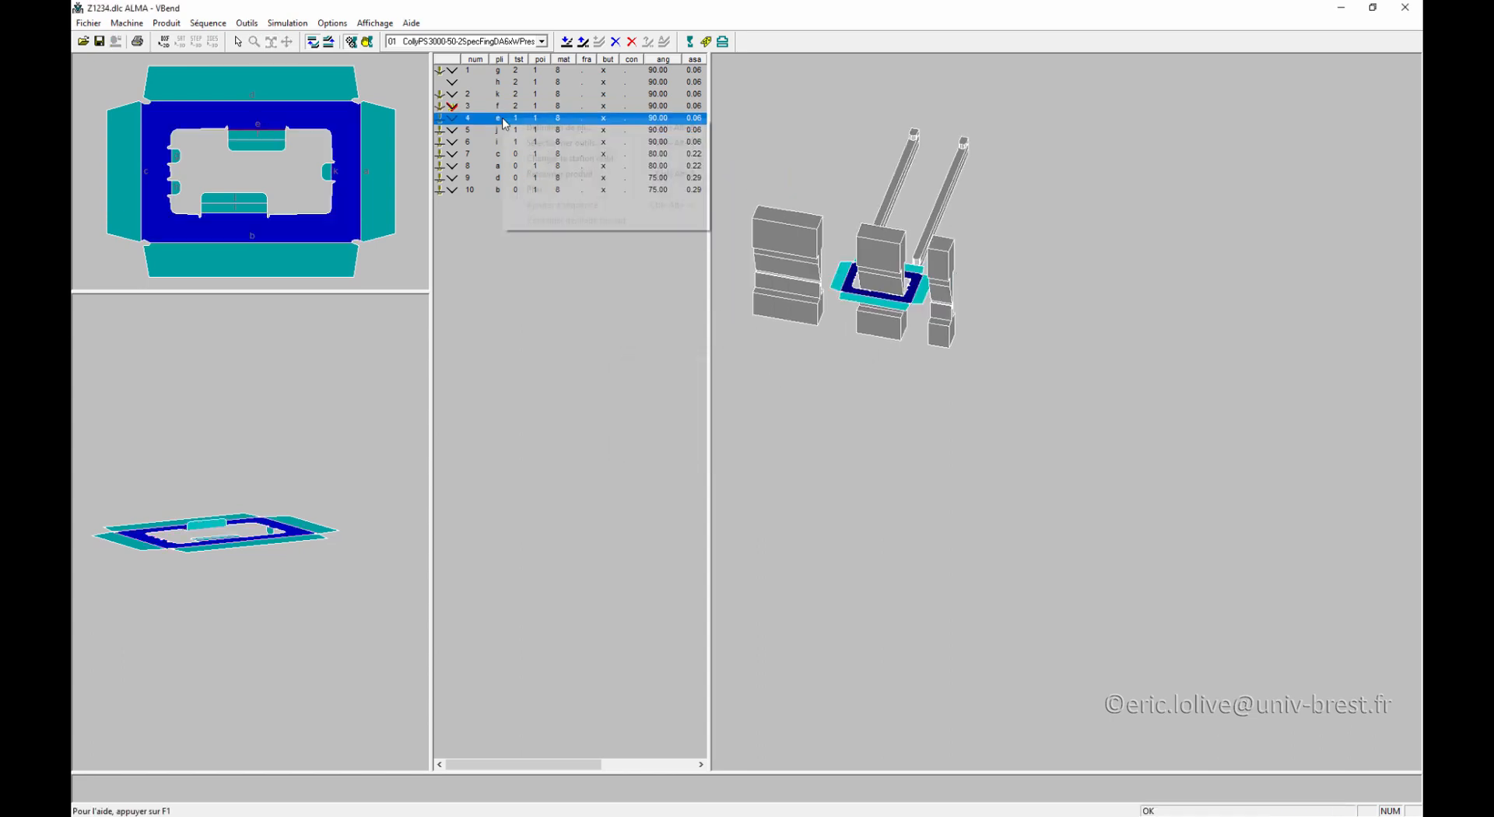
{"action": "right_click", "coordinate": [502, 118]}
{"action": "mouse_move", "coordinate": [607, 158]}
{"action": "left_click", "coordinate": [732, 189]}
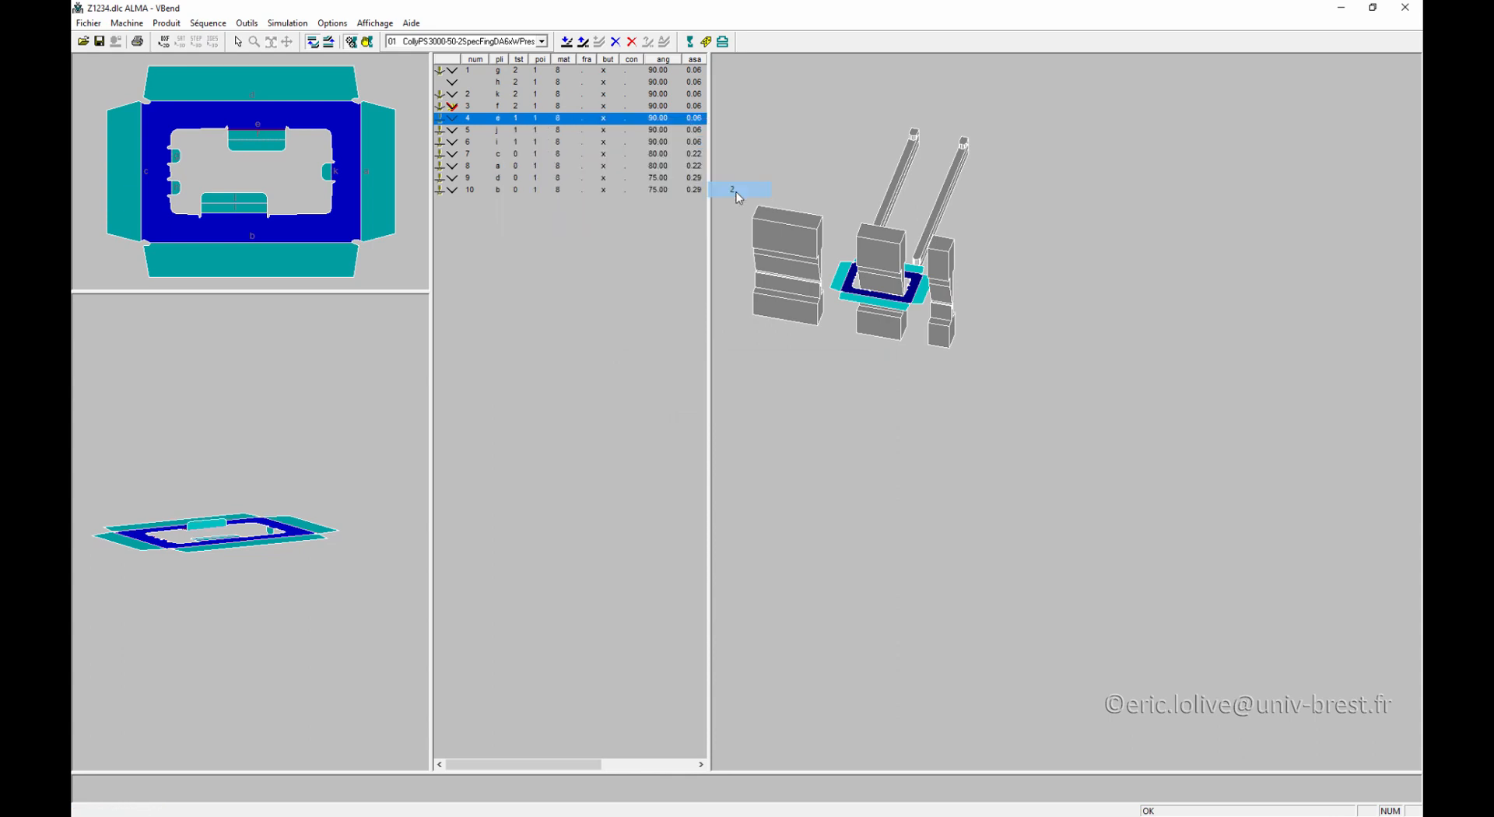
{"action": "left_click", "coordinate": [835, 446]}
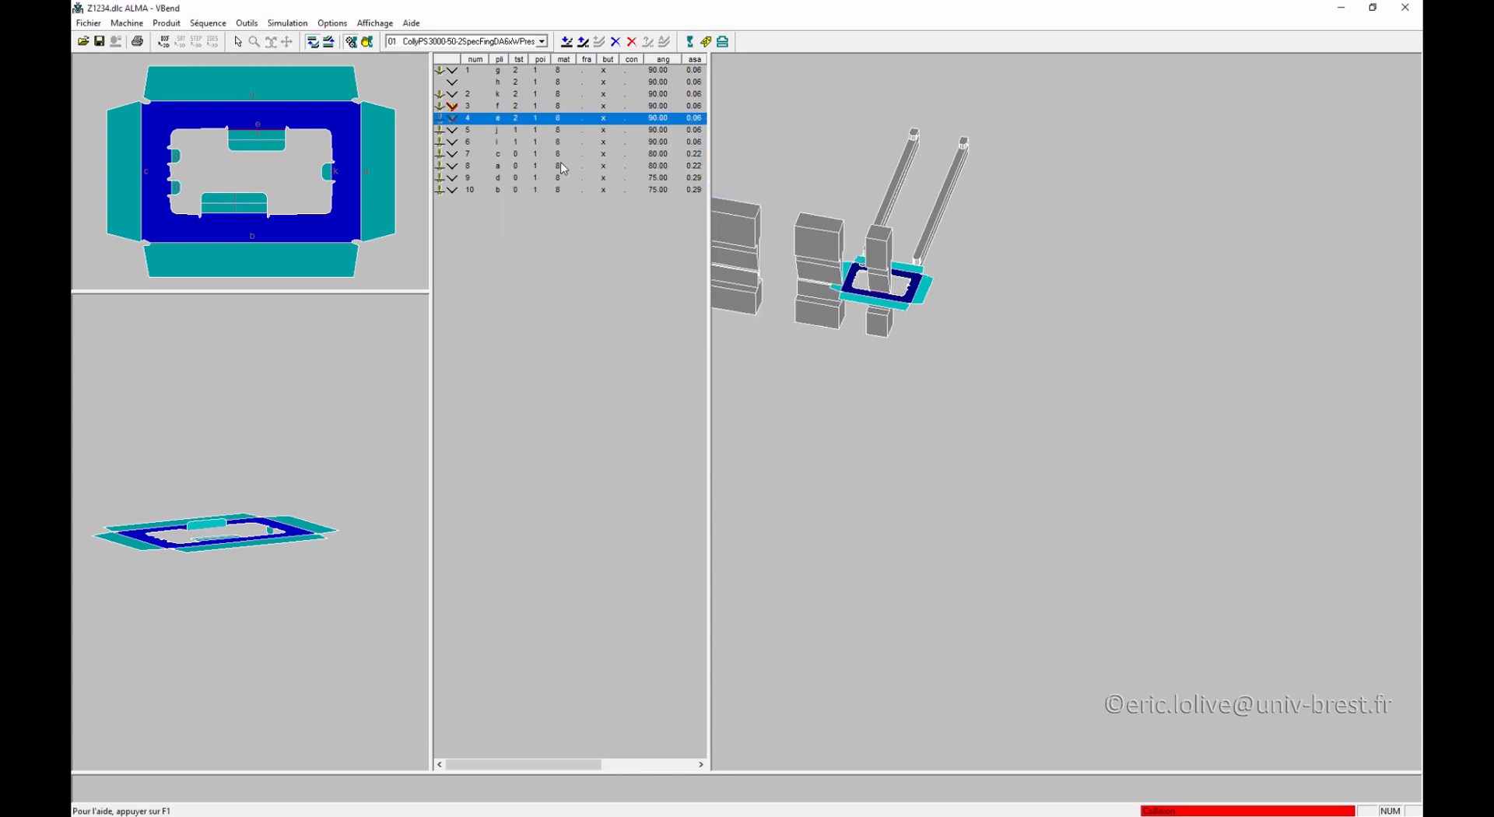
Step: Reassign bends 5 and 6 from tool station 1 to tool station 2
{"action": "left_click", "coordinate": [506, 130]}
{"action": "right_click", "coordinate": [508, 130]}
{"action": "mouse_move", "coordinate": [615, 169]}
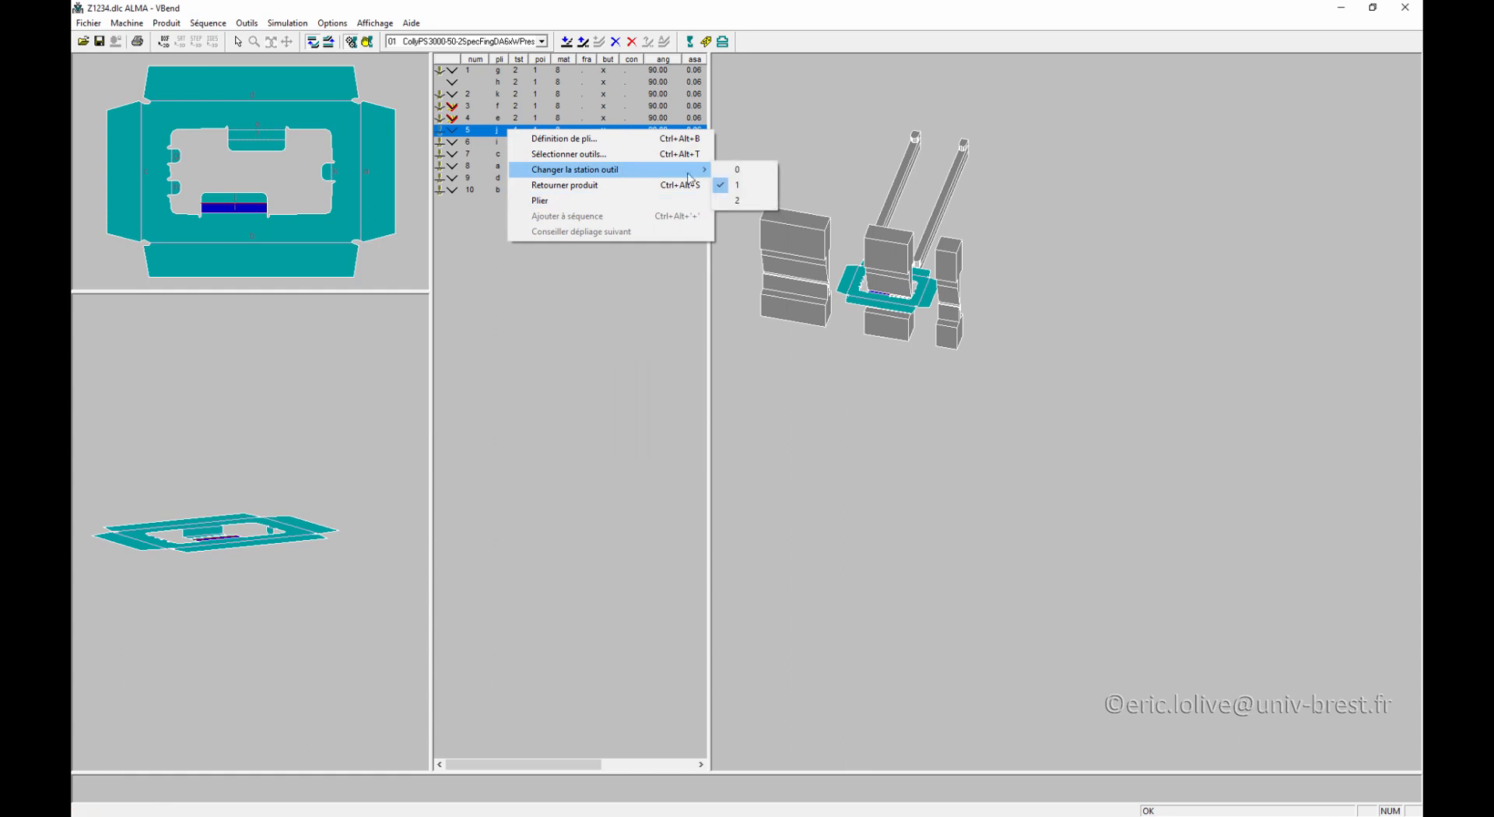
{"action": "left_click", "coordinate": [731, 190]}
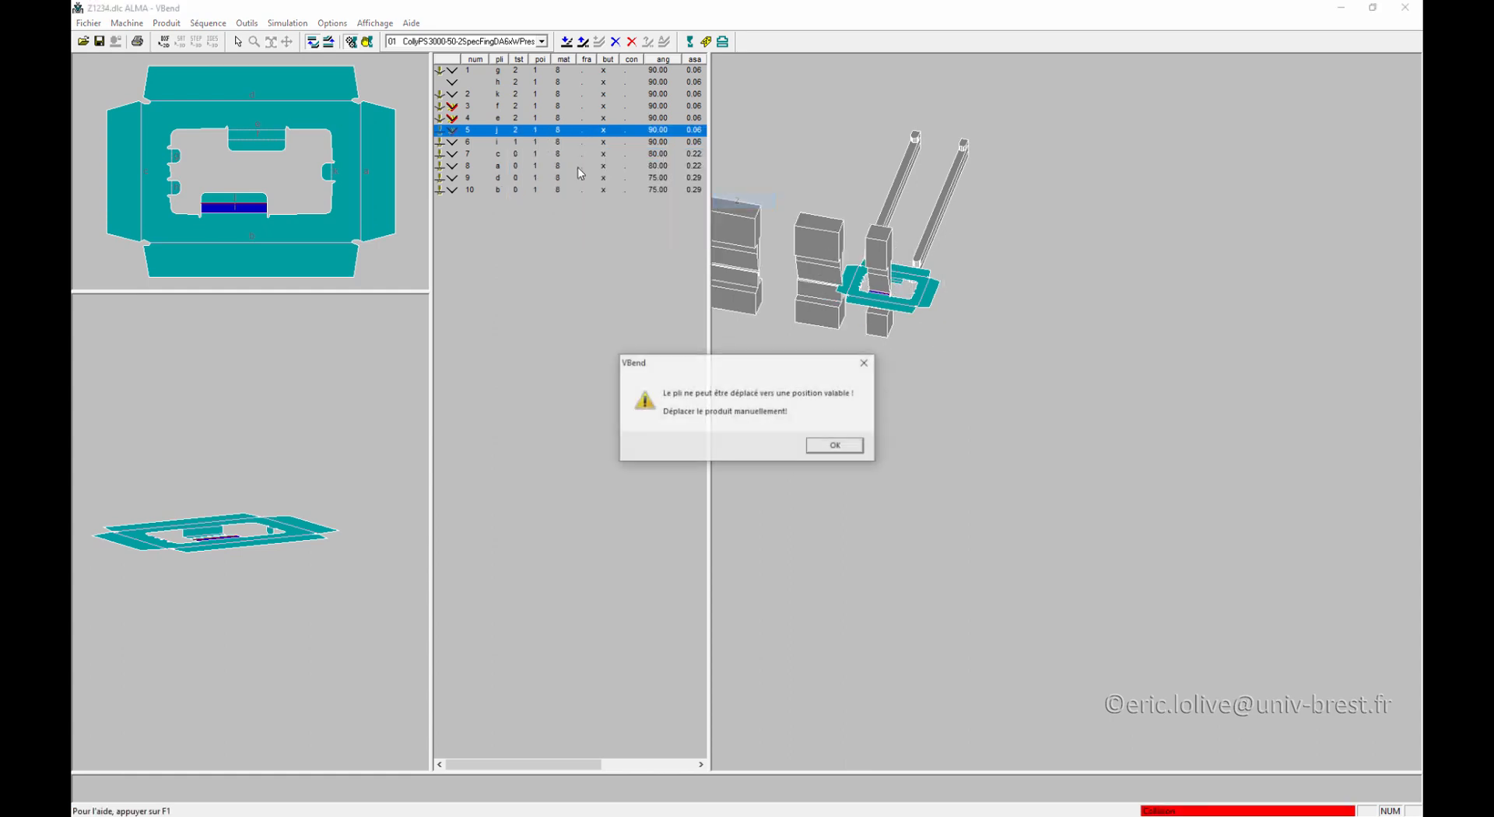
{"action": "left_click", "coordinate": [835, 446]}
{"action": "left_click", "coordinate": [520, 141]}
{"action": "right_click", "coordinate": [526, 138]}
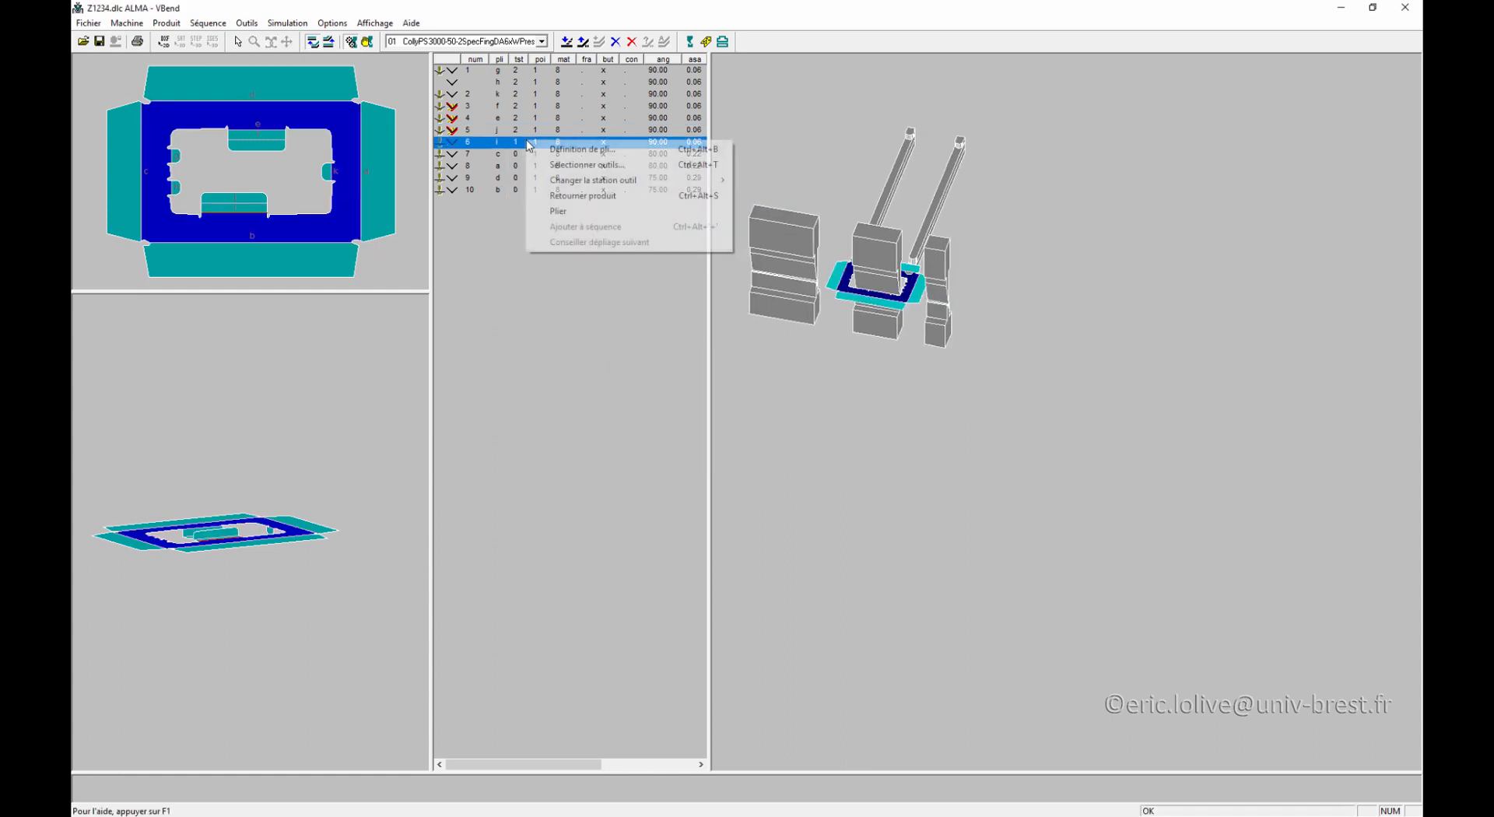
{"action": "mouse_move", "coordinate": [665, 182]}
{"action": "left_click", "coordinate": [758, 211]}
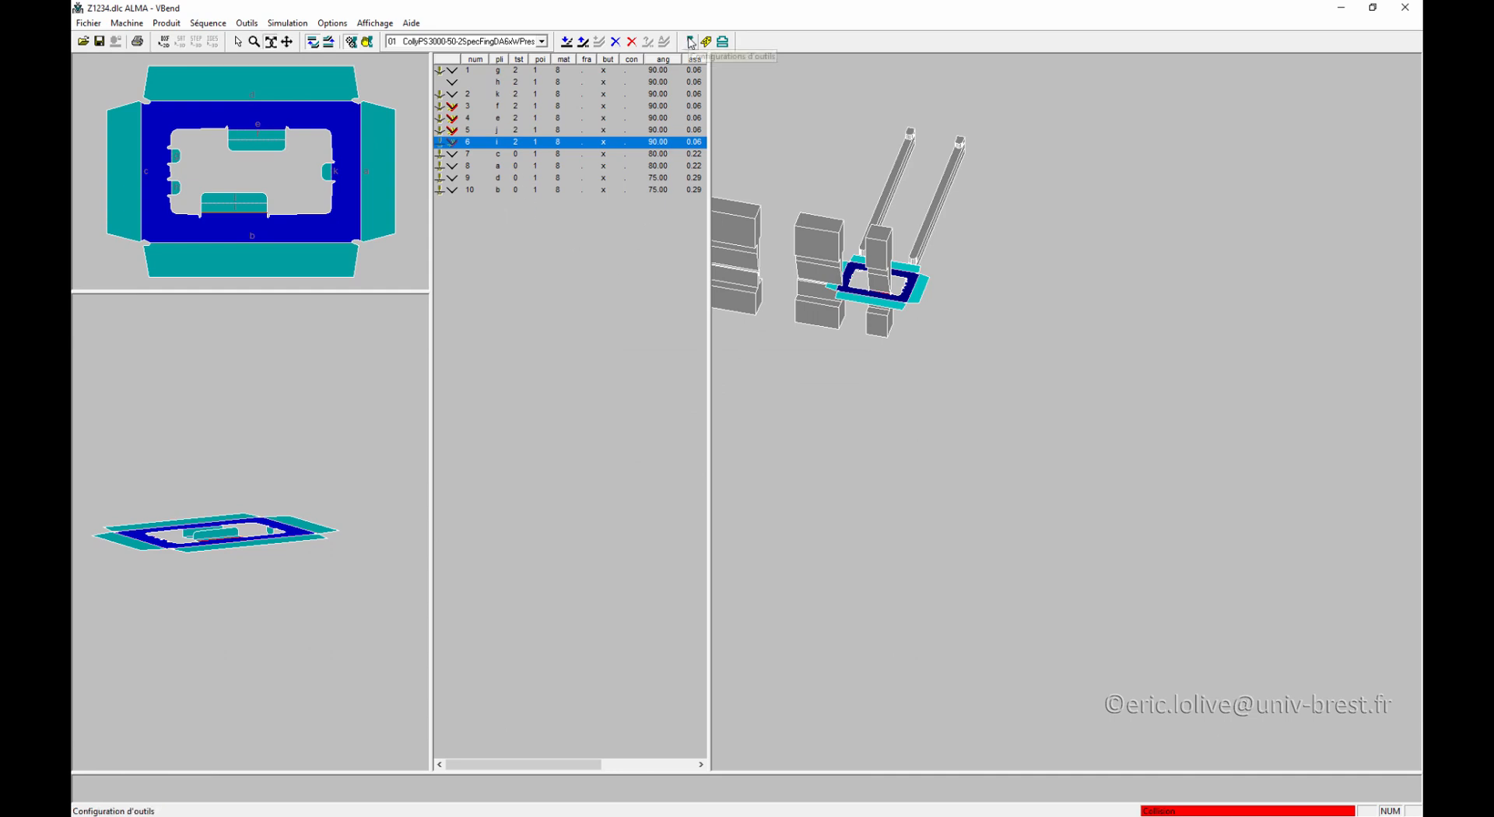
Step: Delete the empty middle station's 117 mm punch and die from the tool configuration
{"action": "left_click", "coordinate": [692, 42]}
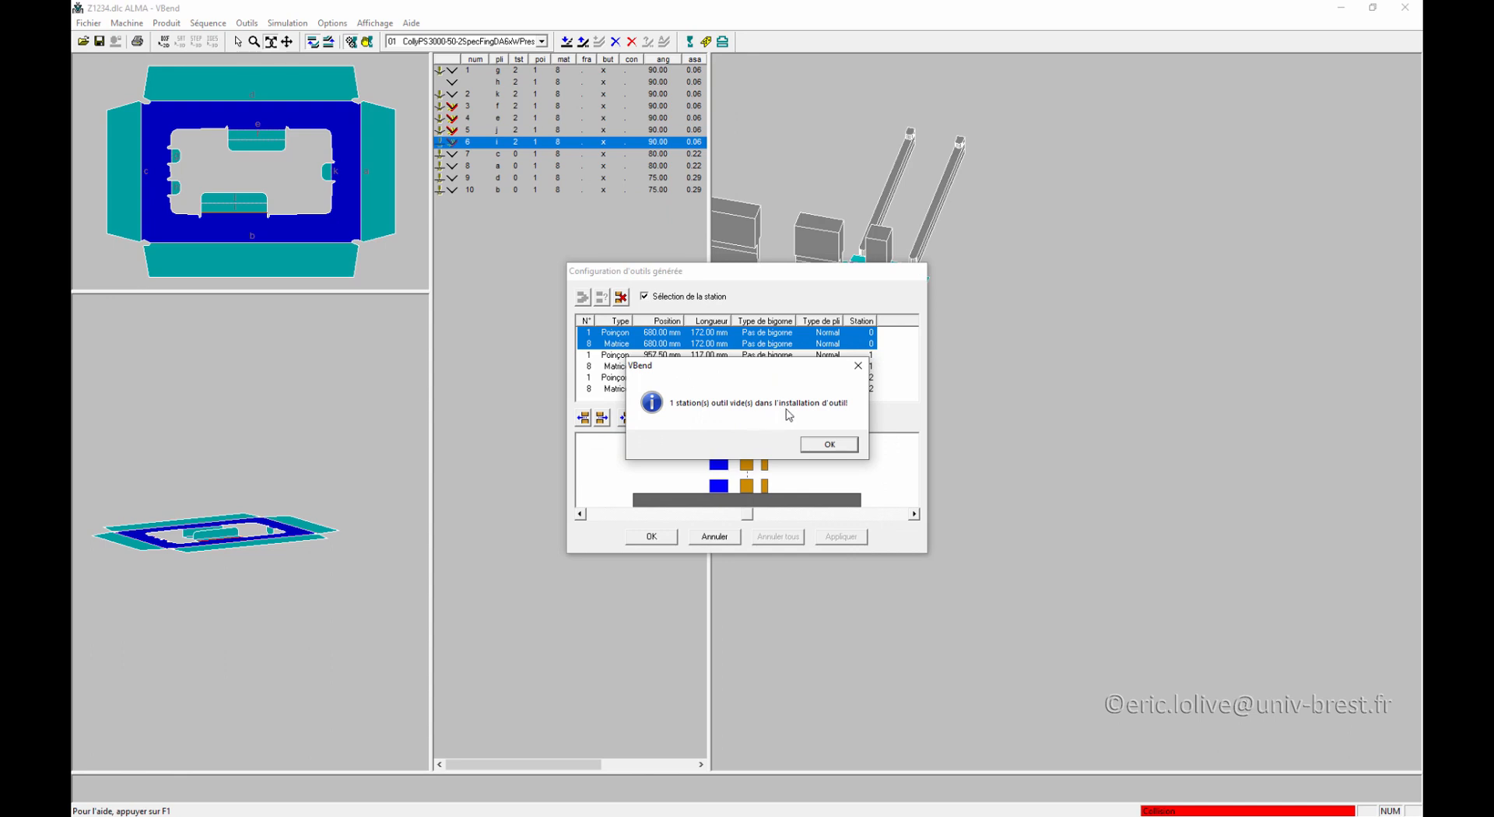
{"action": "left_click", "coordinate": [828, 445]}
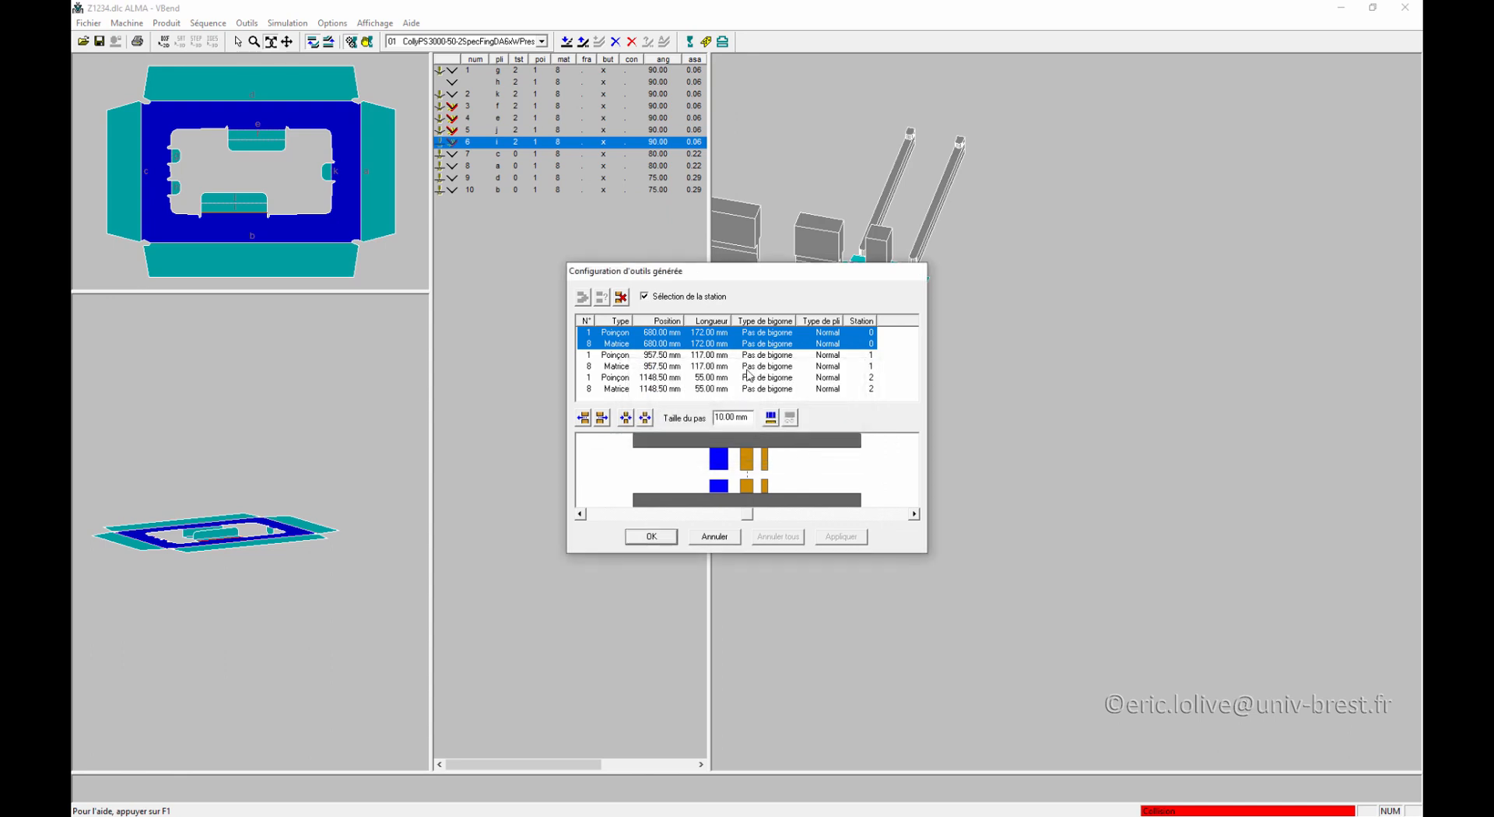
{"action": "left_click", "coordinate": [752, 477]}
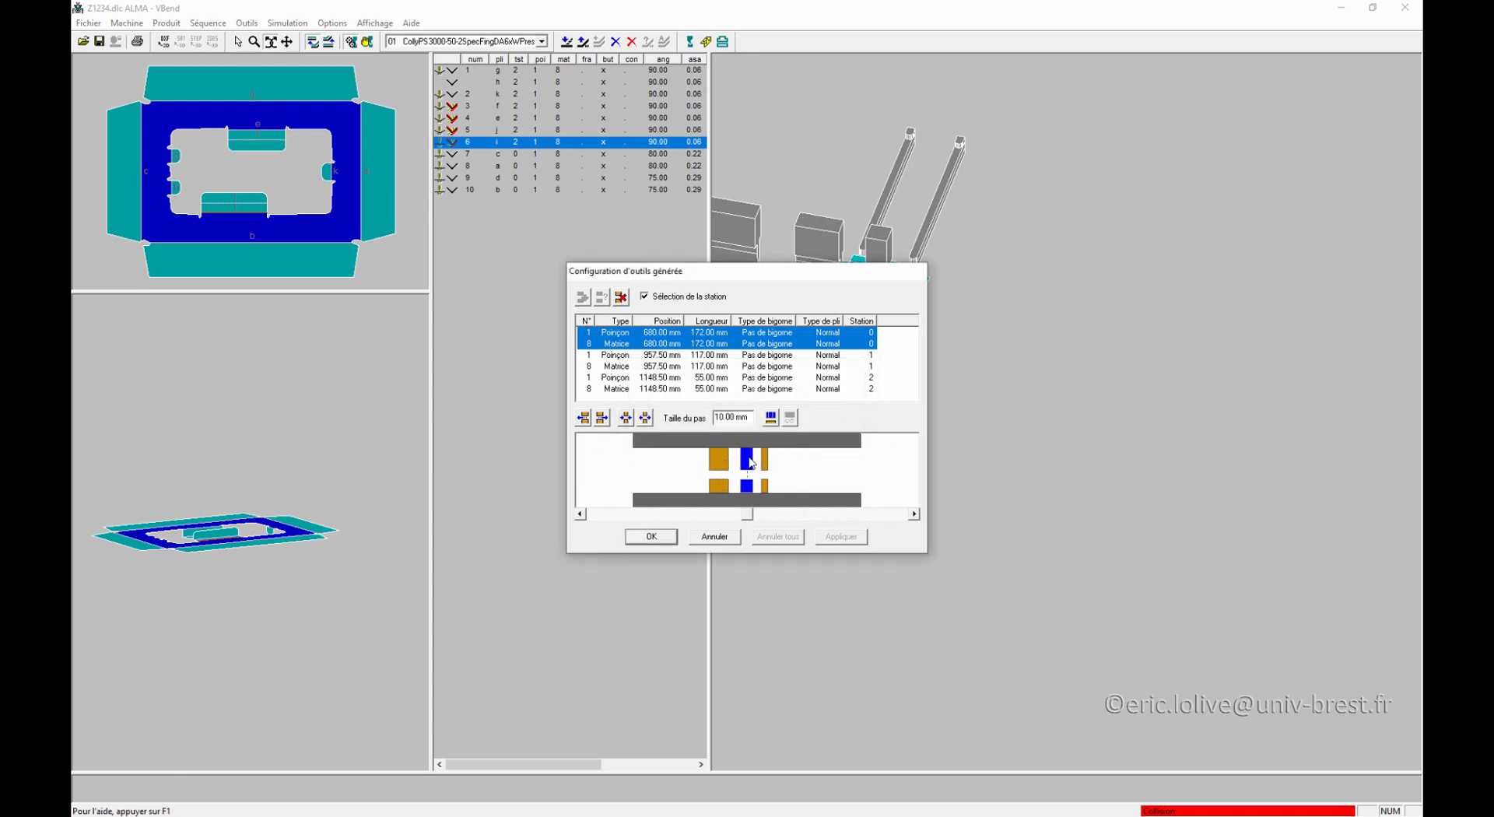
{"action": "left_click", "coordinate": [622, 298]}
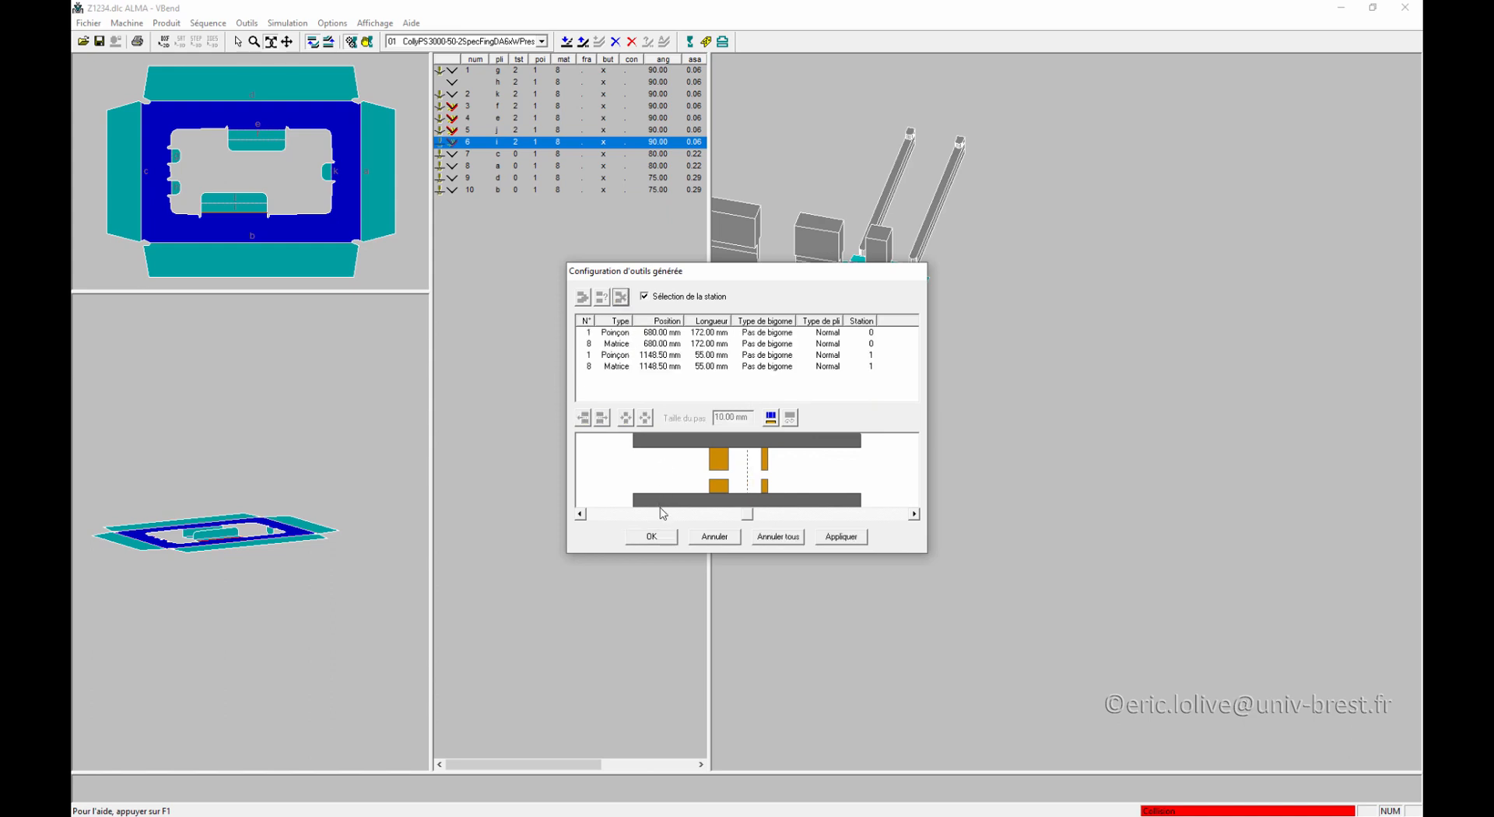
Step: Move the 55 mm punch and die to 1118.50 mm, shift the 172 mm station toward them in 10 mm steps, and accept the configuration
{"action": "left_click", "coordinate": [766, 464]}
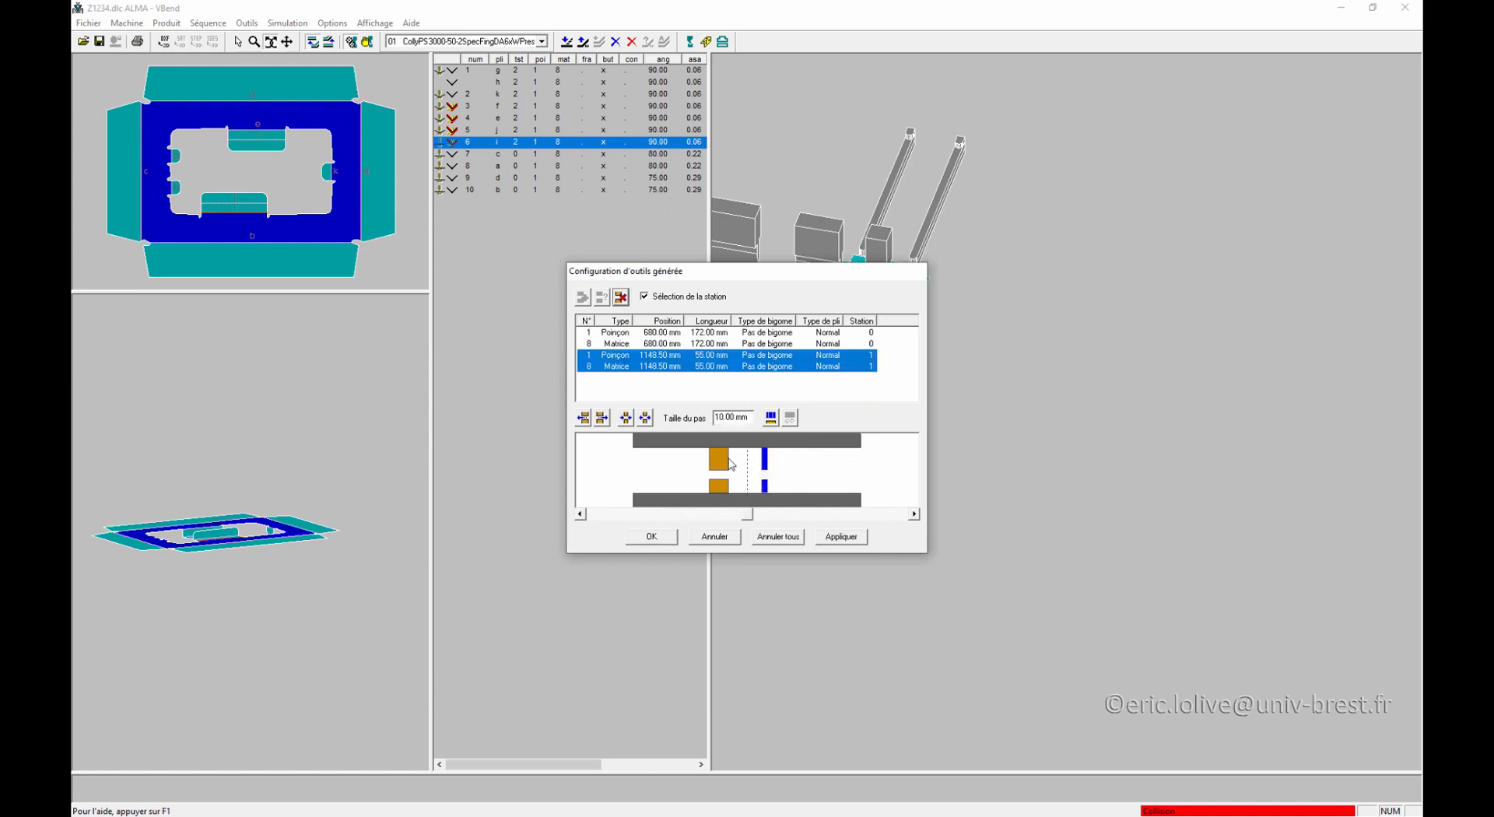
{"action": "left_click", "coordinate": [583, 419]}
{"action": "left_click", "coordinate": [584, 418]}
{"action": "left_click", "coordinate": [584, 419]}
{"action": "left_click", "coordinate": [730, 467]}
{"action": "left_click", "coordinate": [603, 418]}
{"action": "left_click", "coordinate": [602, 419]}
{"action": "left_click", "coordinate": [602, 419]}
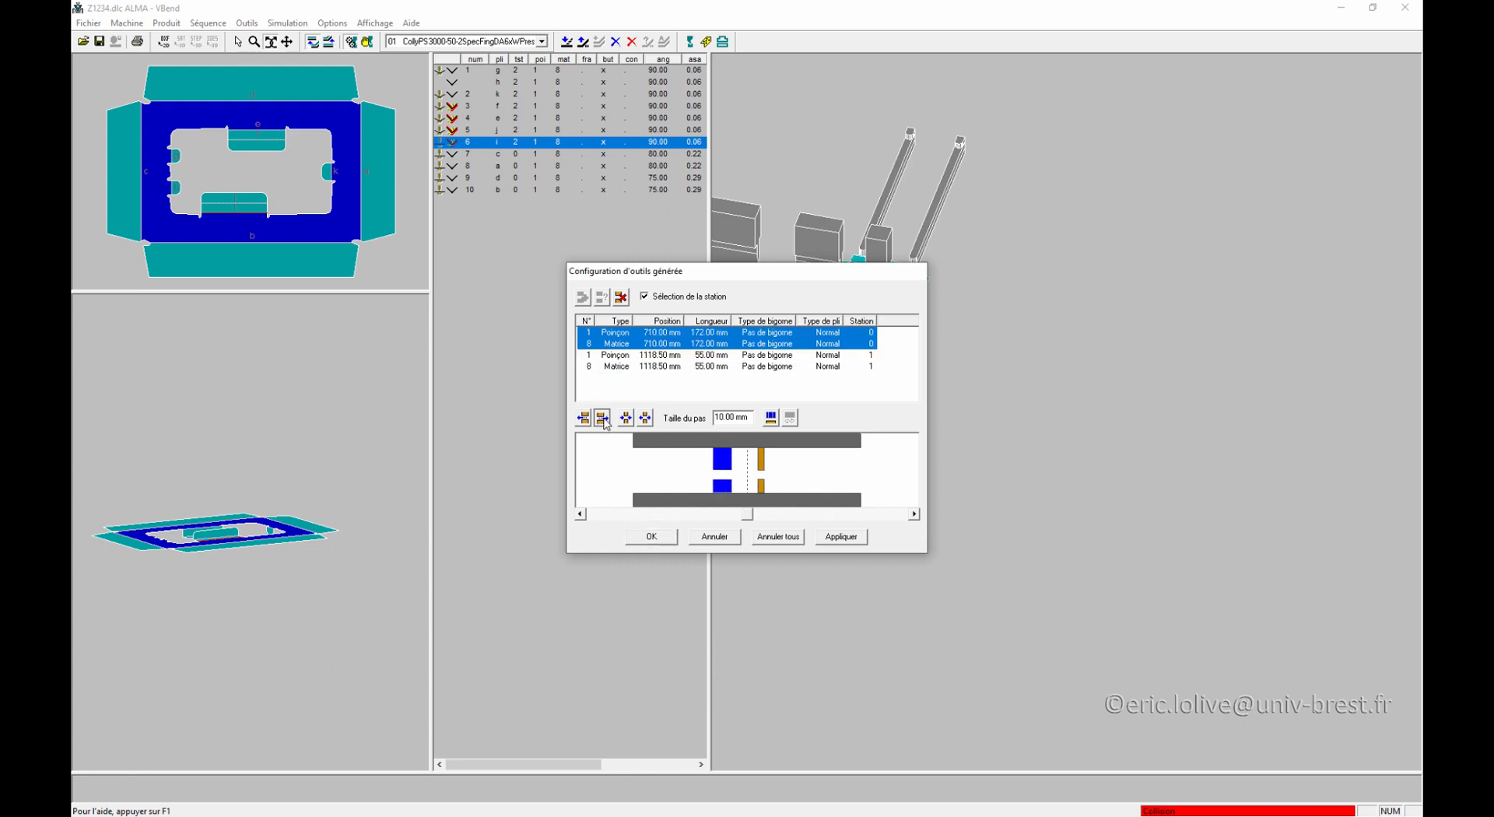
{"action": "left_click", "coordinate": [603, 419]}
{"action": "left_click", "coordinate": [603, 419]}
{"action": "left_click", "coordinate": [651, 536]}
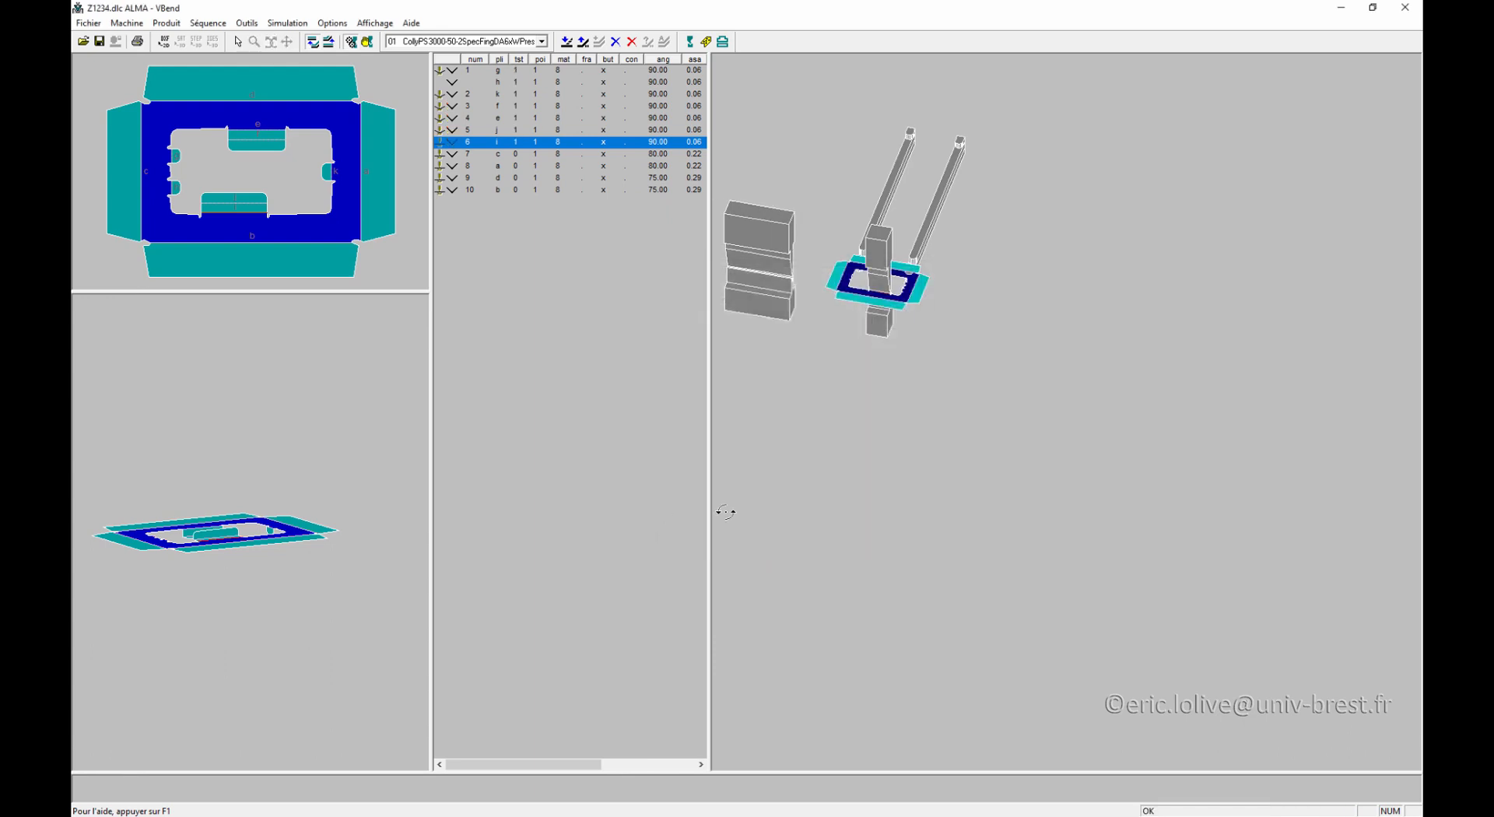
Step: Display the whole machine to examine where the two remaining tool stations sit along the bed
{"action": "left_click_drag", "start_coordinate": [905, 430], "coordinate": [1049, 462]}
{"action": "left_click_drag", "start_coordinate": [901, 357], "coordinate": [1067, 394]}
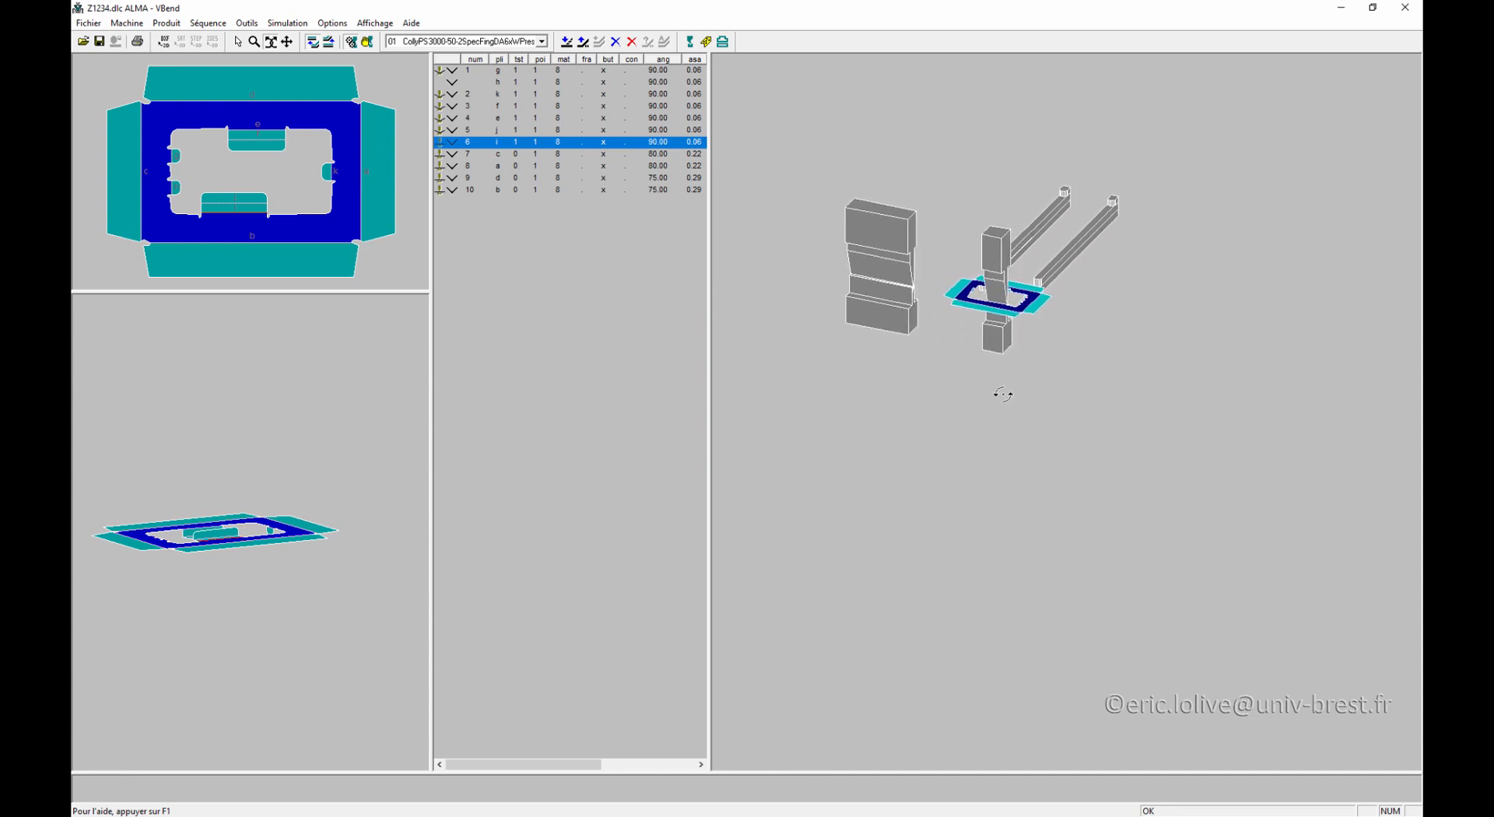
{"action": "left_click", "coordinate": [127, 23]}
{"action": "mouse_move", "coordinate": [155, 74]}
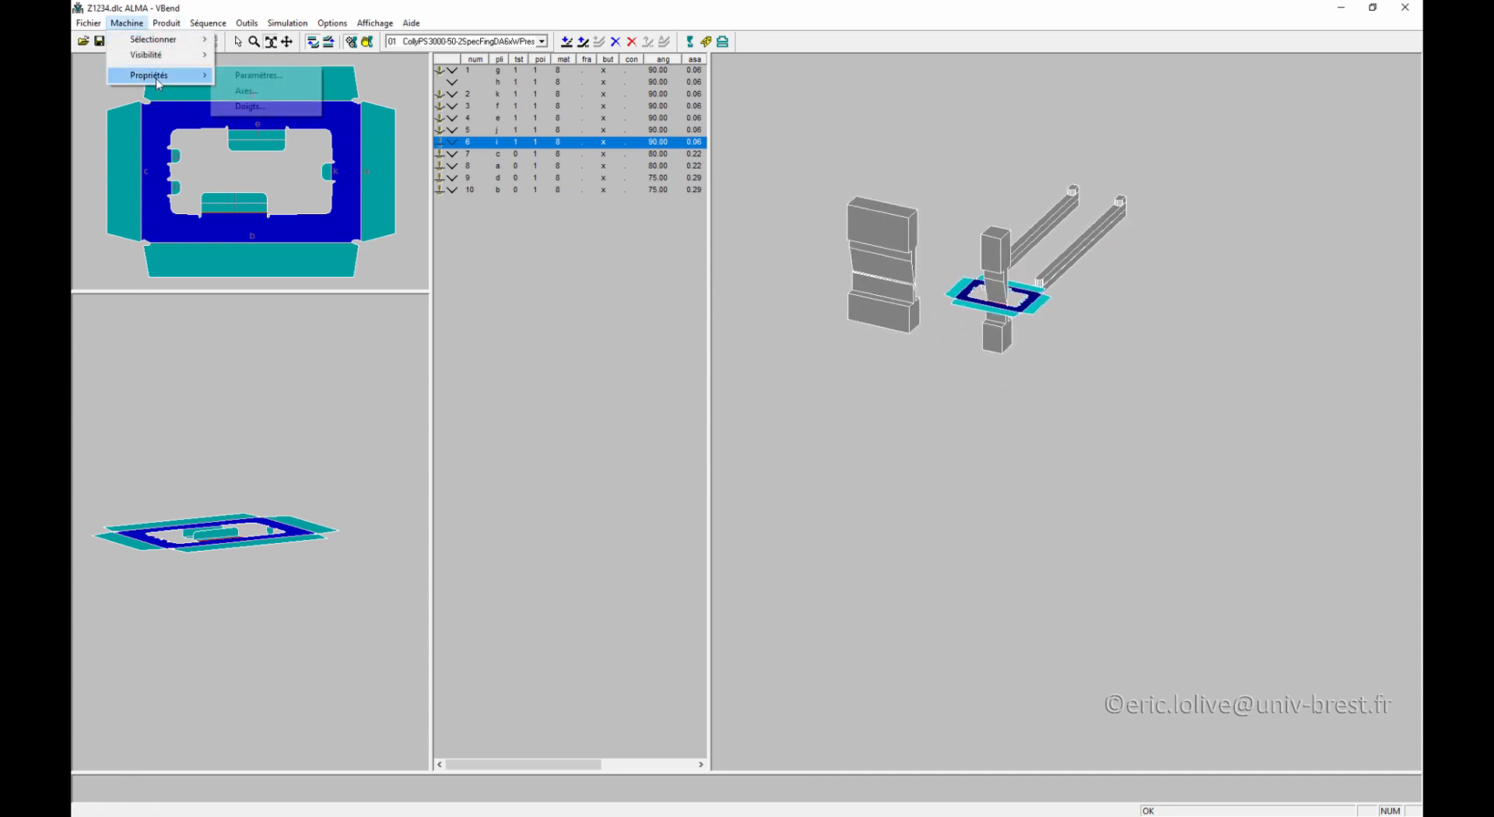
{"action": "left_click", "coordinate": [261, 104]}
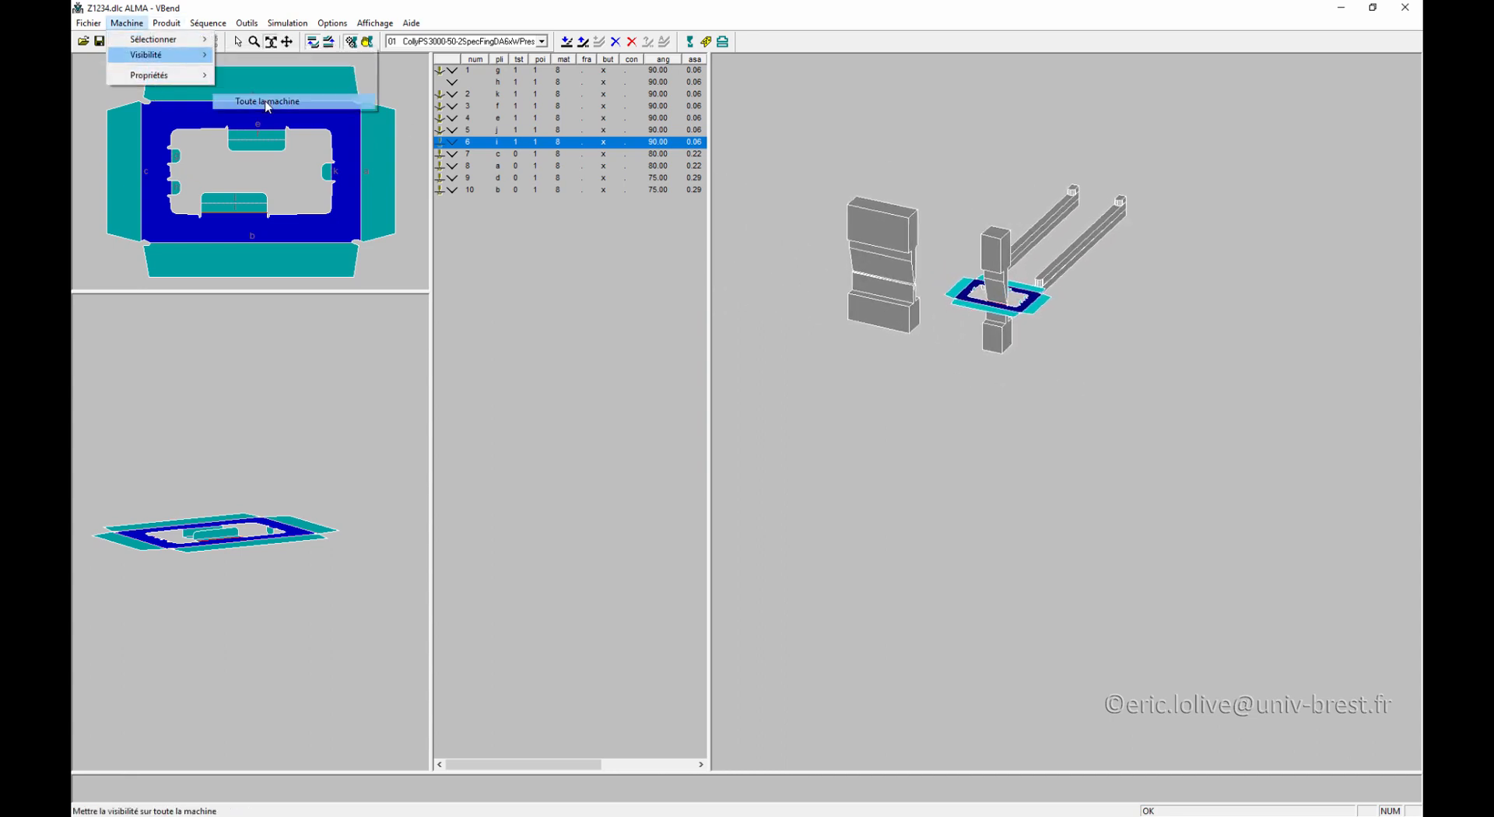
{"action": "scroll", "coordinate": [973, 395], "scroll_direction": "down", "scroll_amount": 7}
{"action": "middle_click_drag", "start_coordinate": [972, 415], "coordinate": [1047, 315]}
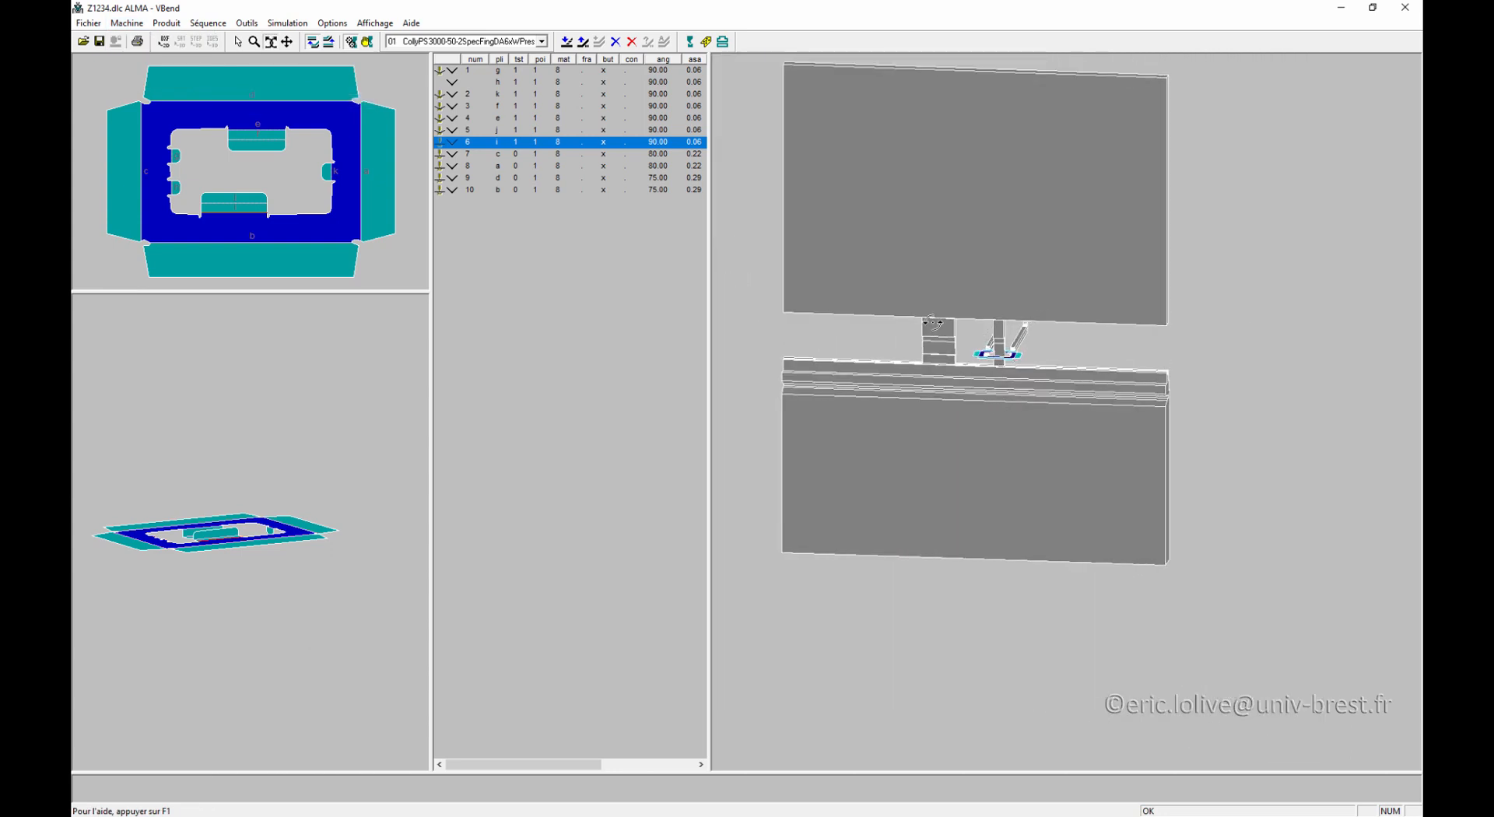
Step: Restrict the display to the product with its fingers and tools
{"action": "left_click", "coordinate": [127, 23]}
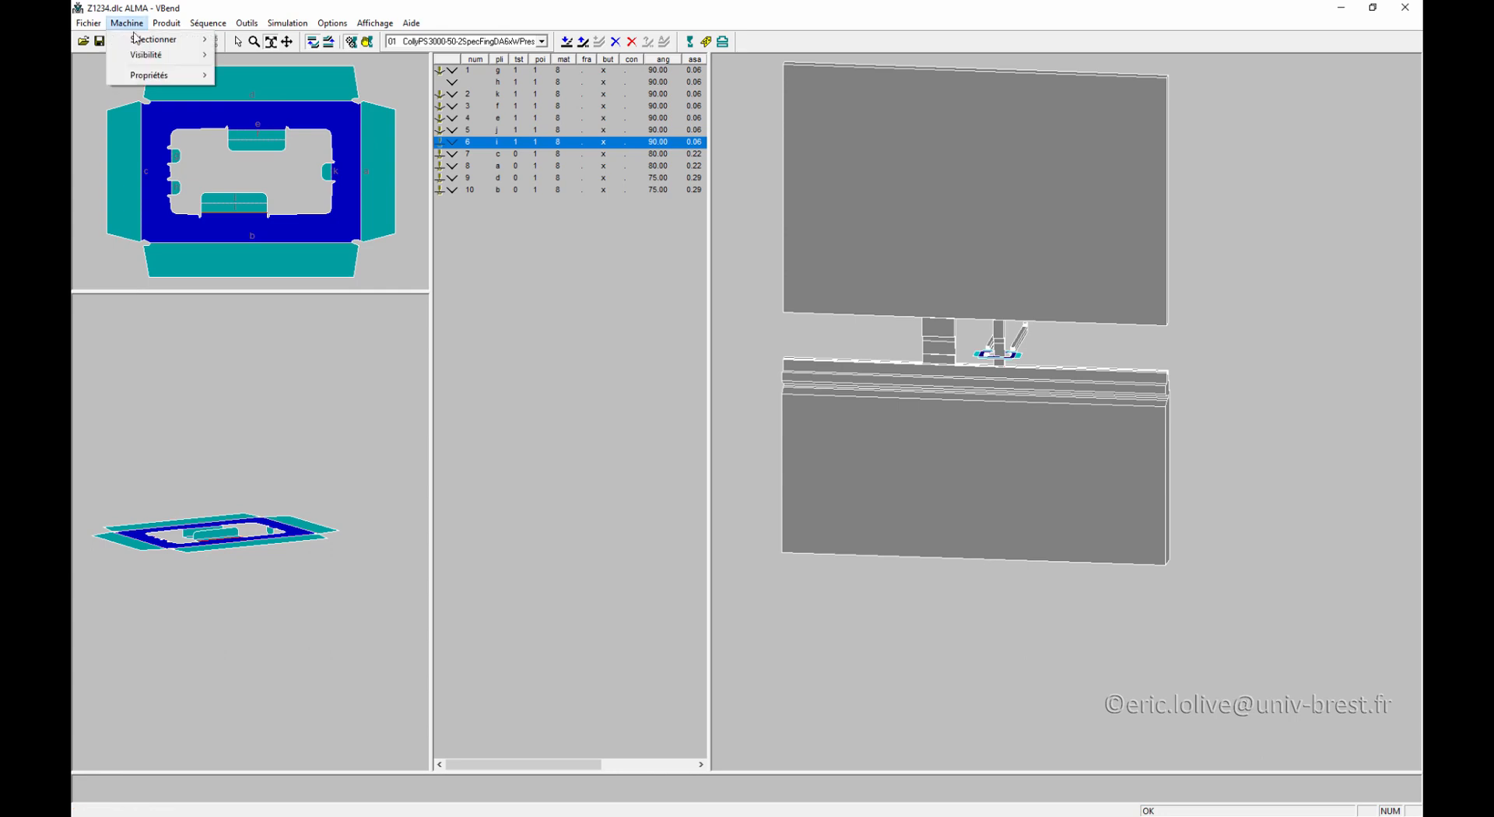
{"action": "mouse_move", "coordinate": [148, 56]}
{"action": "left_click", "coordinate": [257, 85]}
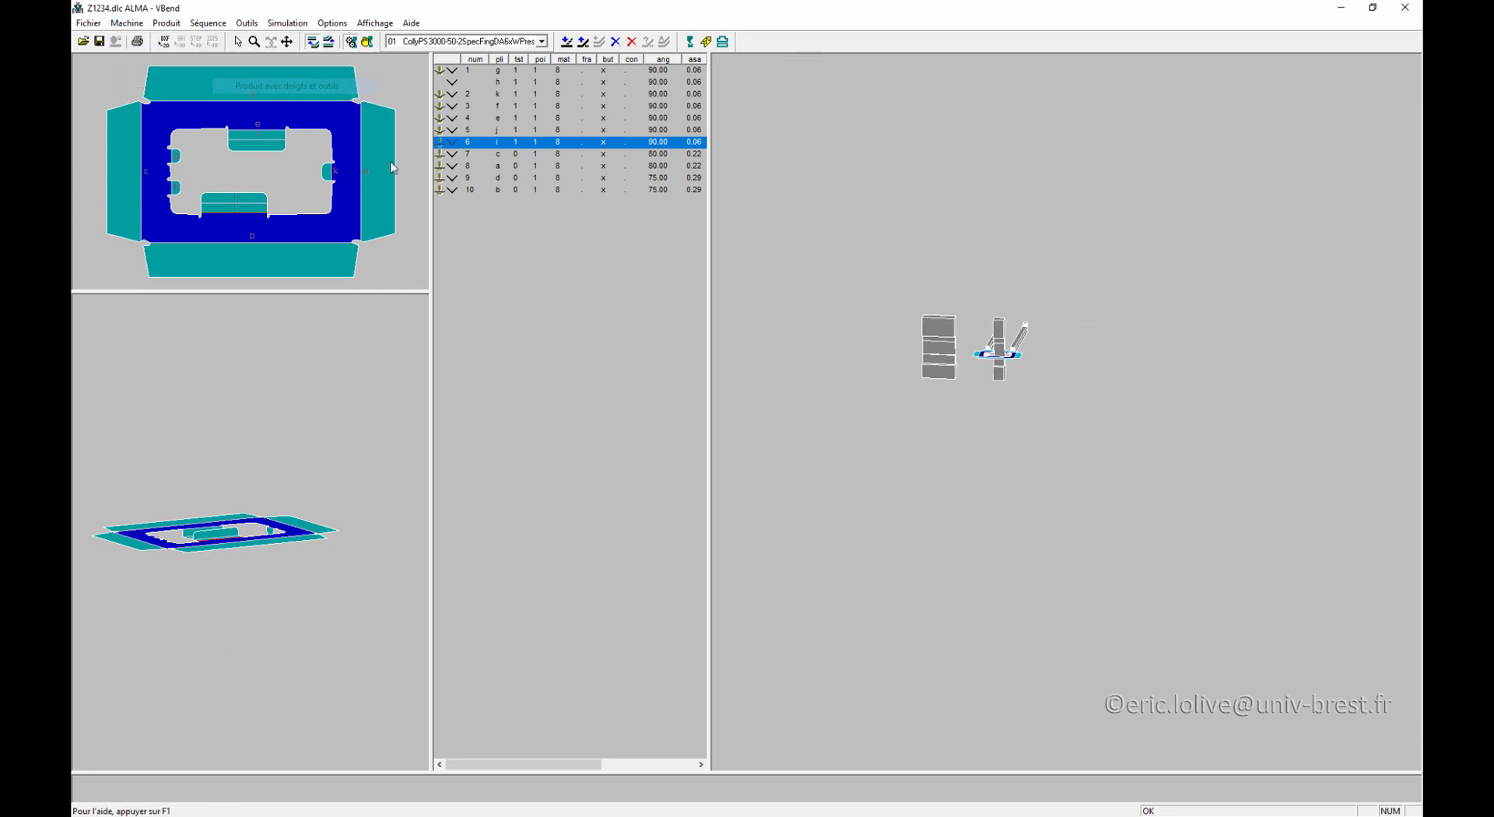
Step: Step through bends 1 to 5 and examine the part's position against the tools and back-gauge fingers
{"action": "scroll", "coordinate": [951, 436], "scroll_direction": "up", "scroll_amount": 2}
{"action": "right_click_drag", "start_coordinate": [951, 436], "coordinate": [951, 357]}
{"action": "middle_click_drag", "start_coordinate": [951, 354], "coordinate": [898, 686]}
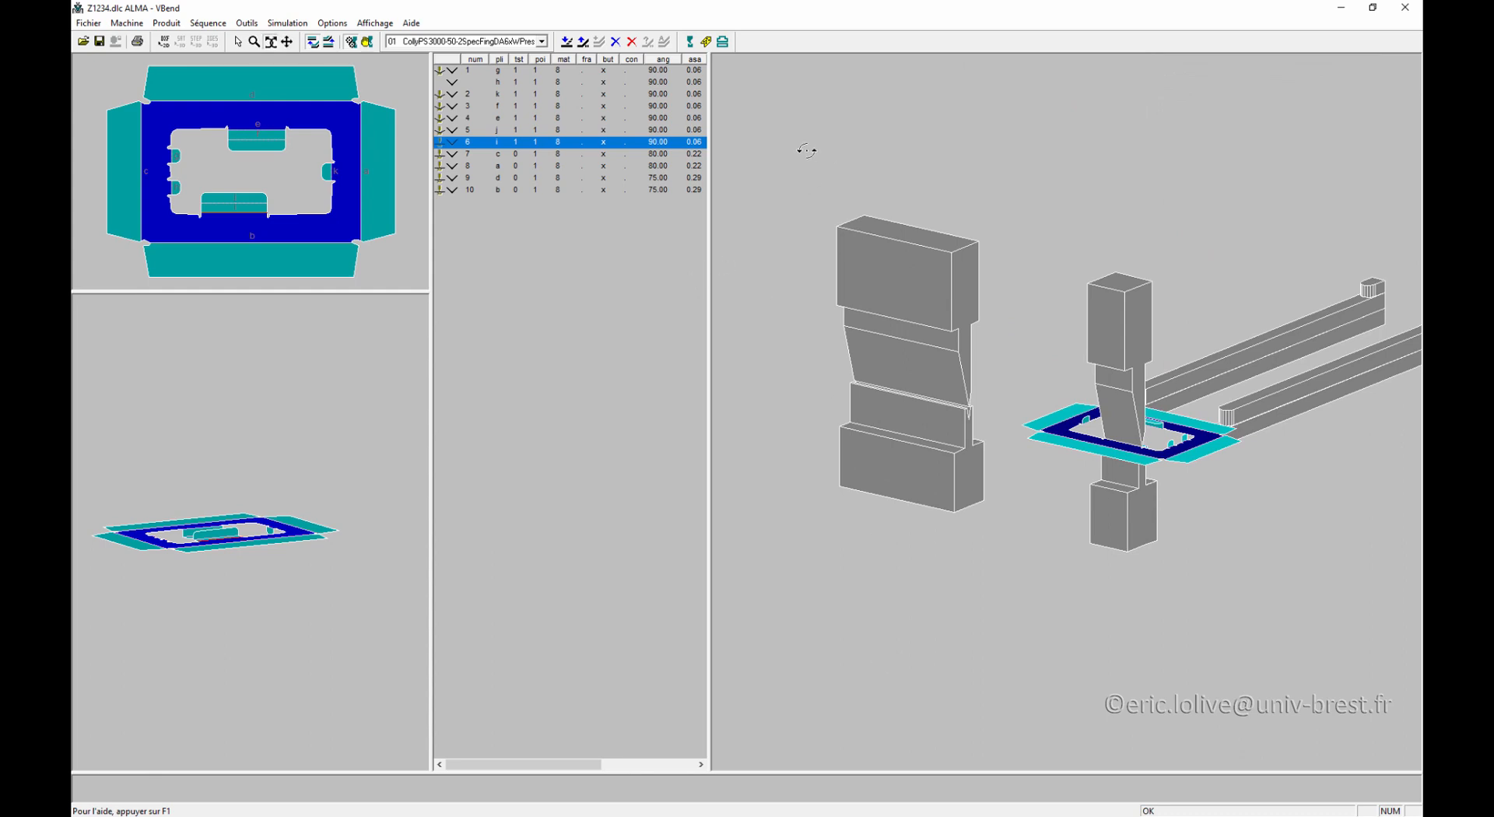
{"action": "left_click", "coordinate": [551, 73]}
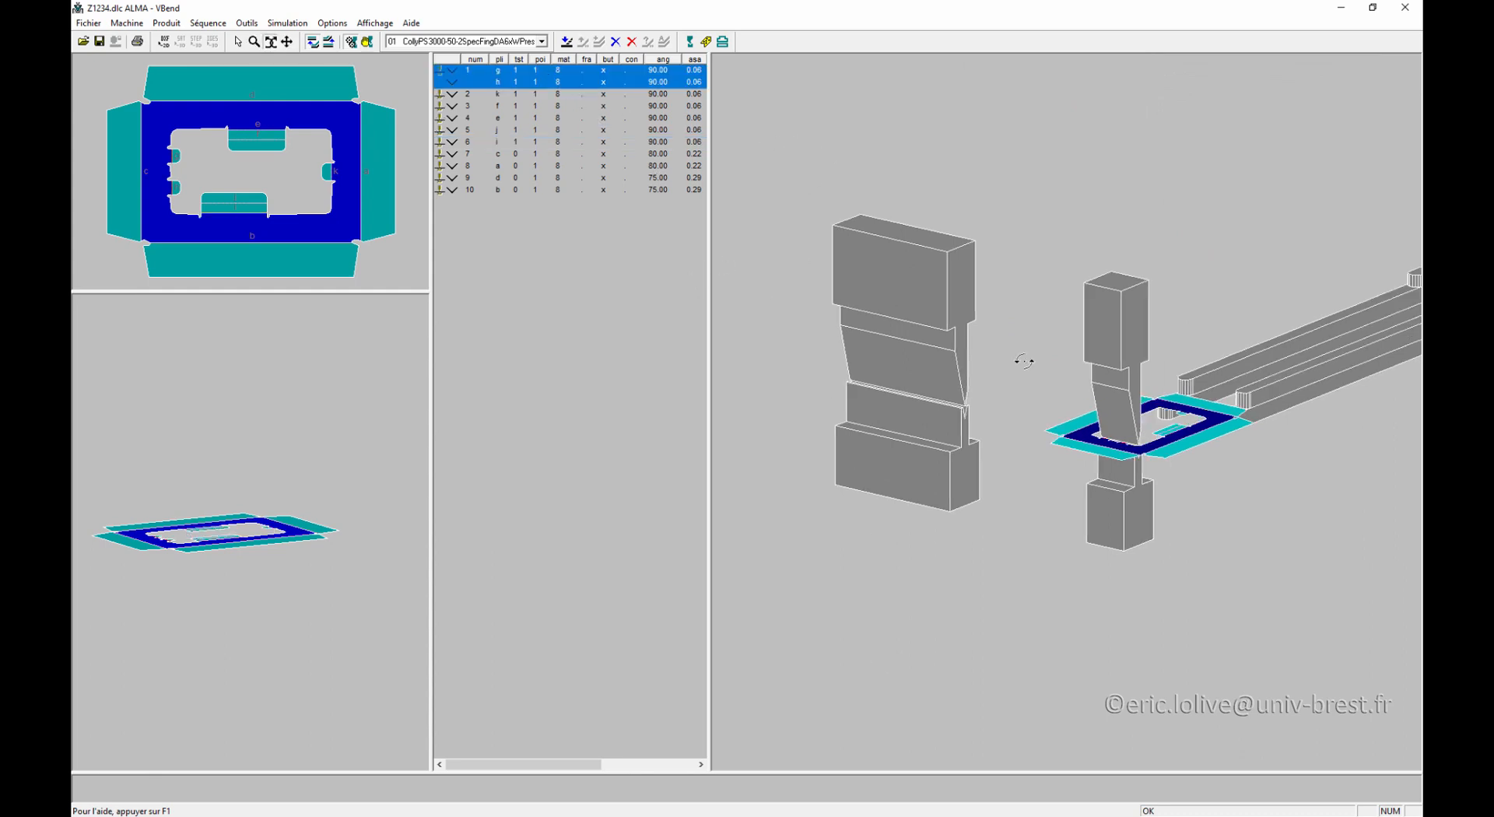
{"action": "left_click_drag", "start_coordinate": [1087, 402], "coordinate": [869, 323]}
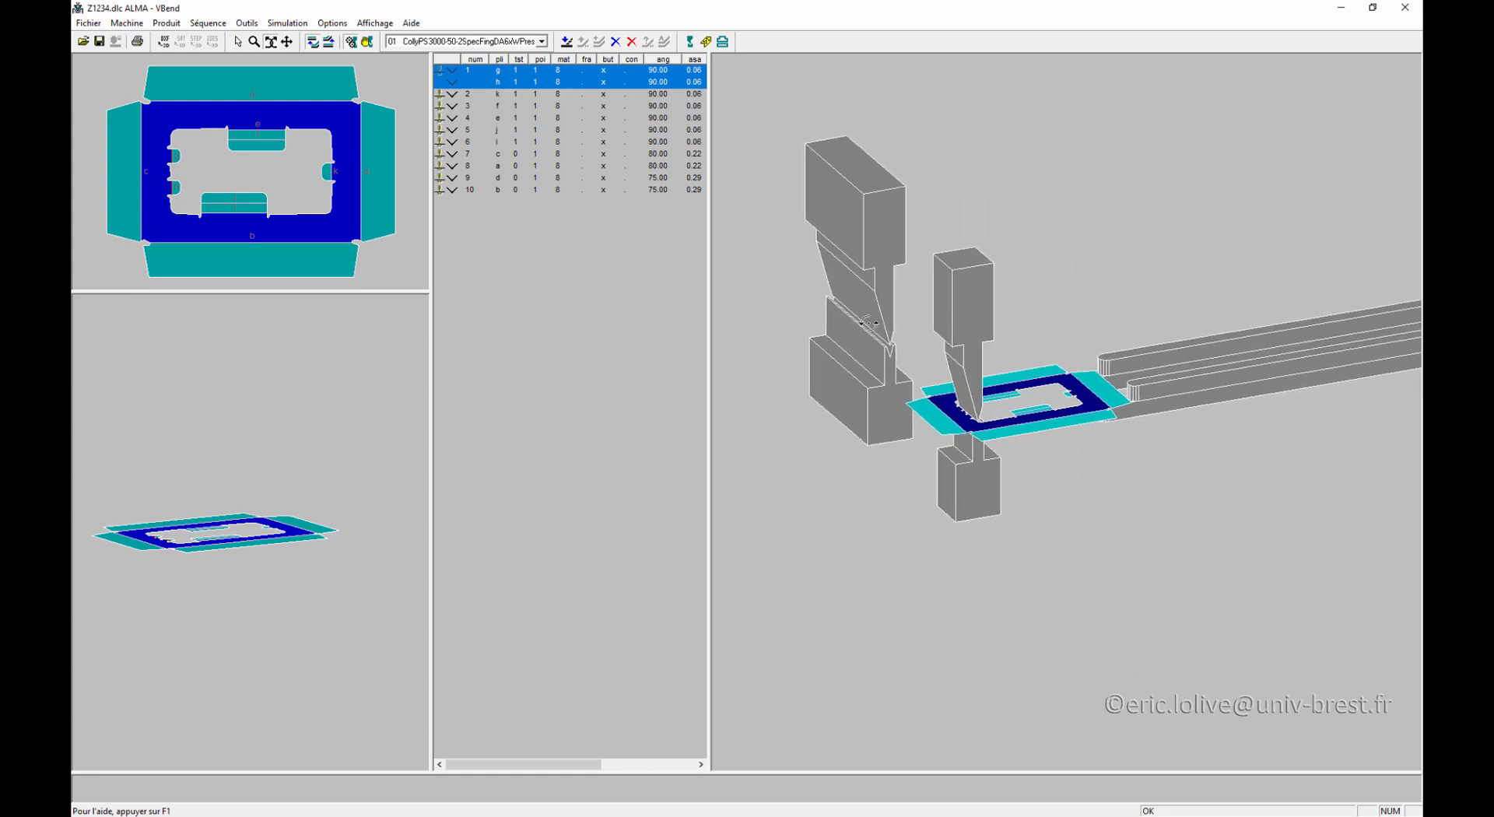
{"action": "left_click", "coordinate": [519, 95]}
{"action": "key", "text": "Down"}
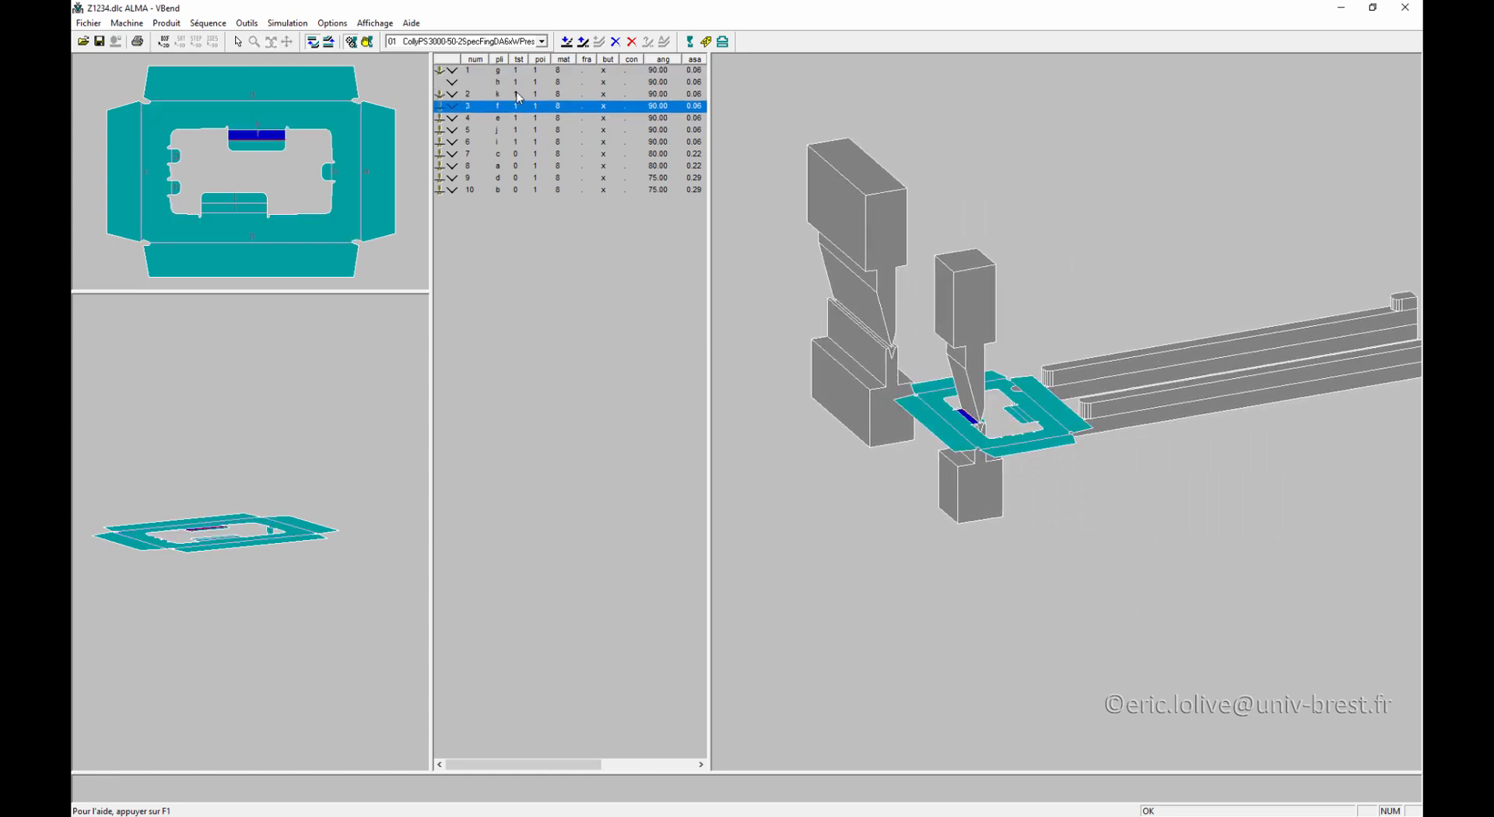
{"action": "key", "text": "Down"}
{"action": "key", "text": "Down"}
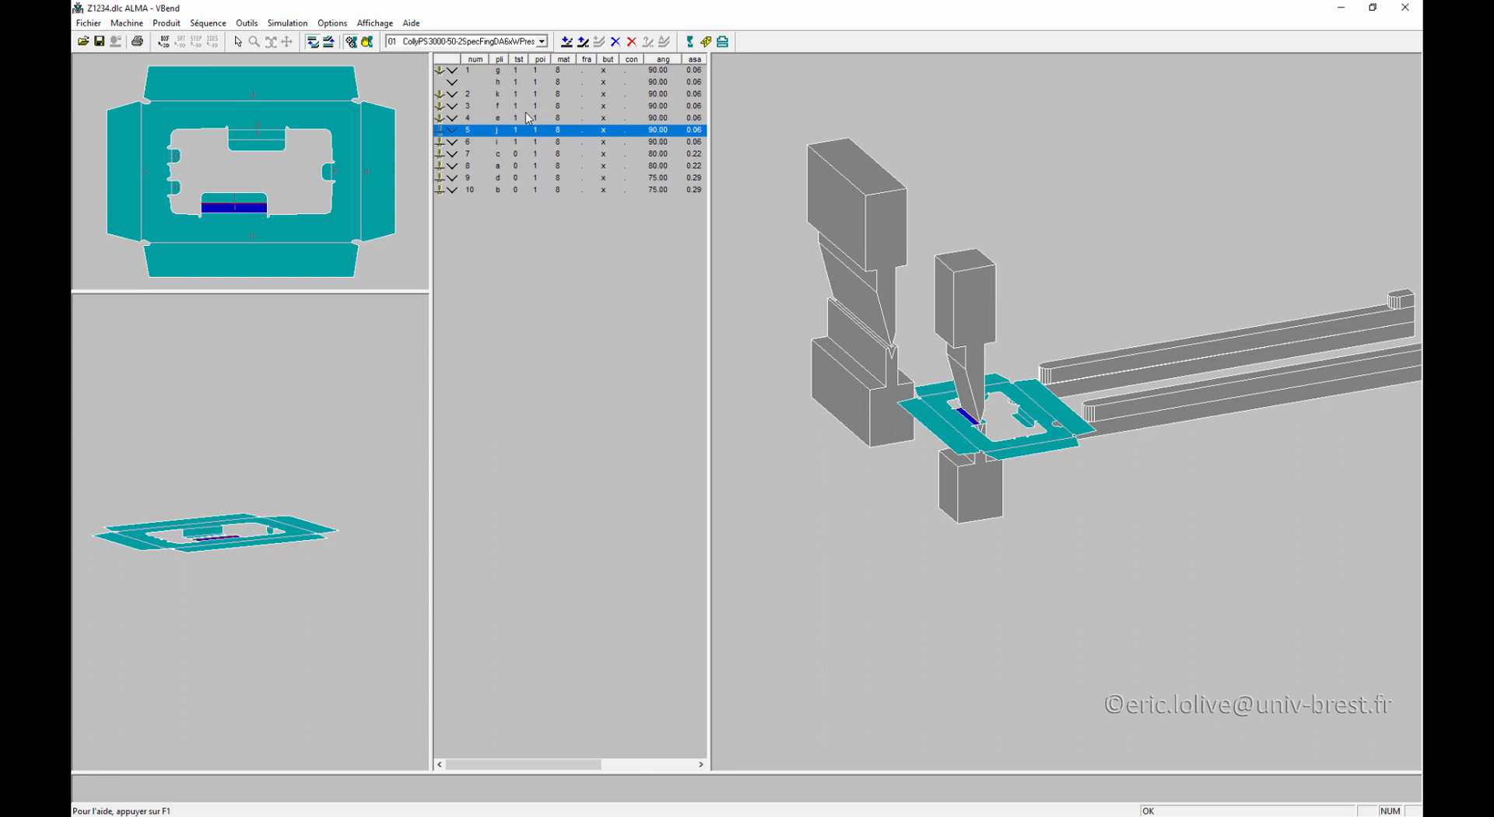
Step: Open product positioning for bend 5 and try shifting the part left and right in 10 mm steps
{"action": "left_click_drag", "start_coordinate": [825, 420], "coordinate": [972, 437]}
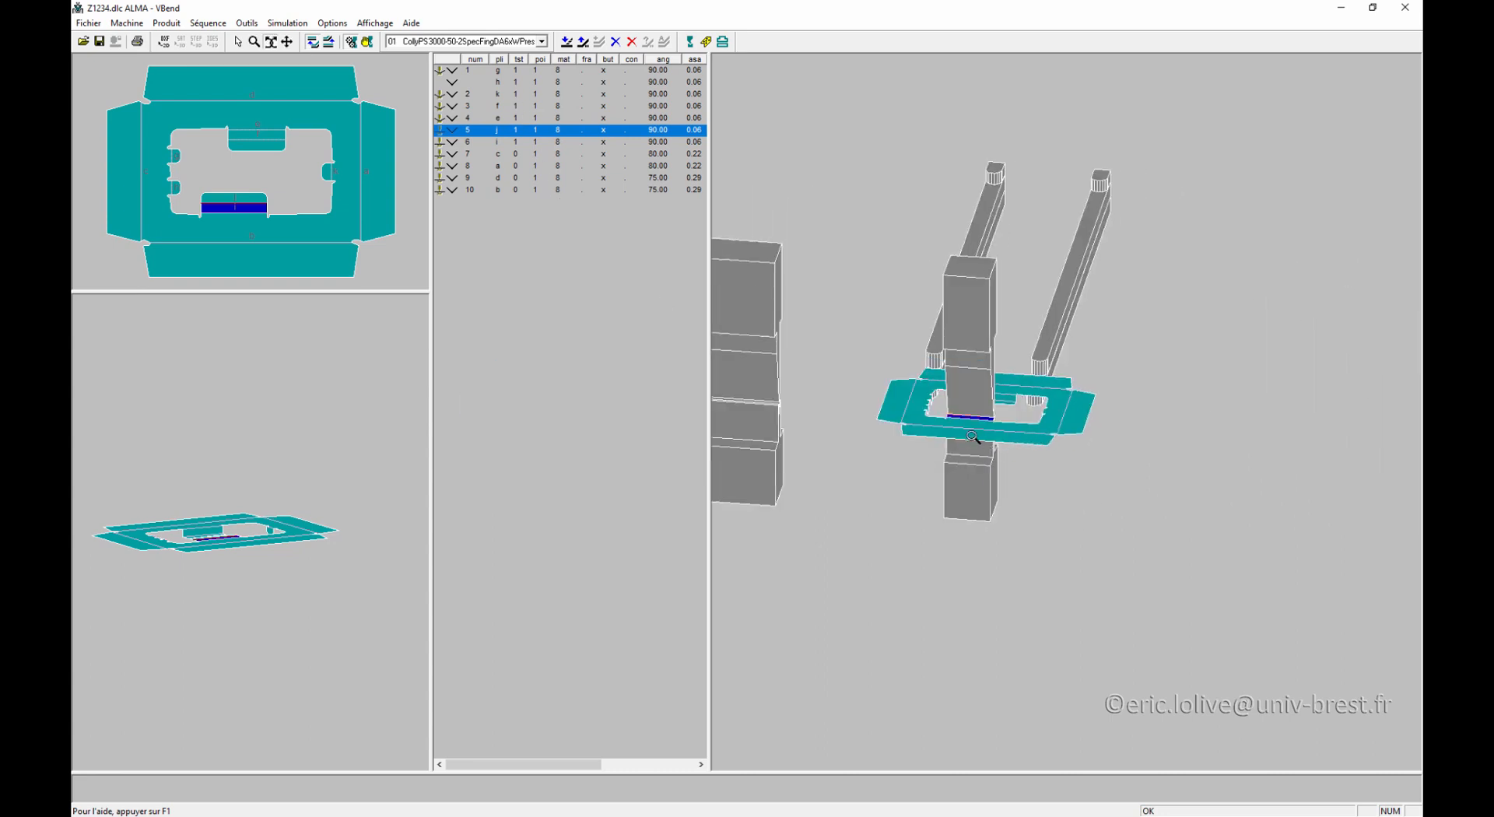
{"action": "scroll", "coordinate": [973, 437], "scroll_direction": "up", "scroll_amount": 3}
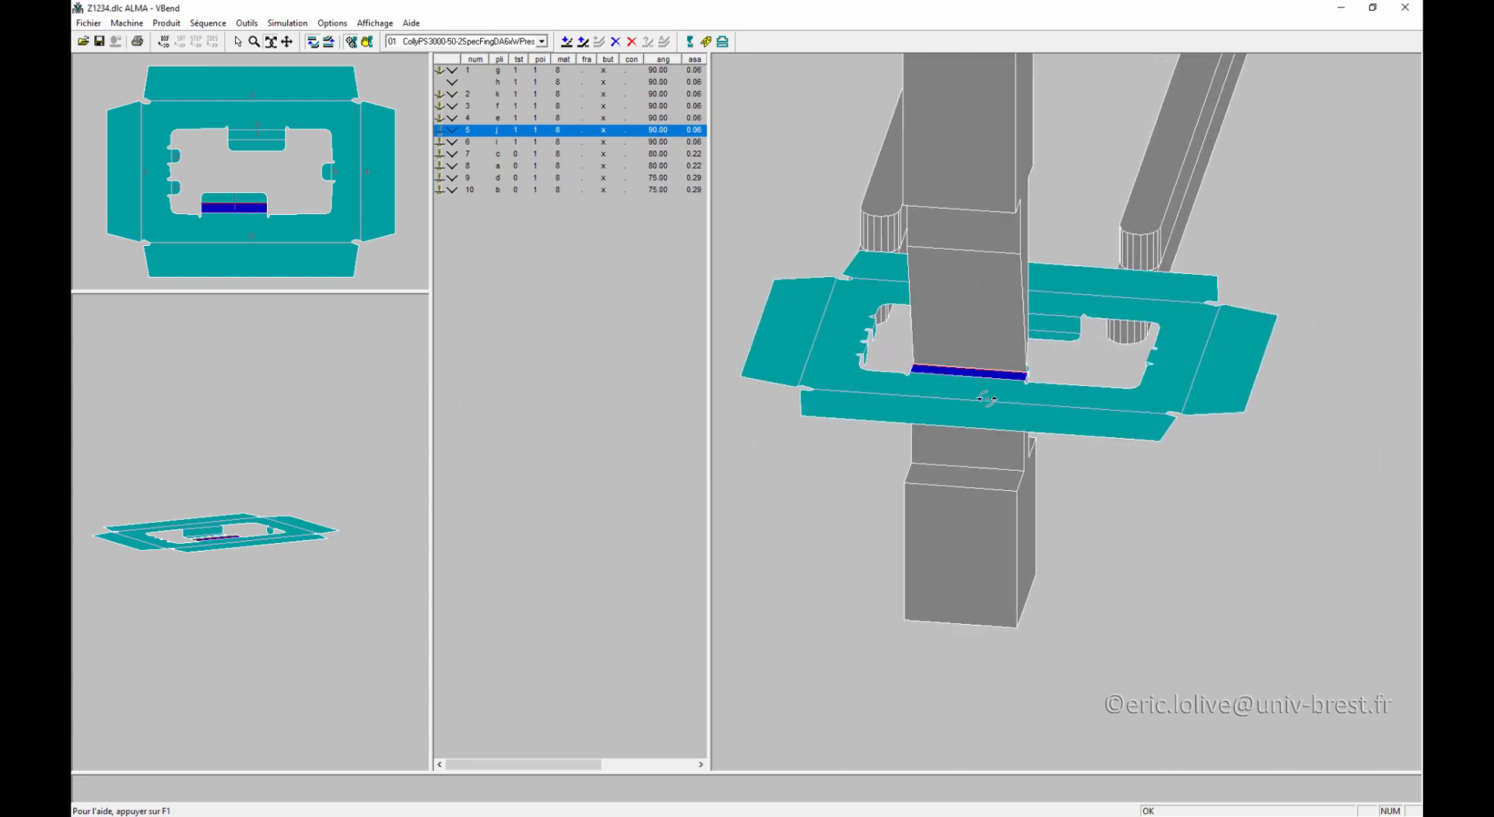
{"action": "right_click", "coordinate": [986, 398]}
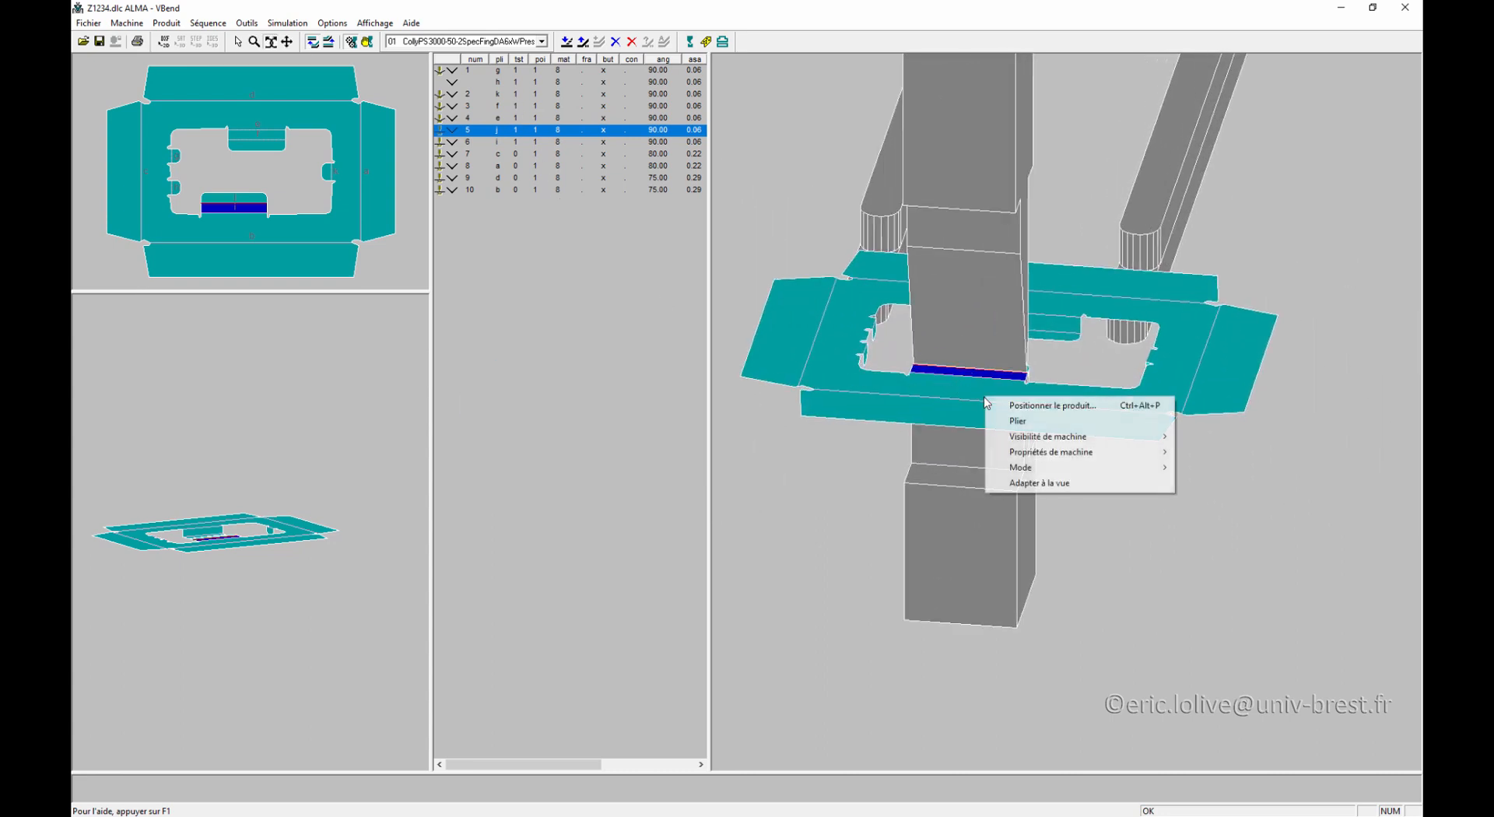
{"action": "left_click", "coordinate": [1032, 406]}
{"action": "left_click_drag", "start_coordinate": [755, 363], "coordinate": [604, 322]}
{"action": "left_click", "coordinate": [559, 382]}
{"action": "left_click", "coordinate": [557, 382]}
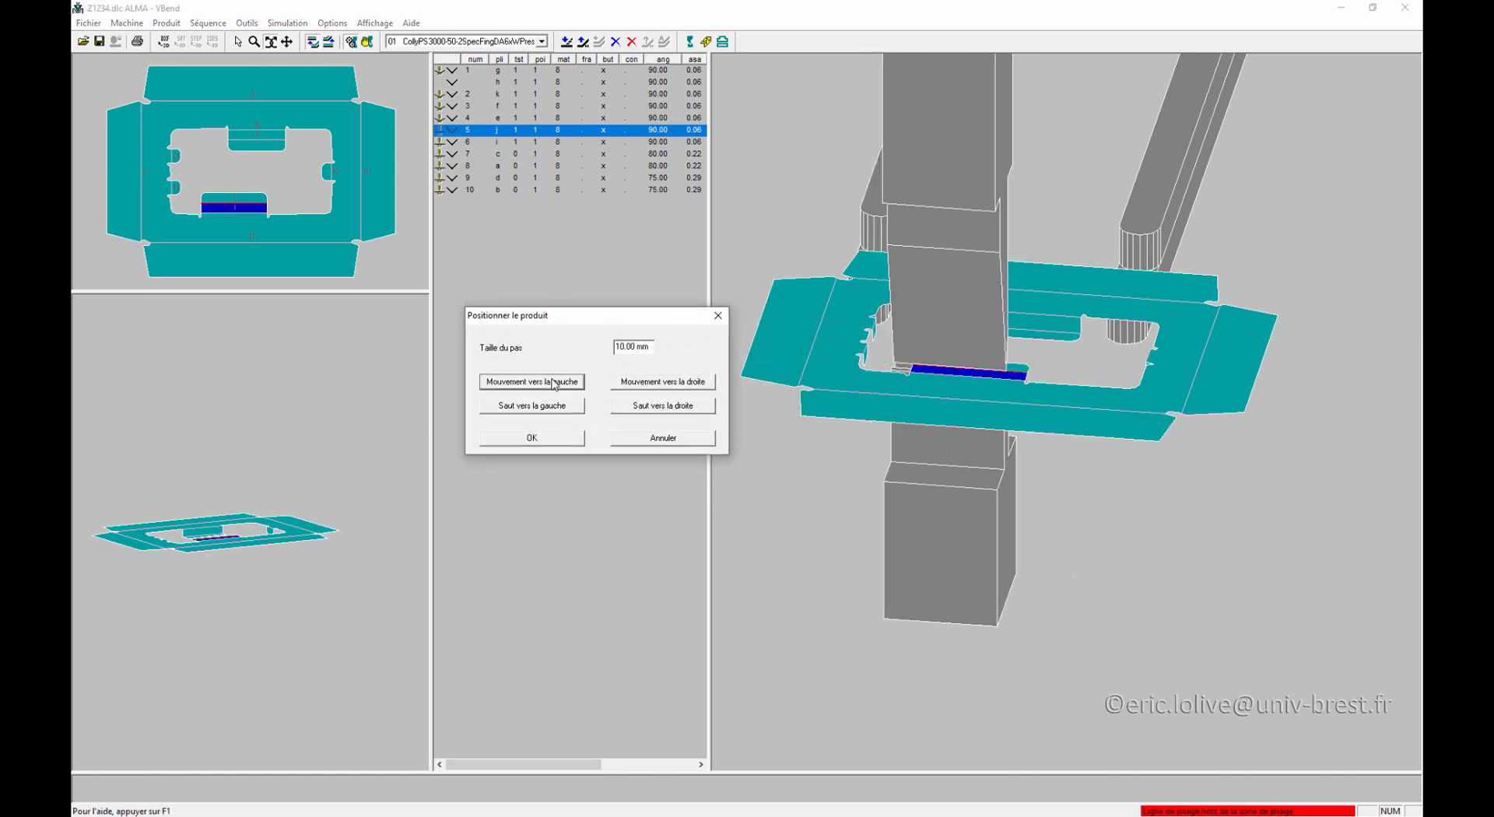
{"action": "left_click", "coordinate": [652, 389]}
{"action": "left_click", "coordinate": [562, 383]}
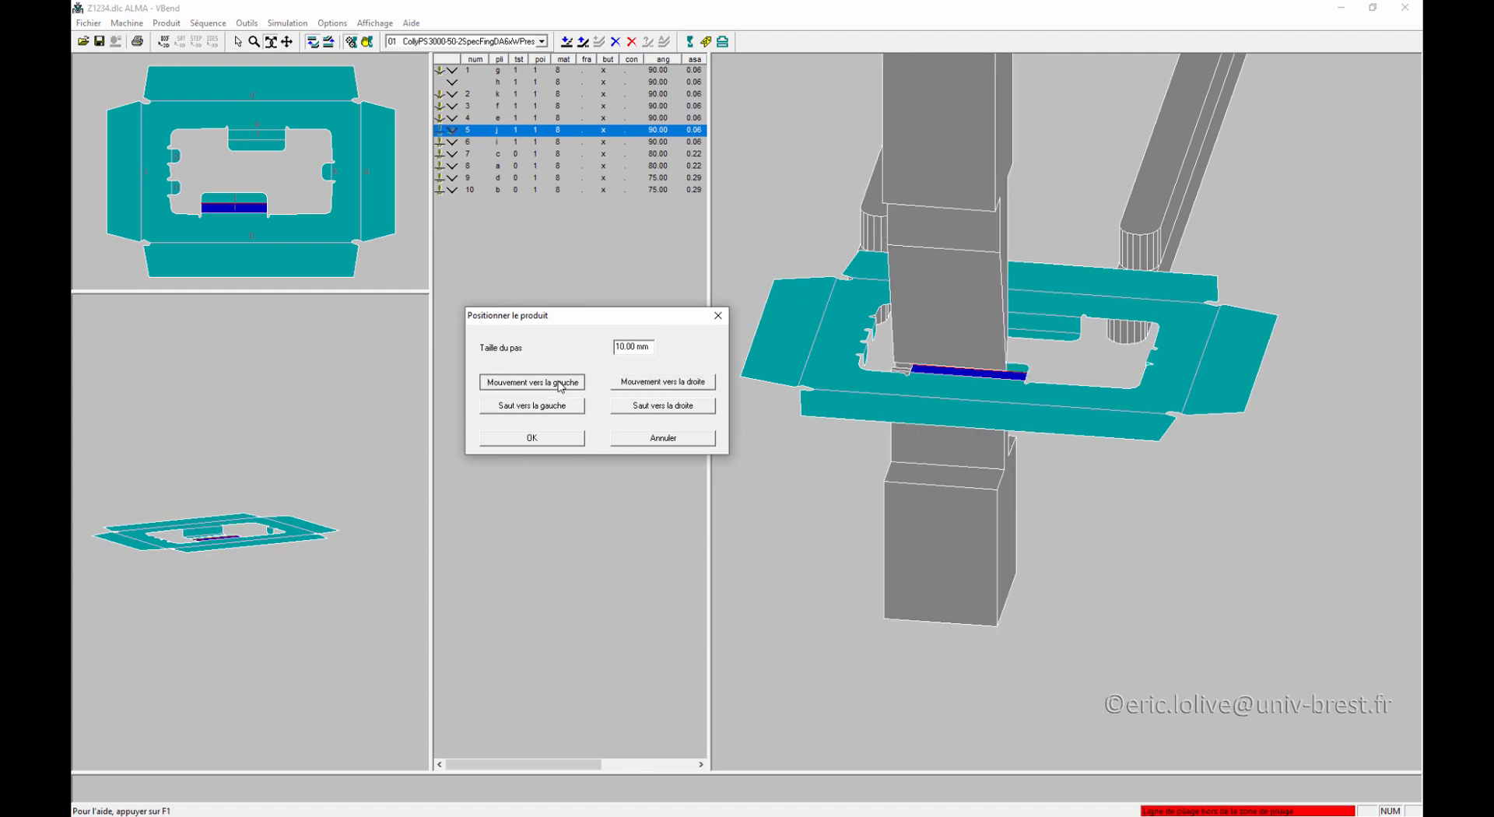
Step: Set the product positioning step size to 1 mm and shift the part to the right in single steps
{"action": "double_click", "coordinate": [624, 345]}
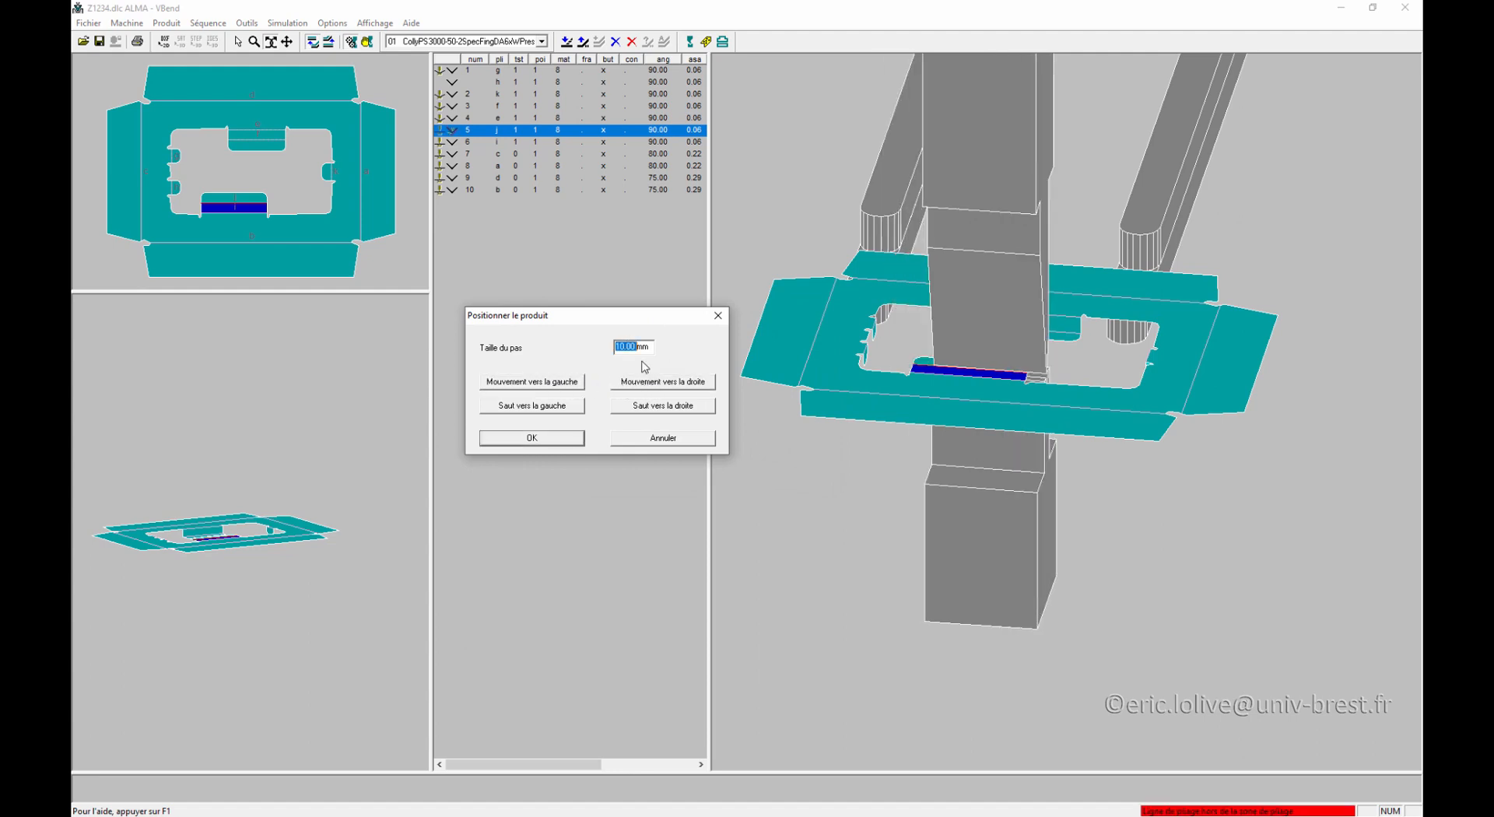
{"action": "type", "text": "1"}
{"action": "left_click", "coordinate": [659, 389]}
{"action": "left_click", "coordinate": [660, 392]}
{"action": "left_click", "coordinate": [657, 386]}
{"action": "left_click", "coordinate": [656, 386]}
{"action": "left_click", "coordinate": [657, 386]}
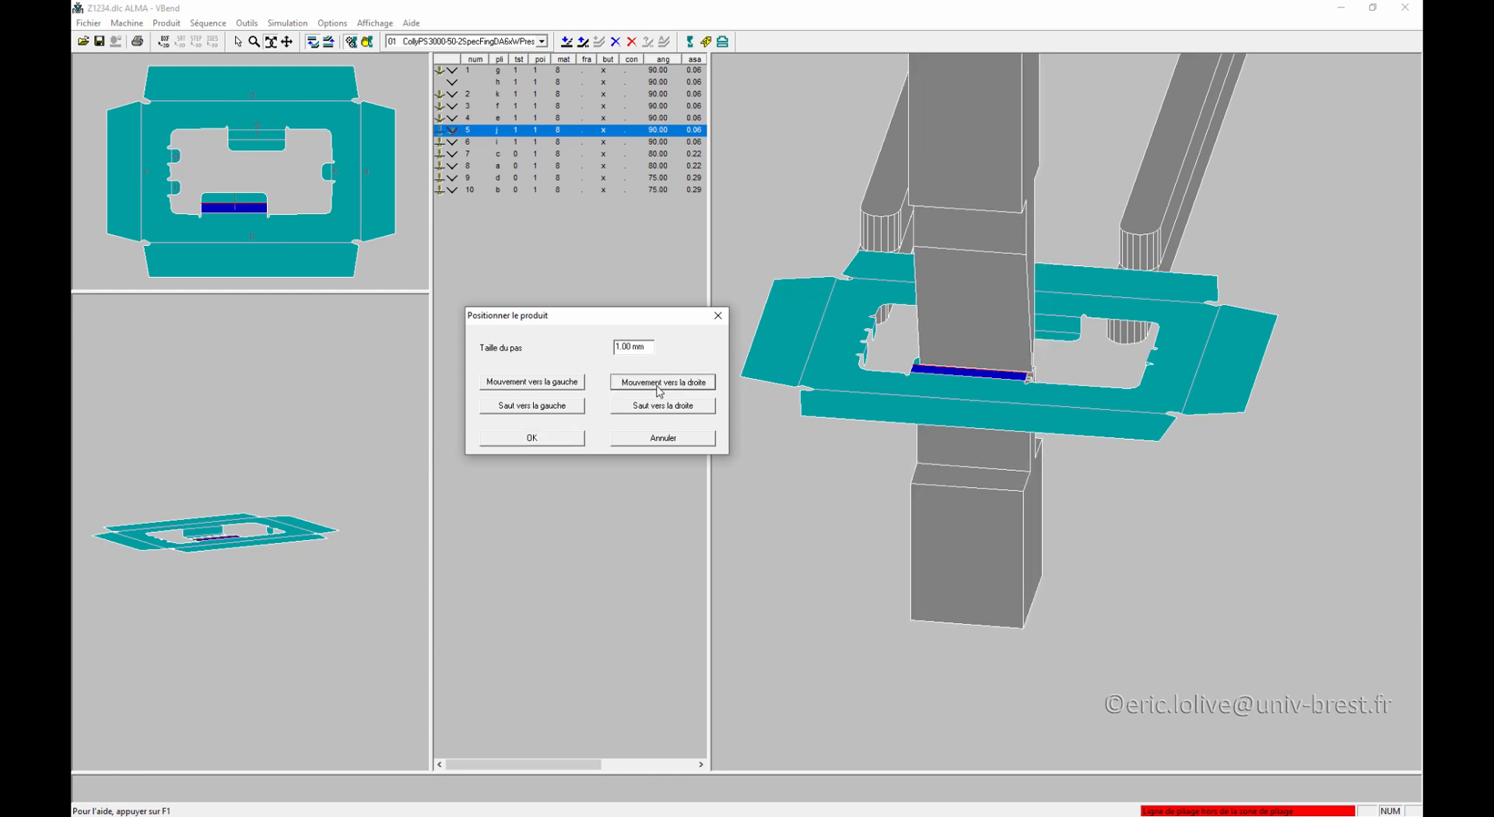
{"action": "left_click", "coordinate": [657, 386]}
Step: Jump the part left and right along the station, leave it at the right jump position, and accept the positioning
{"action": "left_click", "coordinate": [650, 406]}
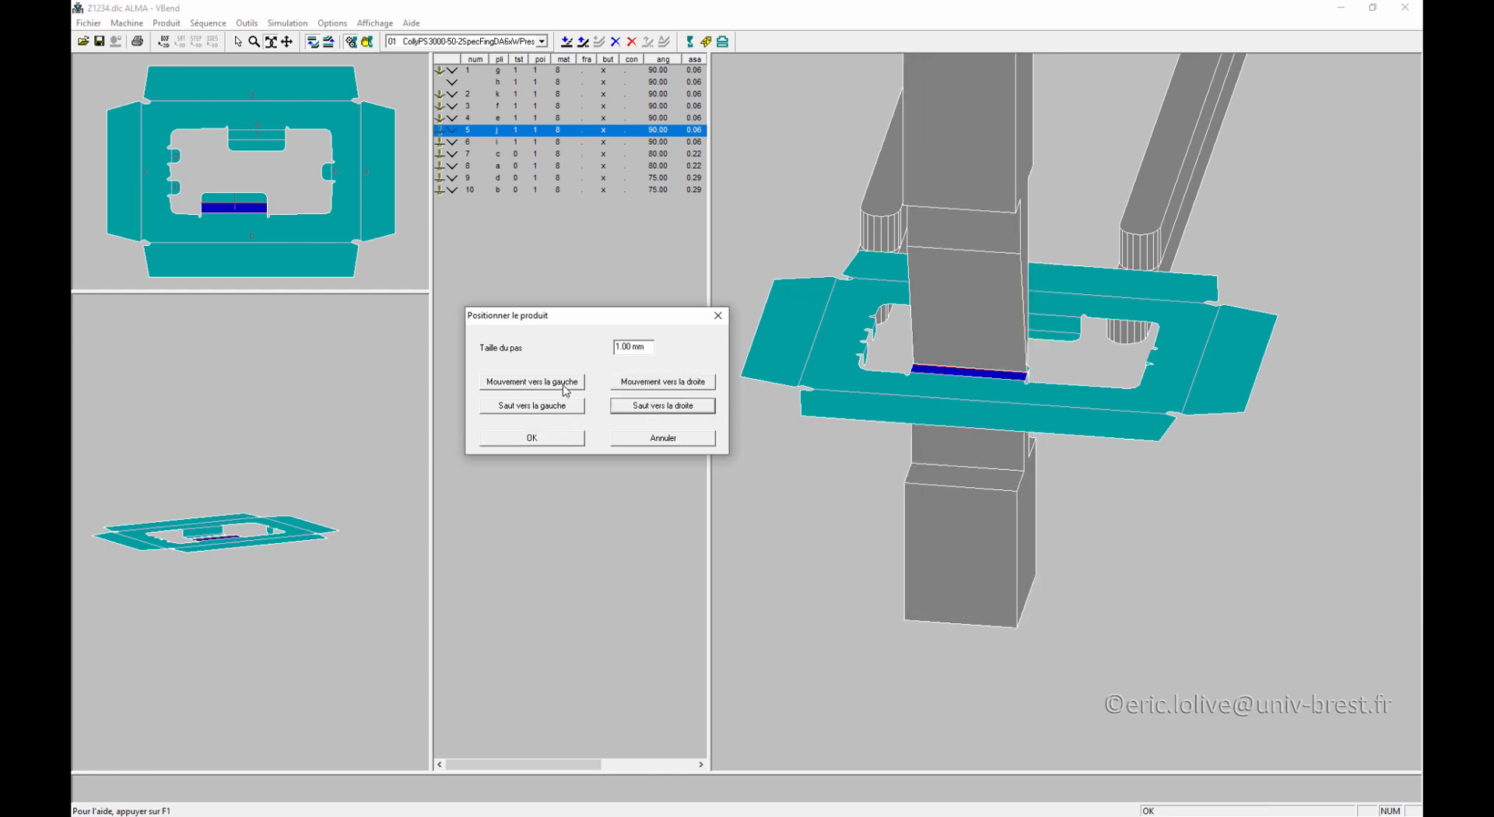
{"action": "left_click", "coordinate": [558, 406]}
{"action": "left_click", "coordinate": [653, 407]}
{"action": "left_click", "coordinate": [565, 440]}
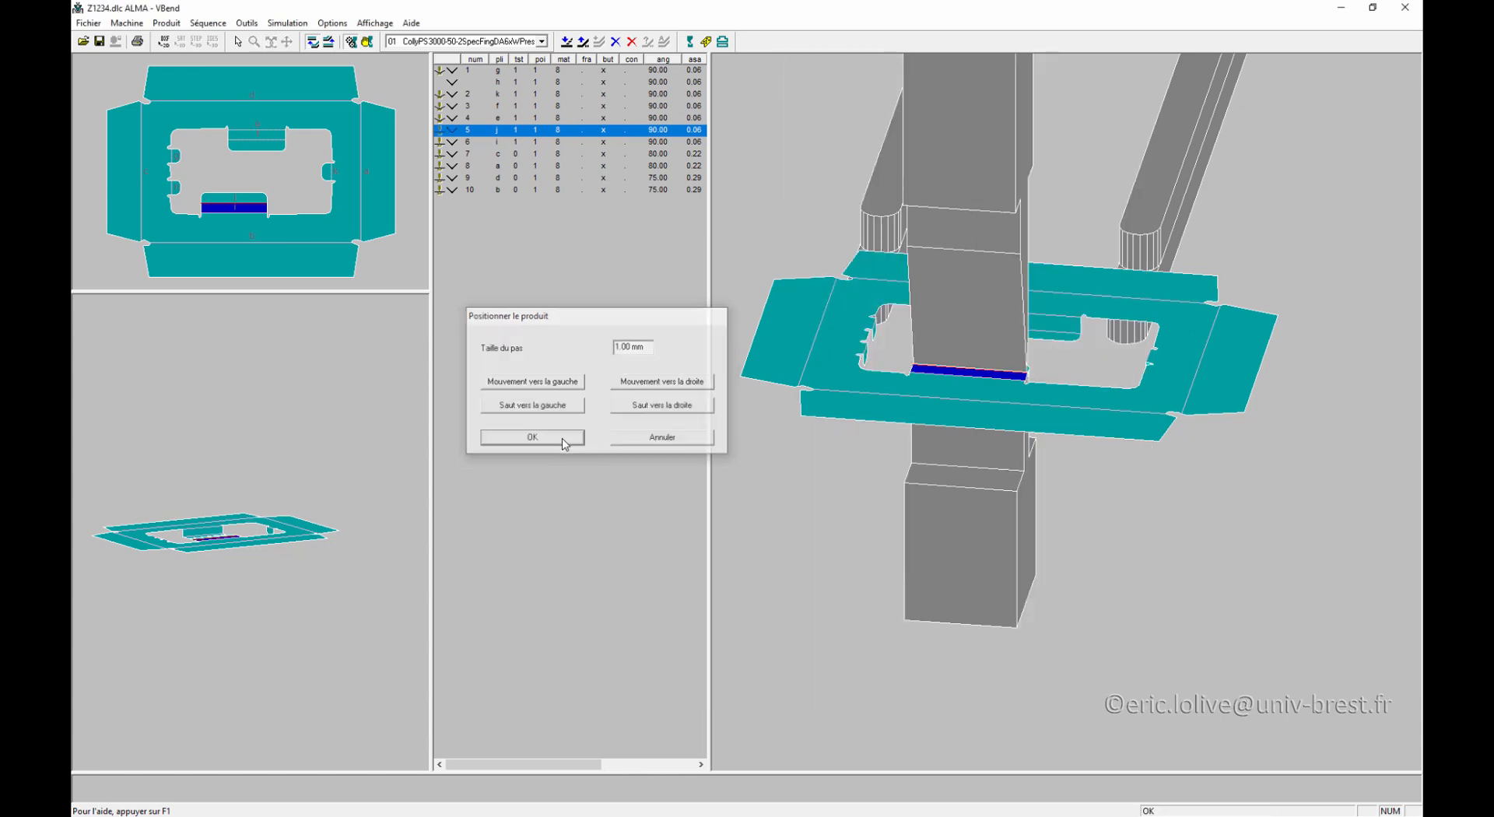
Step: Step through bends 6 to 10 and examine how the part sits at the two tool stations
{"action": "right_click_drag", "start_coordinate": [960, 502], "coordinate": [966, 516]}
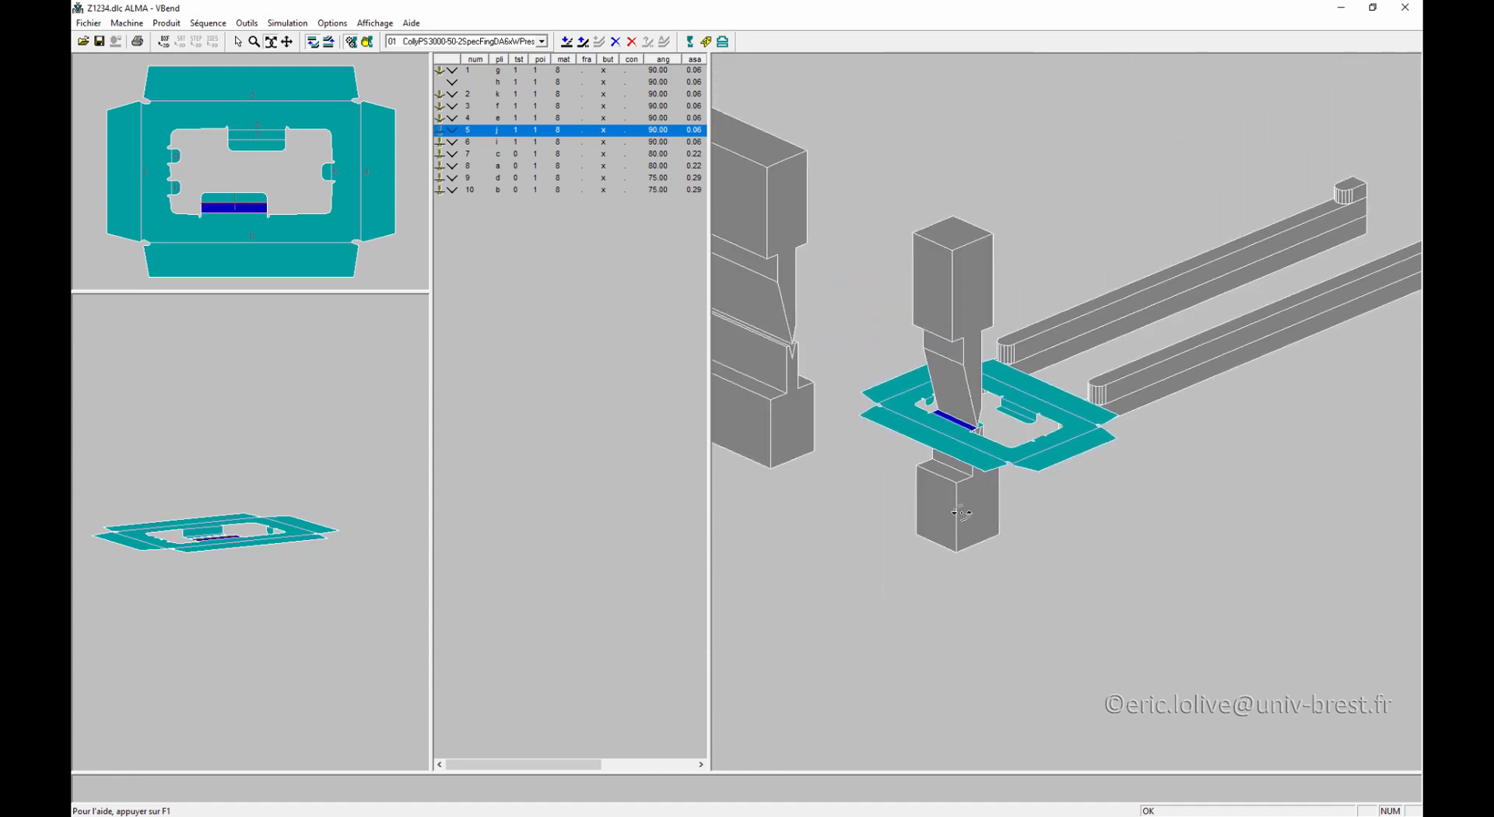
{"action": "left_click_drag", "start_coordinate": [943, 499], "coordinate": [938, 491]}
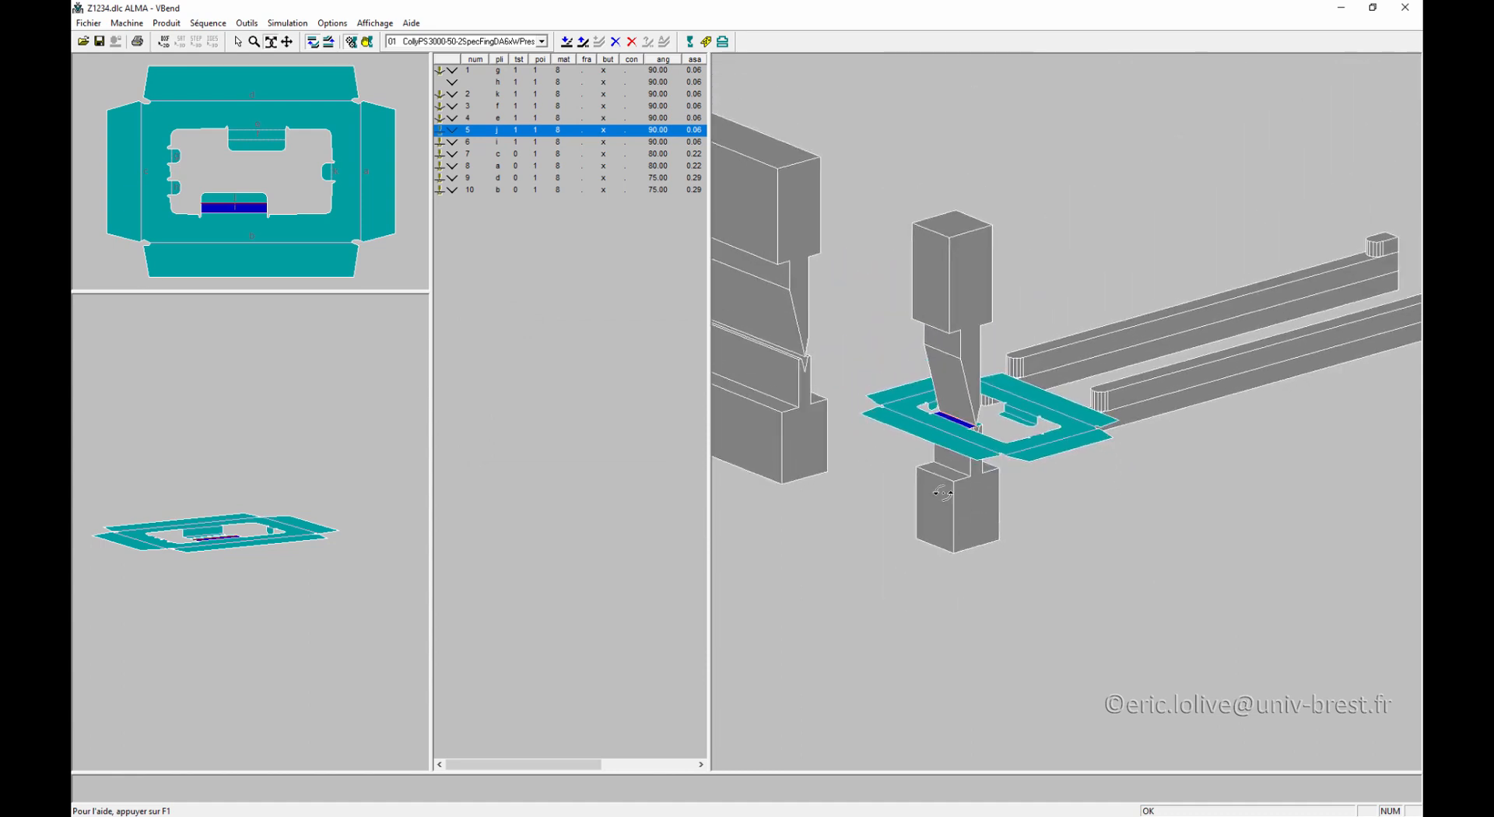
{"action": "left_click", "coordinate": [557, 144]}
{"action": "left_click", "coordinate": [557, 155]}
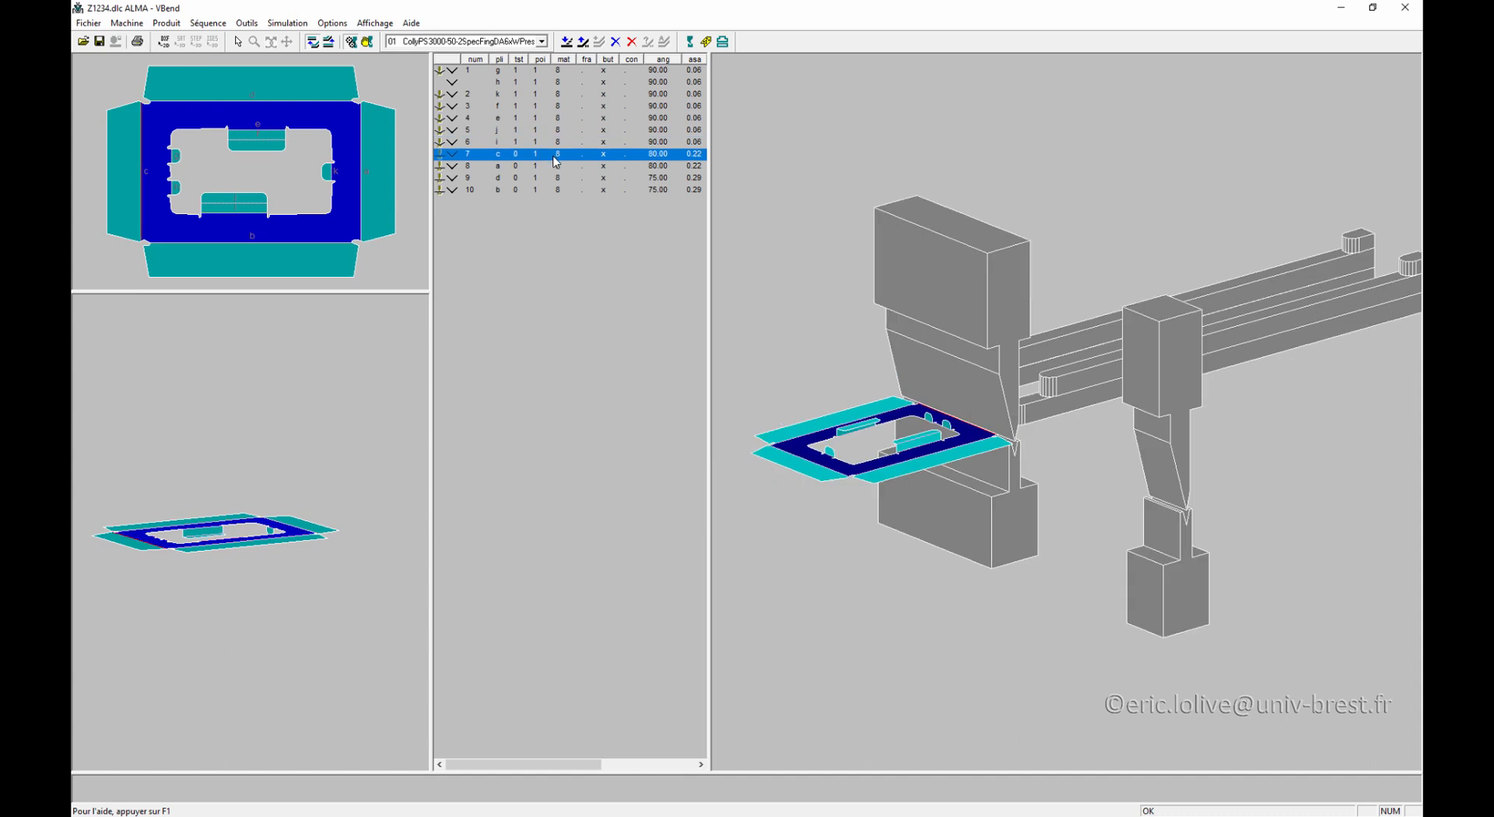
{"action": "left_click", "coordinate": [556, 167]}
{"action": "left_click", "coordinate": [558, 178]}
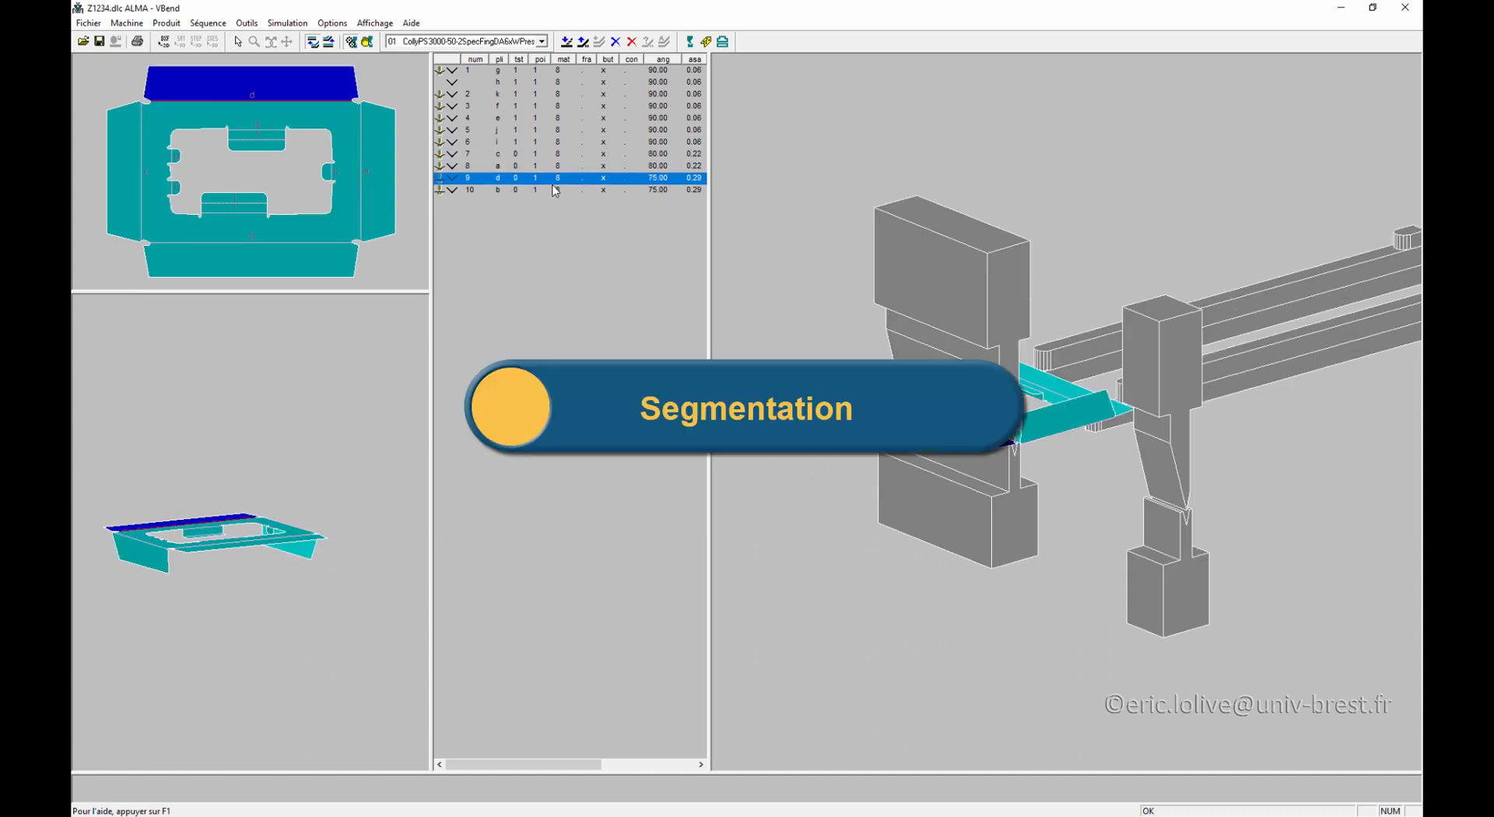
{"action": "left_click", "coordinate": [556, 190]}
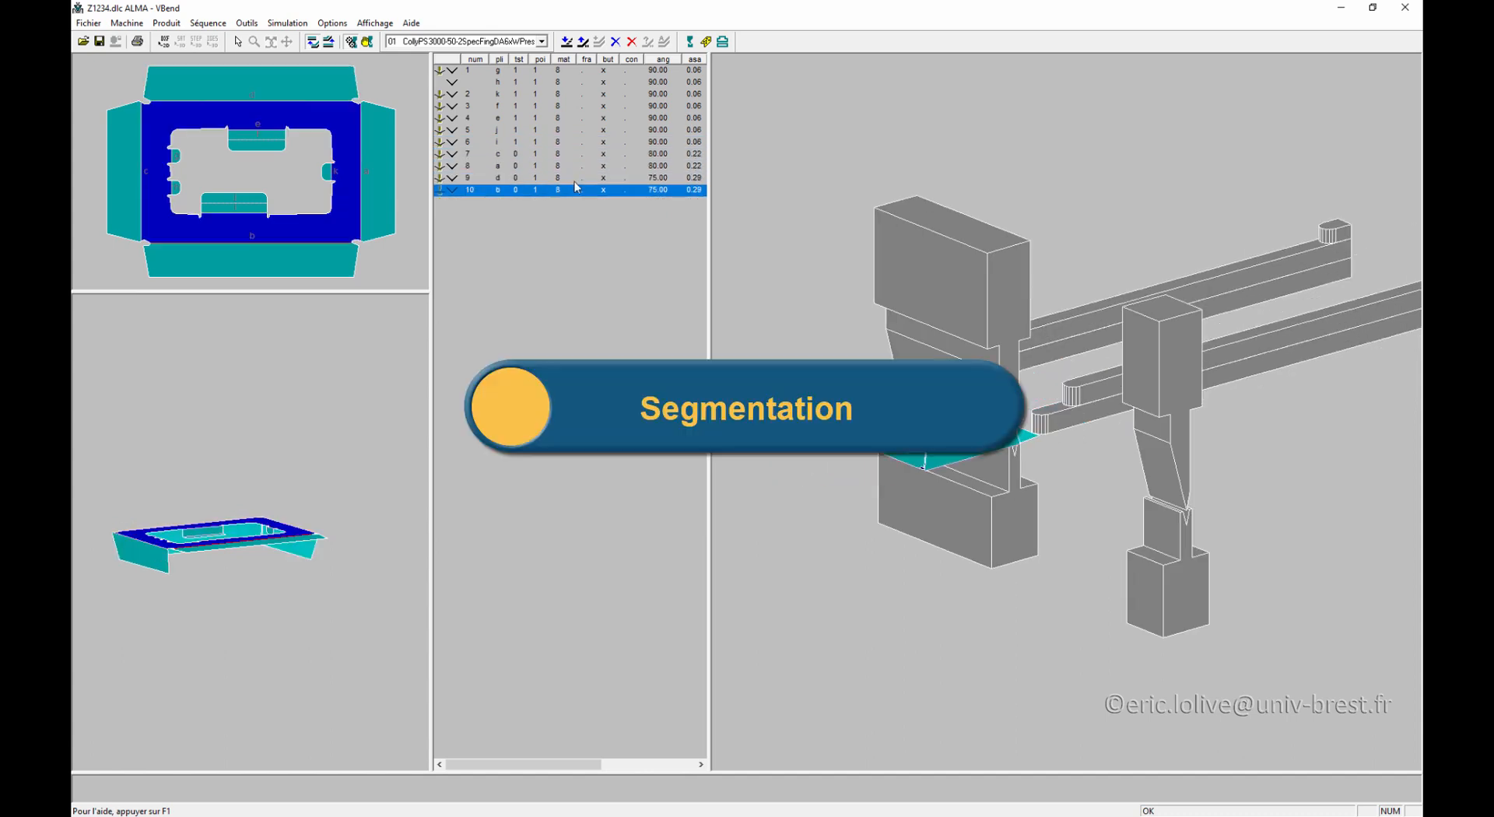
Step: Turn off whole-station selection in the generated tool configuration and select only the 172 mm punch
{"action": "left_click", "coordinate": [691, 43]}
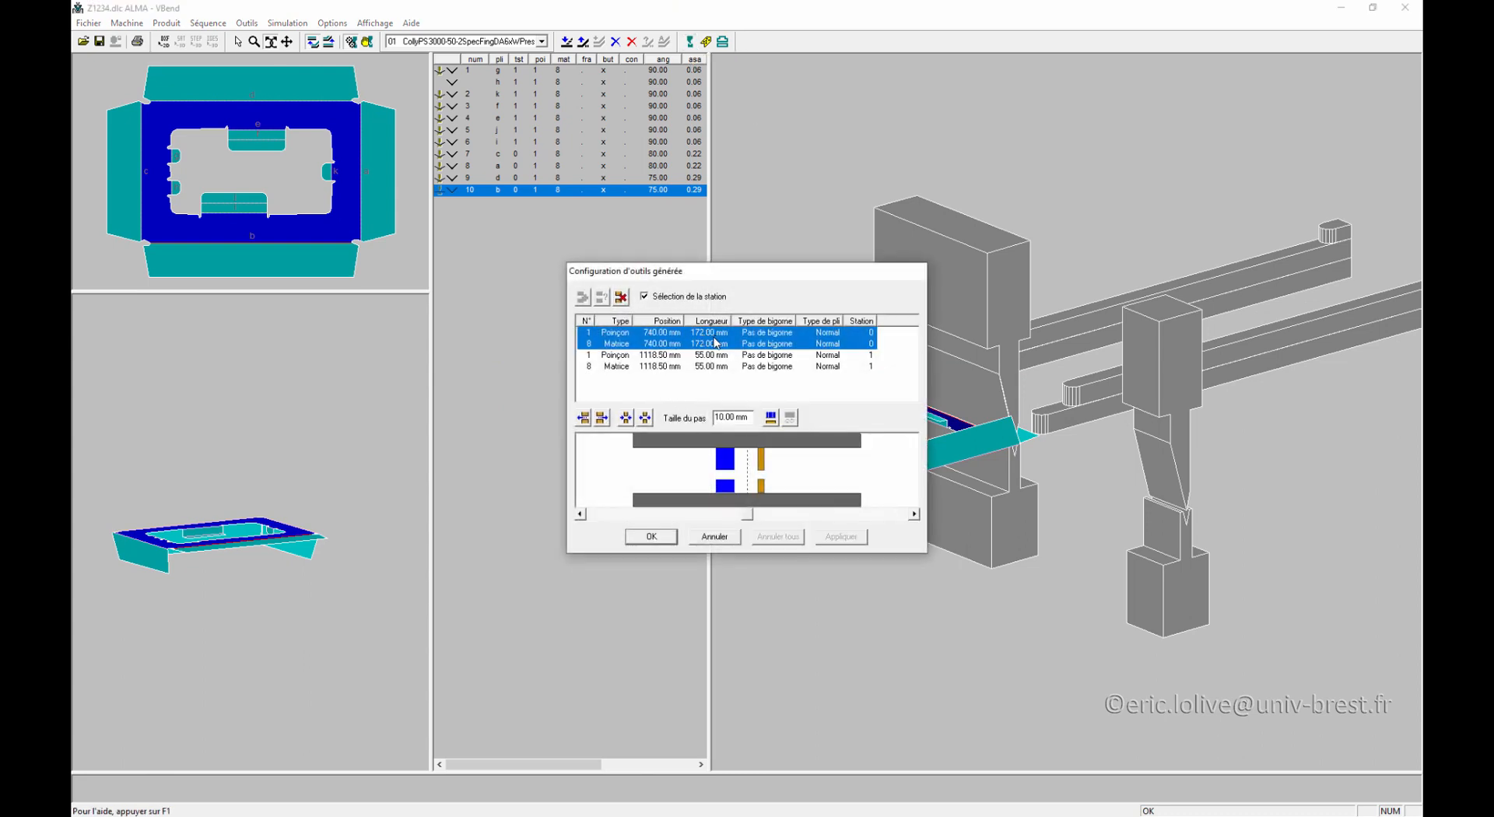
{"action": "left_click", "coordinate": [644, 298]}
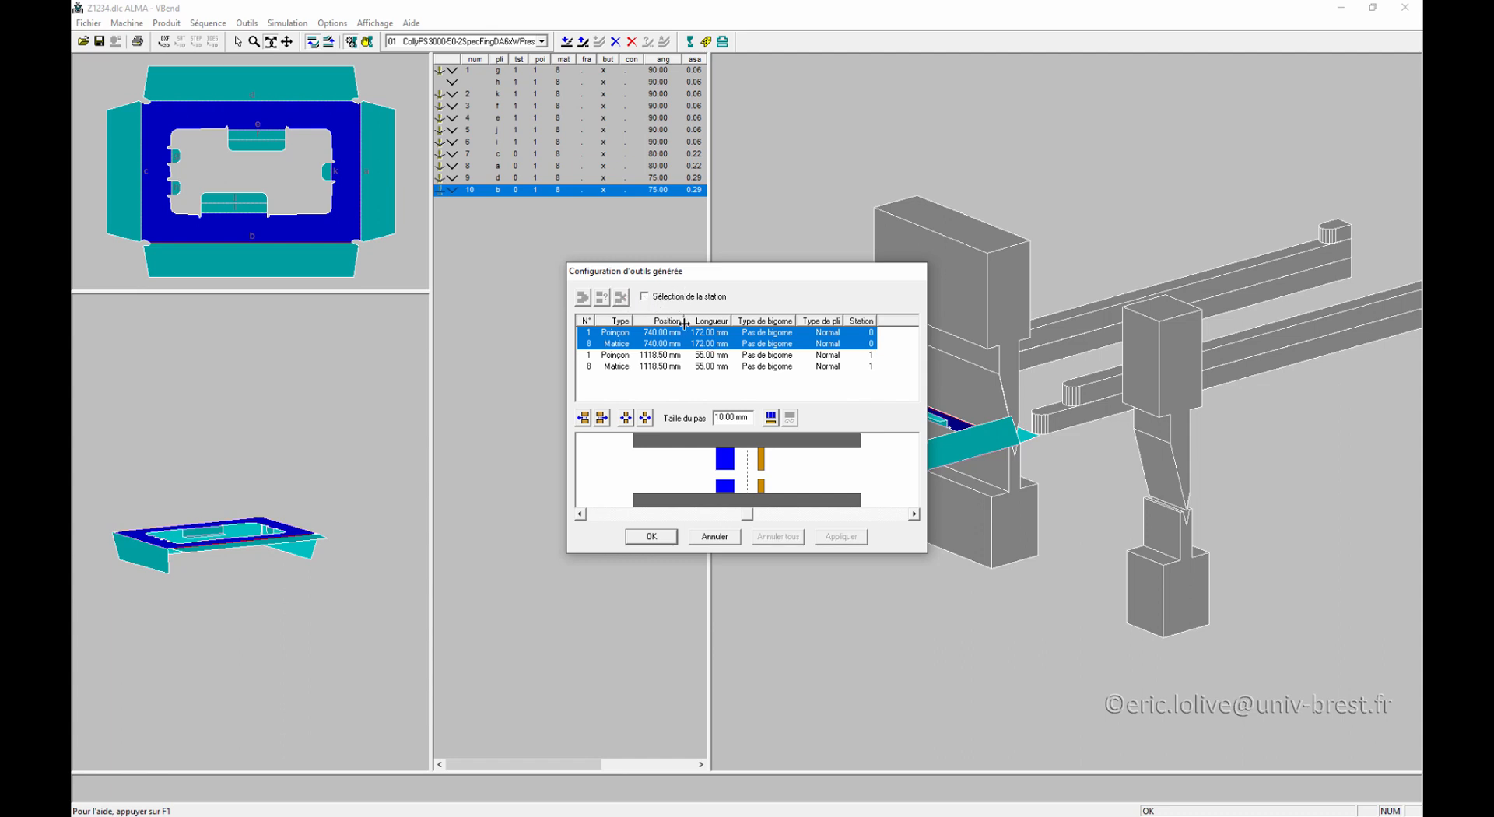
{"action": "left_click", "coordinate": [718, 344]}
{"action": "left_click", "coordinate": [714, 334]}
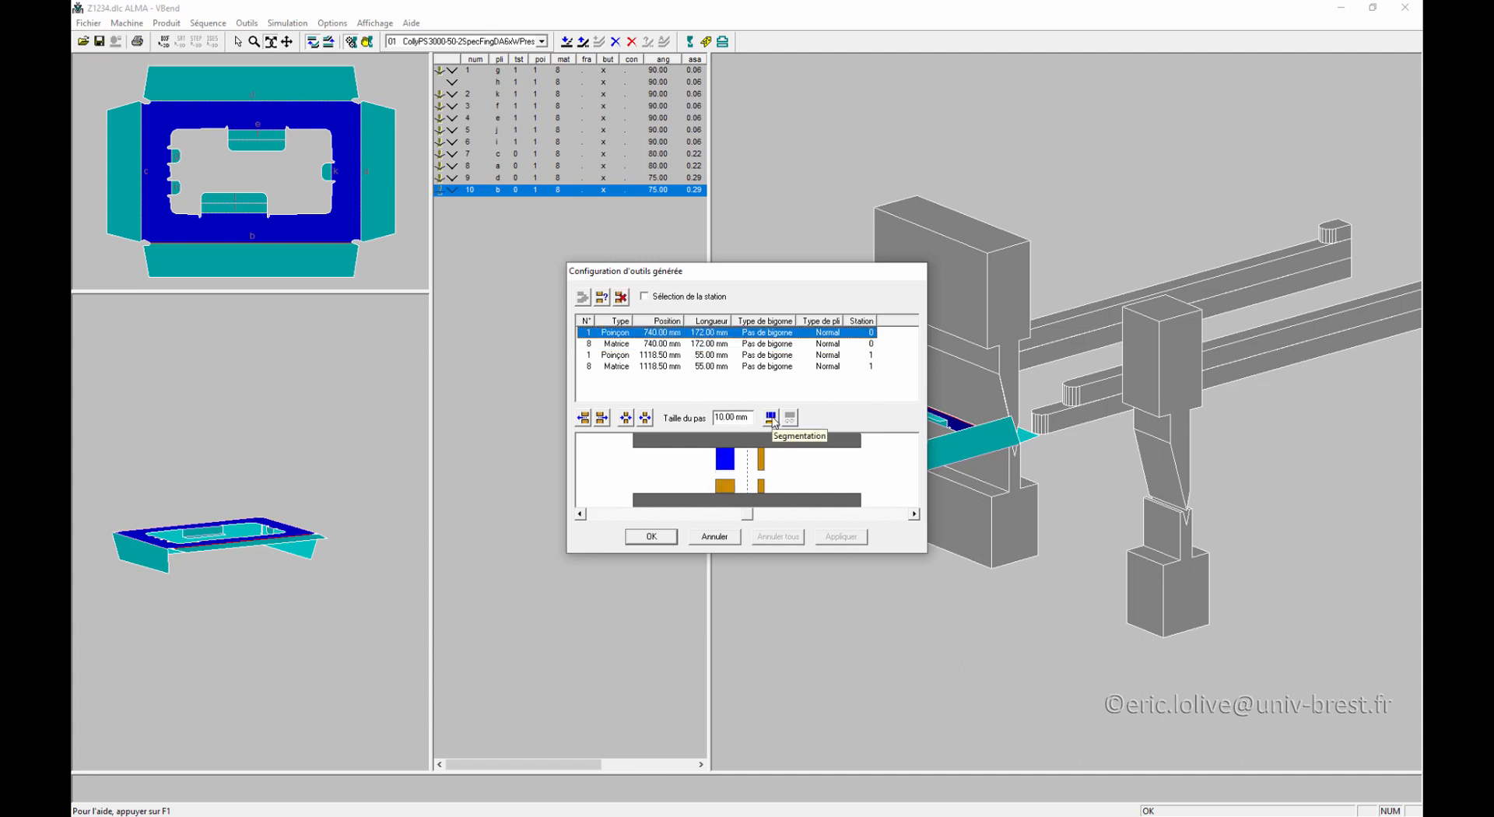
Step: Generate a segmentation for the 172 mm punch from the available segments
{"action": "left_click", "coordinate": [770, 418]}
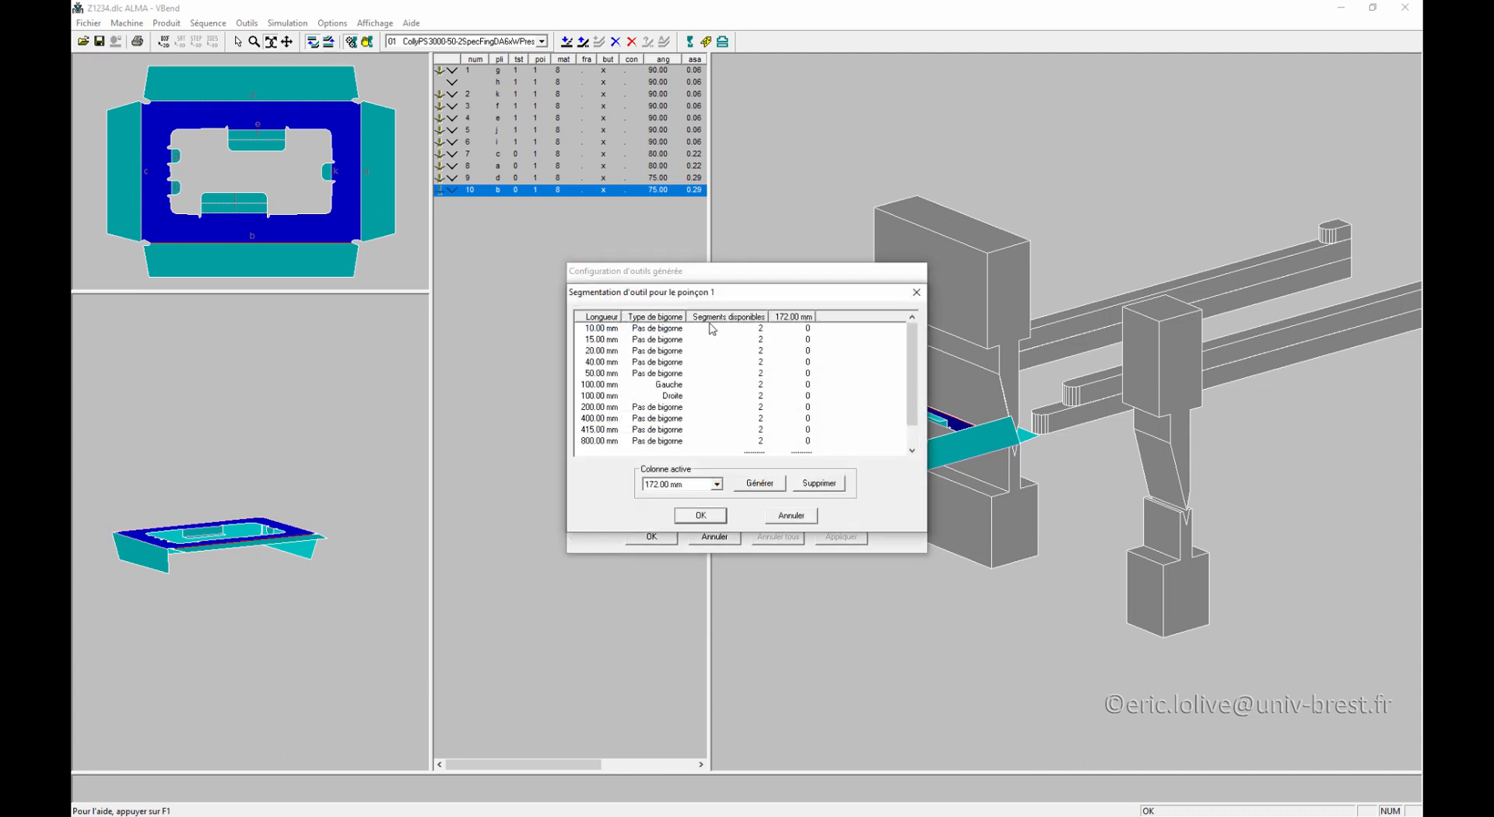
{"action": "left_click_drag", "start_coordinate": [727, 298], "coordinate": [1074, 221]}
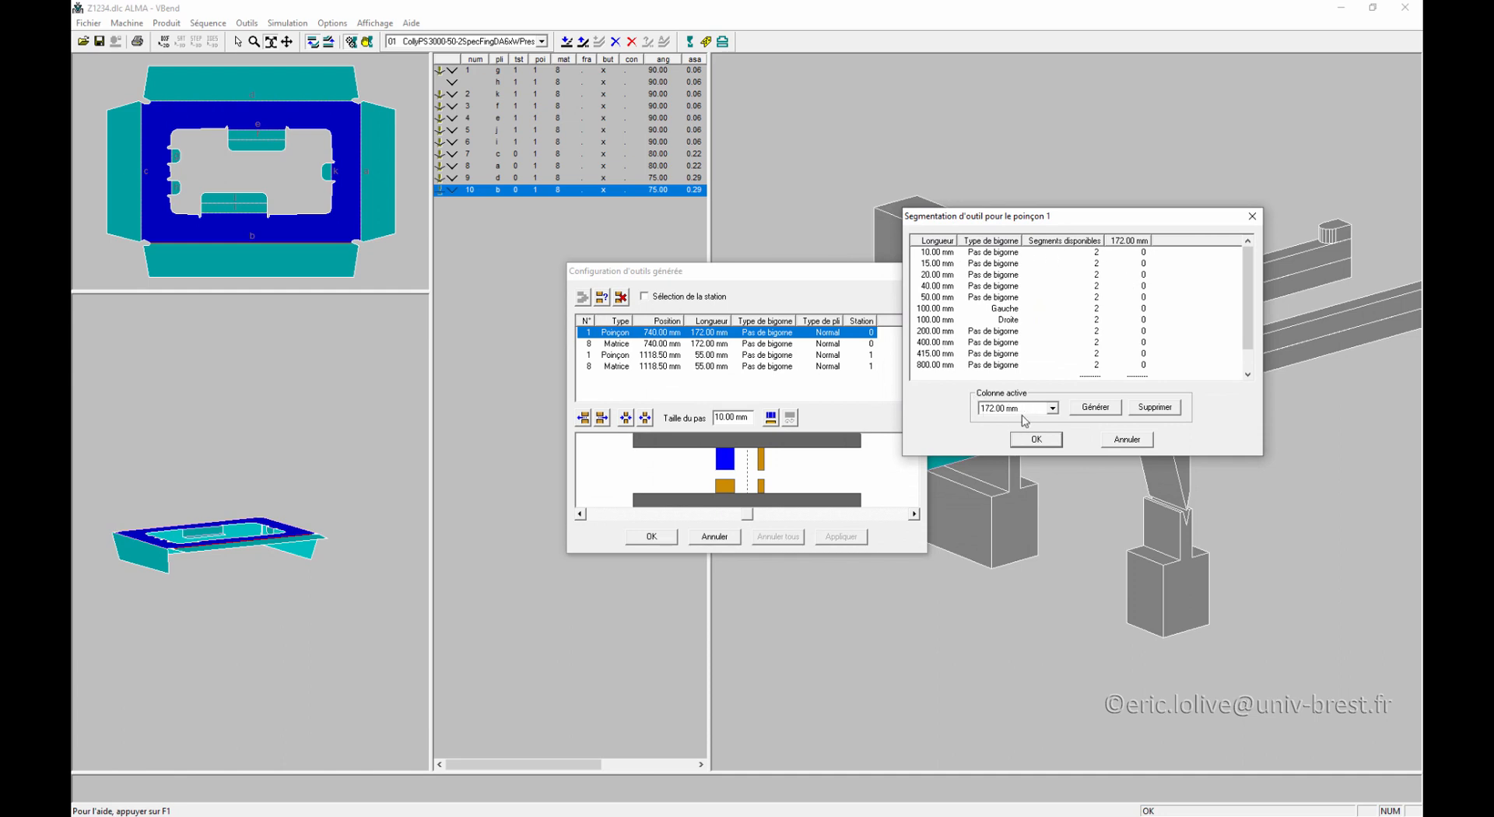
{"action": "left_click", "coordinate": [1106, 414]}
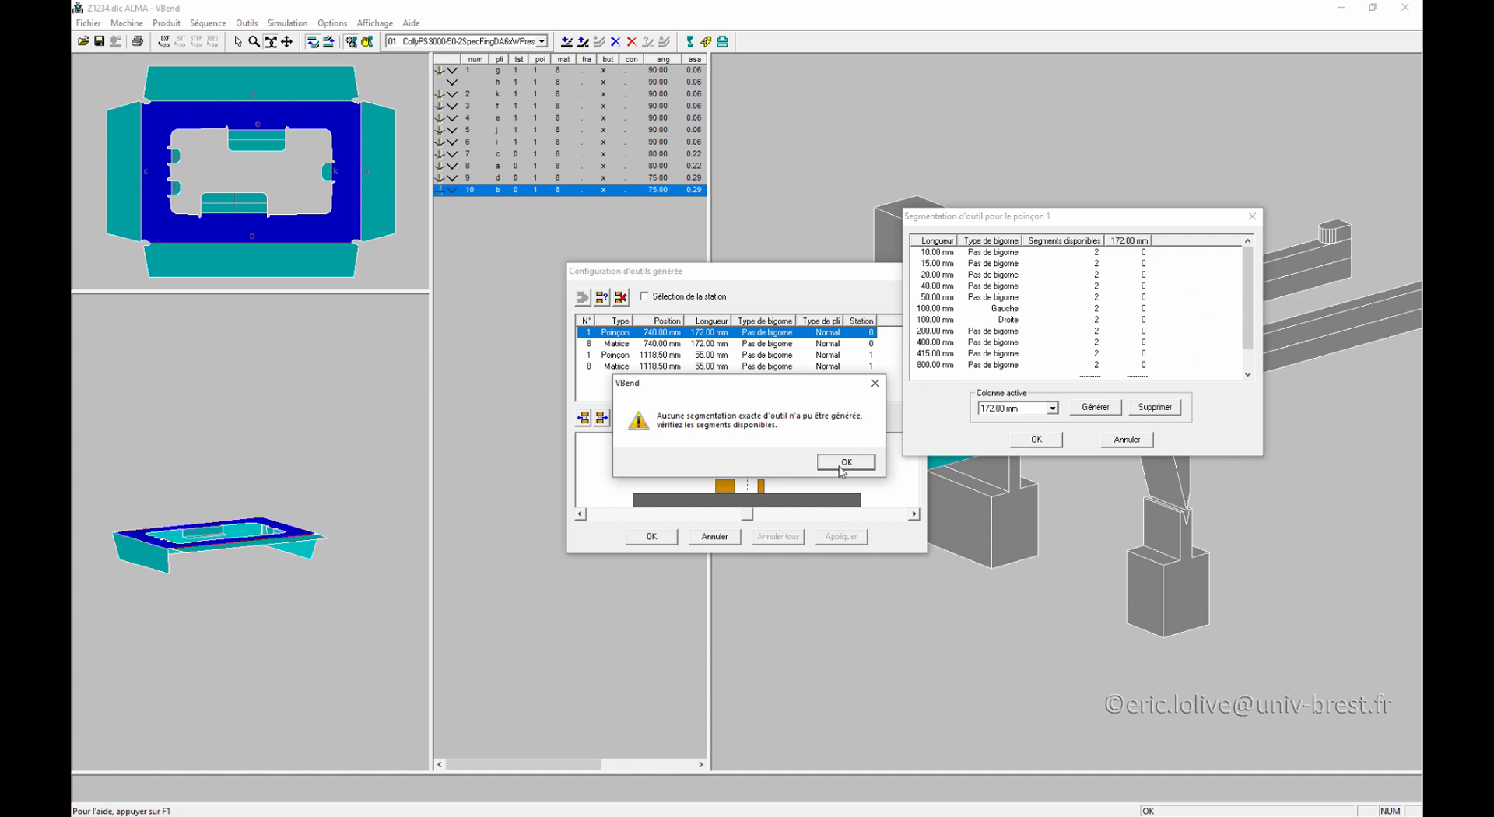
{"action": "left_click", "coordinate": [842, 466]}
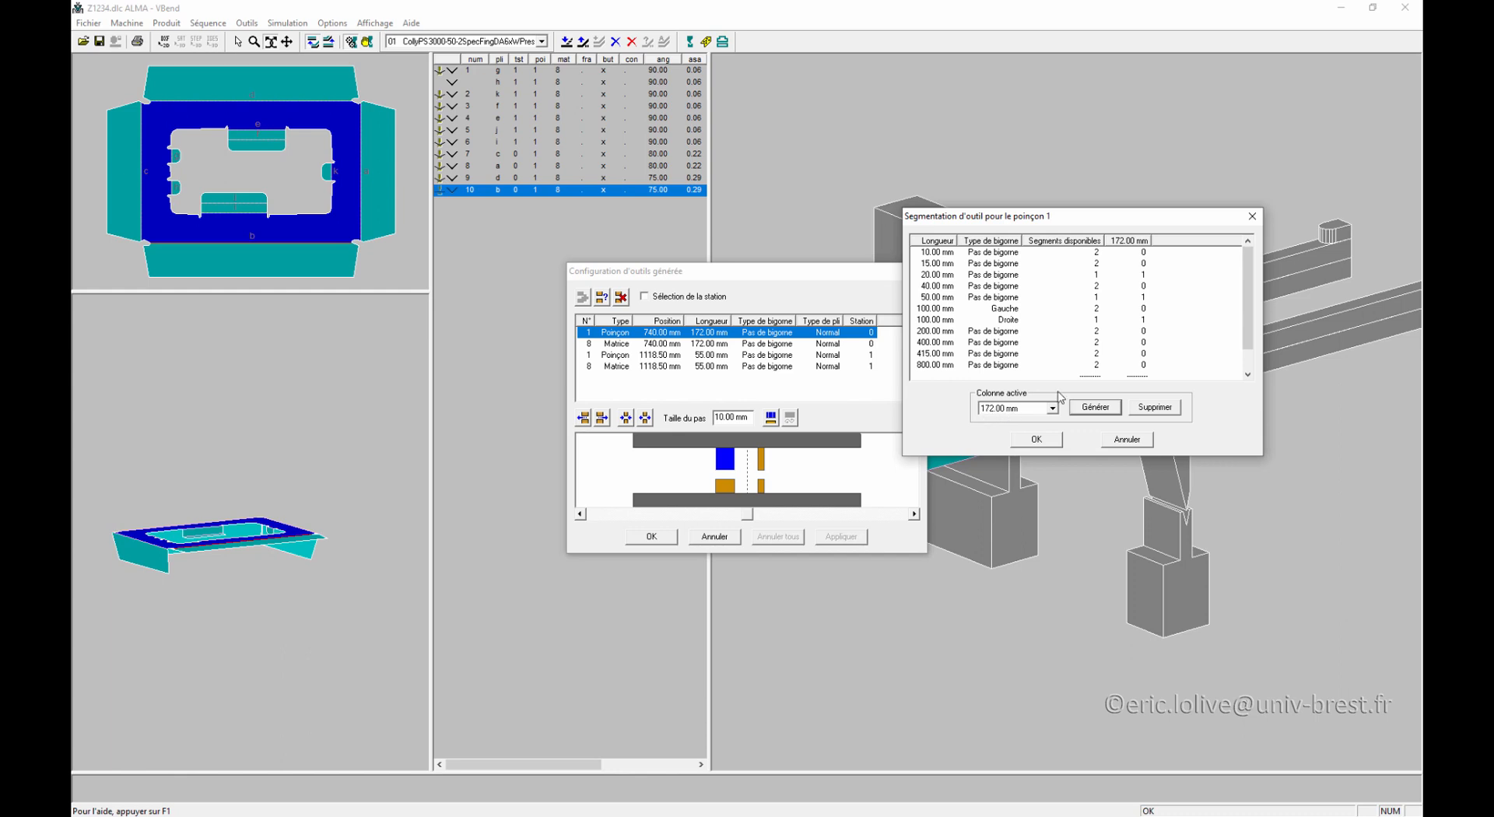
Step: Check the generated 20 mm, 50 mm and right-horn 100 mm segments and their sum, and accept the 170 mm segmentation
{"action": "left_click", "coordinate": [944, 275]}
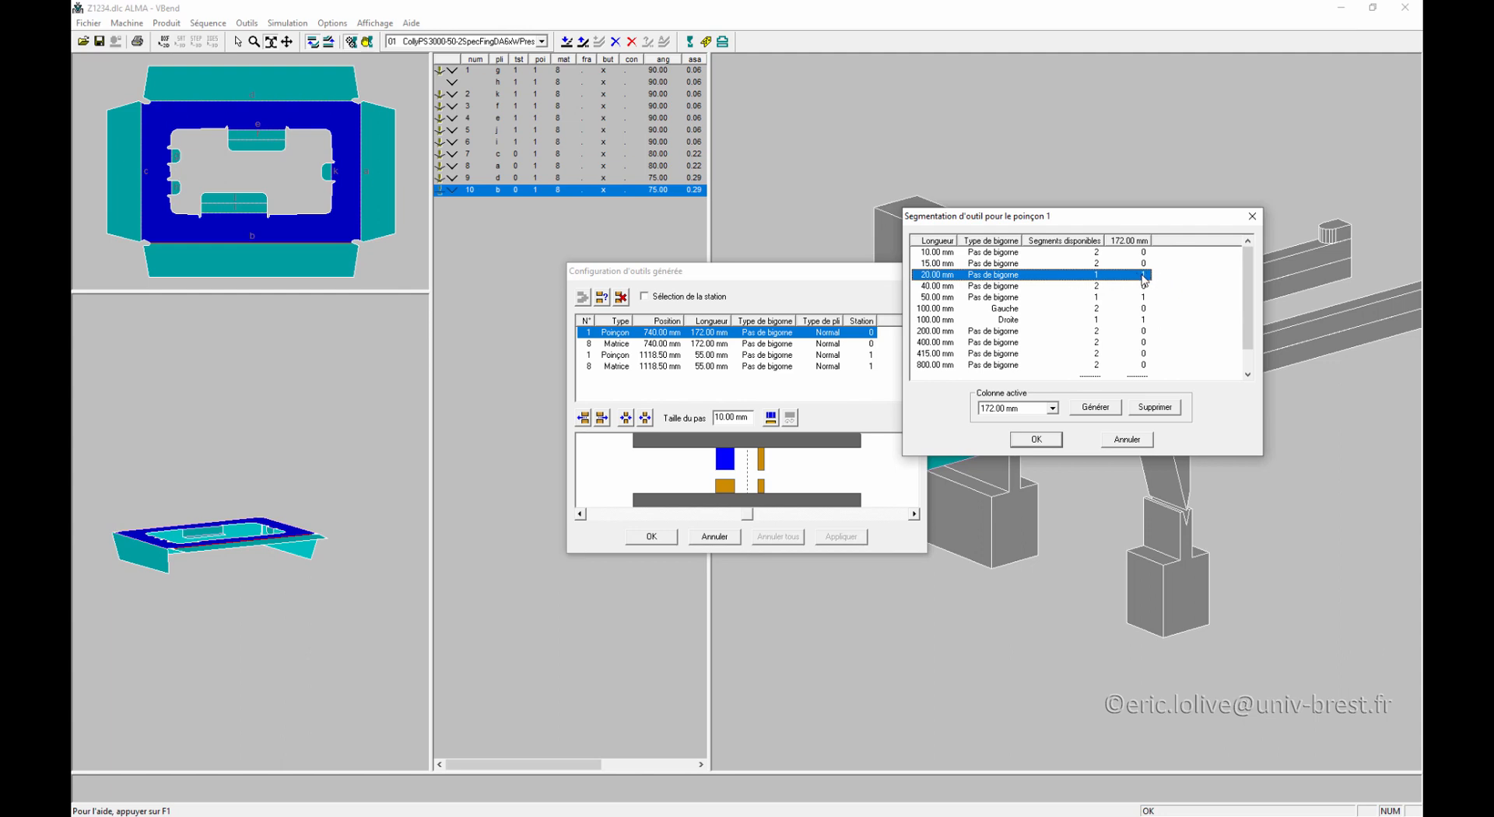
{"action": "left_click", "coordinate": [1057, 298]}
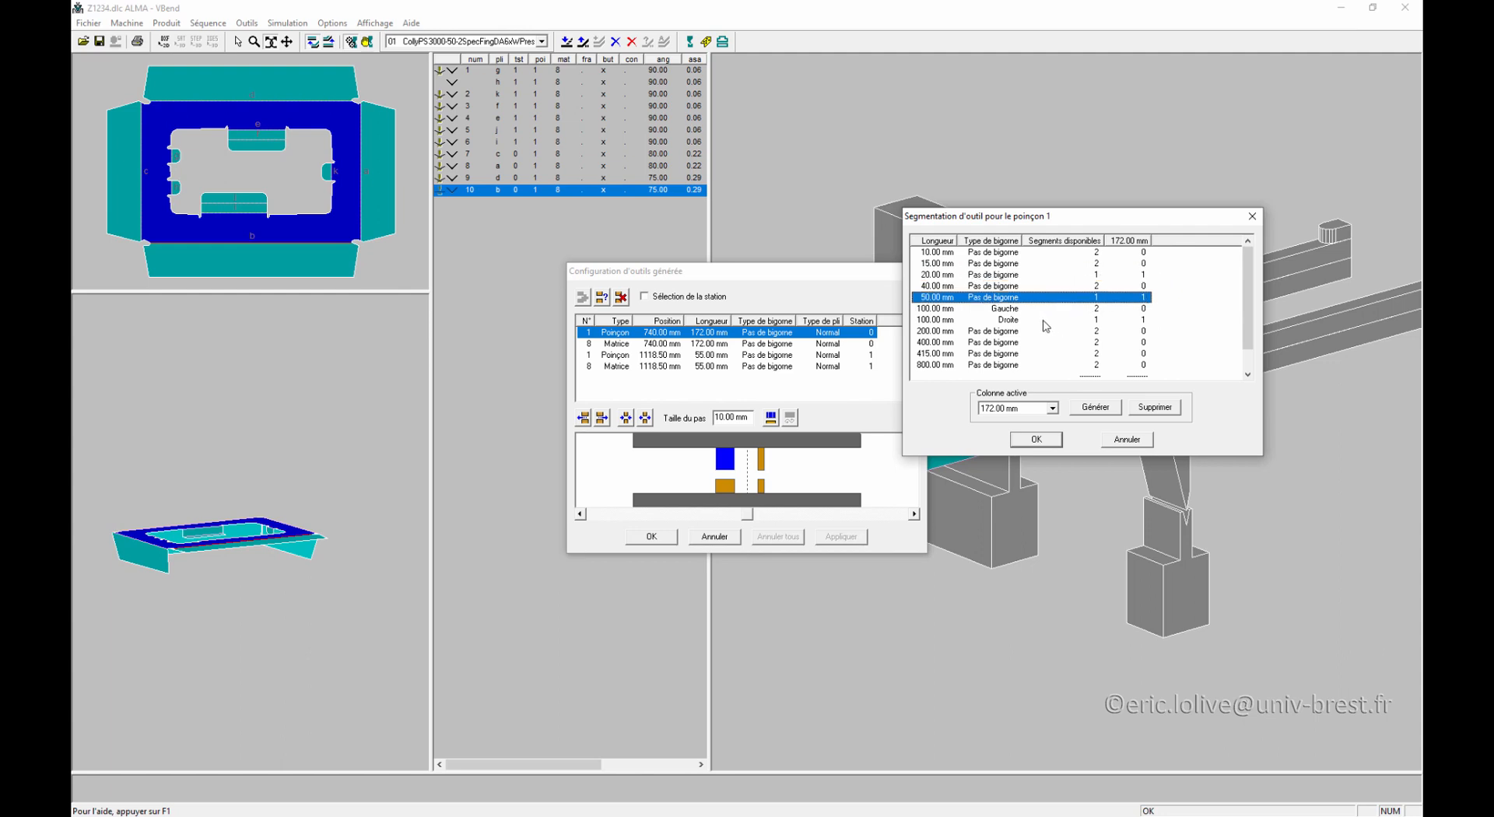
{"action": "left_click", "coordinate": [1046, 321]}
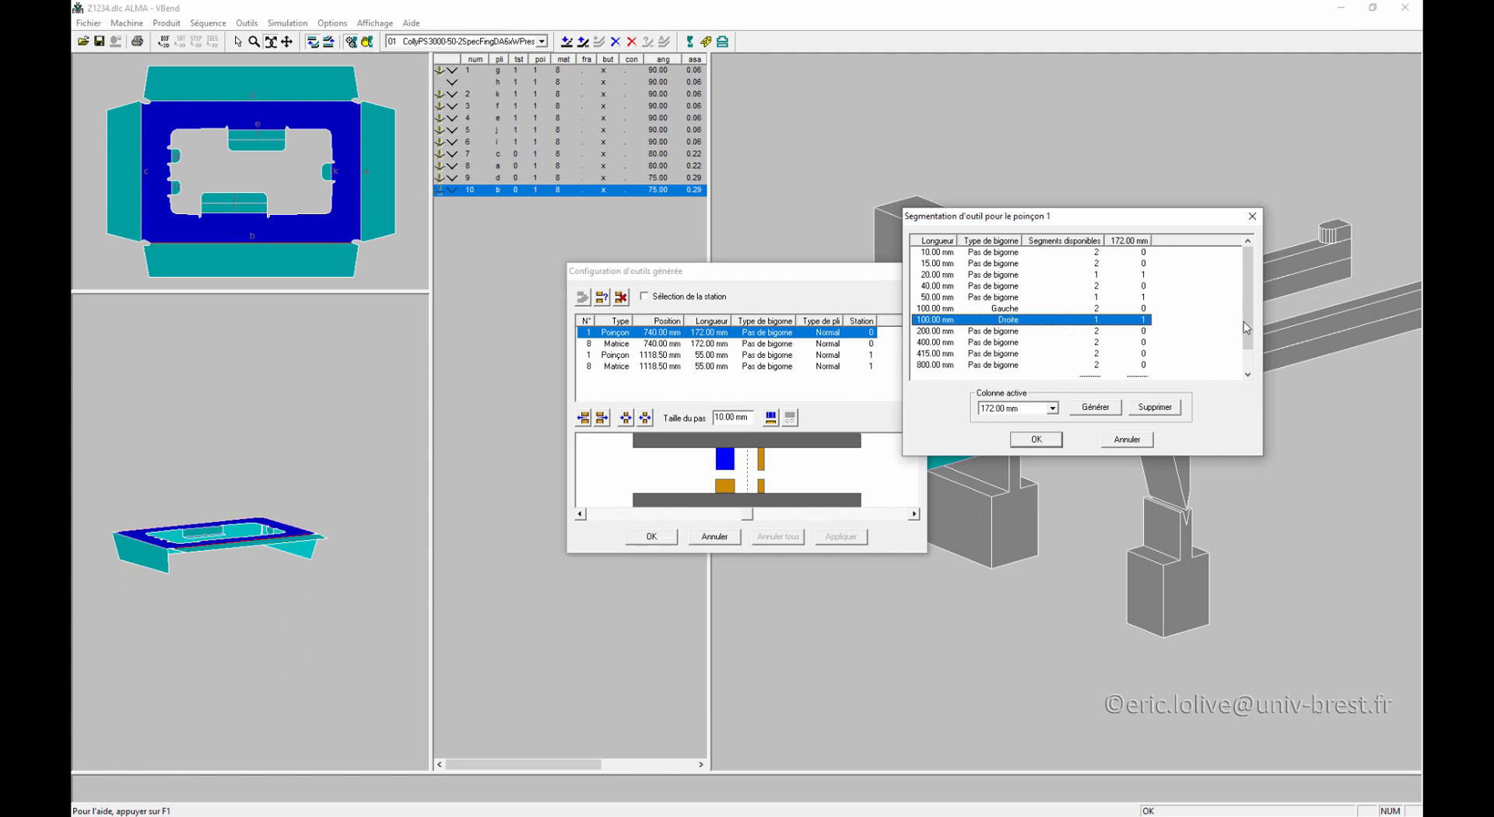
{"action": "left_click_drag", "start_coordinate": [1244, 311], "coordinate": [1245, 330]}
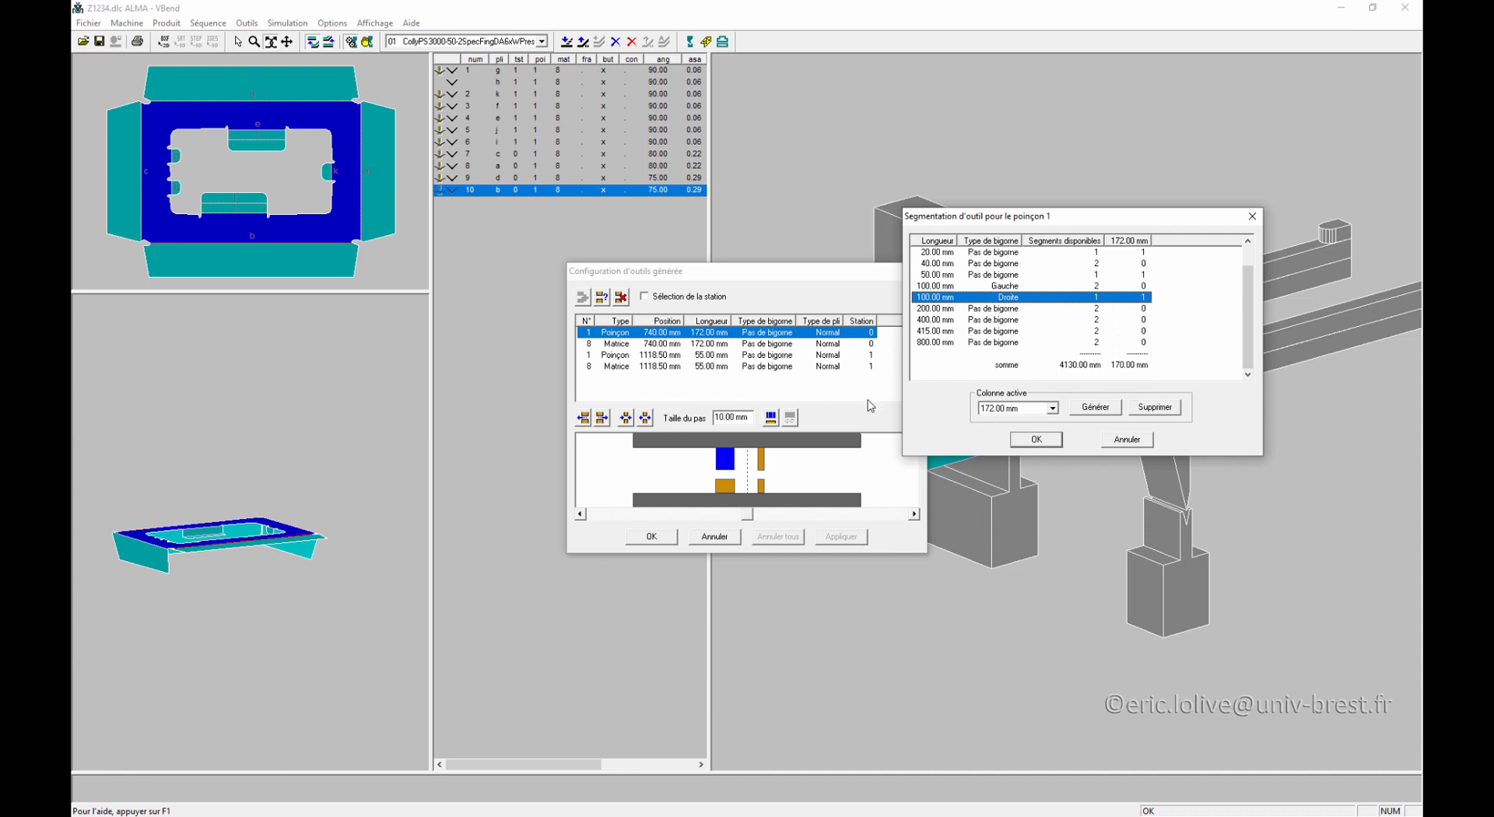
{"action": "left_click", "coordinate": [1037, 440]}
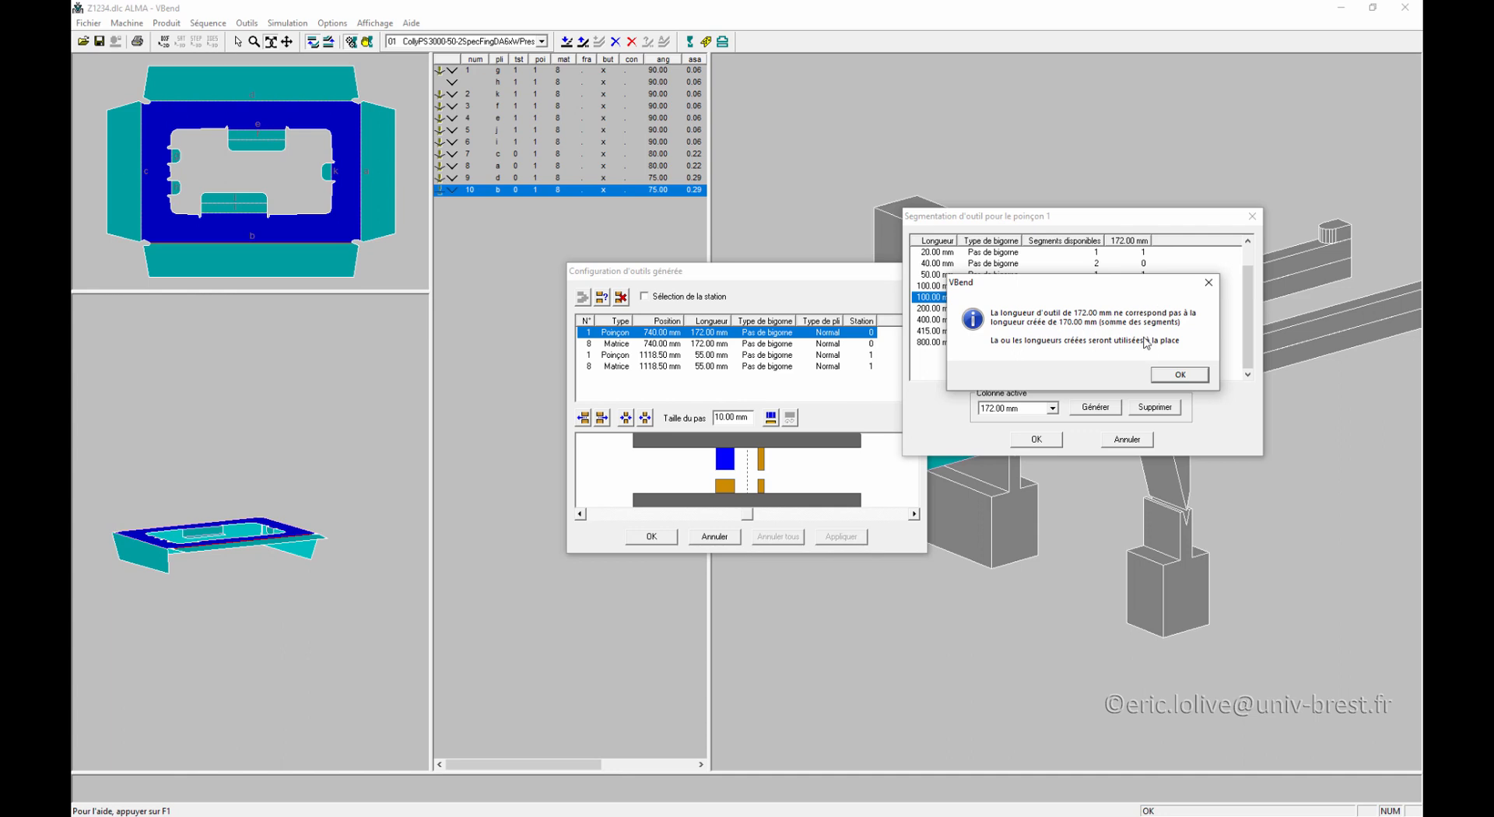
{"action": "left_click", "coordinate": [1177, 376]}
{"action": "left_click", "coordinate": [1178, 388]}
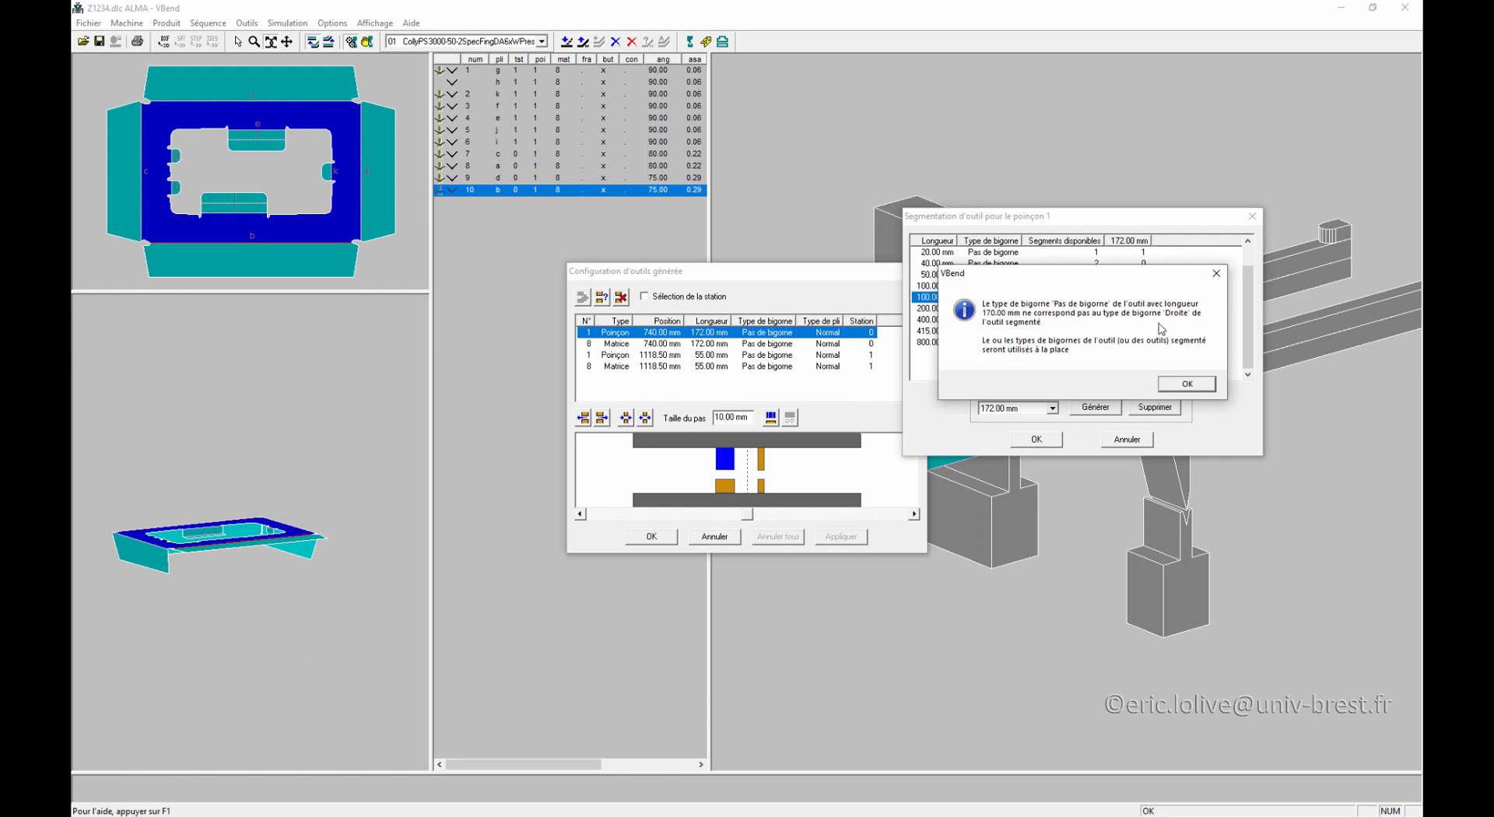
{"action": "left_click", "coordinate": [1187, 385]}
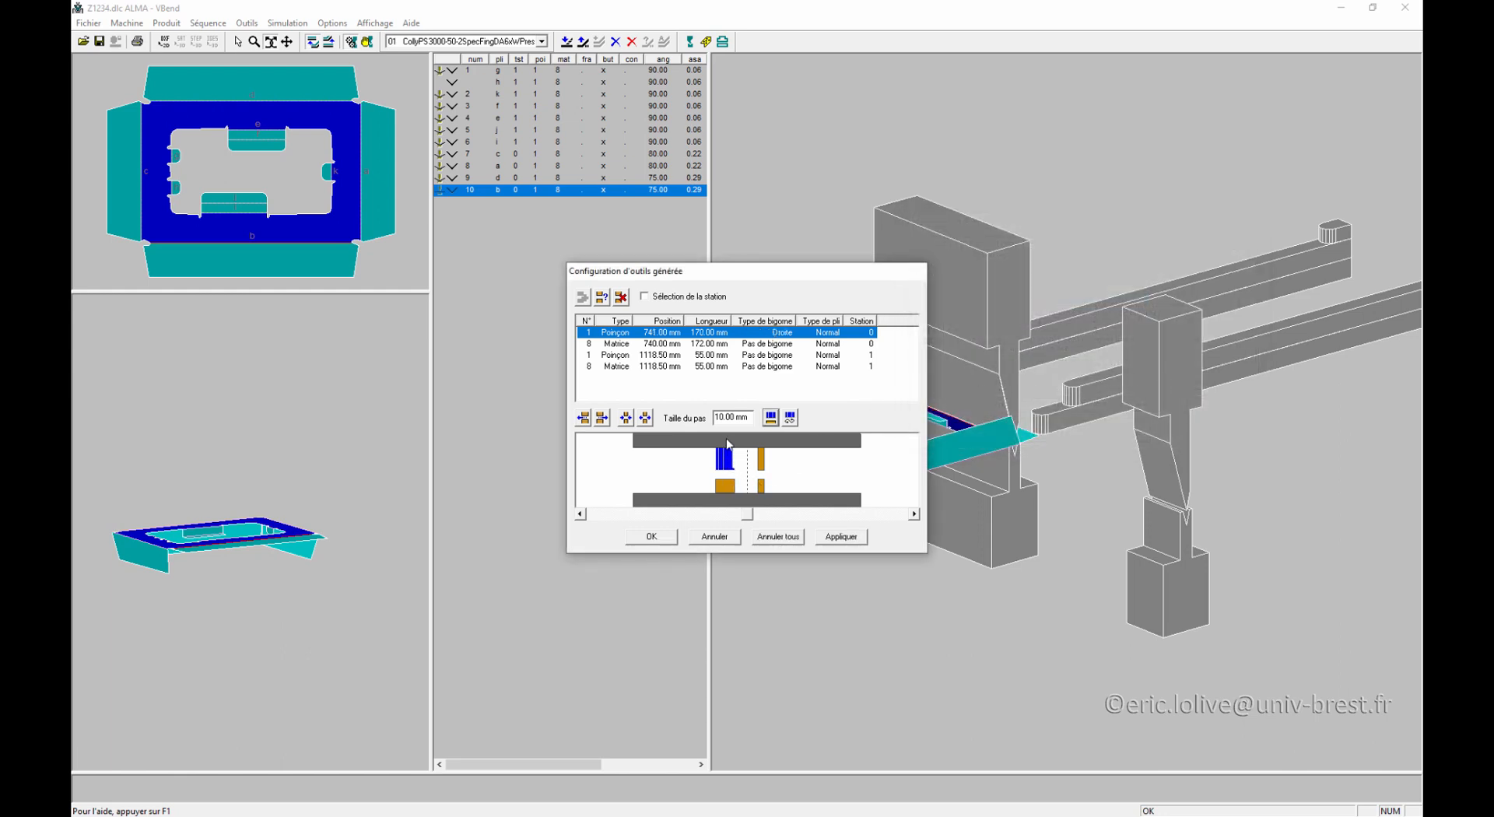
Step: Reorder the segments of the 170 mm punch by moving the 20 mm segment below the 50 mm one
{"action": "left_click", "coordinate": [792, 419]}
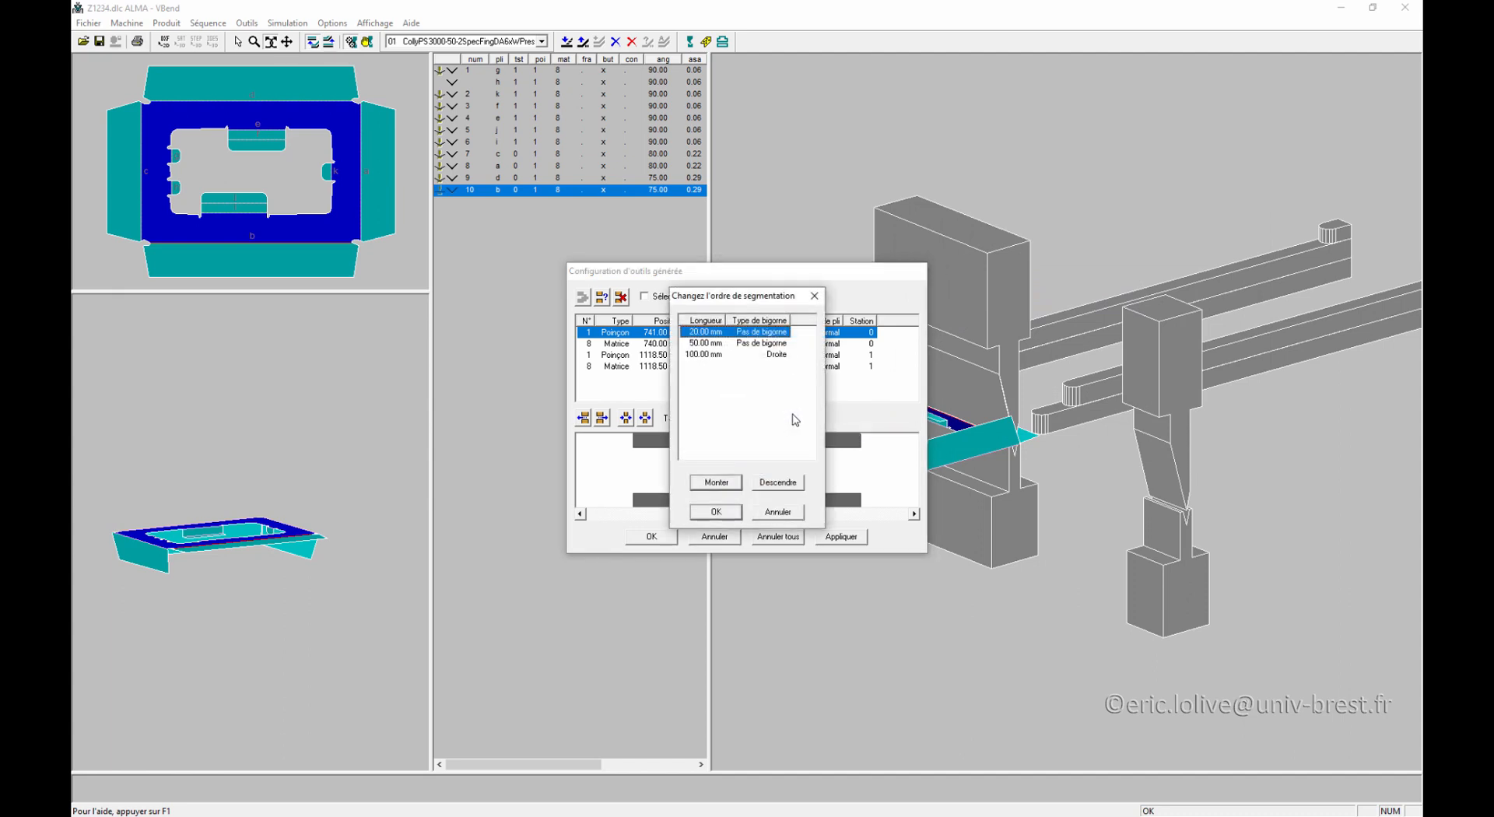
{"action": "left_click", "coordinate": [696, 344]}
{"action": "left_click", "coordinate": [702, 334]}
{"action": "left_click", "coordinate": [773, 486]}
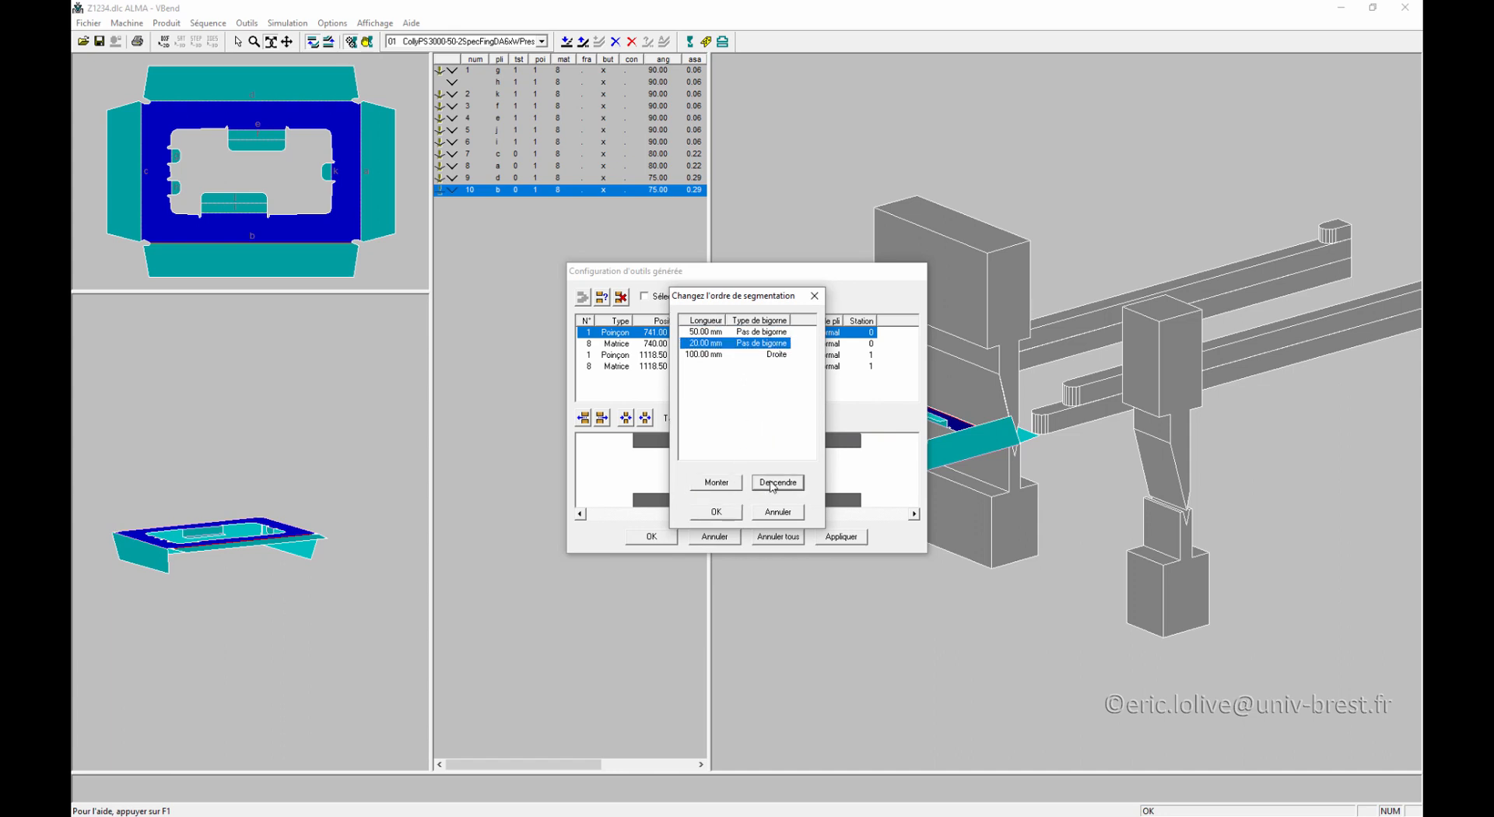
{"action": "left_click", "coordinate": [733, 511]}
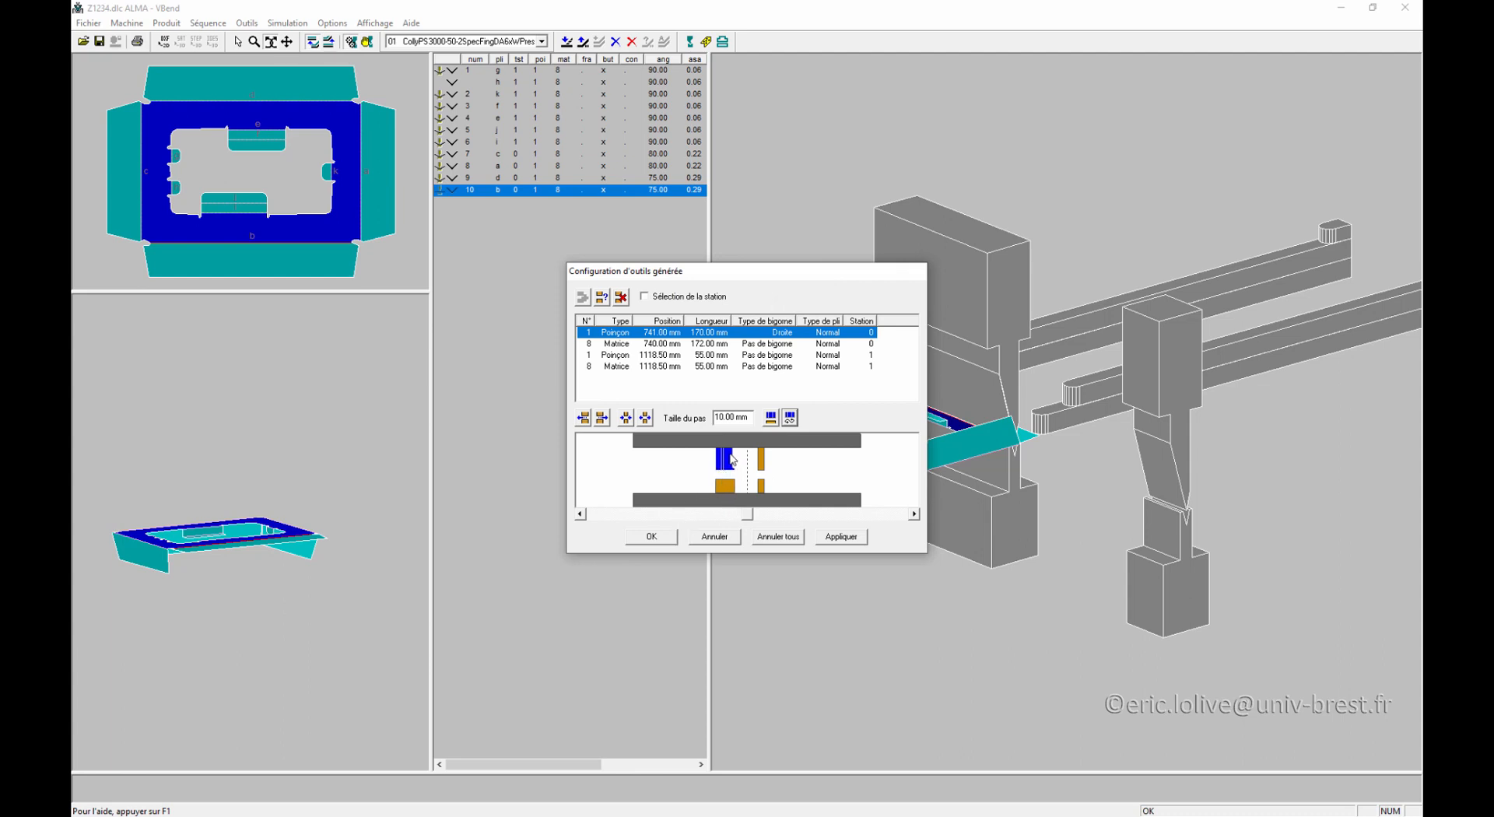
Step: Generate a segmentation for the 172 mm die at station 0 from the available segments
{"action": "left_click", "coordinate": [724, 485]}
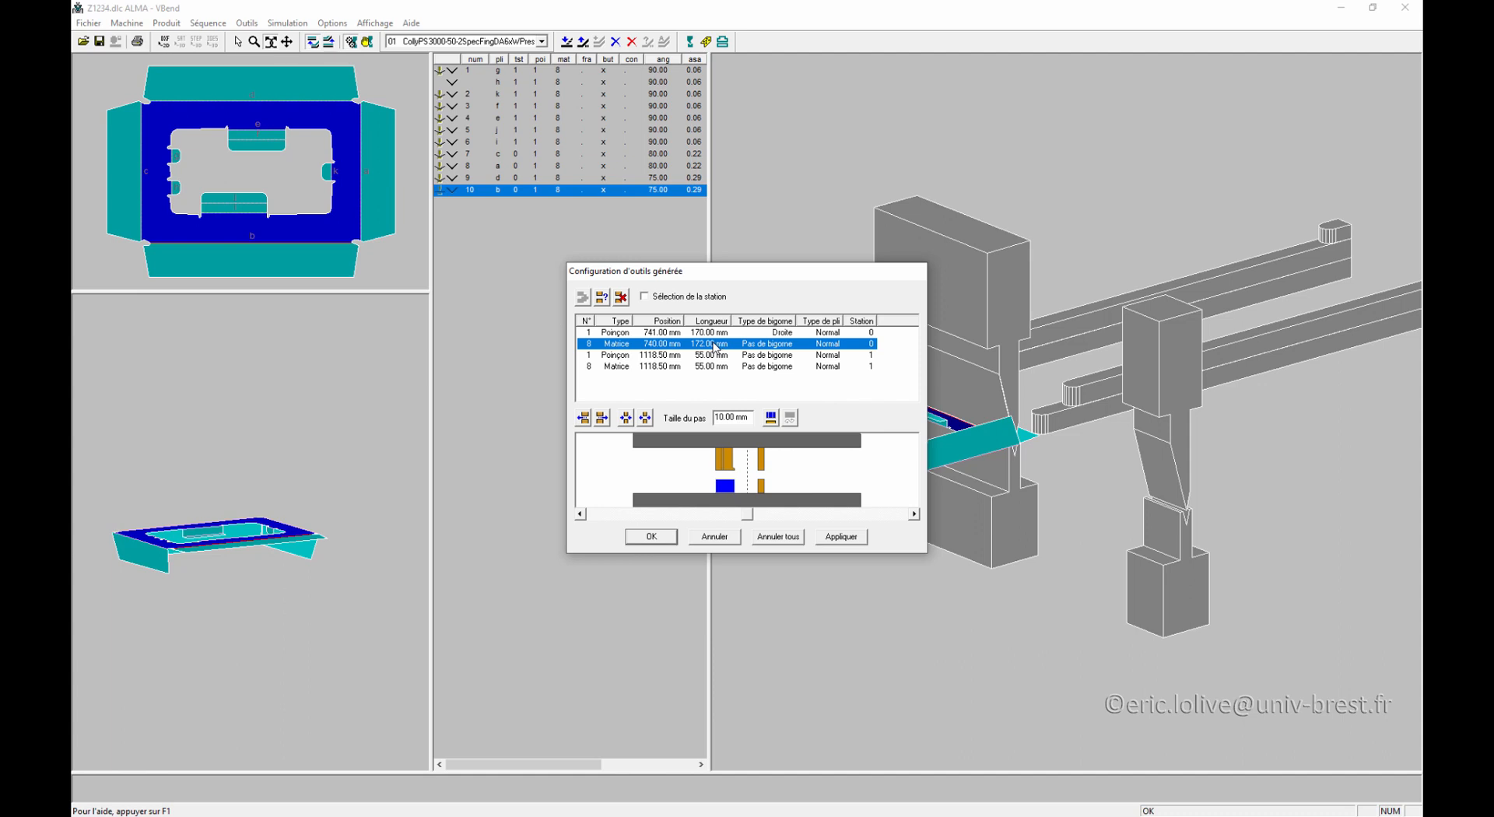
{"action": "left_click", "coordinate": [770, 418]}
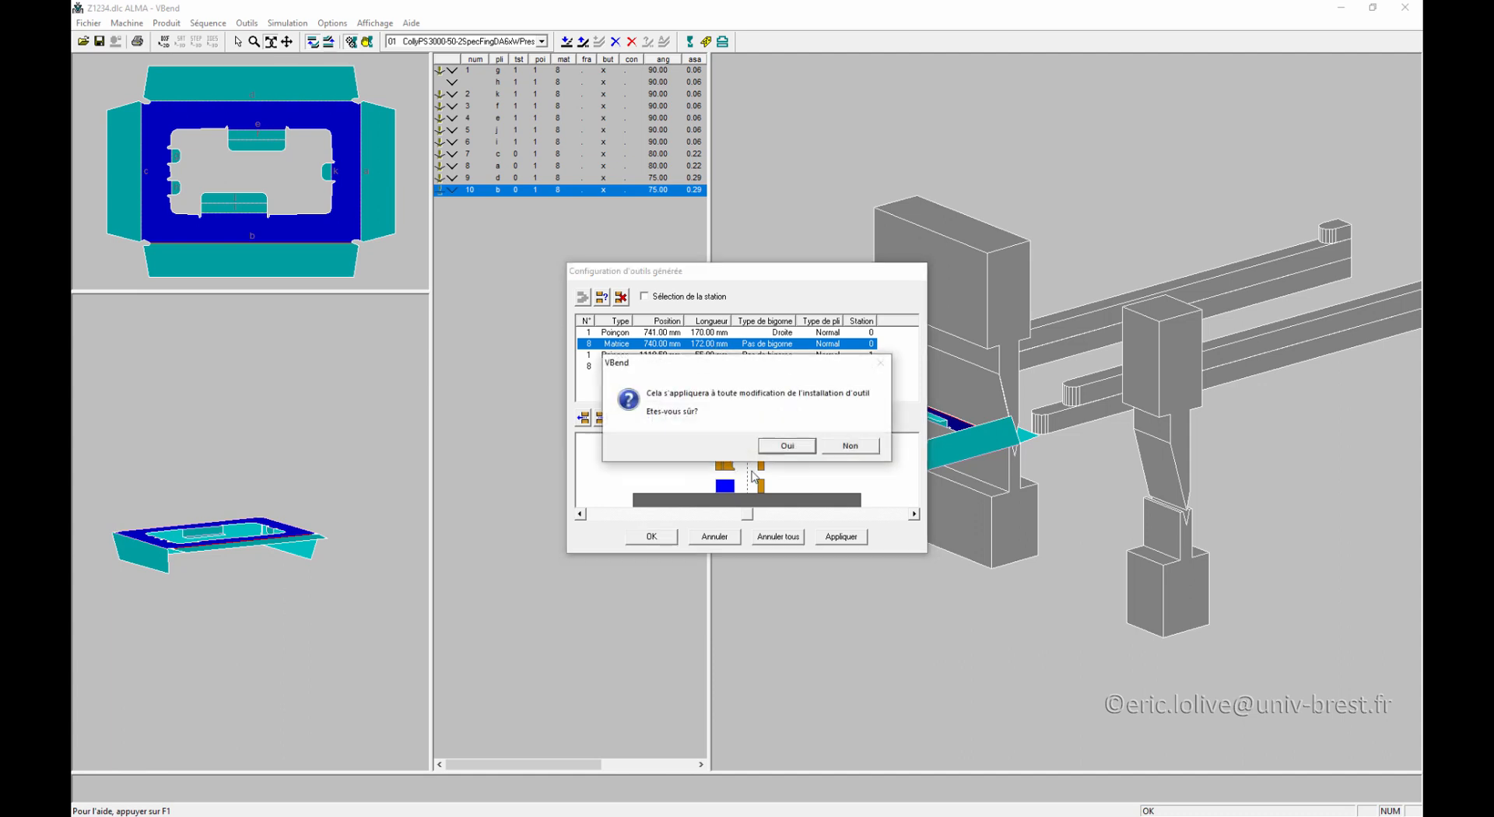
{"action": "left_click", "coordinate": [786, 445]}
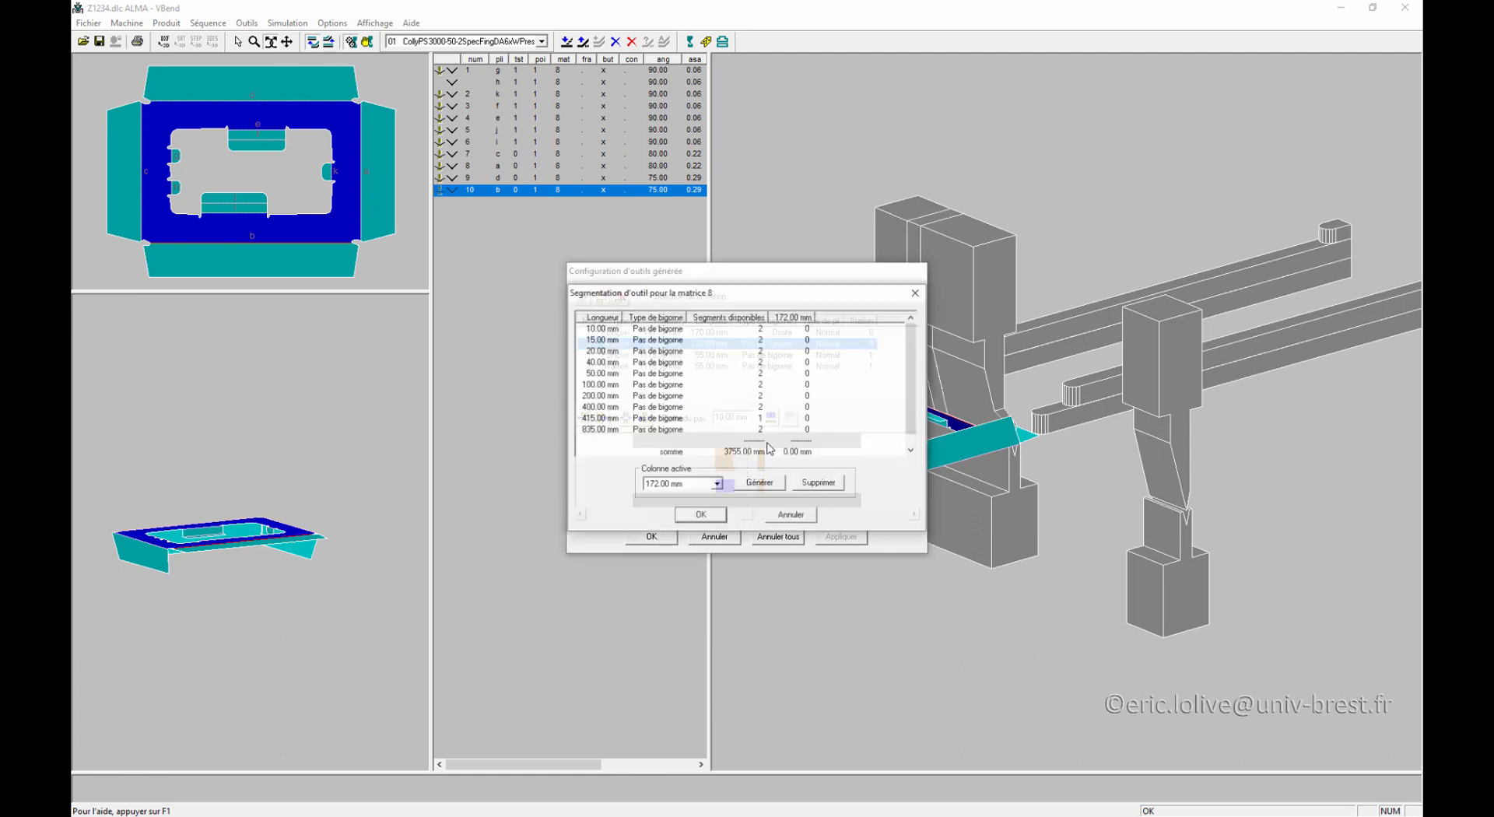
{"action": "left_click", "coordinate": [766, 487]}
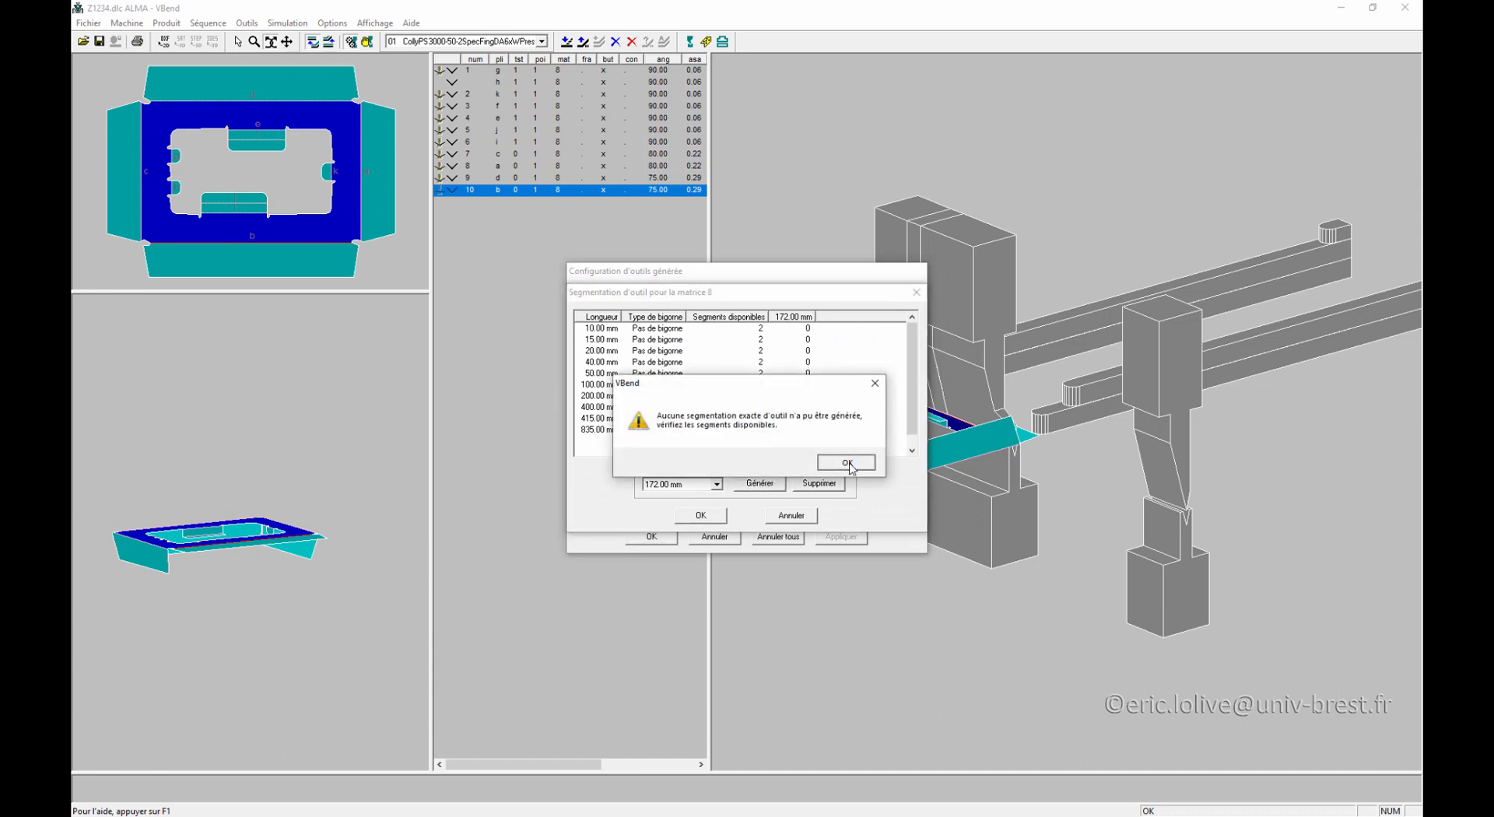
{"action": "left_click", "coordinate": [848, 463]}
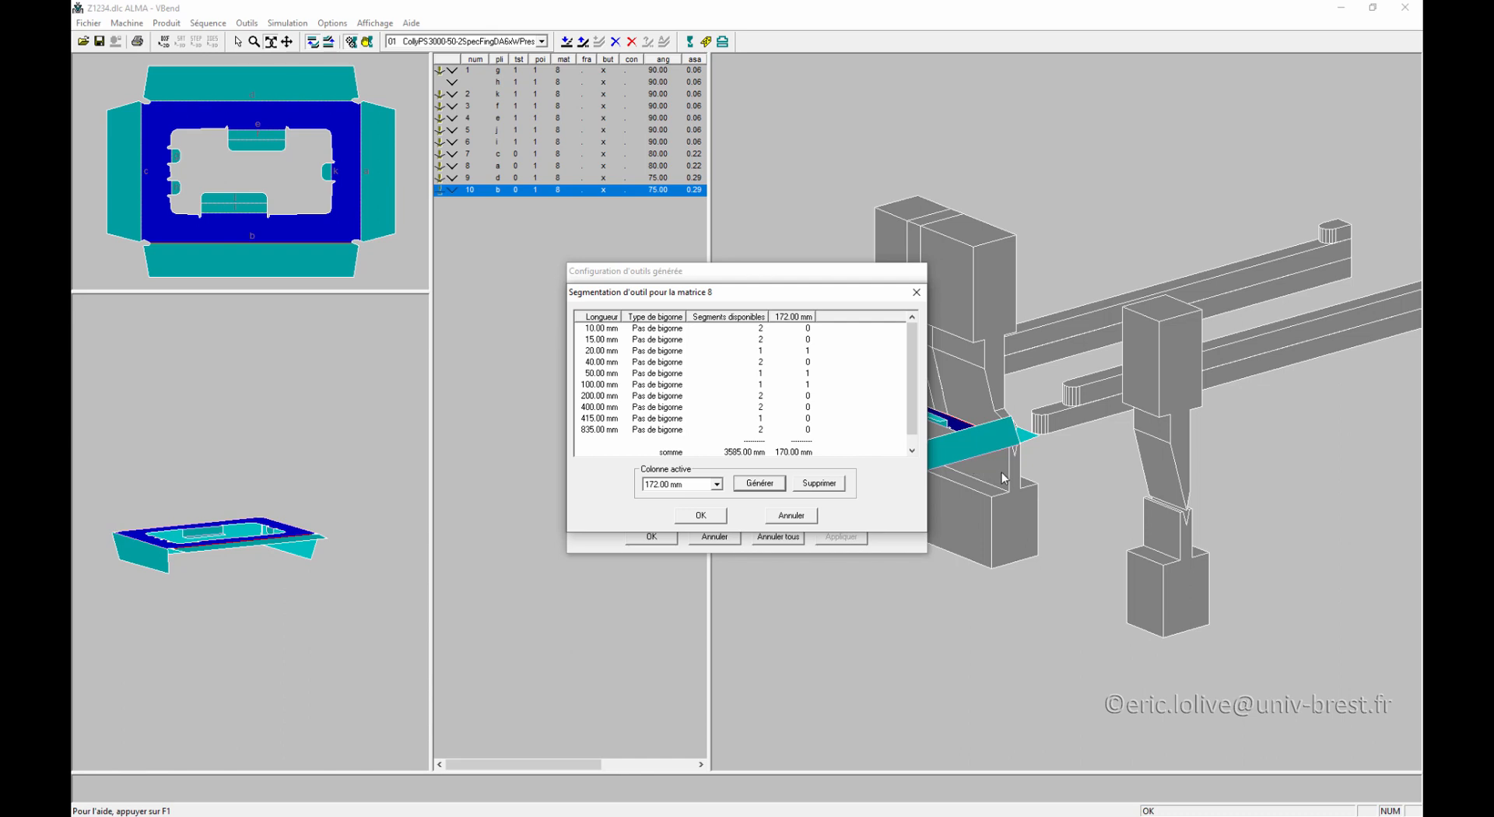
Step: Clear the die's generated segmentation, assign one 200 mm segment instead, and accept the tool configuration with the resulting die length
{"action": "left_click", "coordinate": [824, 484]}
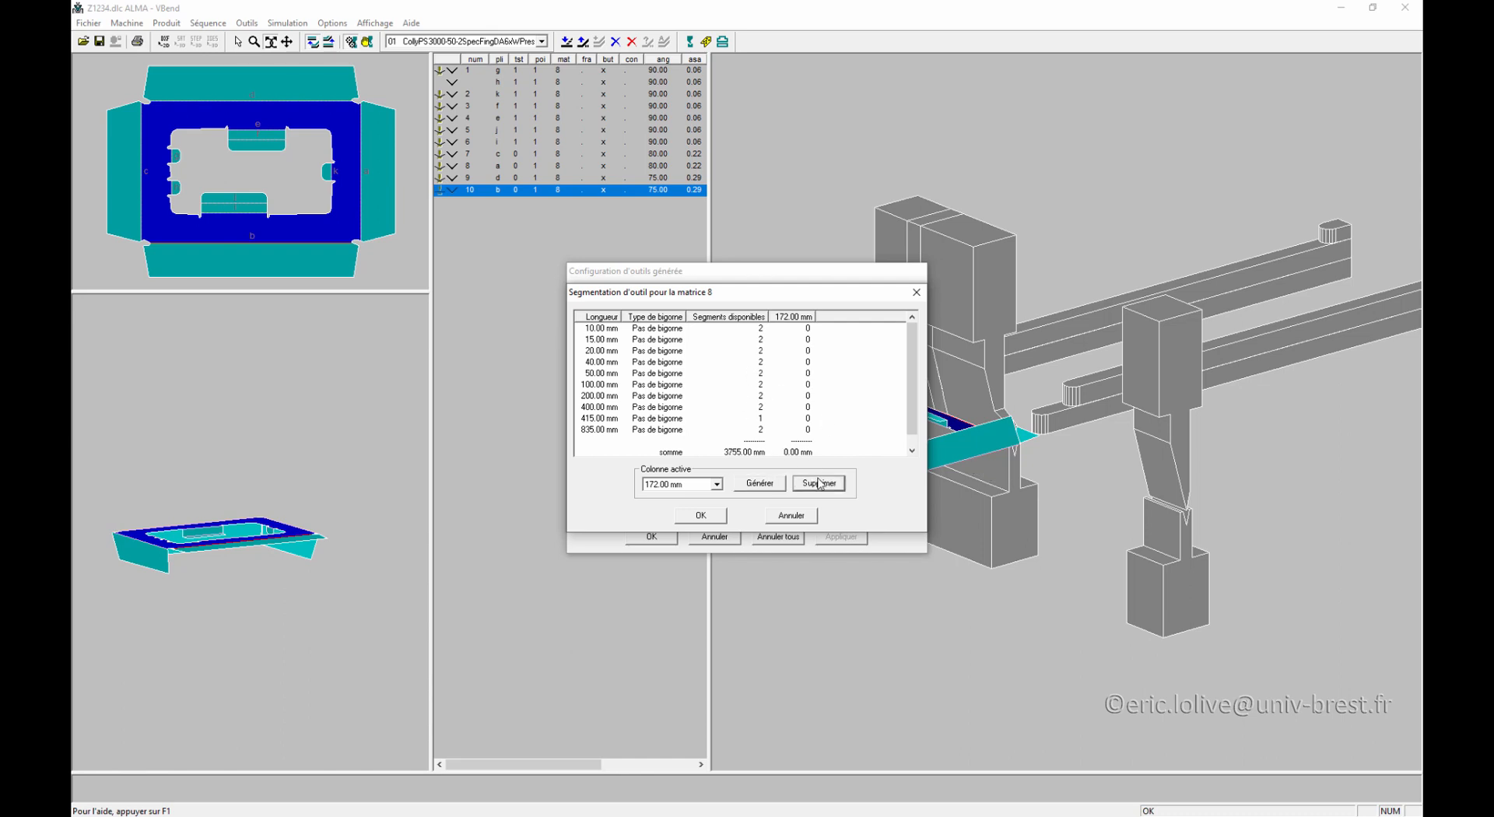
{"action": "left_click", "coordinate": [808, 404]}
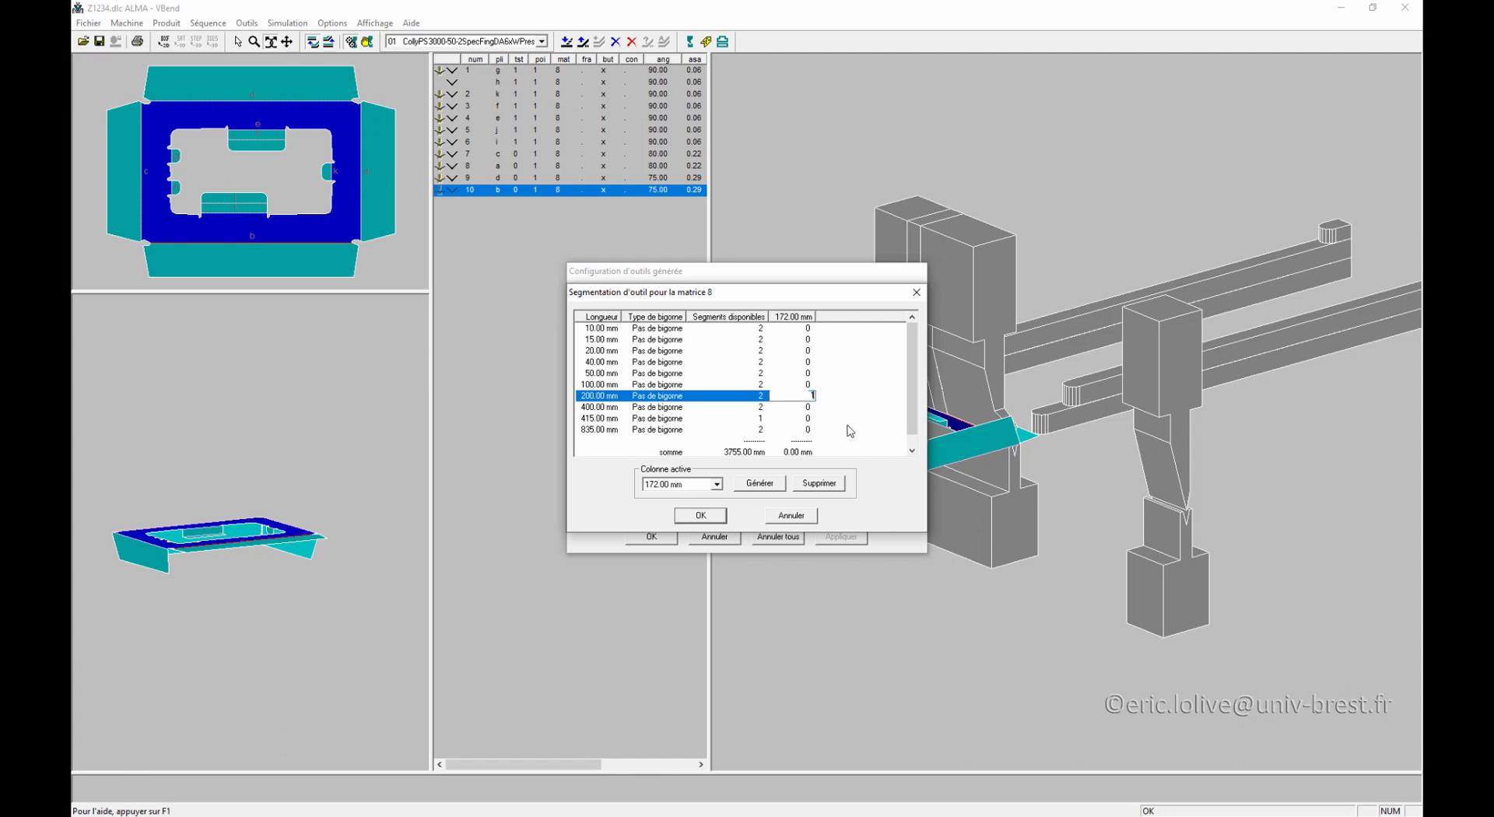
{"action": "key", "text": "Return"}
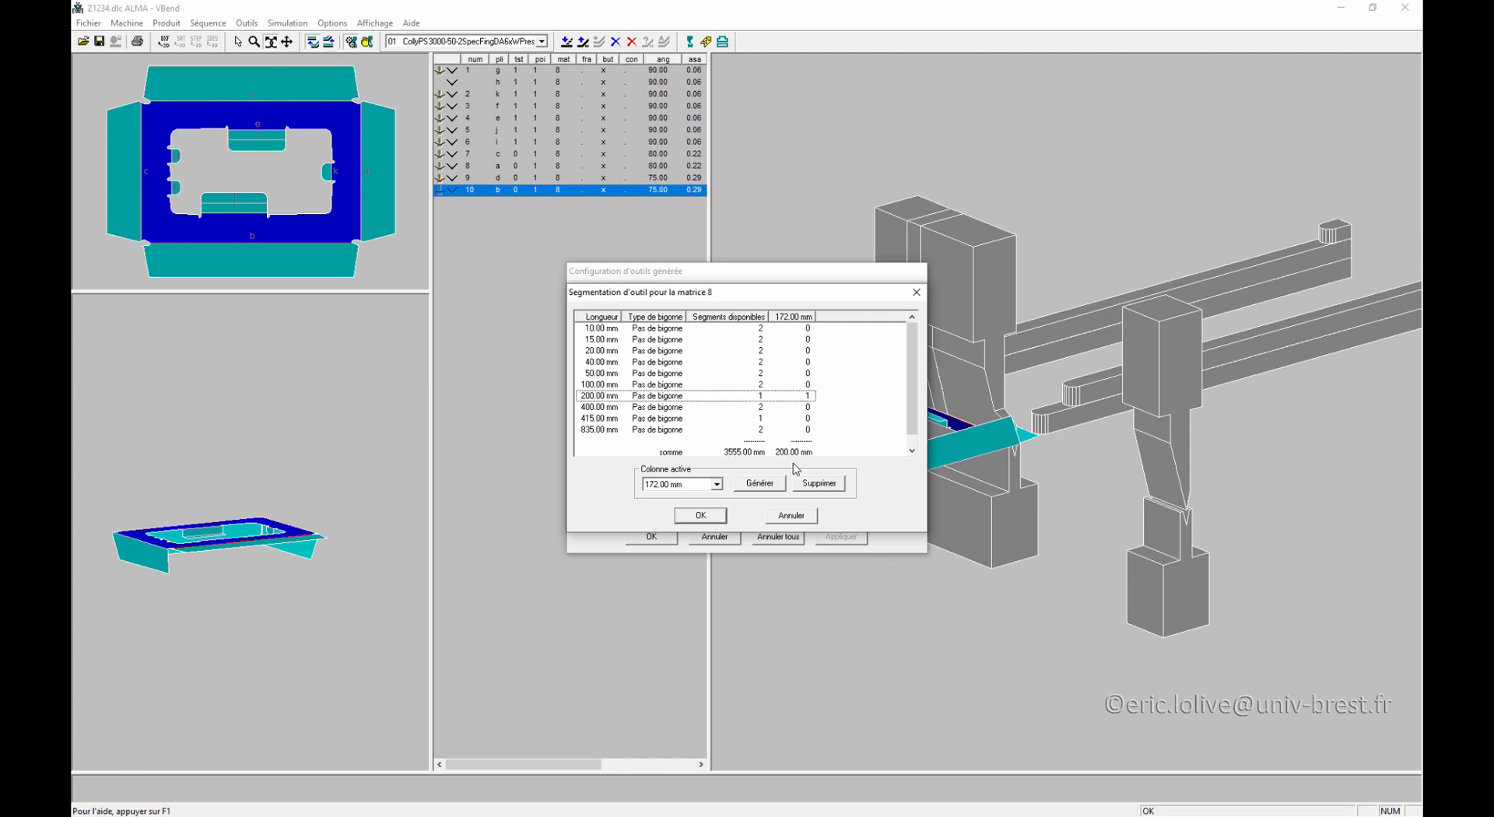
{"action": "left_click", "coordinate": [717, 519]}
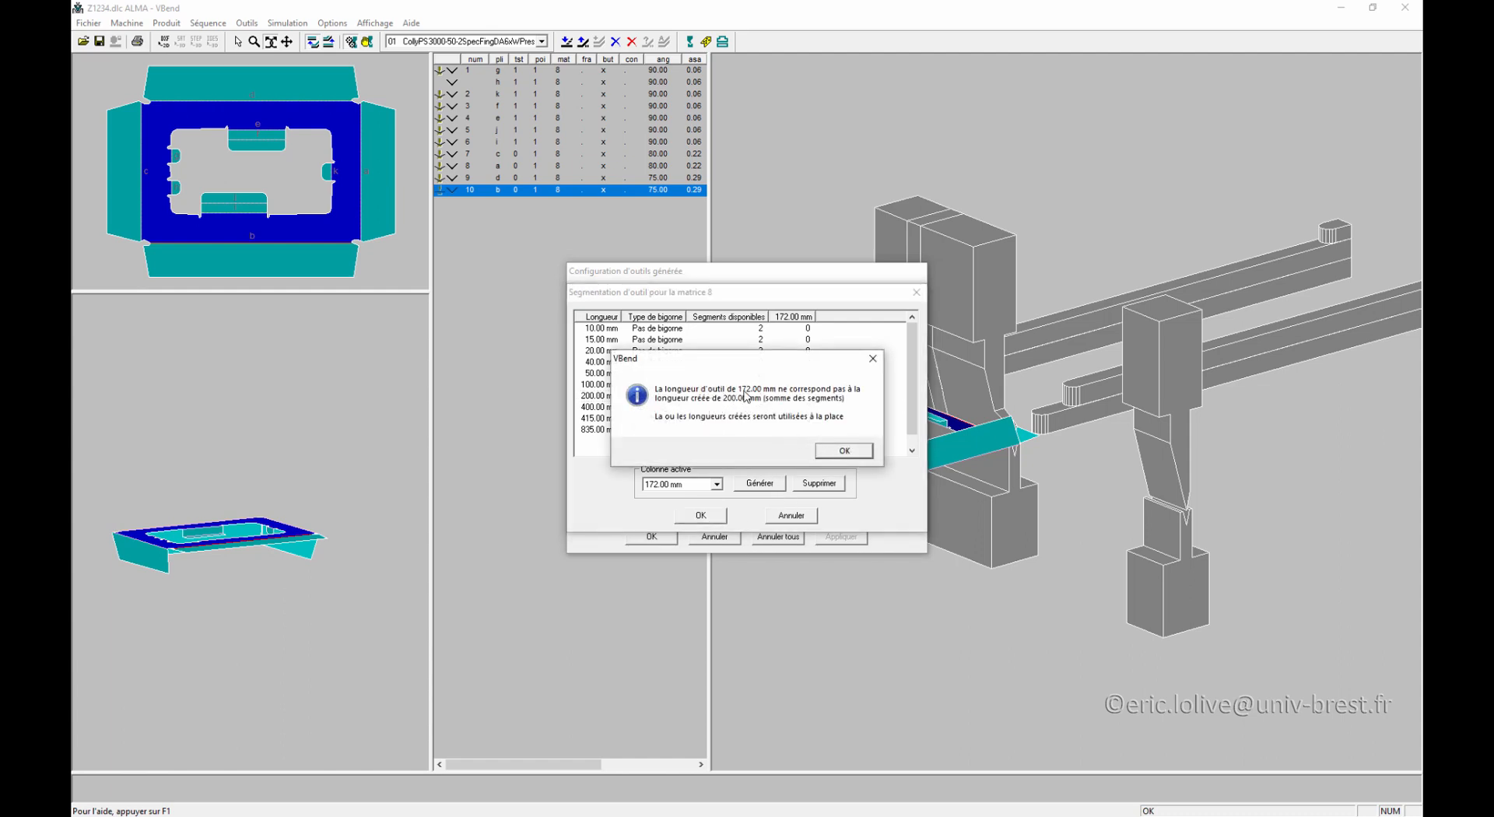
{"action": "left_click", "coordinate": [837, 451]}
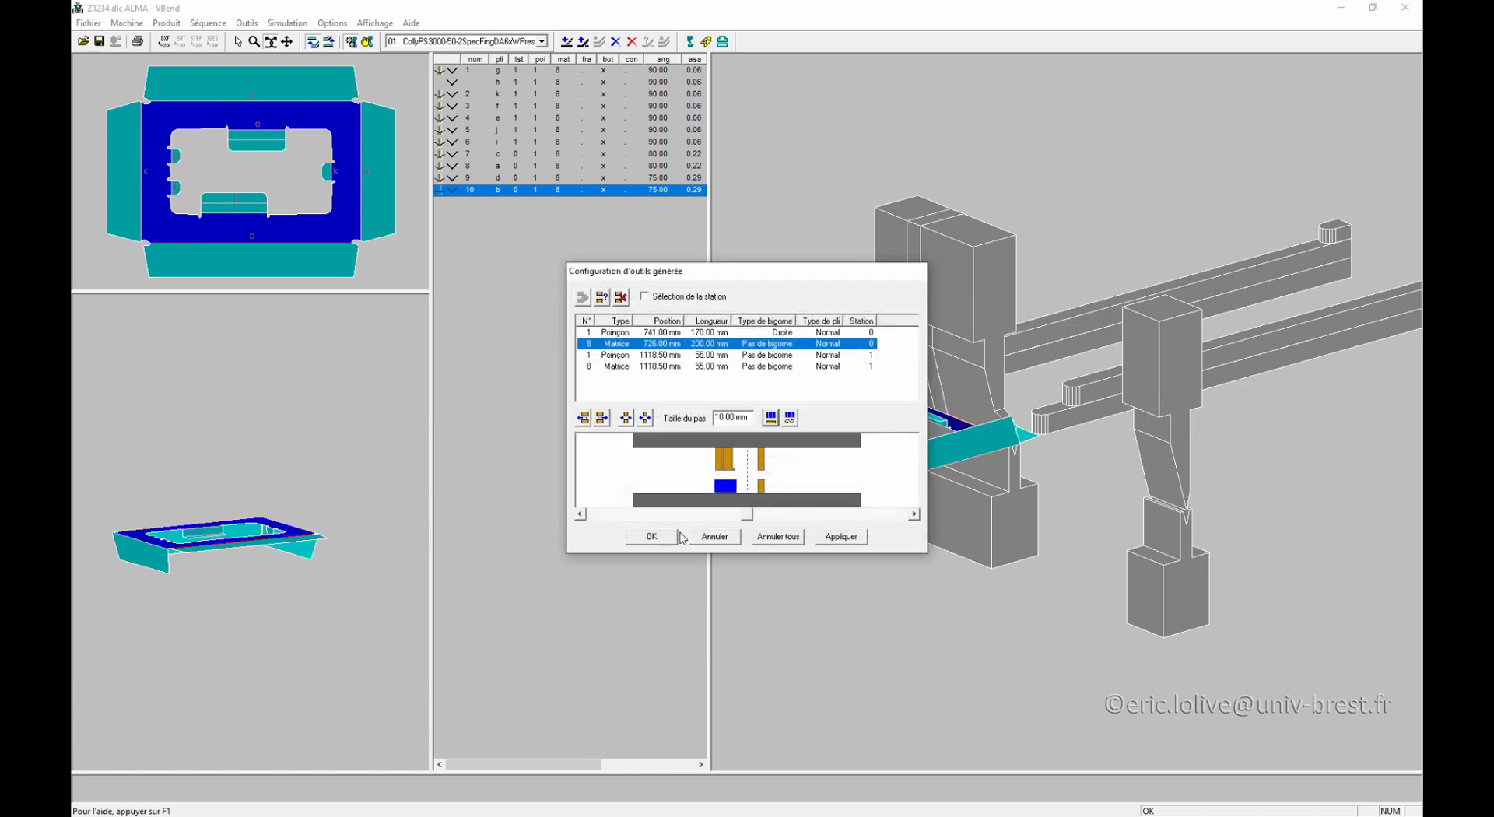
{"action": "left_click", "coordinate": [652, 537]}
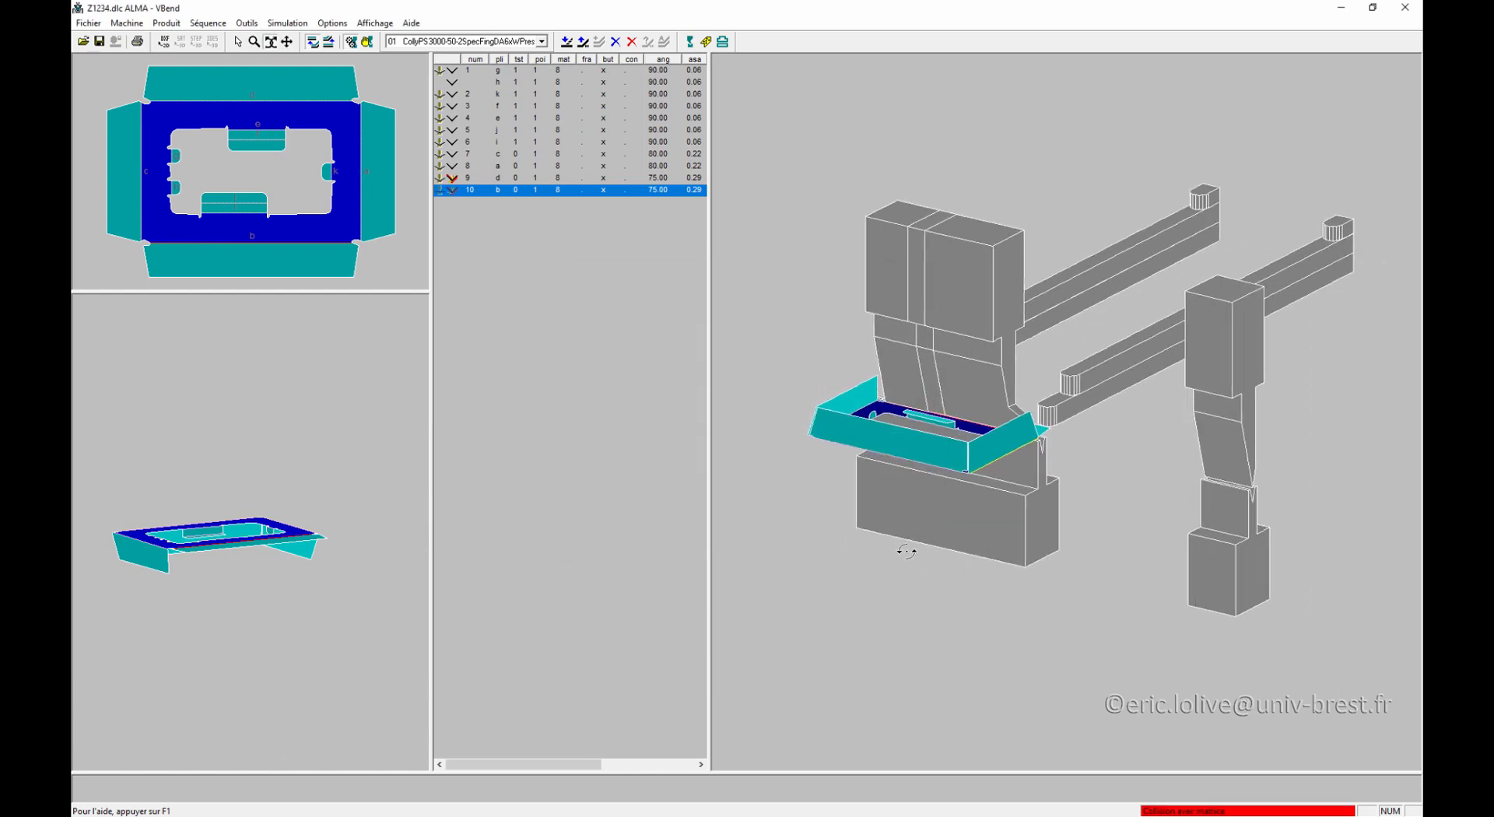
Step: Examine how the part sits over the 200 mm die and show bend 10 in its folded position
{"action": "mouse_move", "coordinate": [951, 534]}
{"action": "left_mouse_down"}
{"action": "mouse_move", "coordinate": [887, 540]}
{"action": "mouse_move", "coordinate": [930, 524]}
{"action": "left_mouse_up"}
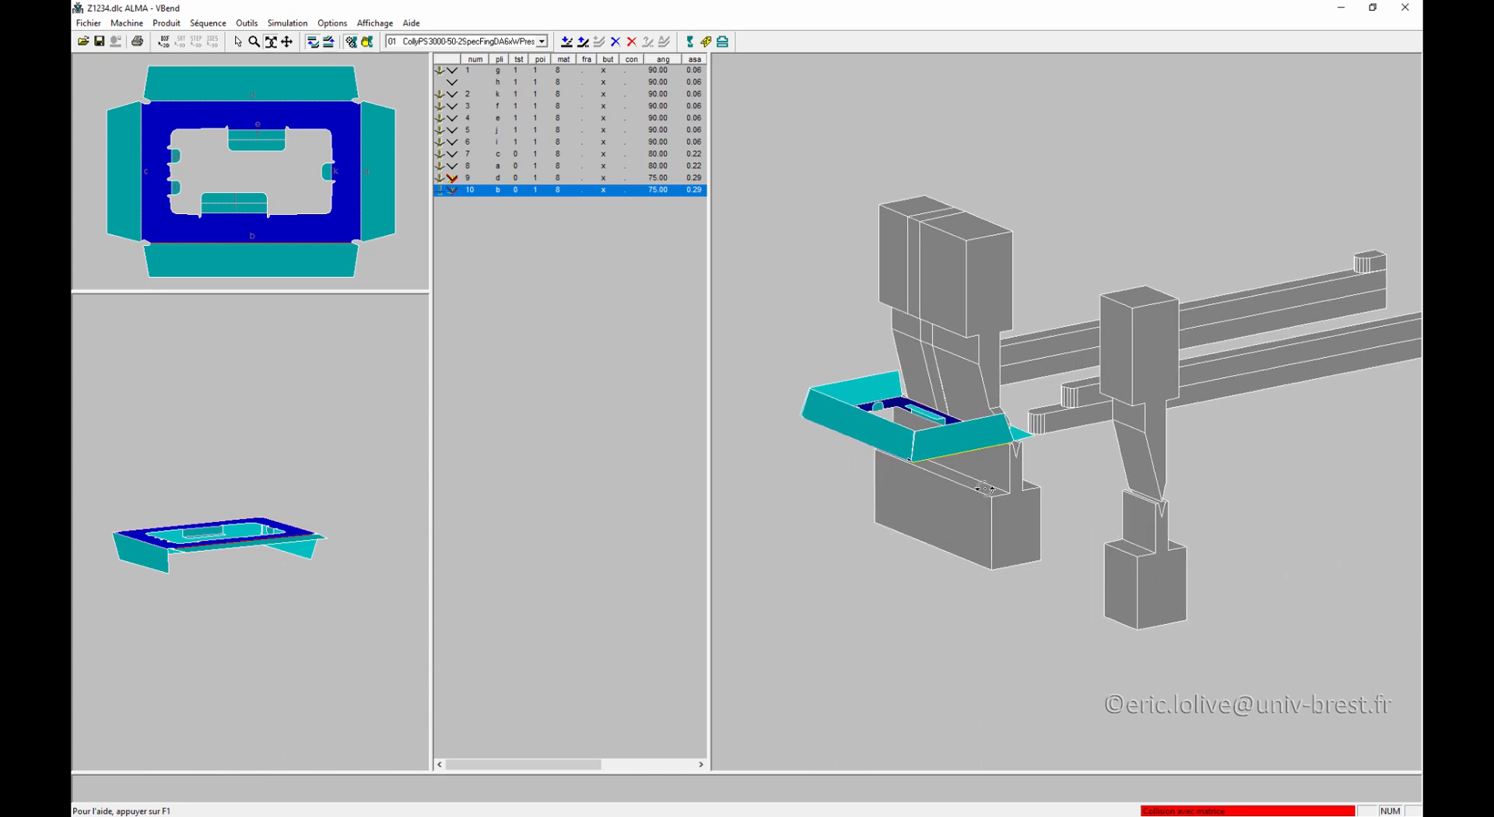
{"action": "right_click_drag", "start_coordinate": [983, 510], "coordinate": [1004, 442]}
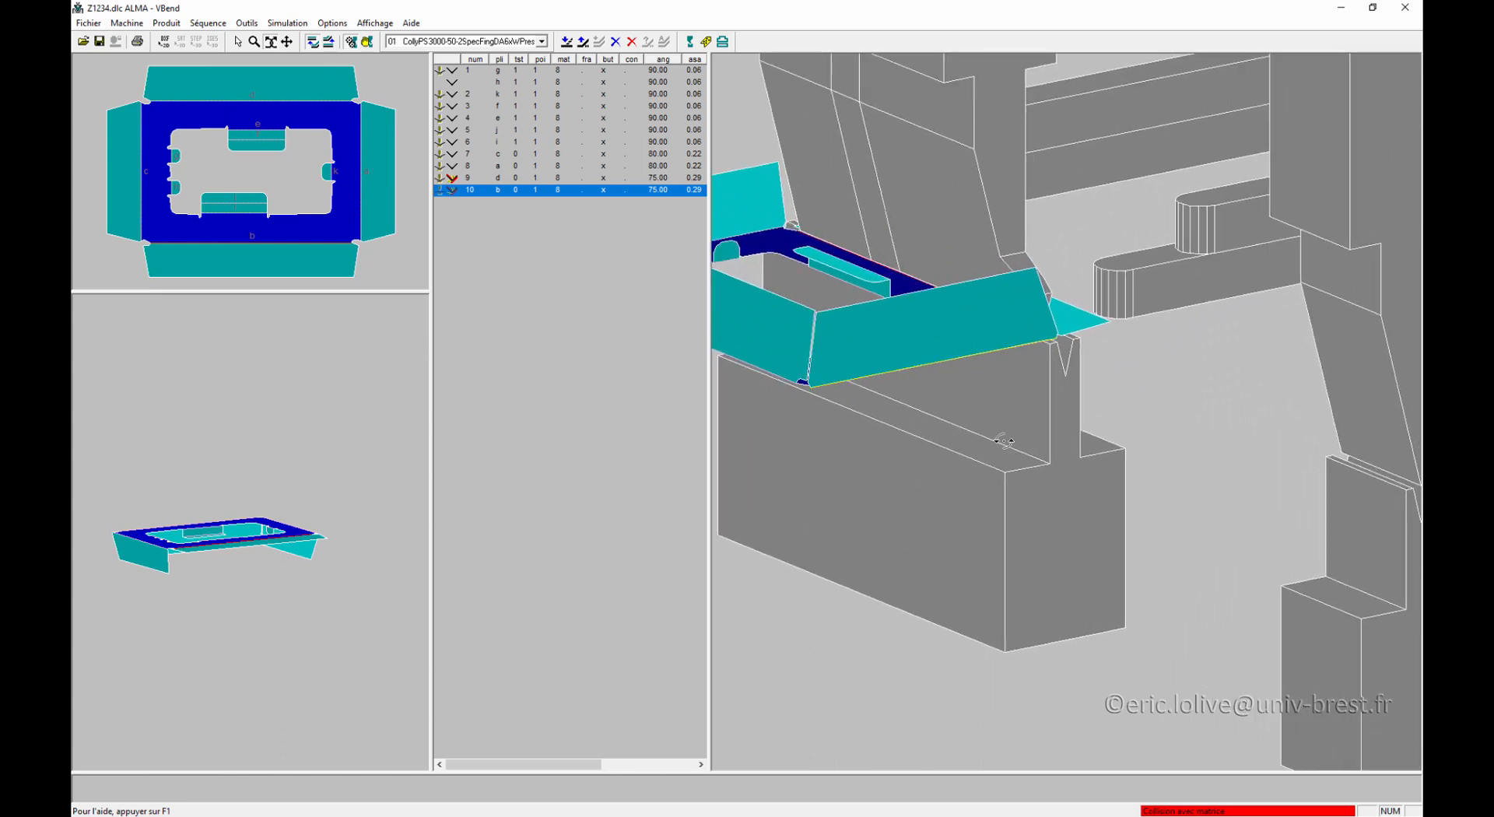
{"action": "left_click_drag", "start_coordinate": [1004, 442], "coordinate": [933, 335]}
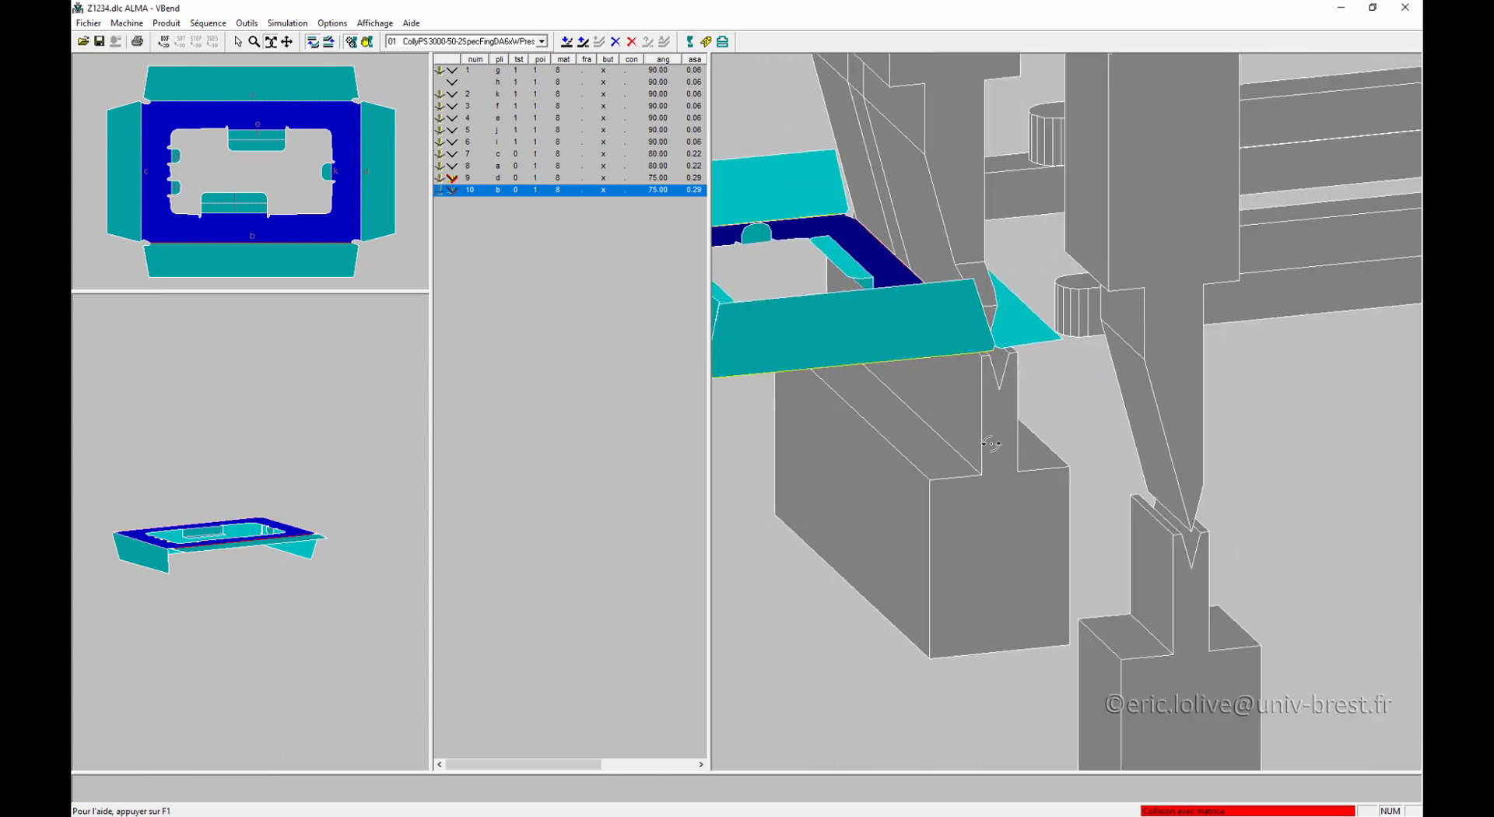
{"action": "right_click", "coordinate": [916, 334]}
{"action": "left_click", "coordinate": [947, 355]}
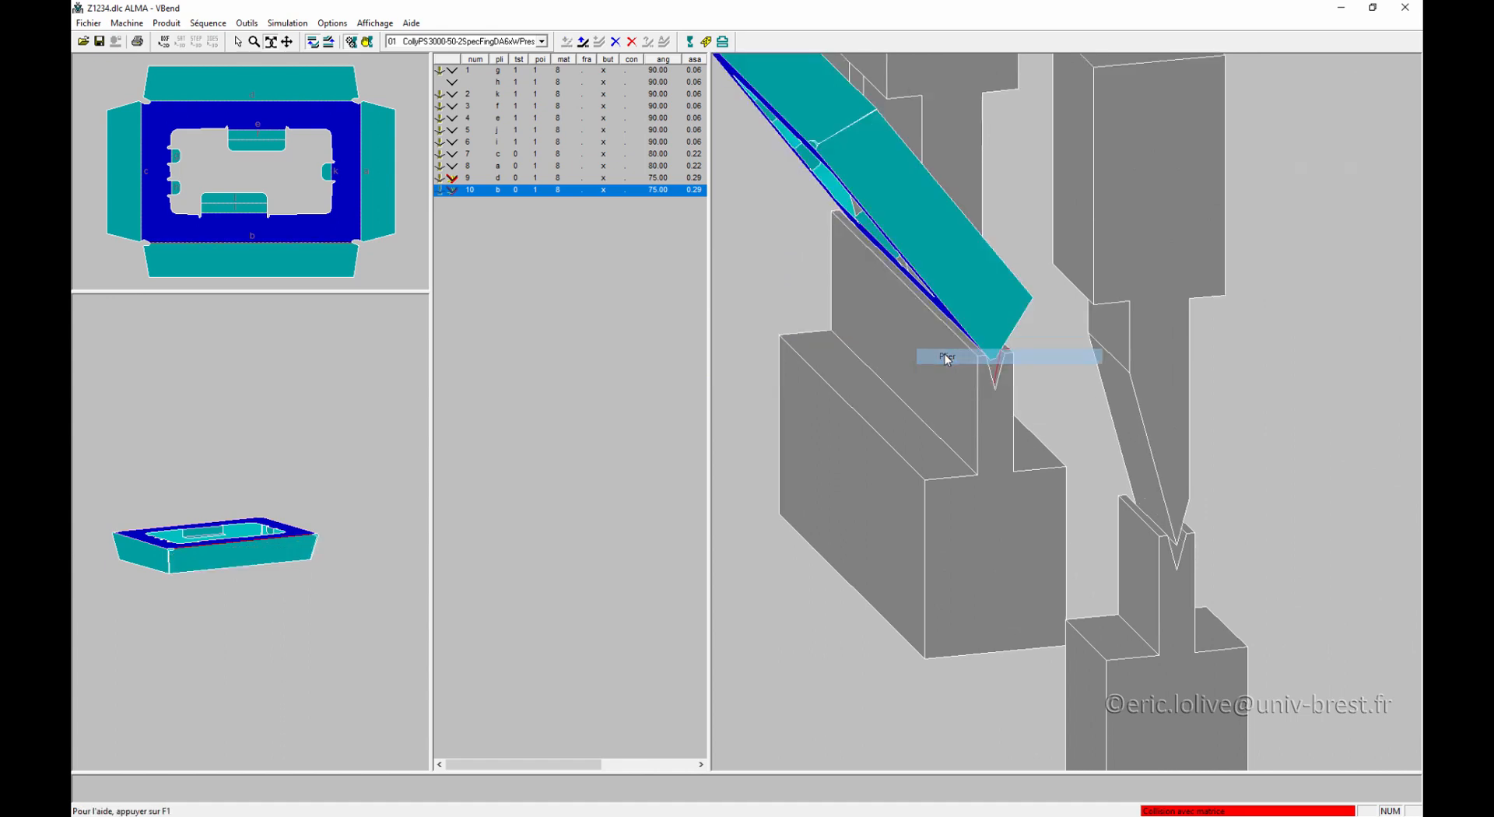
Step: Examine closely where the folded flanges meet the die's V-opening, checking for collisions from several sides
{"action": "middle_click_drag", "start_coordinate": [992, 381], "coordinate": [986, 227]}
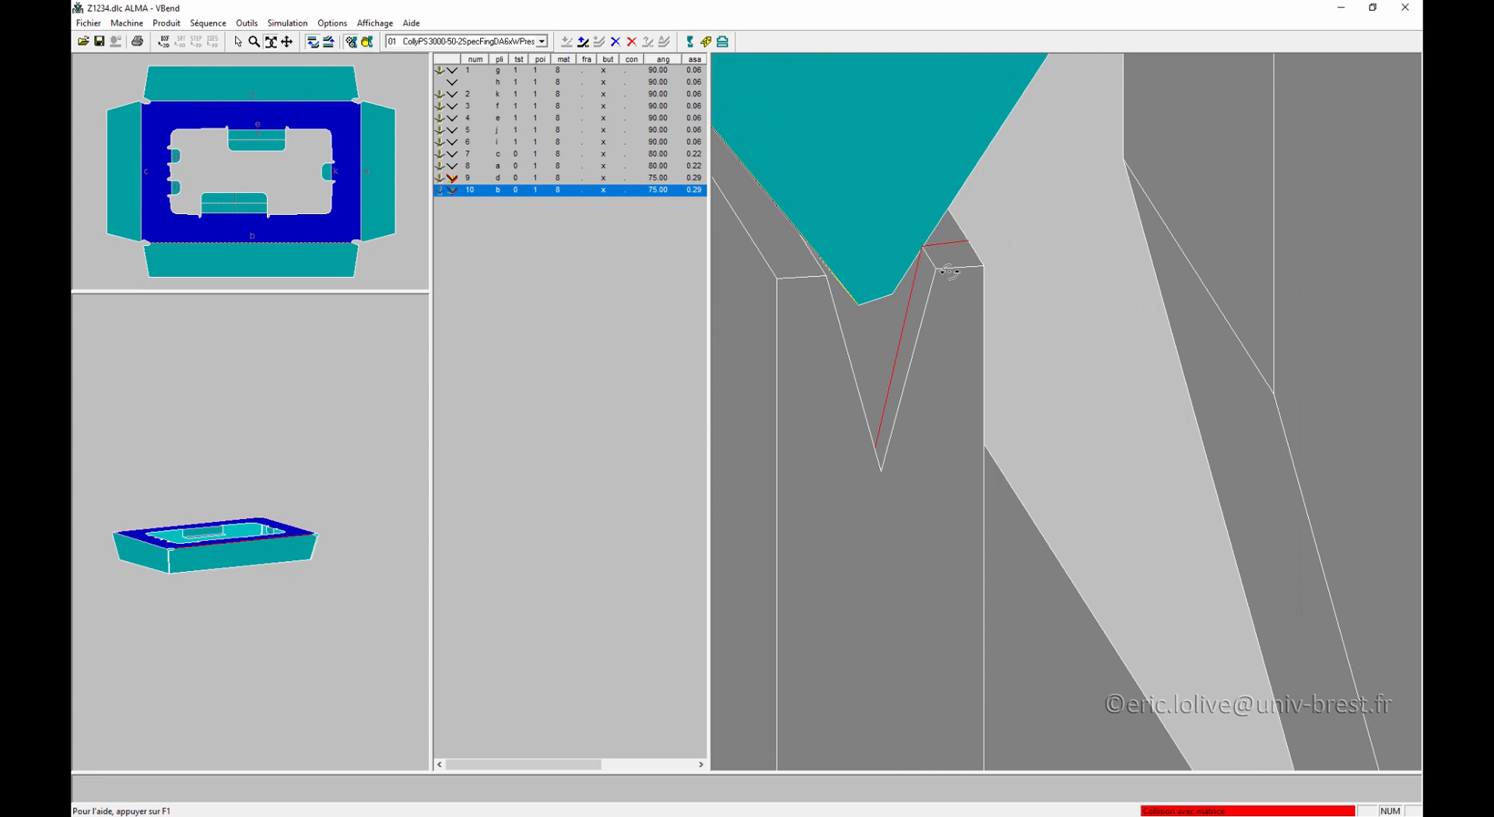
{"action": "left_click_drag", "start_coordinate": [927, 242], "coordinate": [910, 292]}
{"action": "middle_click_drag", "start_coordinate": [911, 293], "coordinate": [940, 378]}
{"action": "right_click_drag", "start_coordinate": [934, 320], "coordinate": [1165, 391]}
{"action": "left_click_drag", "start_coordinate": [1164, 392], "coordinate": [864, 362]}
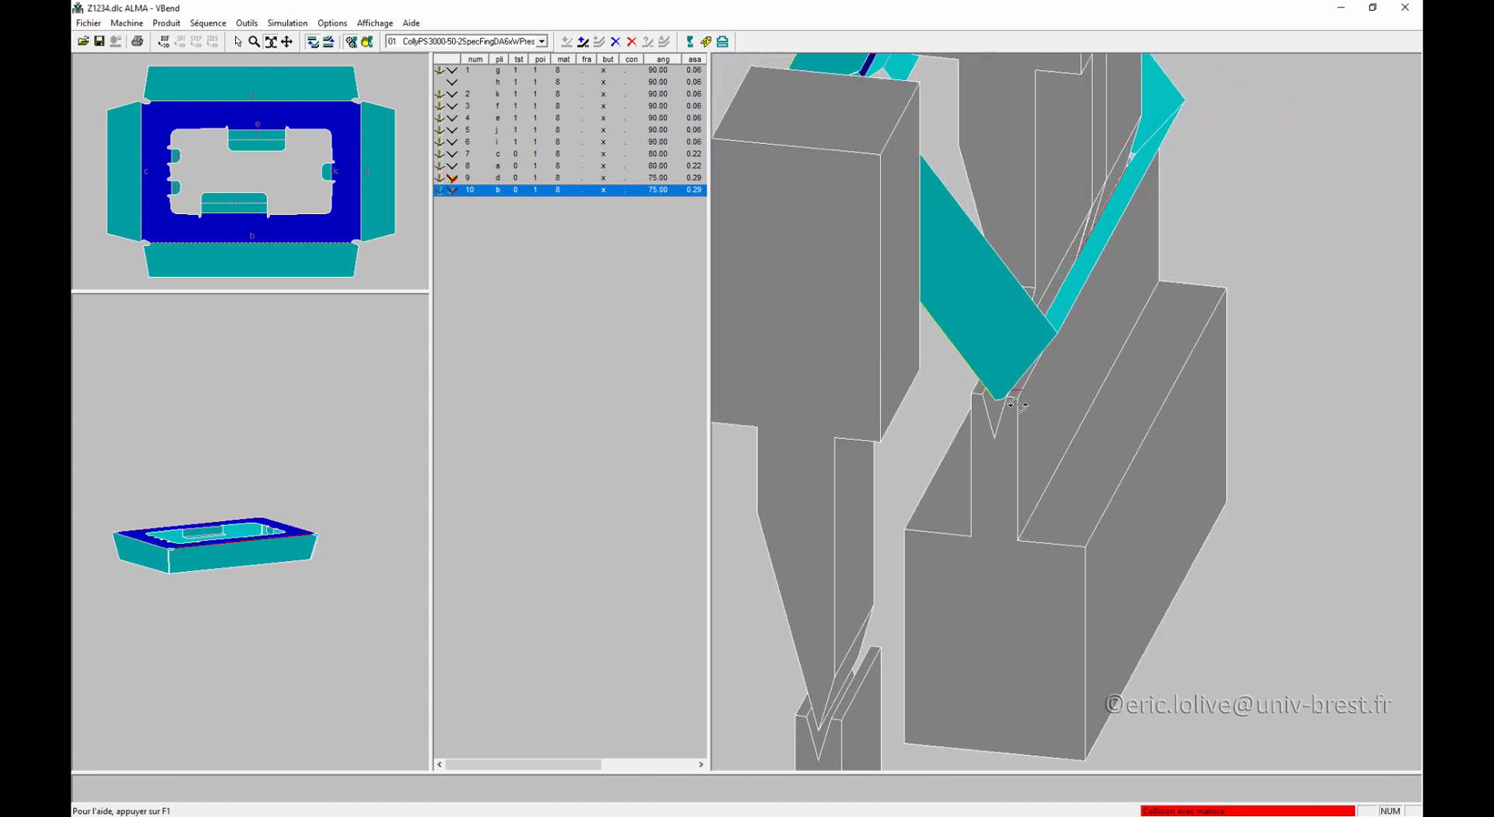
{"action": "scroll", "coordinate": [1016, 405], "scroll_direction": "up", "scroll_amount": 6}
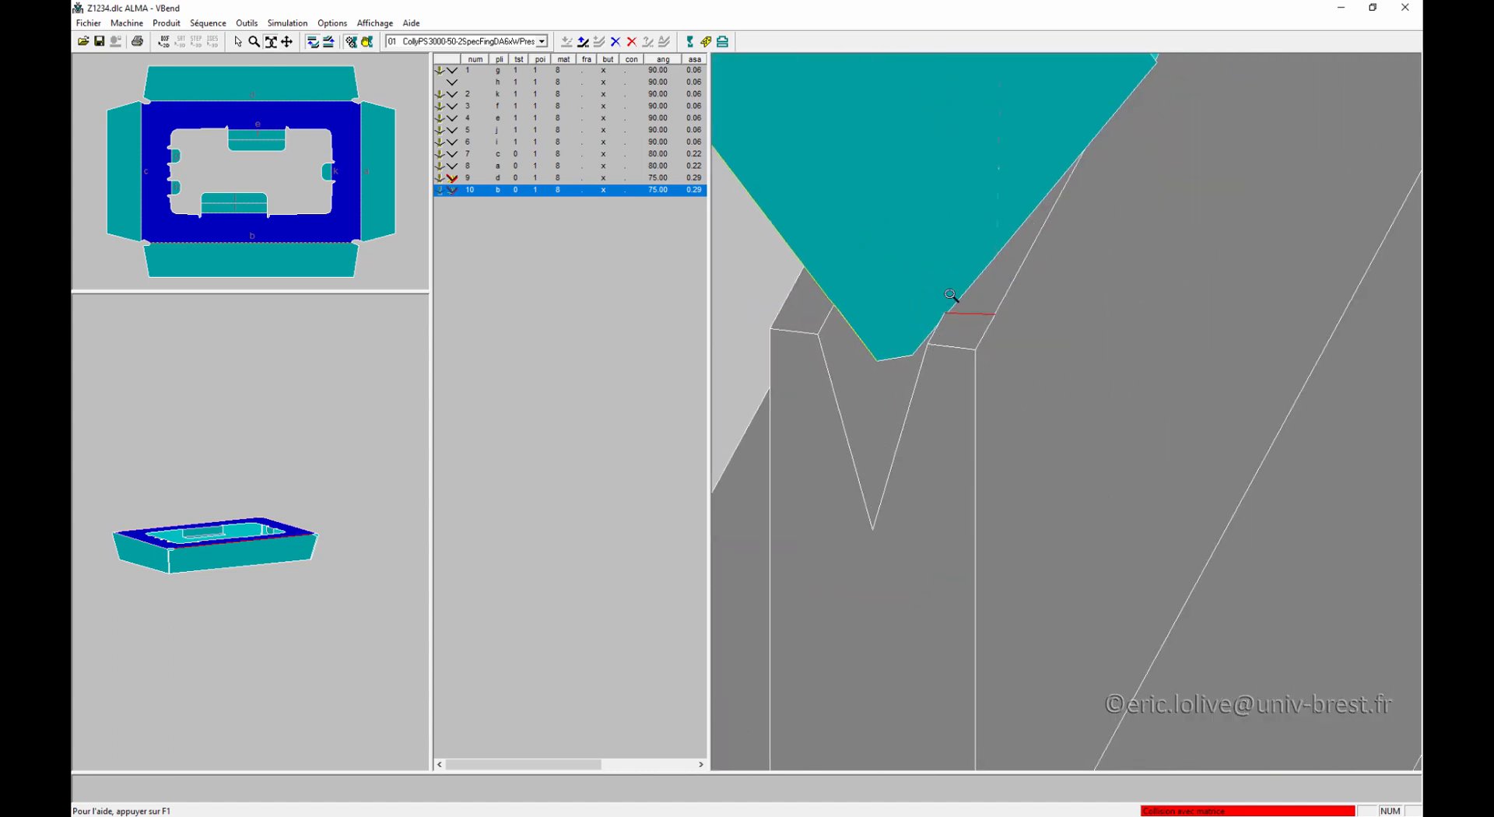
{"action": "scroll", "coordinate": [967, 344], "scroll_direction": "down", "scroll_amount": 5}
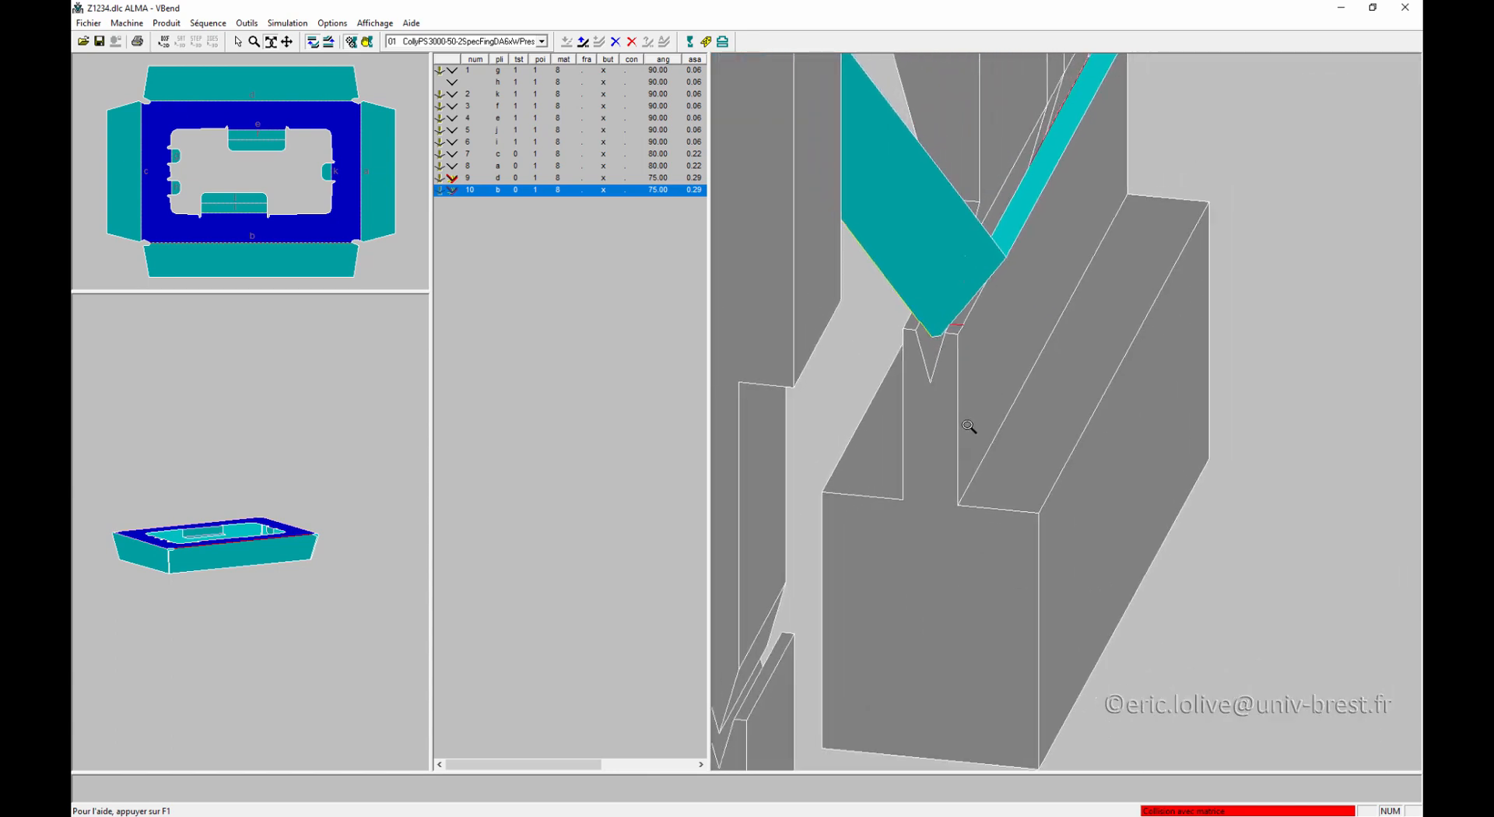
{"action": "left_click_drag", "start_coordinate": [915, 395], "coordinate": [826, 147]}
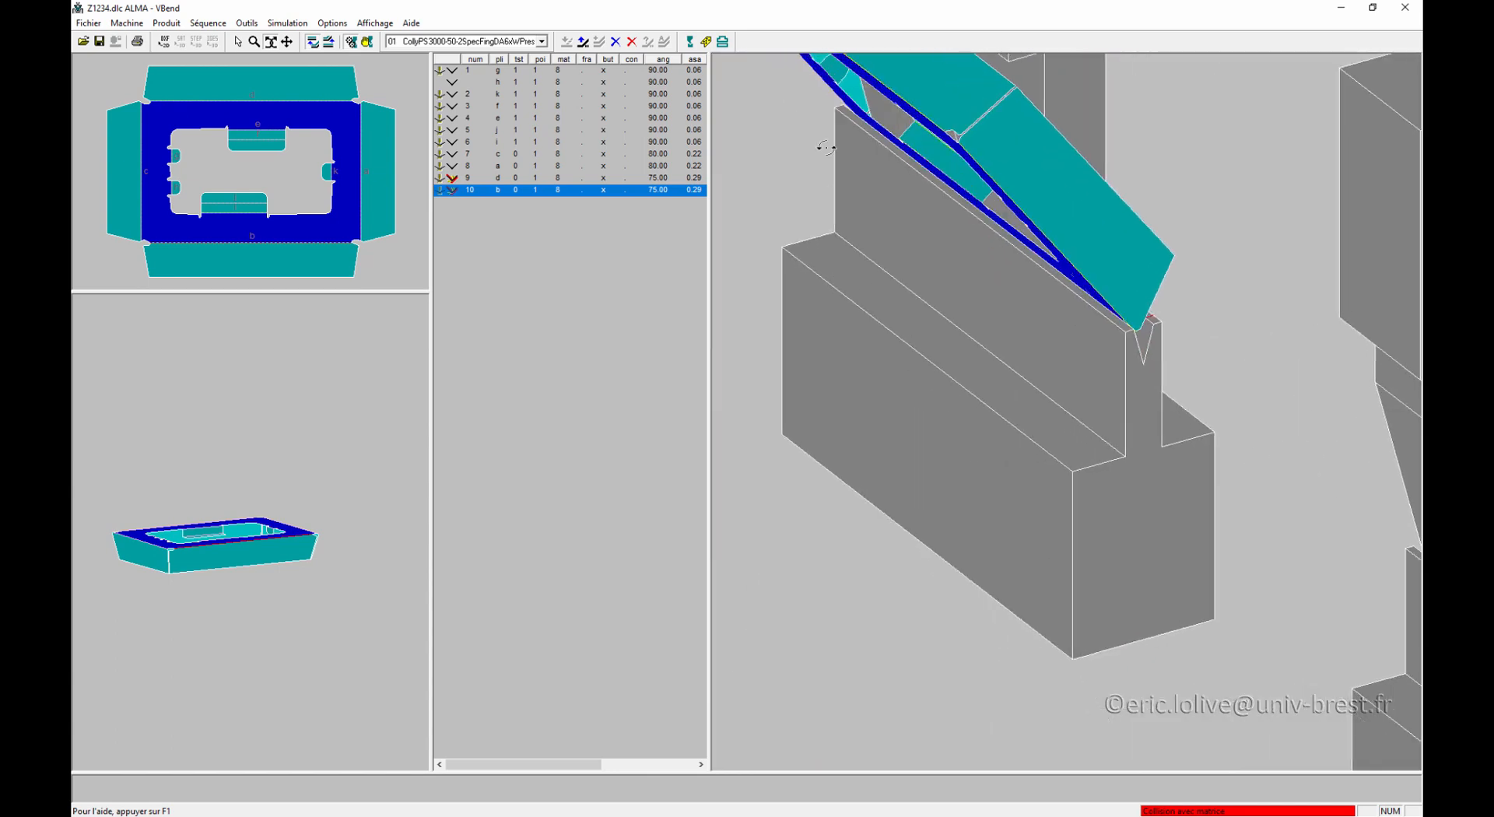
Step: Reopen the generated tool configuration, turn off station selection, and set the 200 mm die's length to 172 mm, erasing its segmentation
{"action": "left_click", "coordinate": [705, 41]}
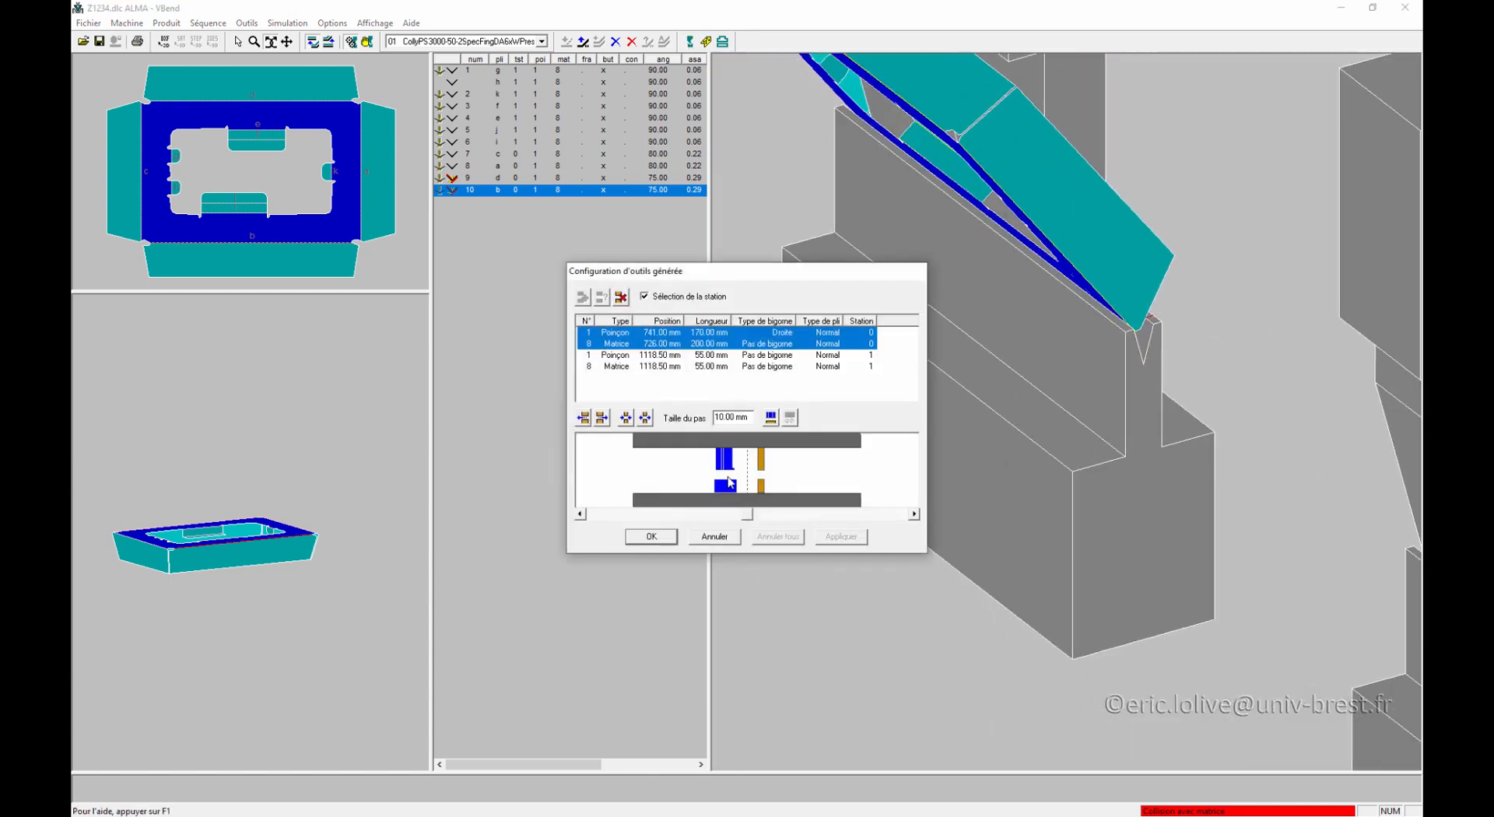
{"action": "left_click", "coordinate": [672, 302]}
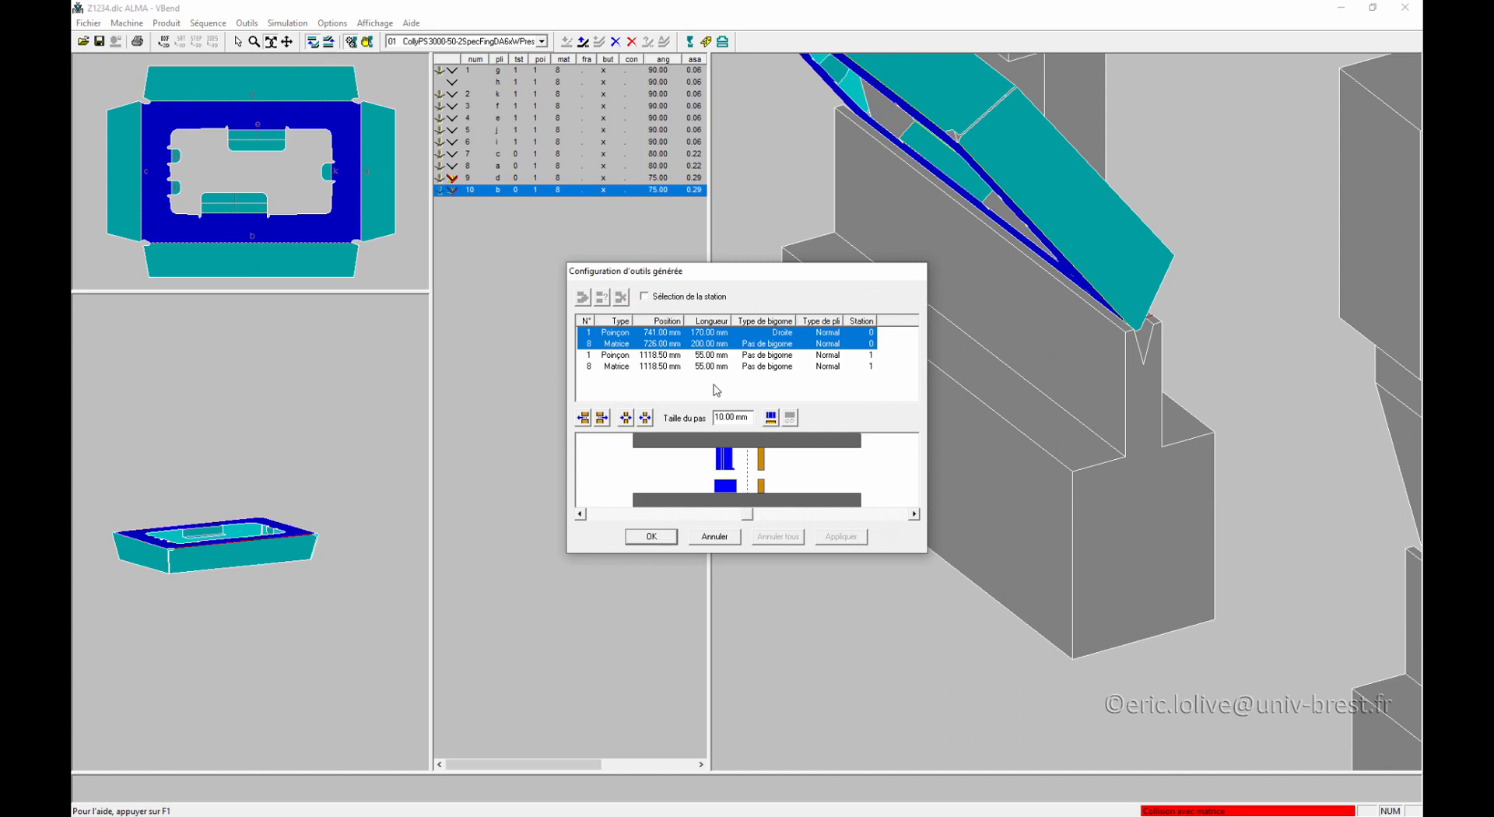
{"action": "left_click", "coordinate": [725, 489]}
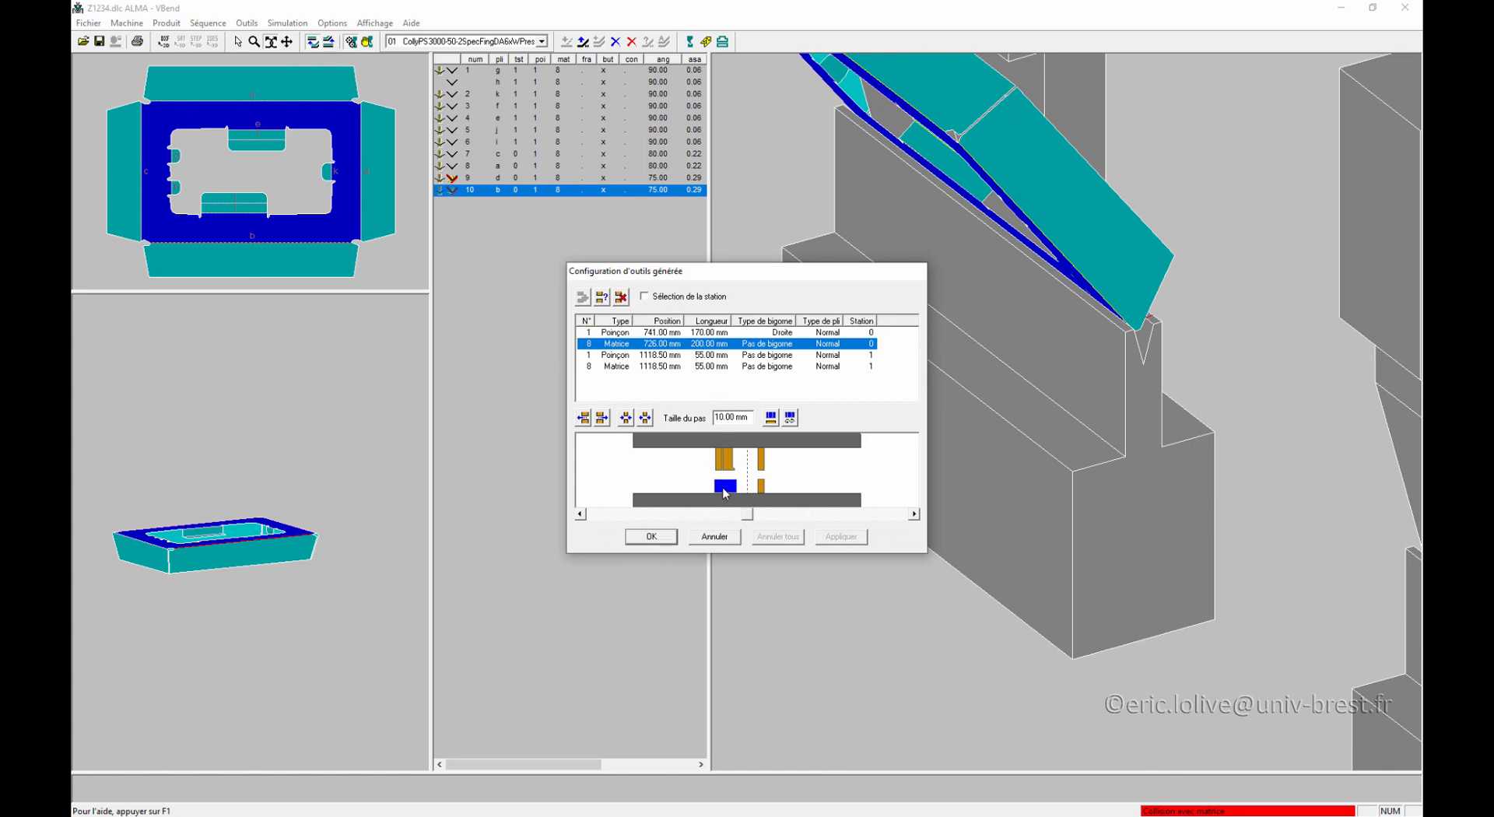
{"action": "left_click", "coordinate": [706, 349]}
{"action": "type", "text": "172"}
{"action": "left_click", "coordinate": [732, 357]}
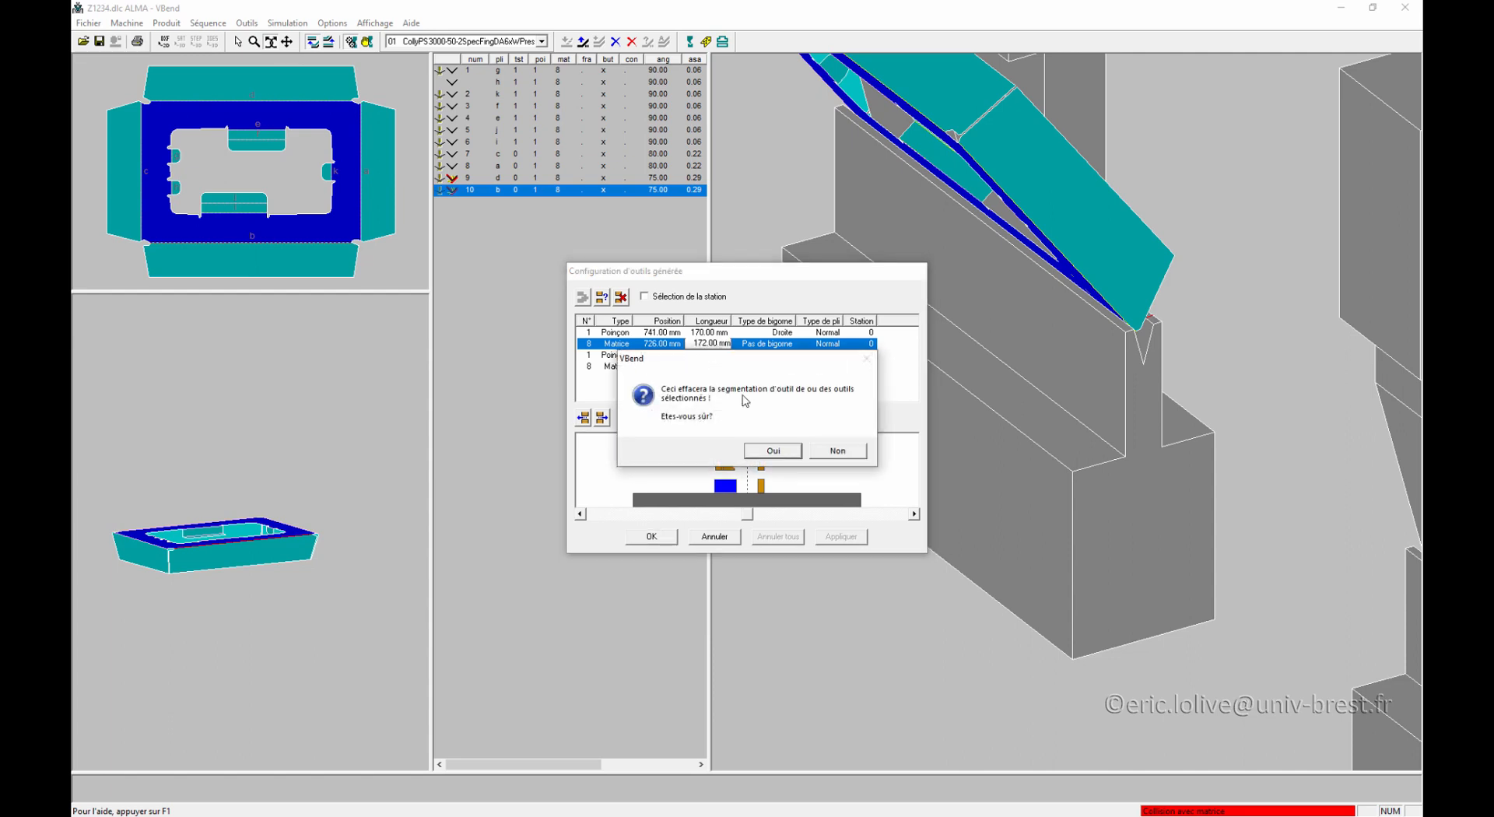
{"action": "left_click", "coordinate": [773, 448]}
Step: Generate a segmentation for the 172 mm die from the available segments and accept the resulting 170 mm length
{"action": "left_click", "coordinate": [732, 487]}
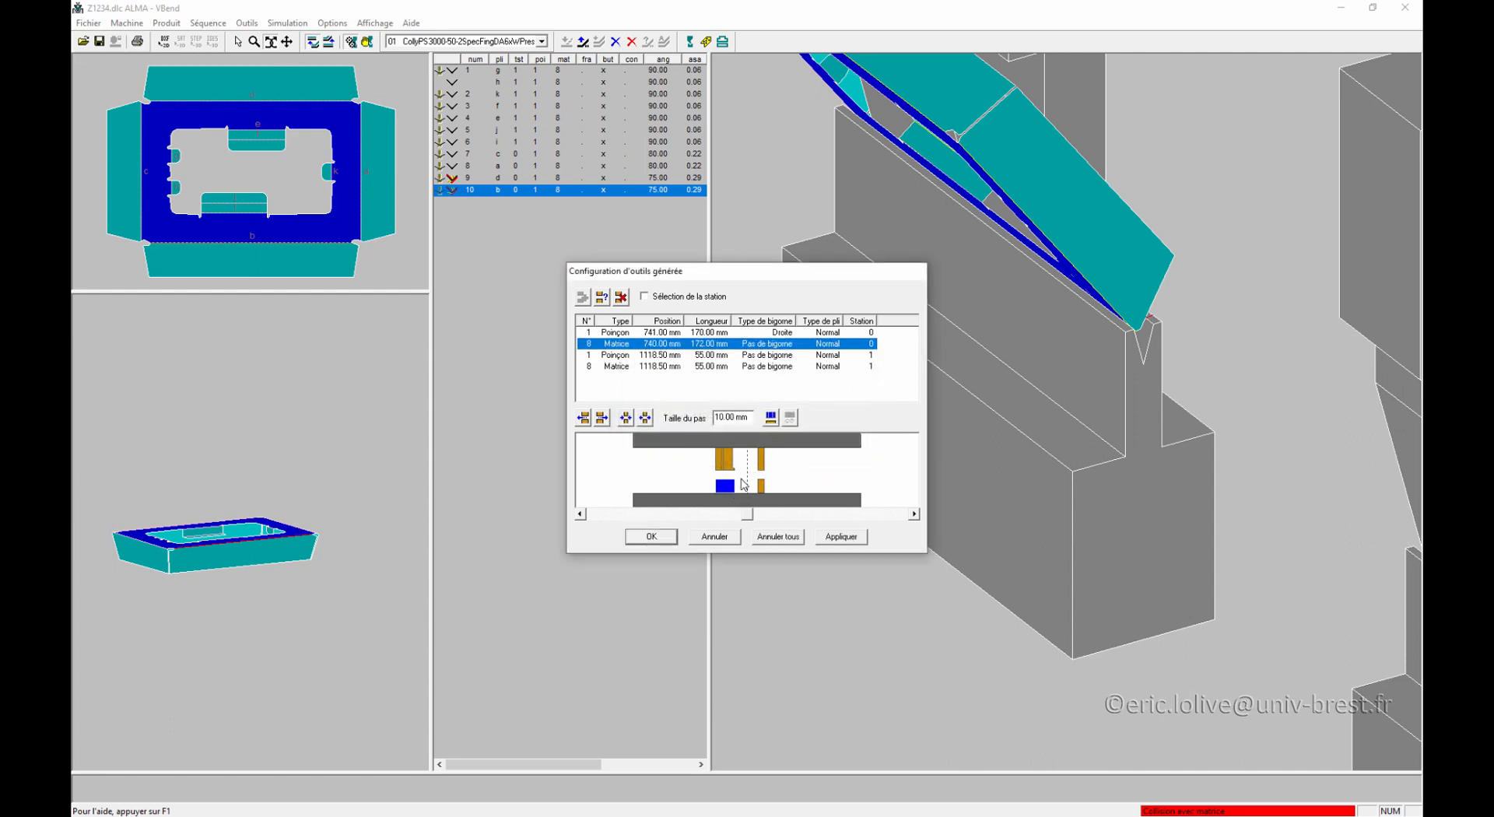
{"action": "left_click", "coordinate": [771, 419]}
{"action": "left_click", "coordinate": [806, 449]}
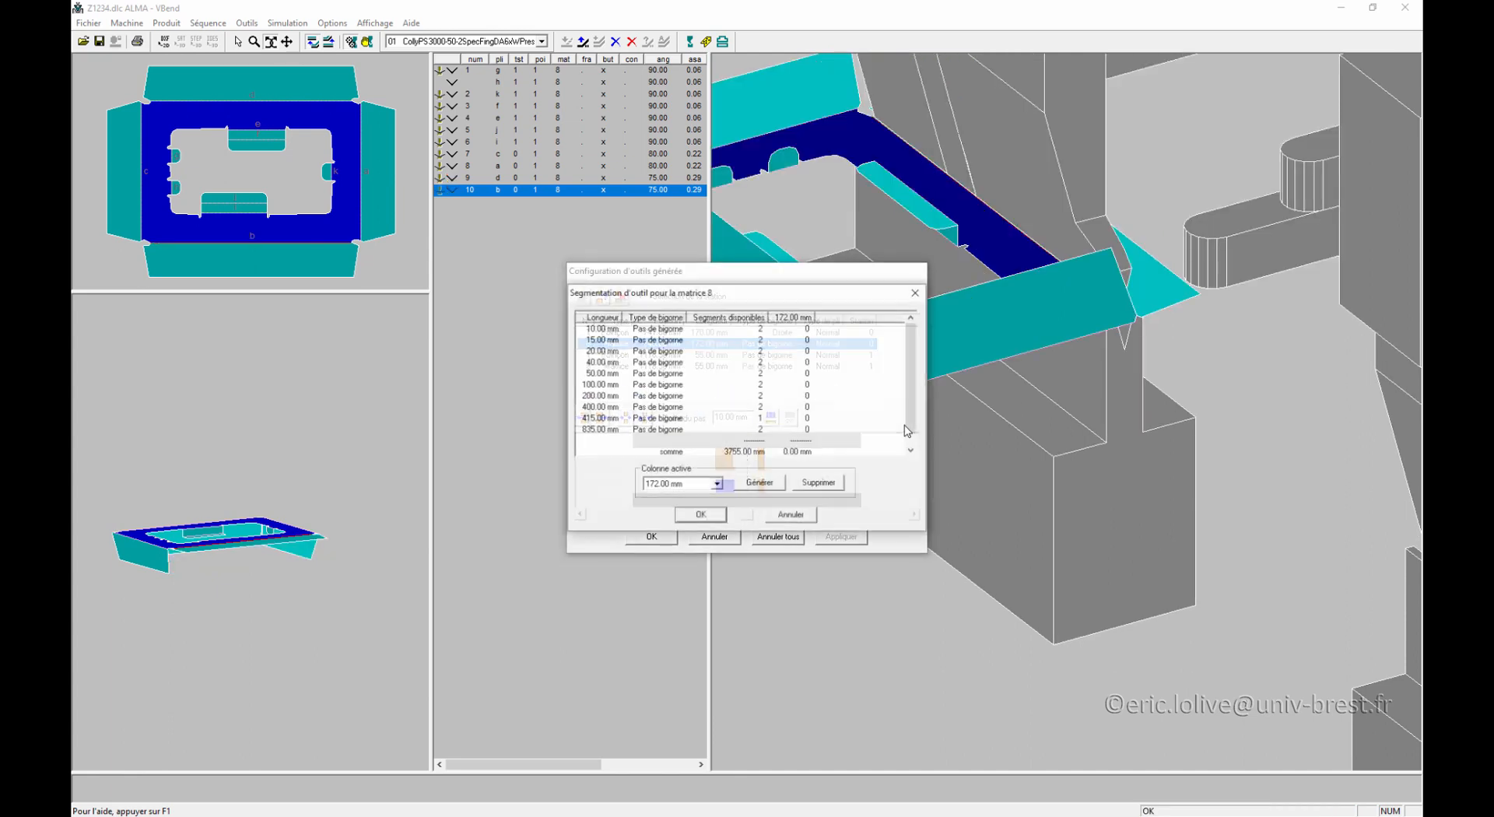
{"action": "left_click", "coordinate": [760, 483]}
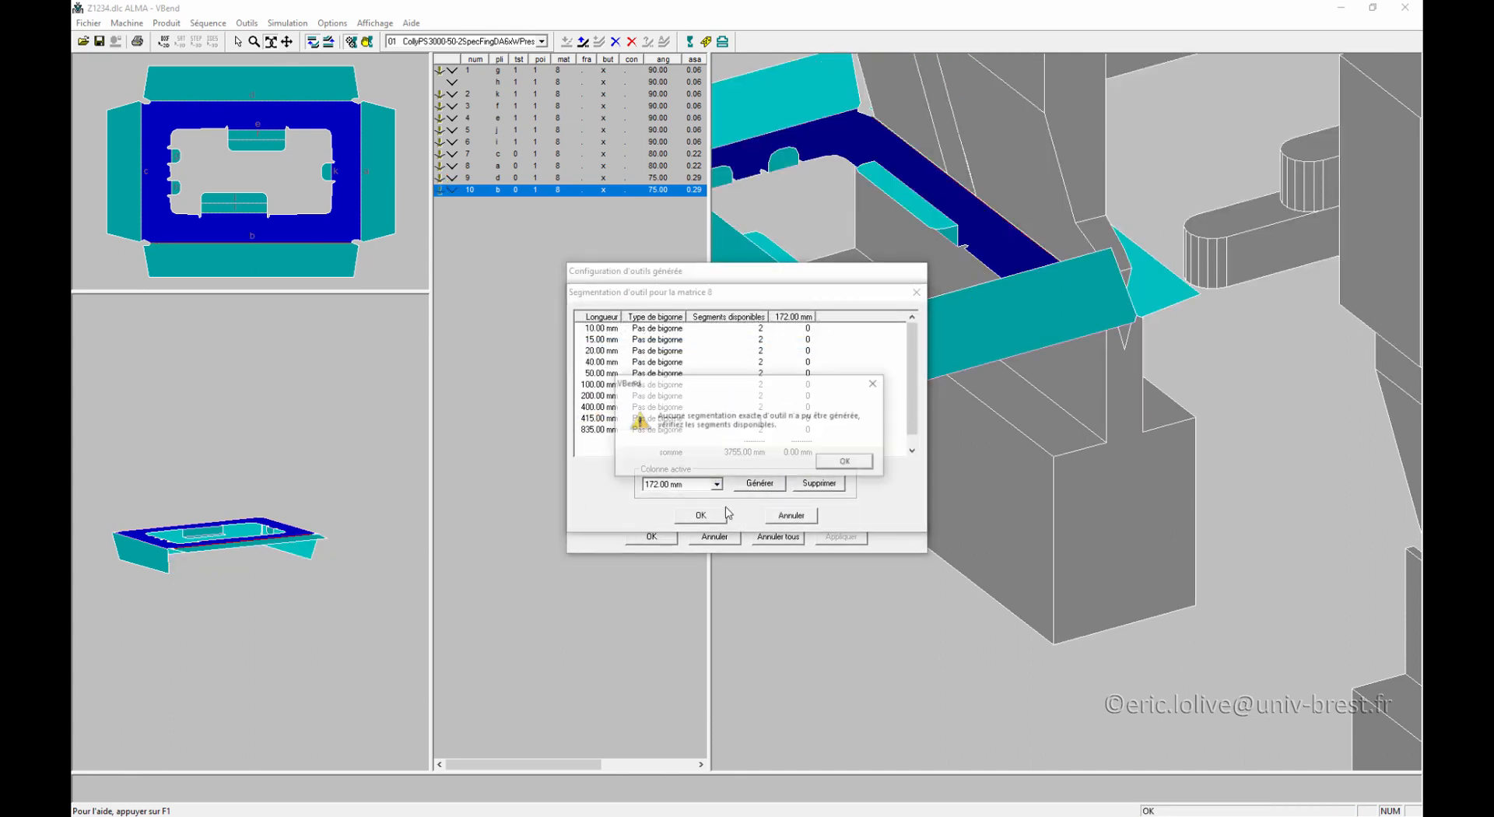
{"action": "left_click", "coordinate": [843, 460]}
{"action": "left_click", "coordinate": [702, 514]}
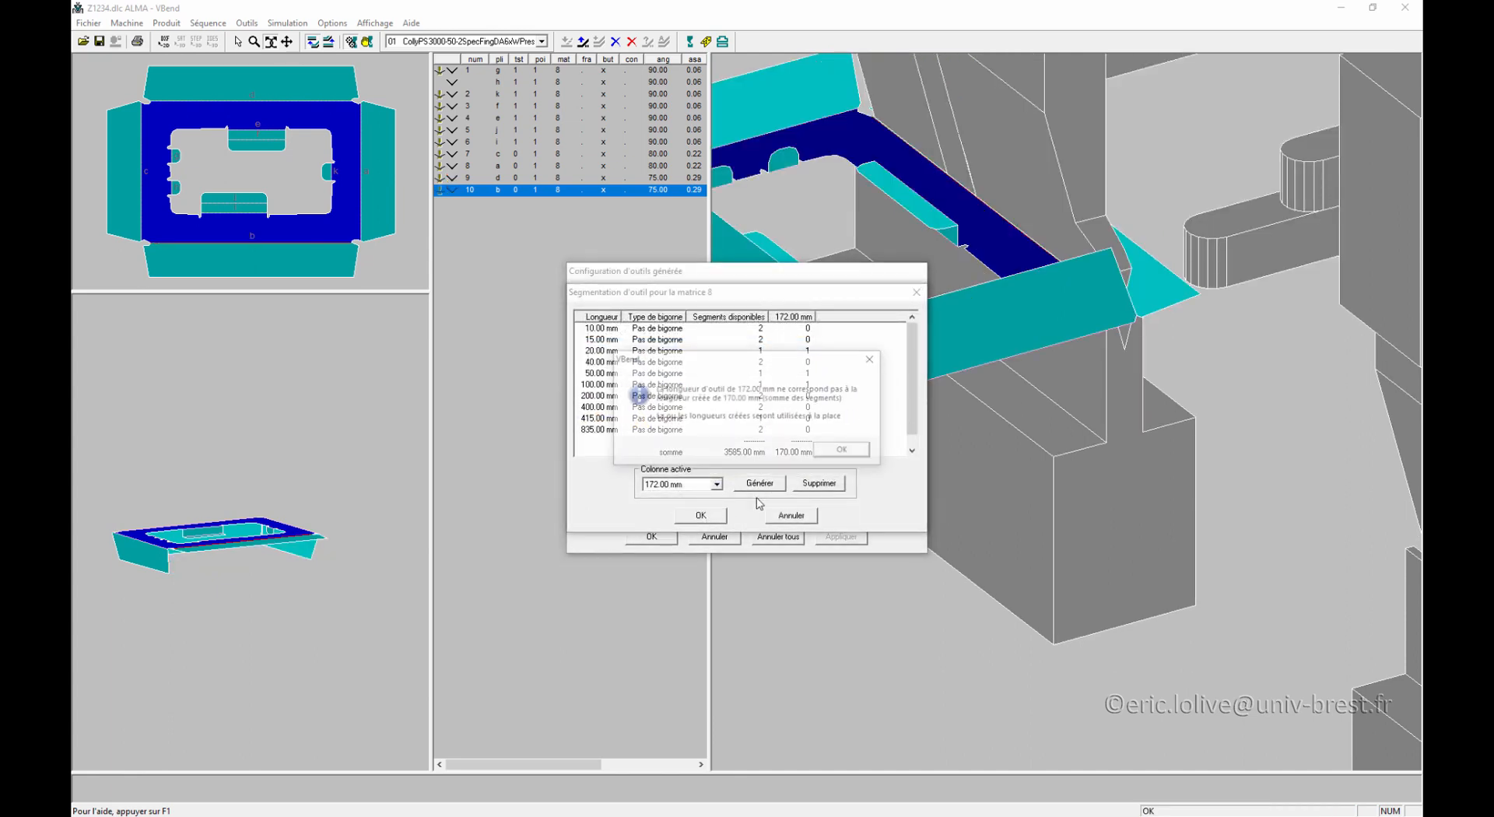
{"action": "left_click", "coordinate": [843, 454]}
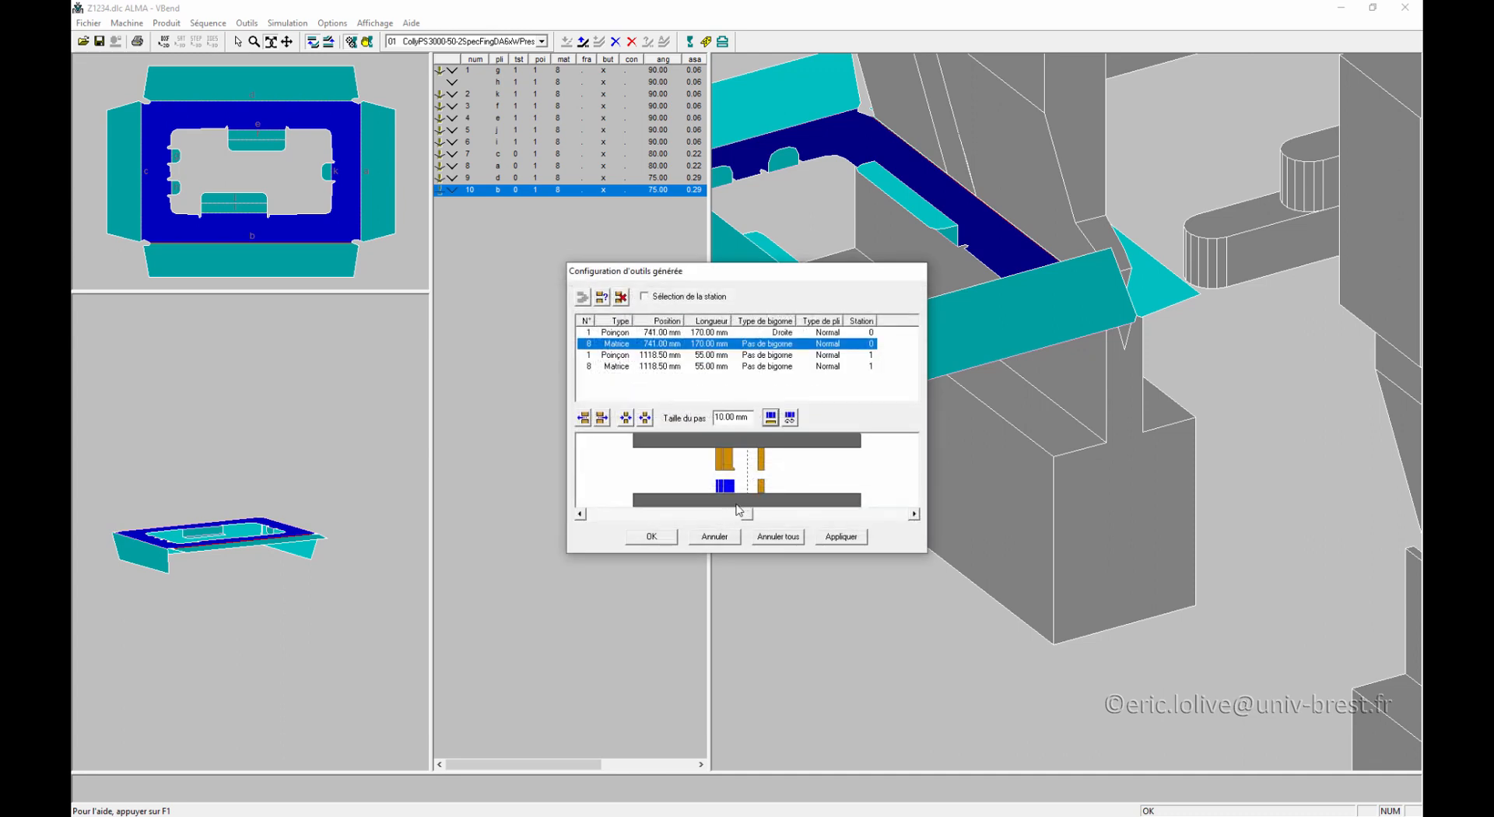
Step: Generate a segmentation for the 55 mm punch of station 1 from the available segments and accept it
{"action": "left_click", "coordinate": [762, 461]}
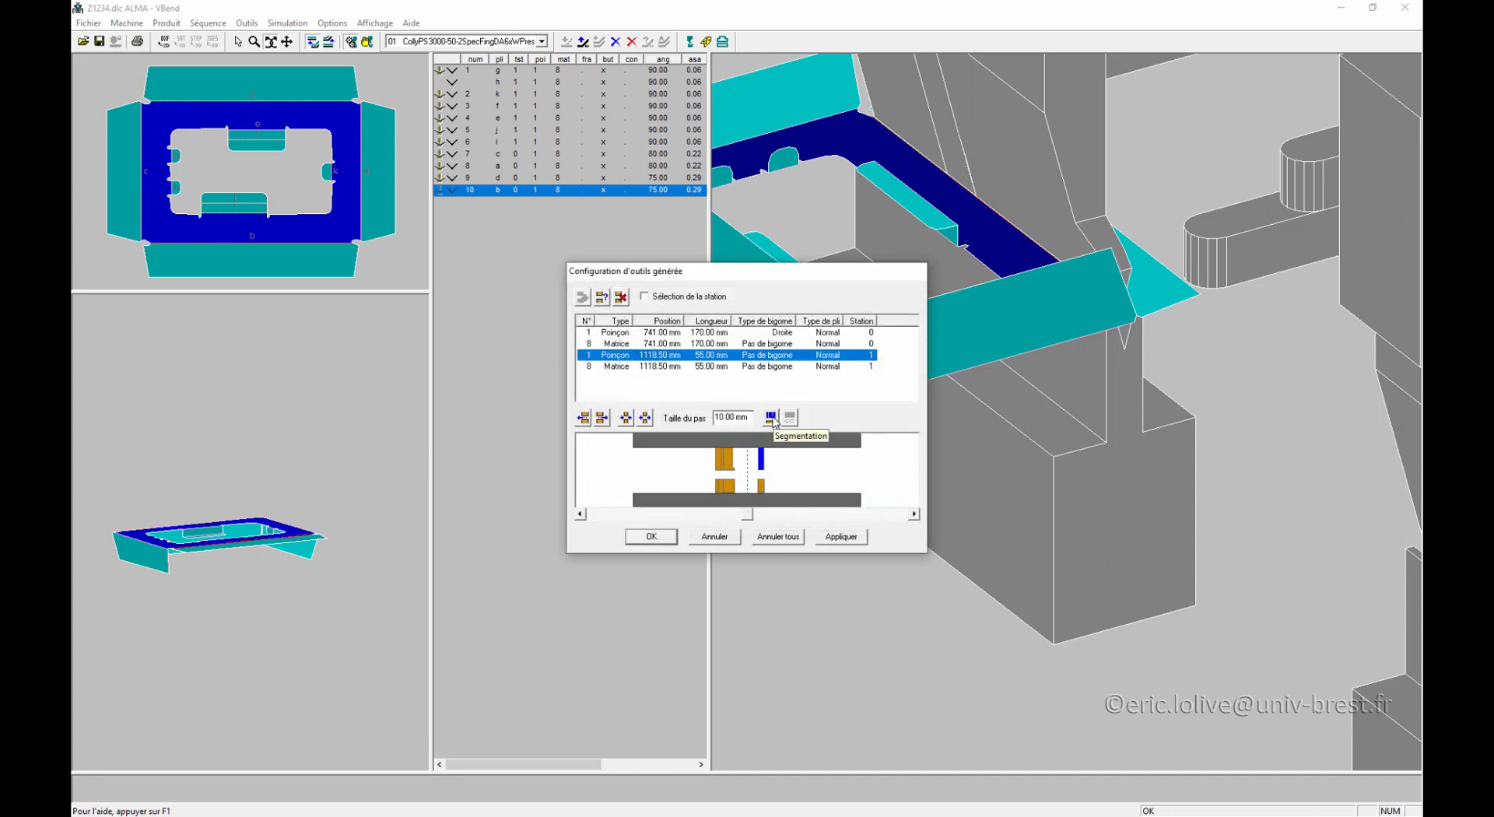
{"action": "left_click", "coordinate": [771, 418]}
{"action": "left_click", "coordinate": [787, 449]}
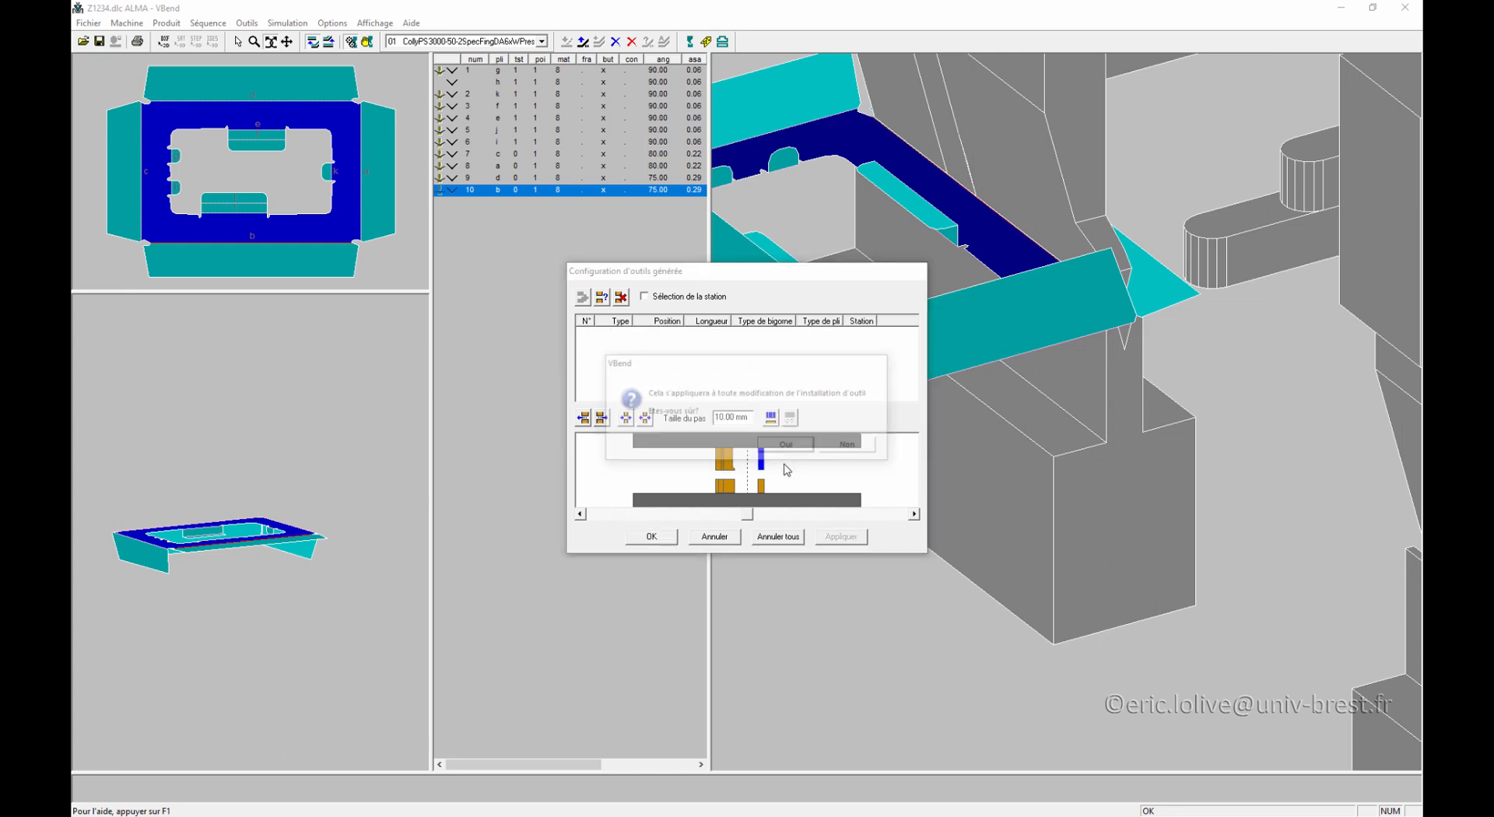
{"action": "left_click", "coordinate": [761, 484]}
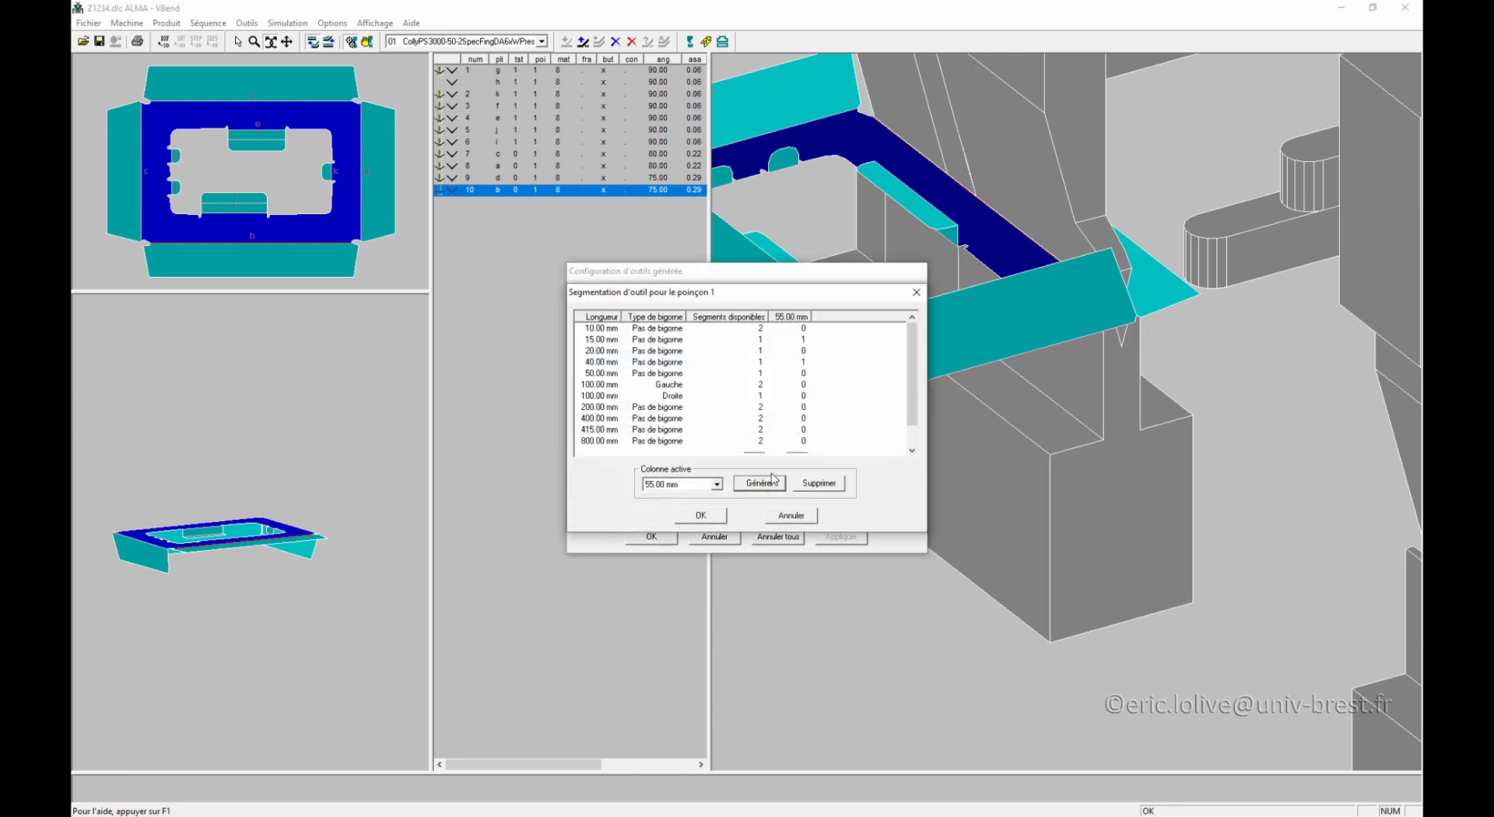
{"action": "scroll", "coordinate": [915, 377], "scroll_direction": "down", "scroll_amount": 1}
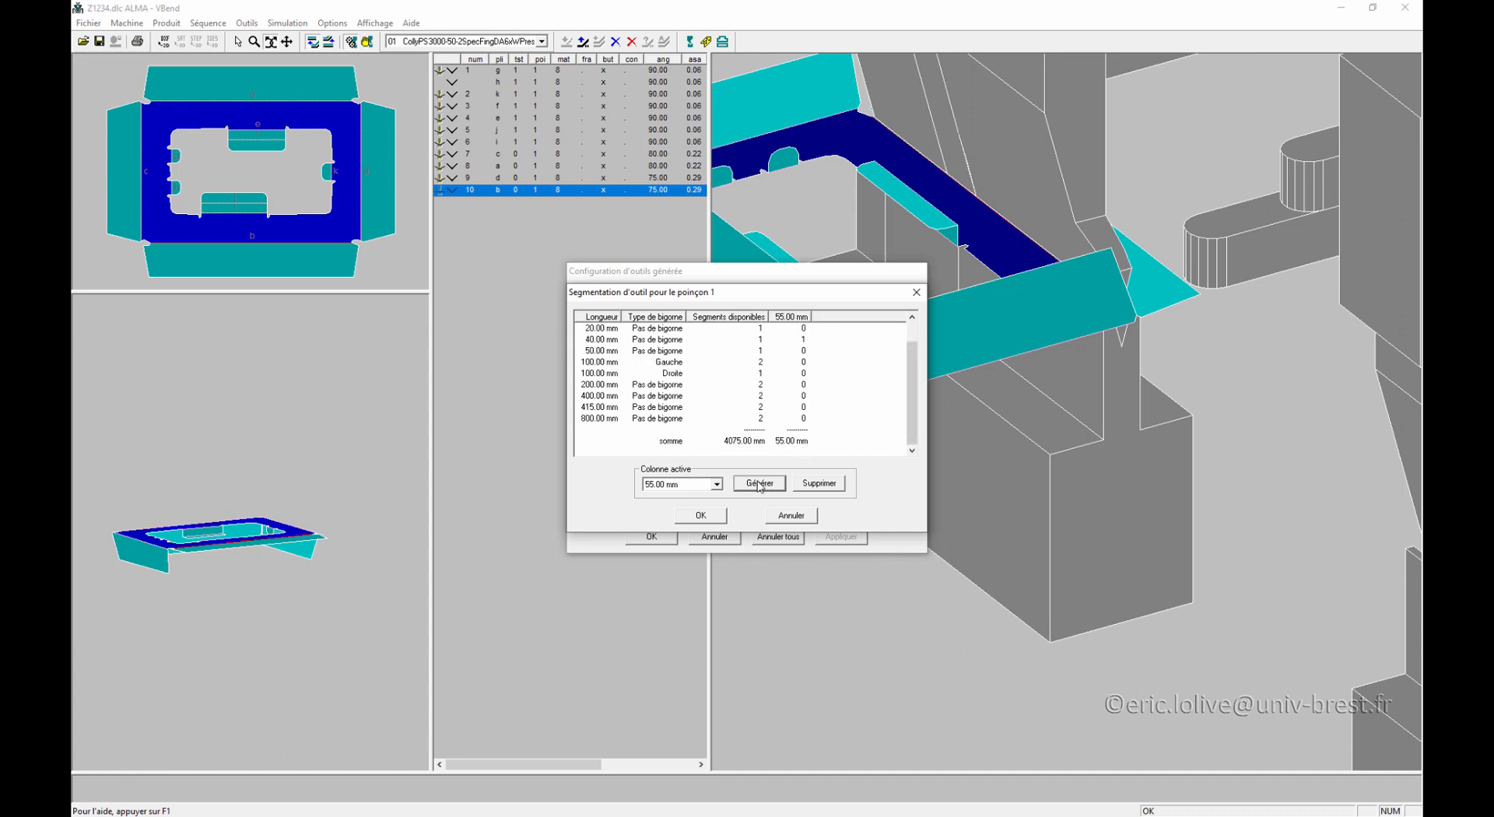
{"action": "left_click", "coordinate": [701, 517]}
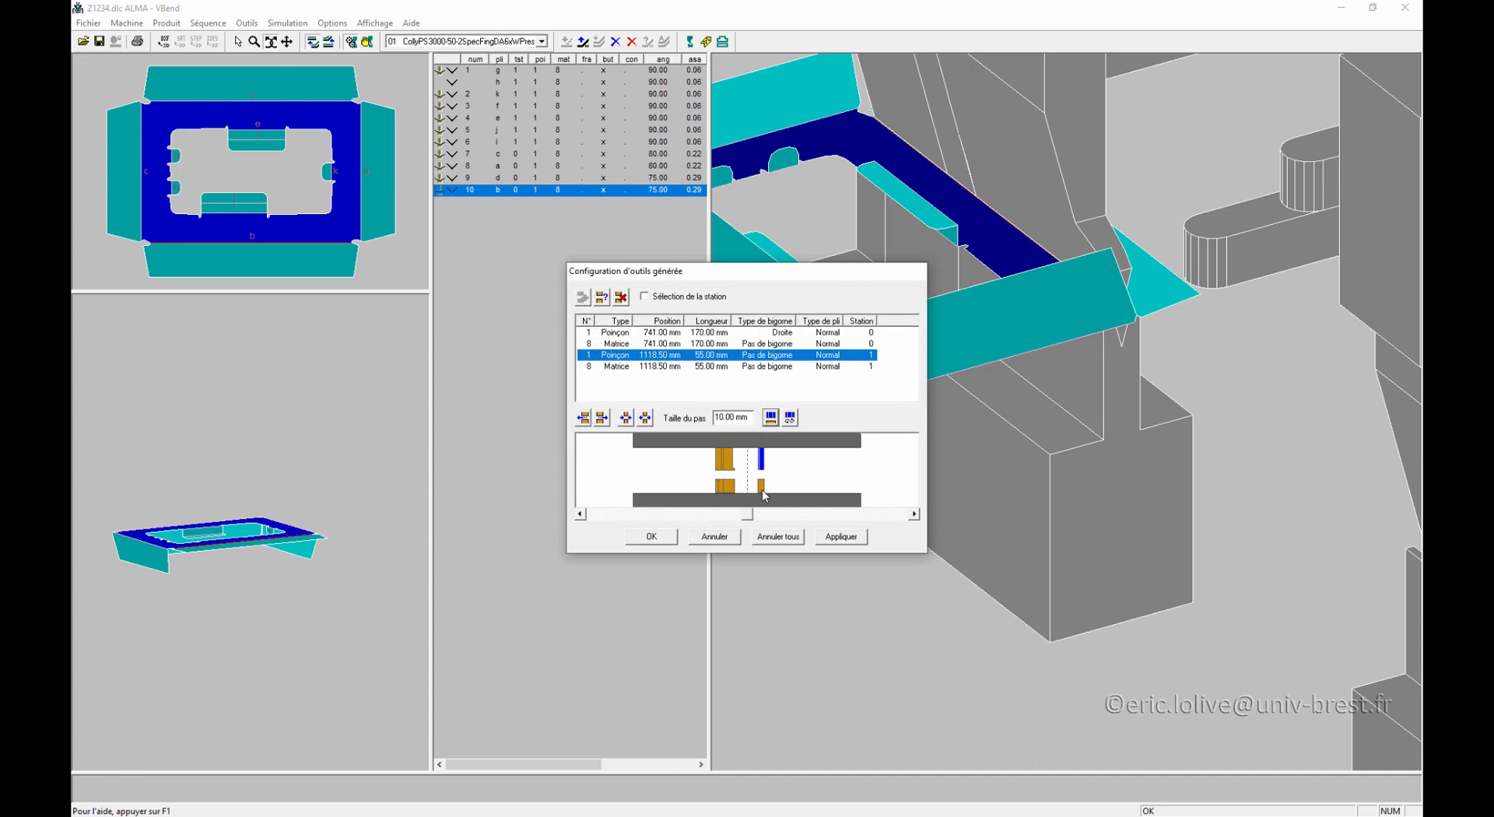
Step: Open the segmentation of station 1's 55 mm die, close it without generating segments, and accept the tool configuration
{"action": "left_click", "coordinate": [763, 487]}
{"action": "left_click", "coordinate": [770, 419]}
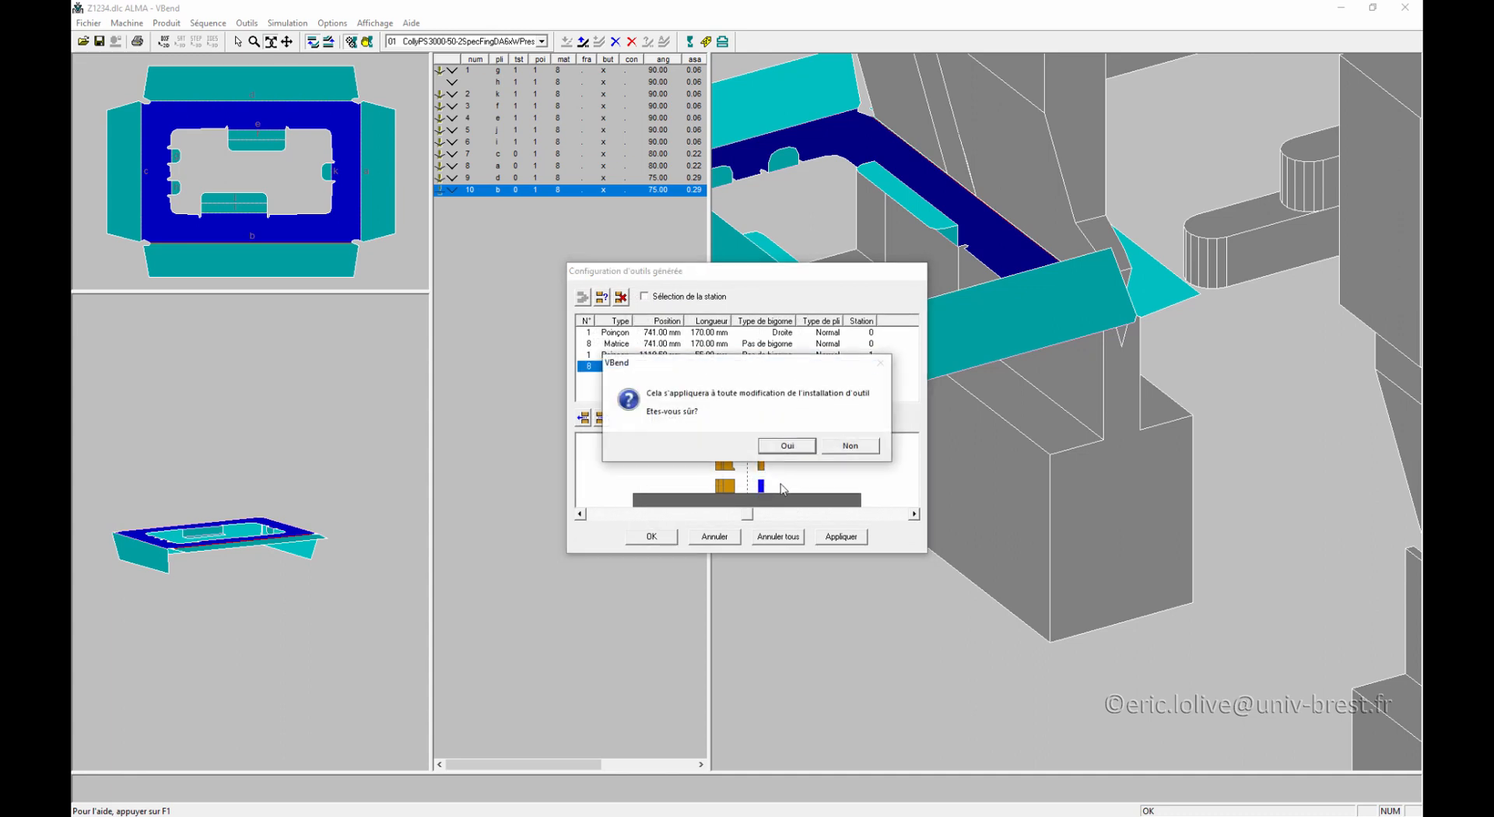
{"action": "left_click", "coordinate": [787, 450]}
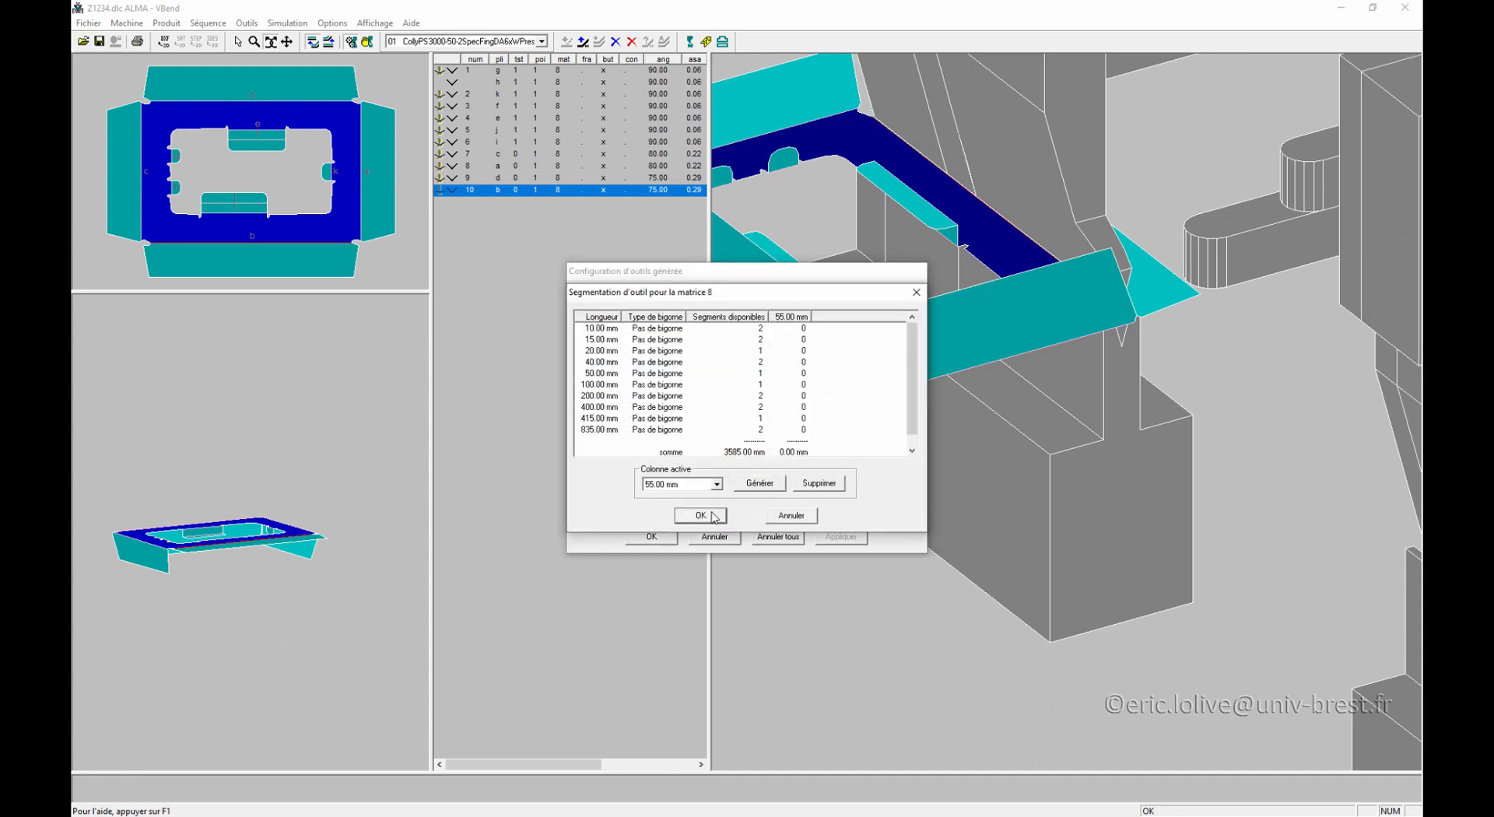
{"action": "left_click", "coordinate": [701, 516]}
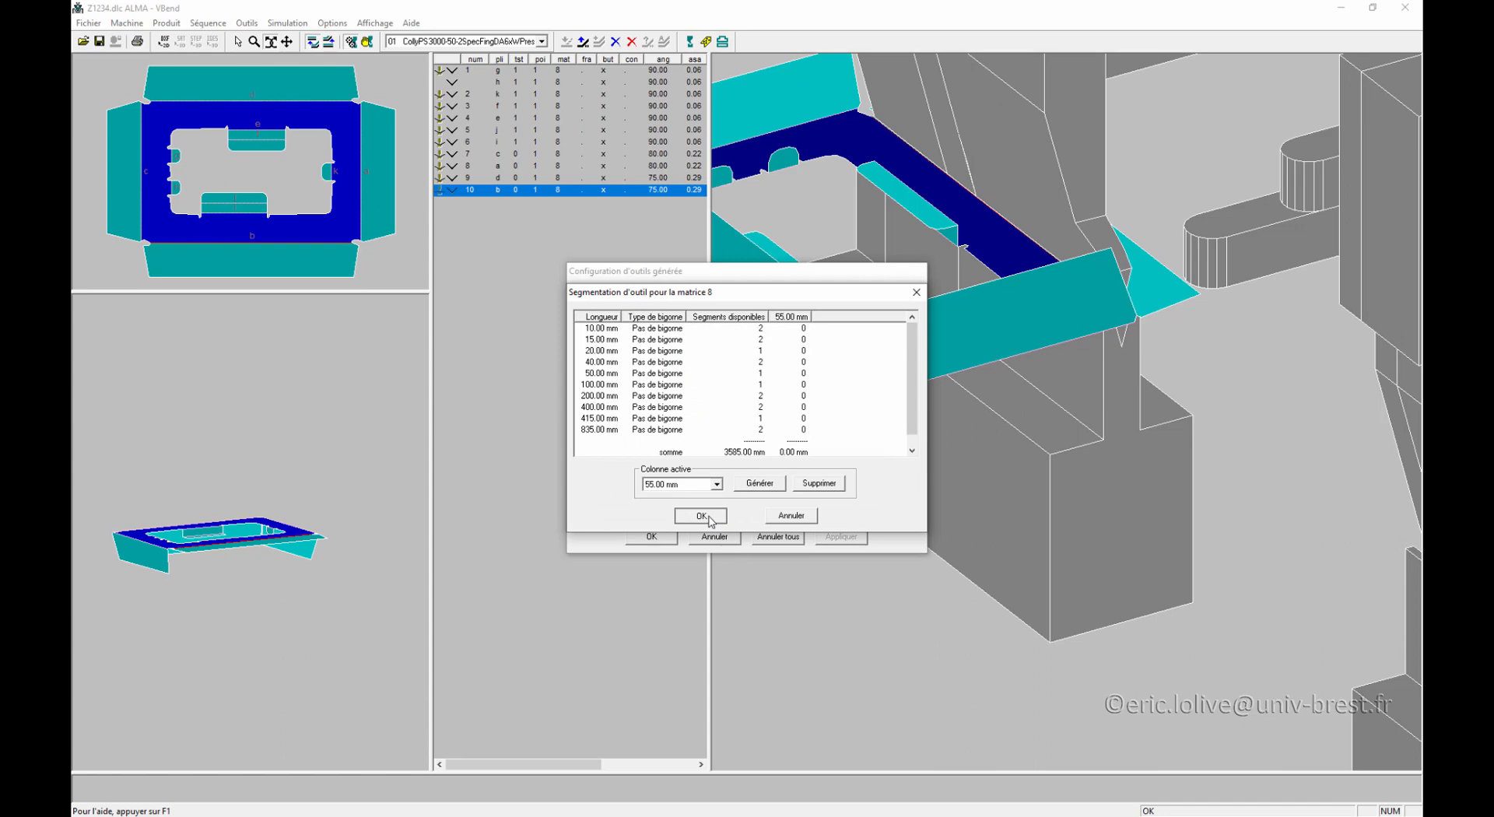
{"action": "left_click", "coordinate": [673, 543]}
Step: Examine the segmented punches and dies at both tool stations in the 3D machine view
{"action": "left_click_drag", "start_coordinate": [1003, 501], "coordinate": [987, 531]}
{"action": "scroll", "coordinate": [1000, 523], "scroll_direction": "down", "scroll_amount": 2}
{"action": "scroll", "coordinate": [987, 531], "scroll_direction": "down", "scroll_amount": 2}
{"action": "scroll", "coordinate": [987, 531], "scroll_direction": "down", "scroll_amount": 1}
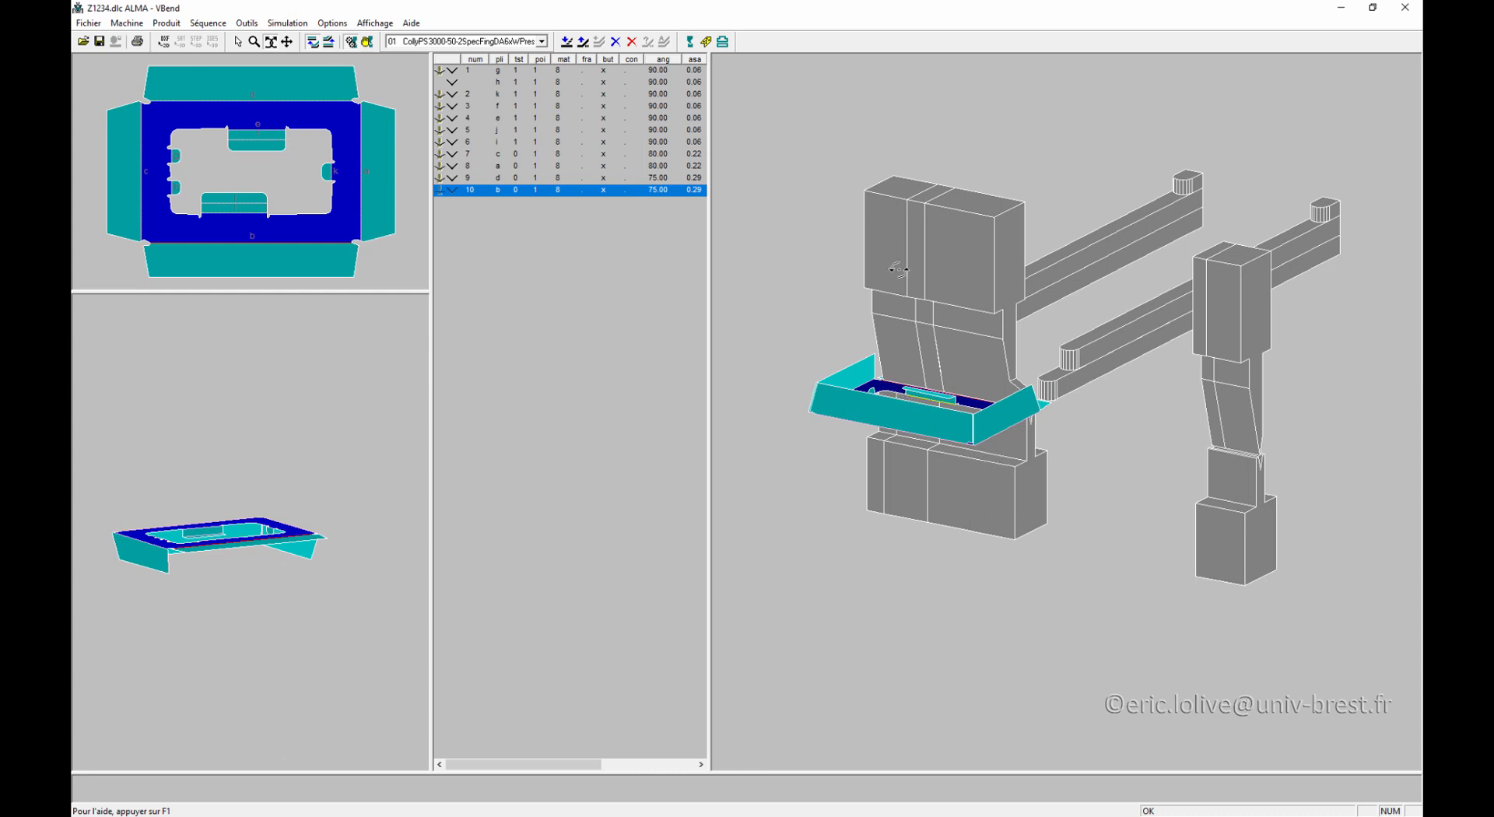
{"action": "left_click_drag", "start_coordinate": [1107, 471], "coordinate": [1124, 473]}
{"action": "right_click", "coordinate": [1265, 463]}
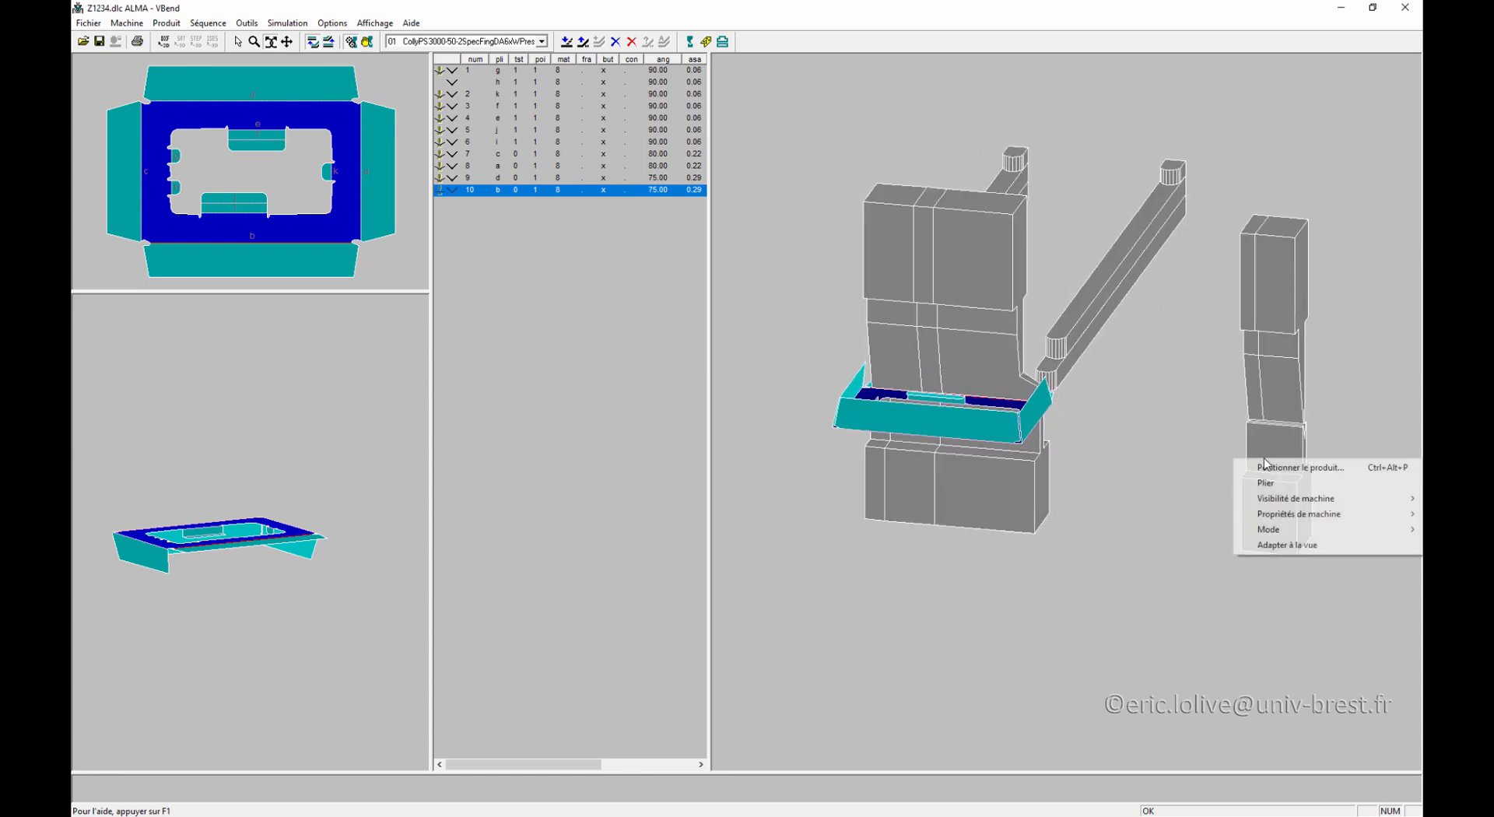
{"action": "left_click", "coordinate": [1203, 437]}
Step: Reopen the generated tool configuration, turn off station selection, and generate and accept a segmentation for station 1's 55 mm die
{"action": "left_click", "coordinate": [690, 41]}
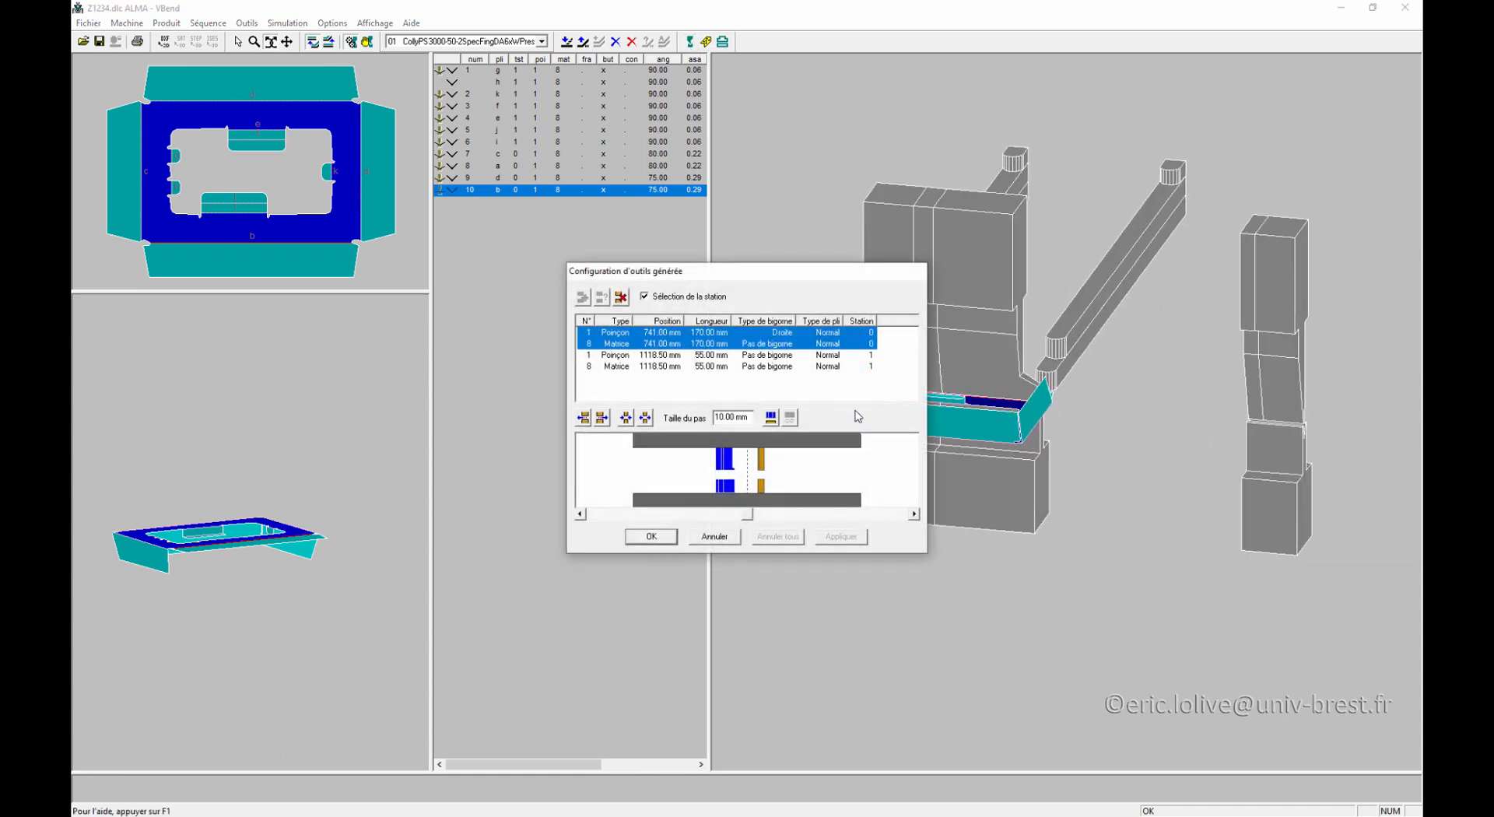
{"action": "left_click", "coordinate": [762, 485]}
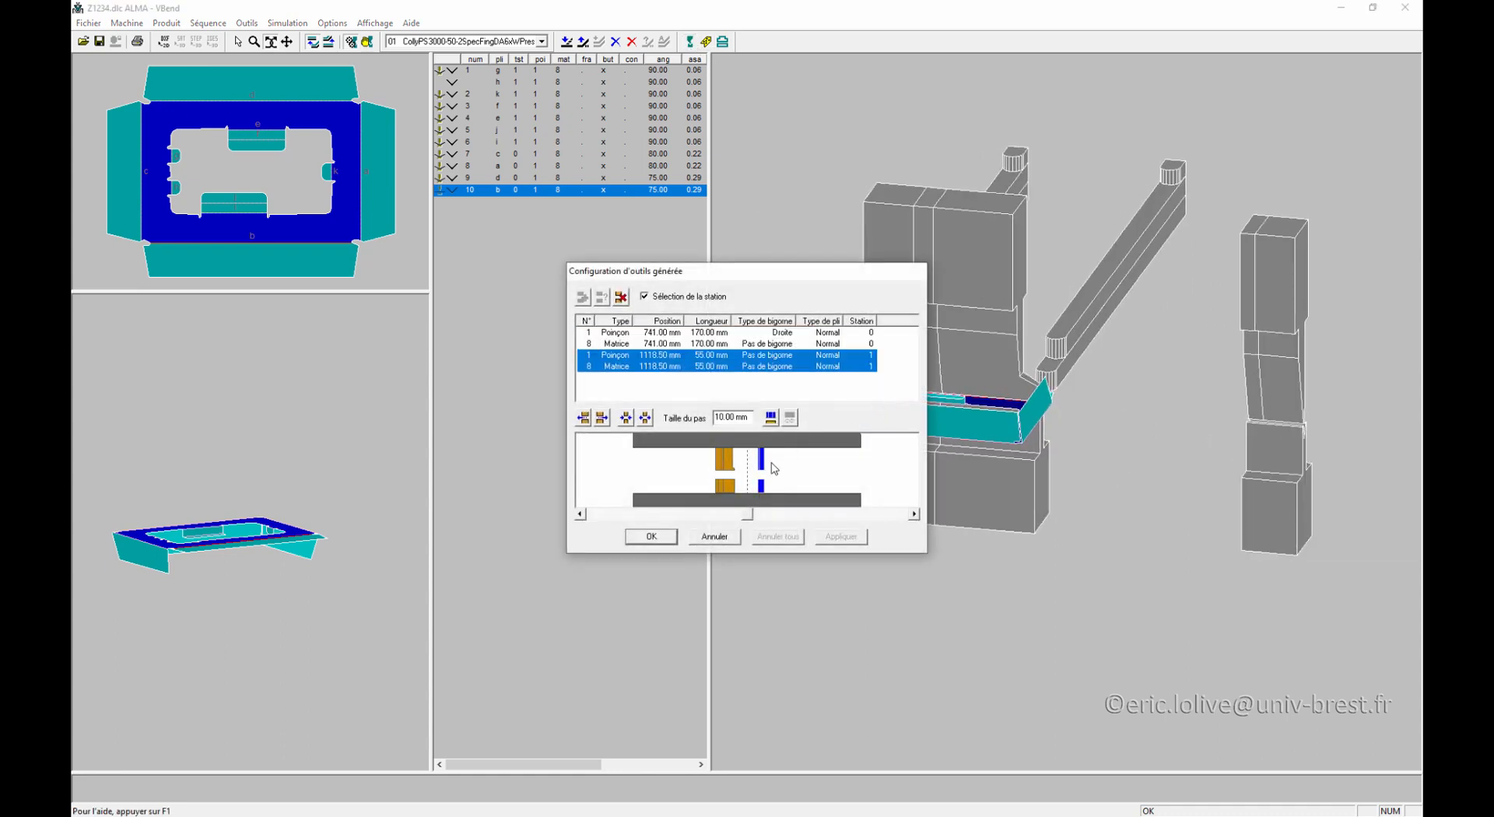
{"action": "left_click", "coordinate": [671, 299]}
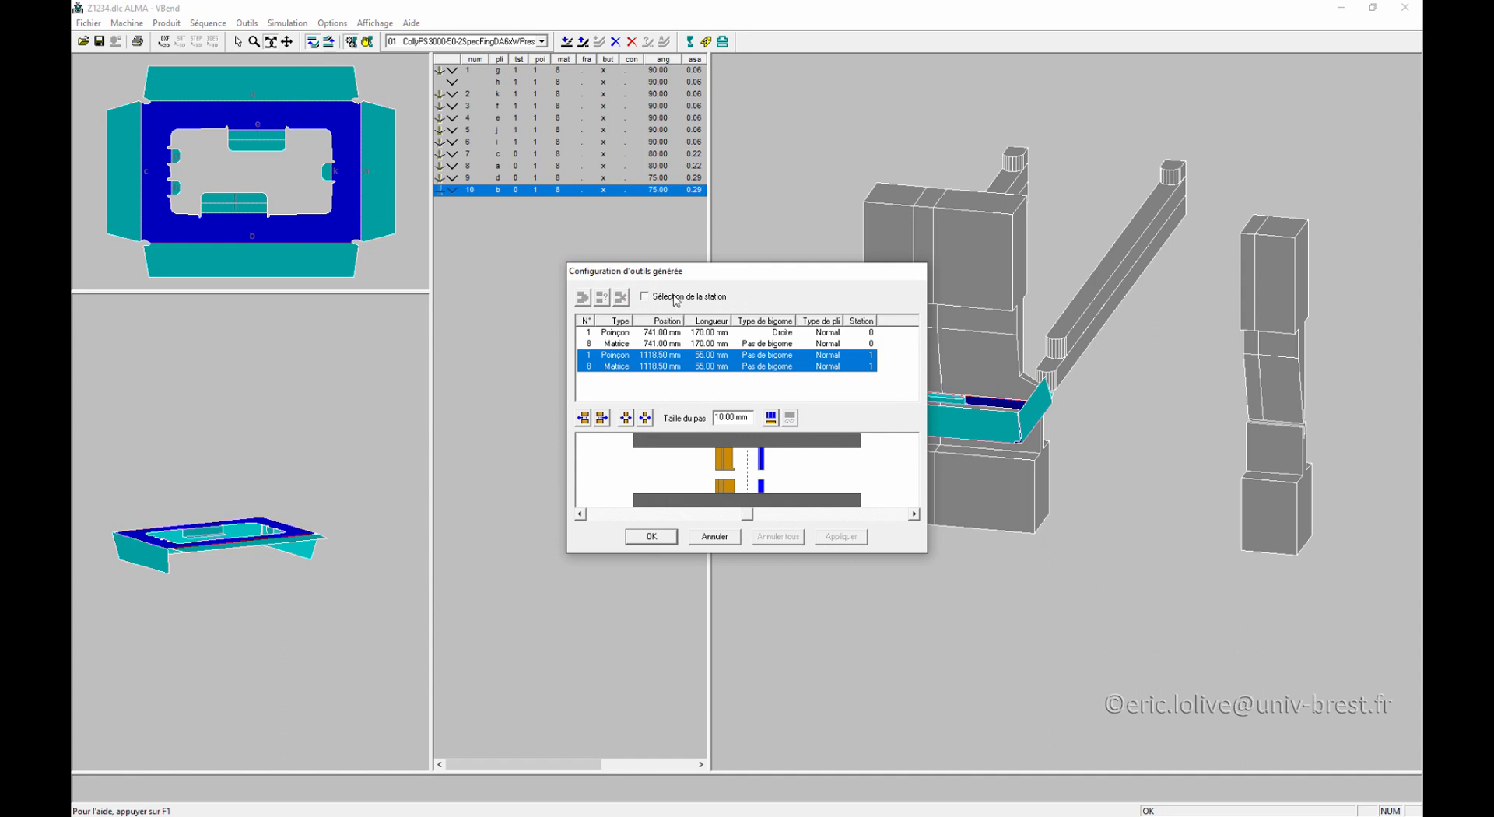
{"action": "left_click", "coordinate": [764, 488]}
{"action": "left_click", "coordinate": [771, 418]}
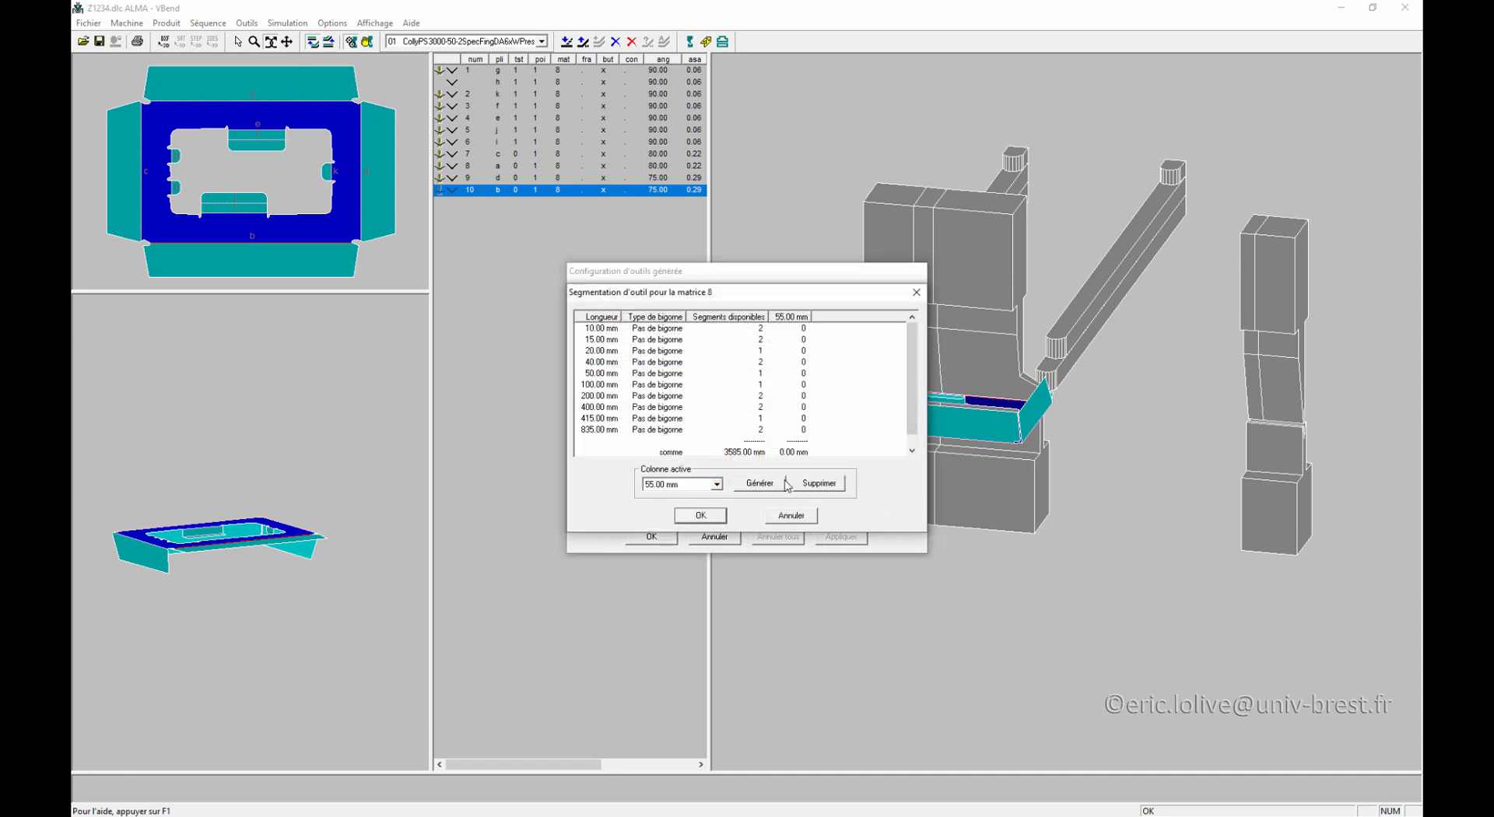
{"action": "left_click", "coordinate": [710, 521]}
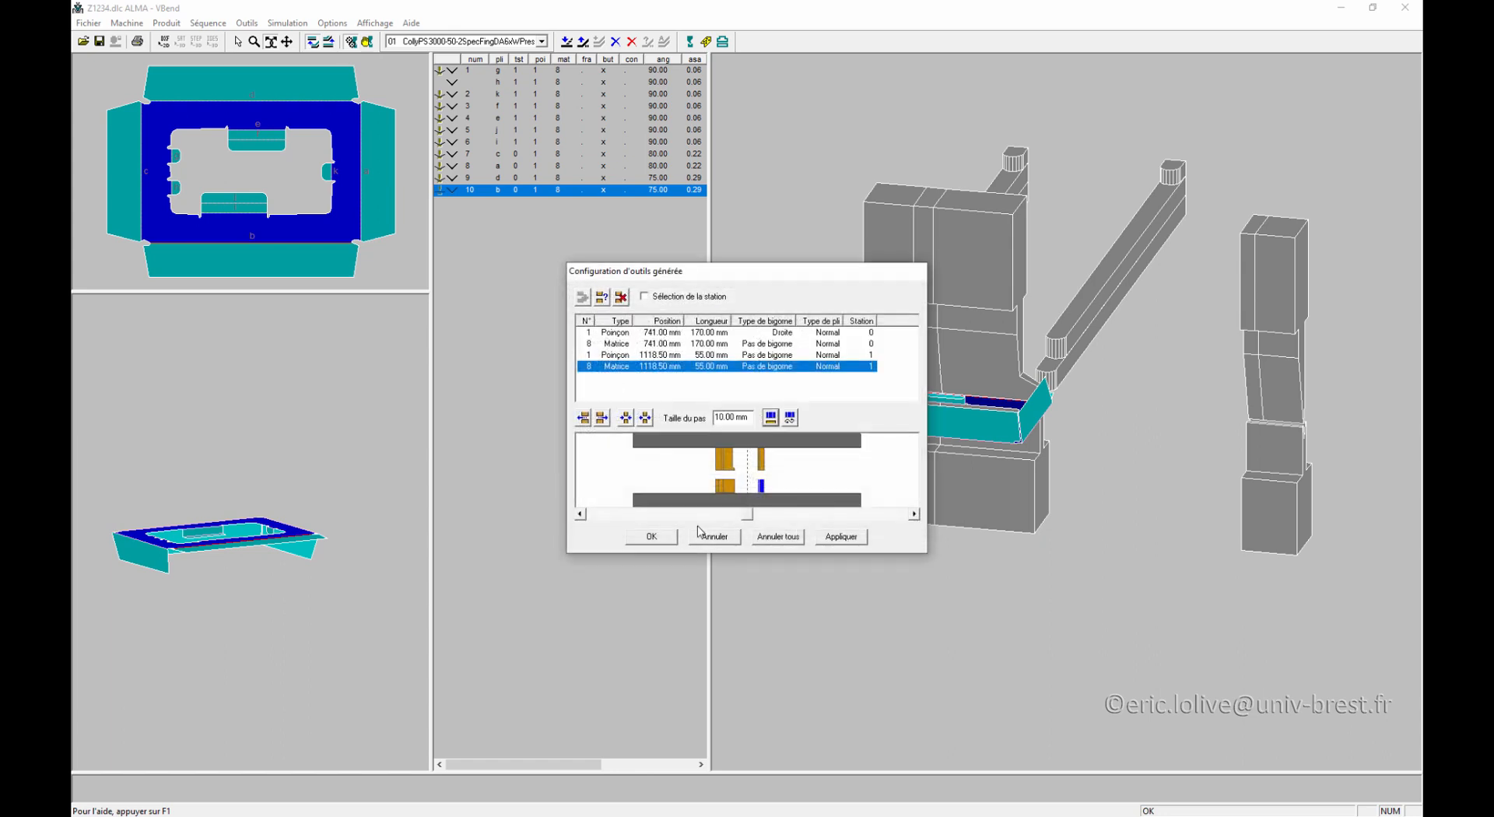
{"action": "left_click", "coordinate": [651, 537]}
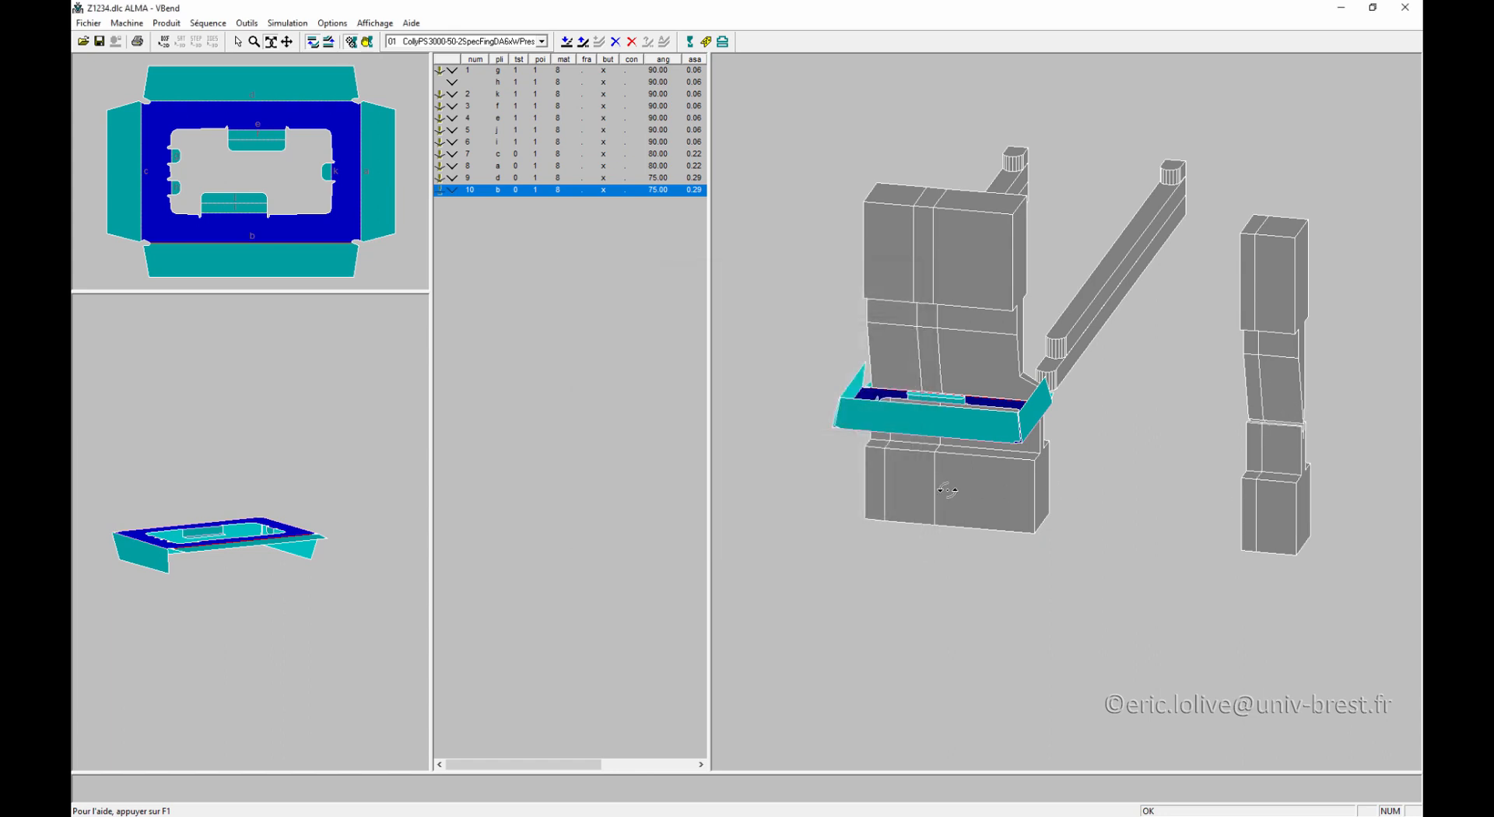
Step: Post-process the NC program, replacing the existing file, and open the 3D machine simulation on the tool stations
{"action": "left_click", "coordinate": [706, 41]}
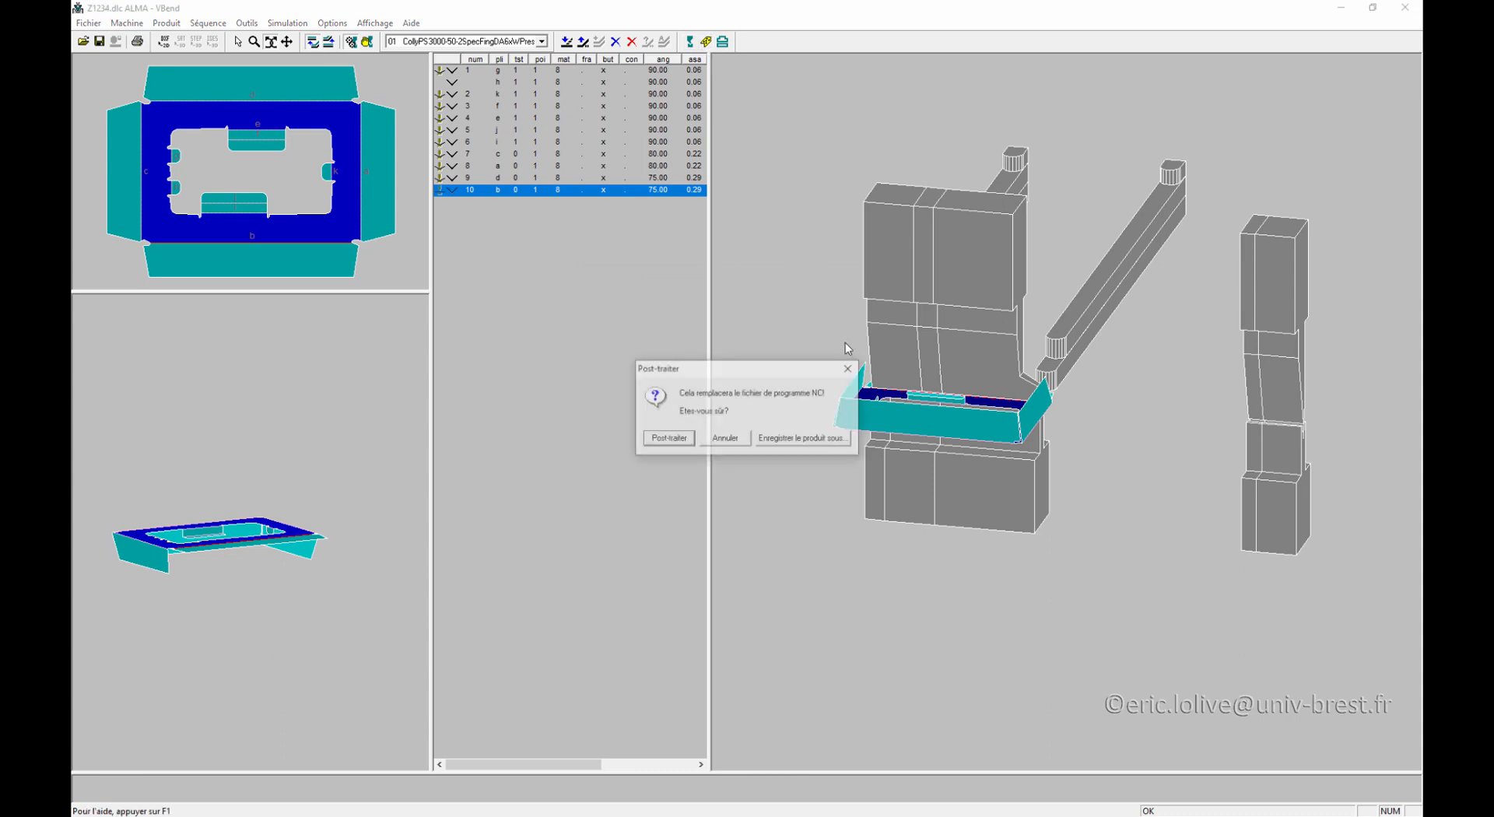
{"action": "left_click", "coordinate": [668, 439]}
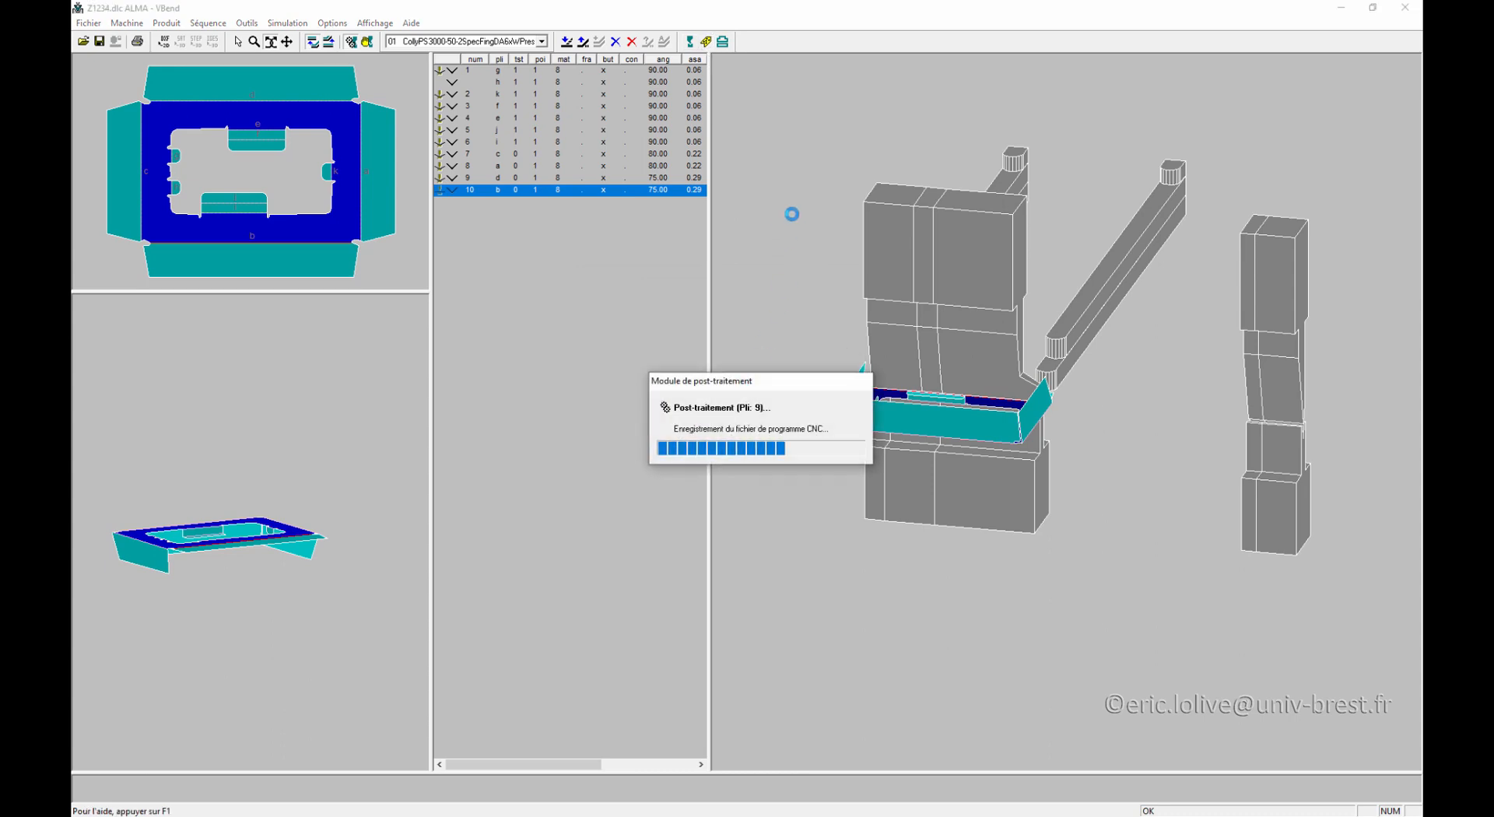
{"action": "left_click", "coordinate": [724, 42]}
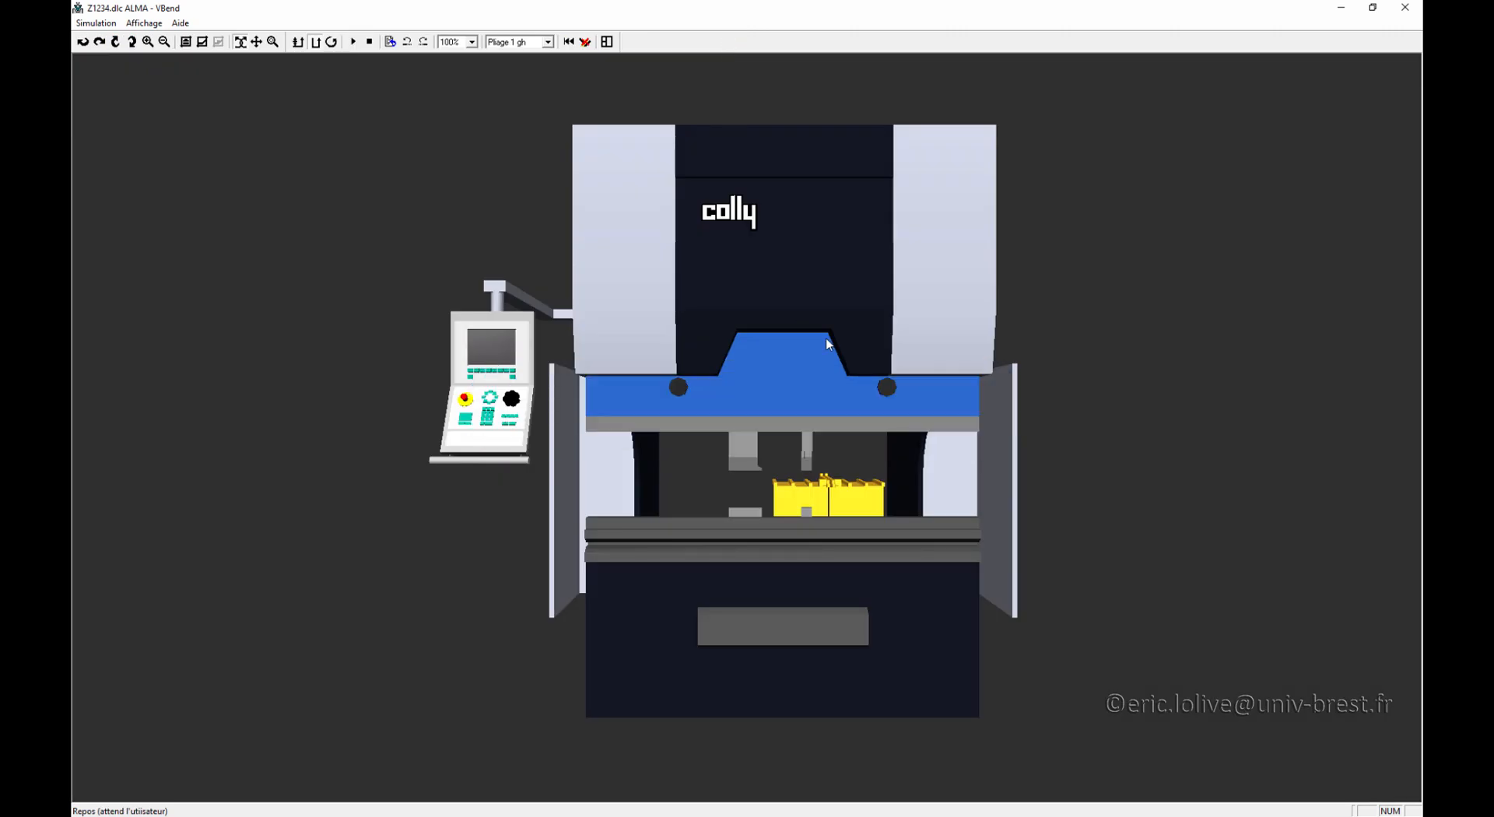
{"action": "left_click_drag", "start_coordinate": [832, 534], "coordinate": [787, 540]}
{"action": "scroll", "coordinate": [786, 539], "scroll_direction": "up", "scroll_amount": 5}
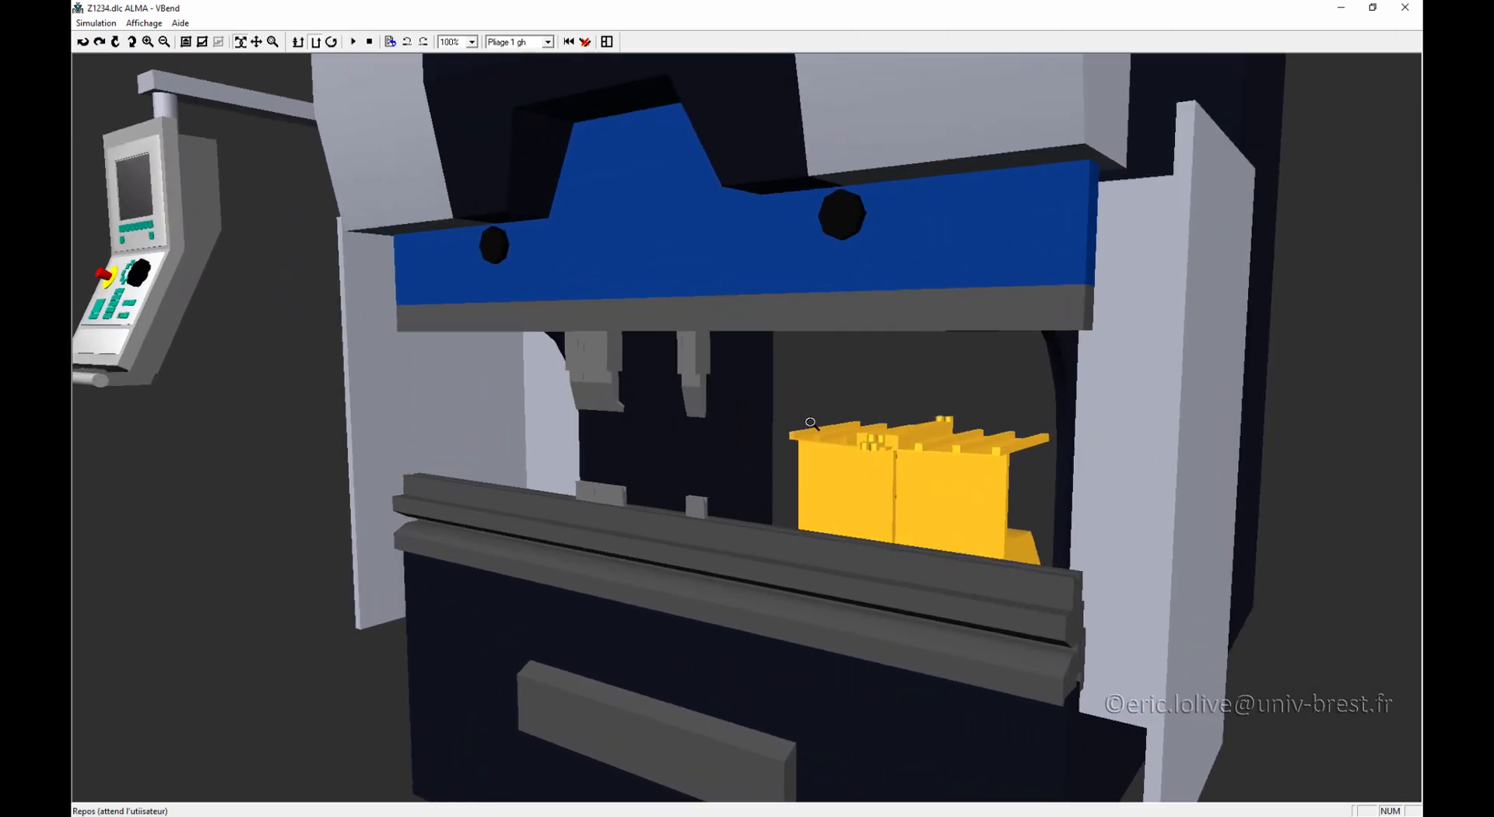
{"action": "middle_click_drag", "start_coordinate": [624, 405], "coordinate": [676, 400]}
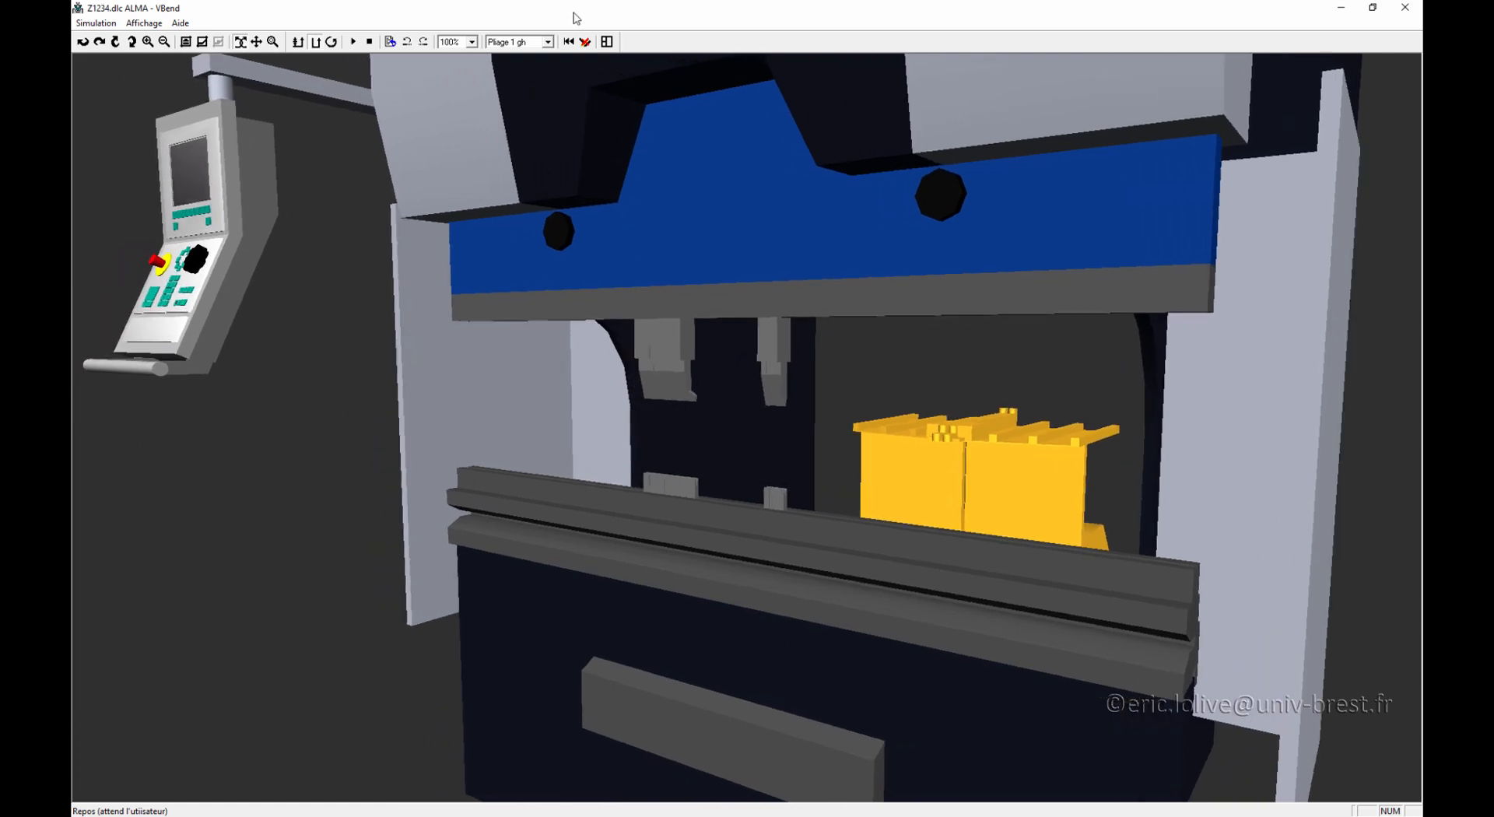
Step: Load the flat part into the simulation and simulate bend 1 (gh), ignoring the detected collisions
{"action": "left_click", "coordinate": [353, 42]}
{"action": "scroll", "coordinate": [870, 440], "scroll_direction": "up", "scroll_amount": 5}
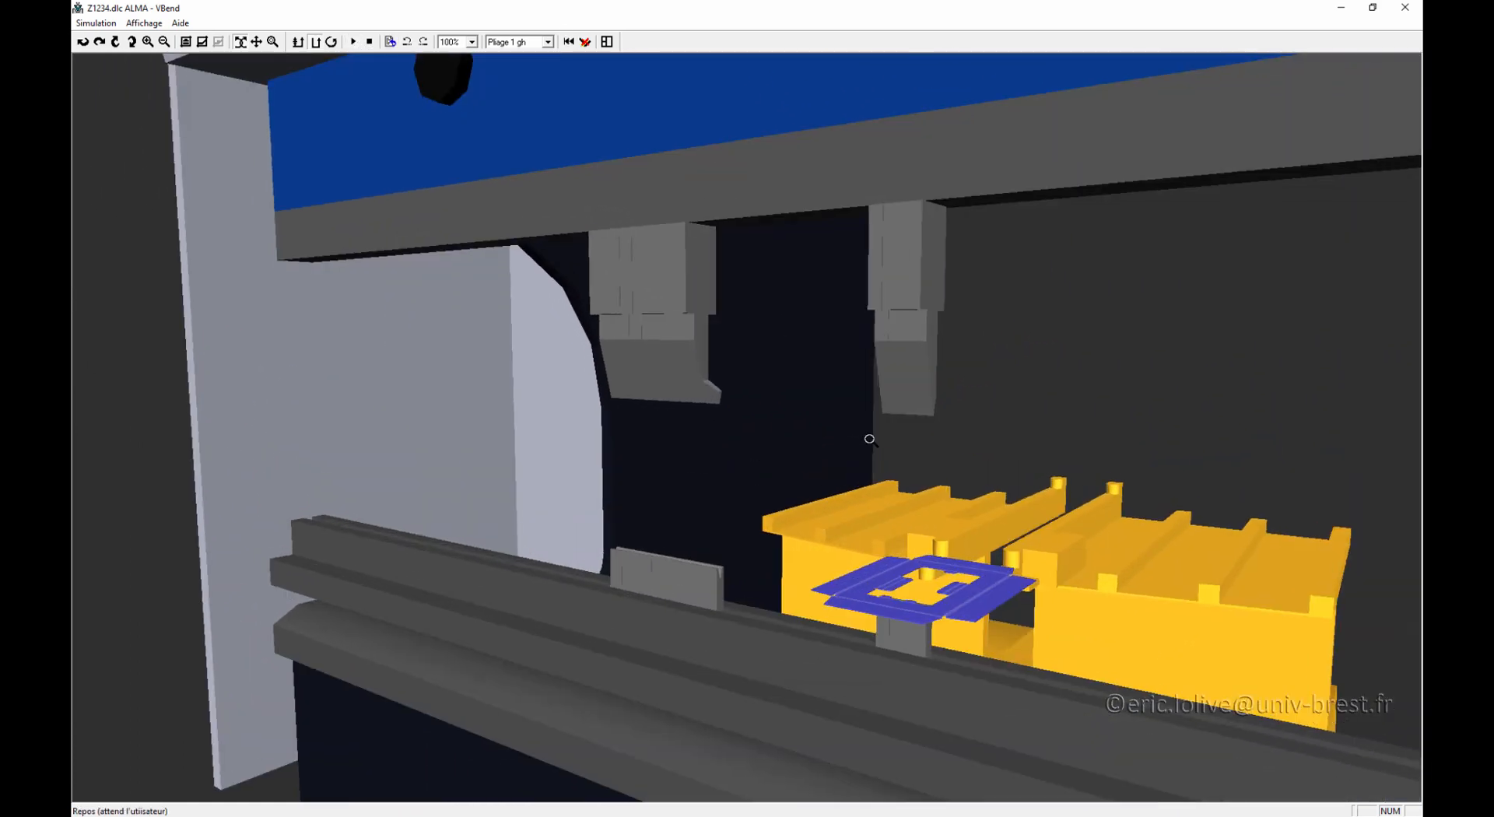
{"action": "left_click_drag", "start_coordinate": [887, 481], "coordinate": [804, 427]}
{"action": "left_click_drag", "start_coordinate": [699, 416], "coordinate": [704, 464]}
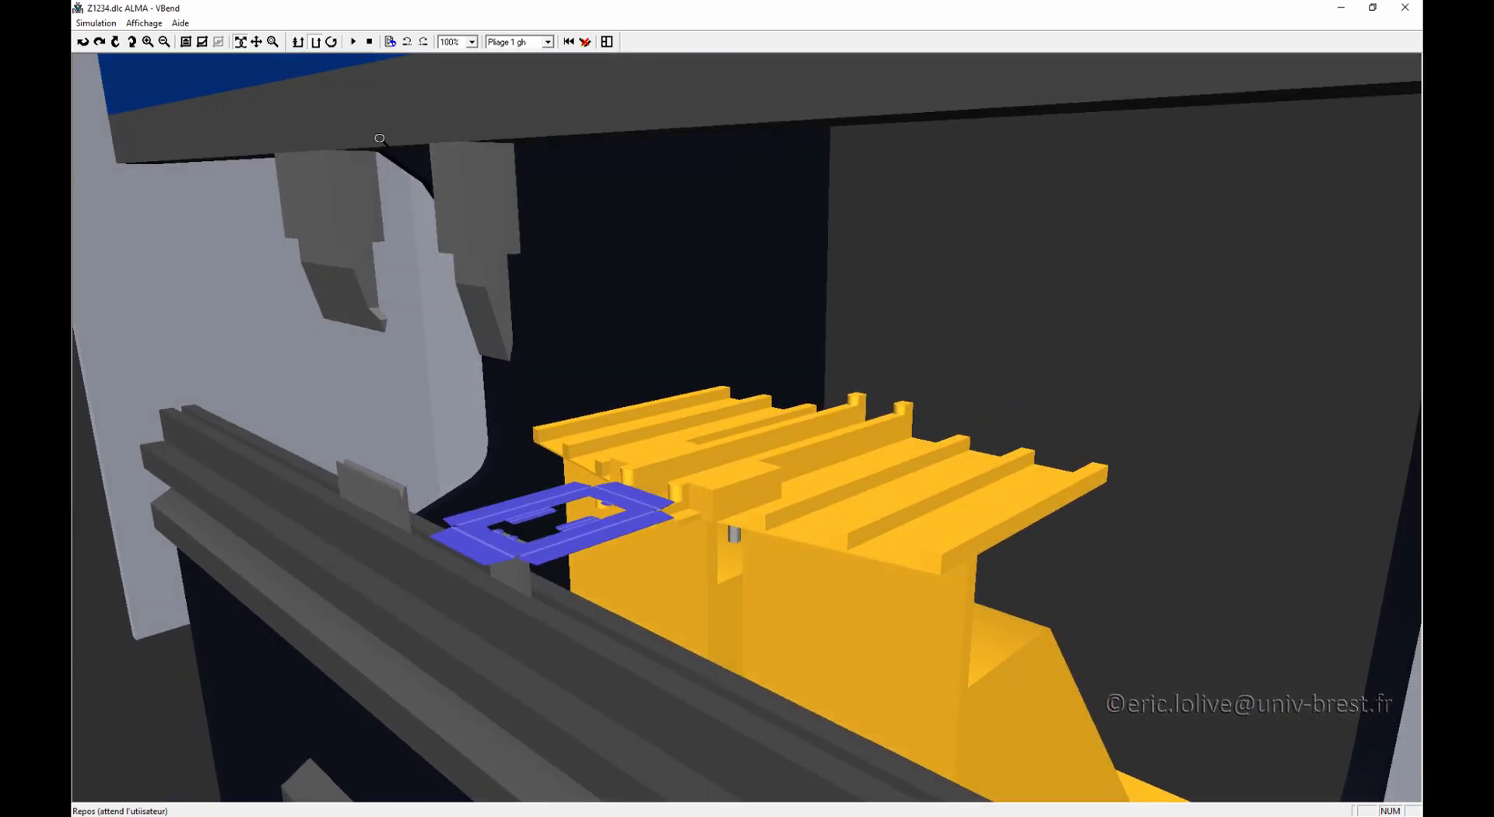
{"action": "left_click", "coordinate": [354, 44]}
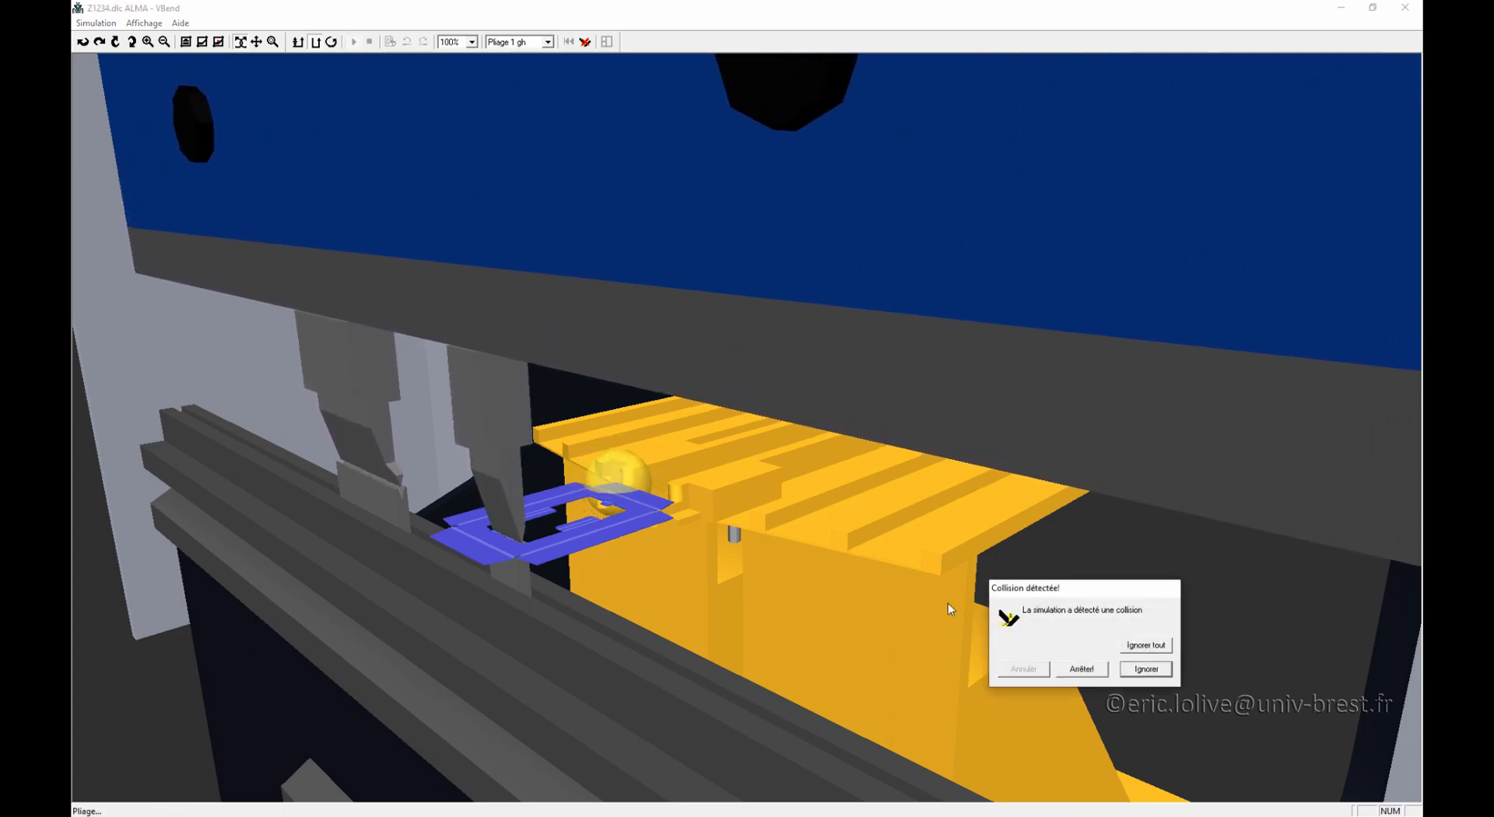
{"action": "left_click", "coordinate": [1147, 670]}
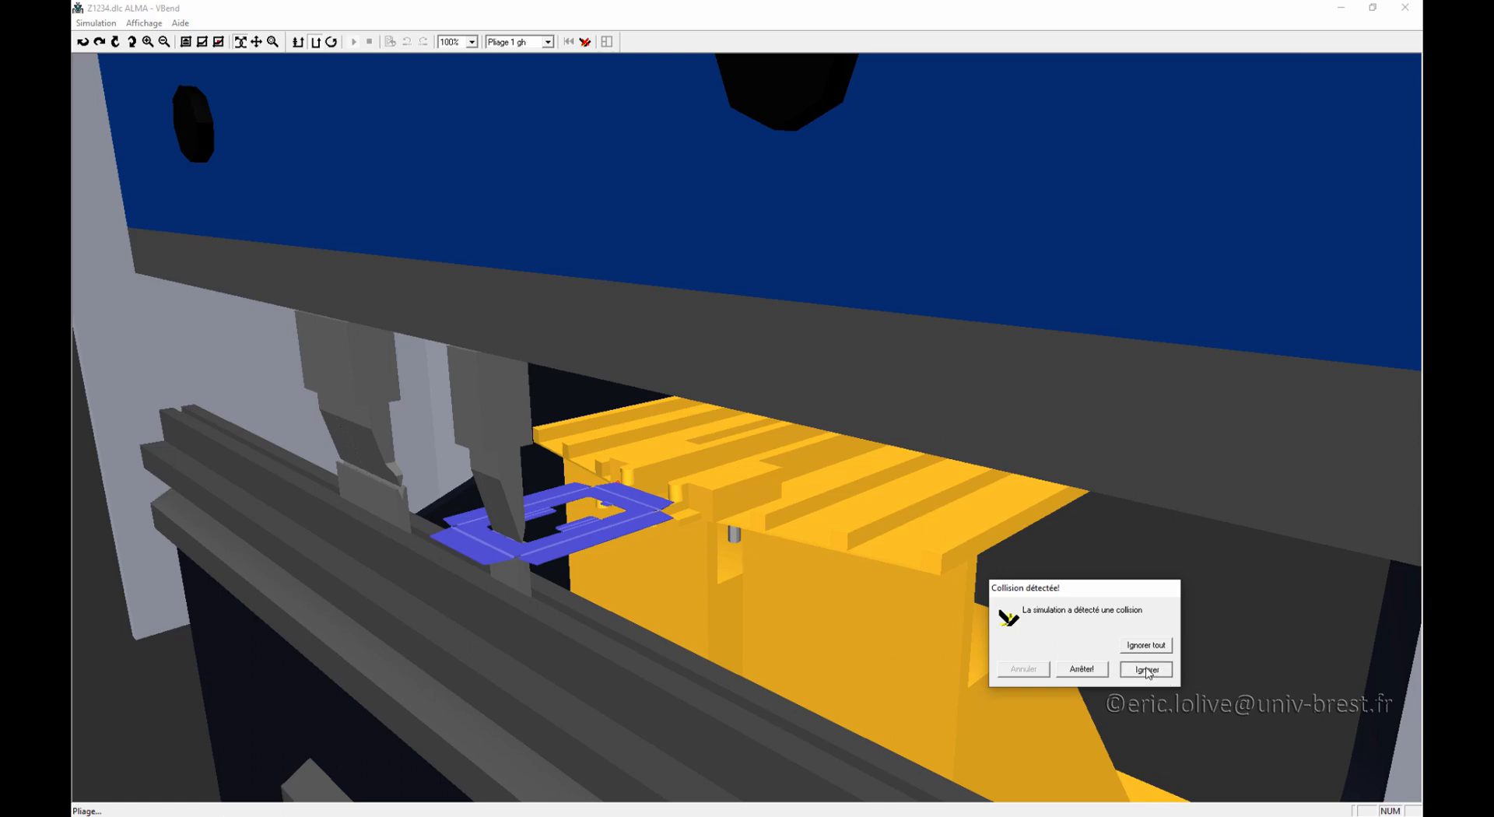
{"action": "right_click_drag", "start_coordinate": [740, 496], "coordinate": [703, 456]}
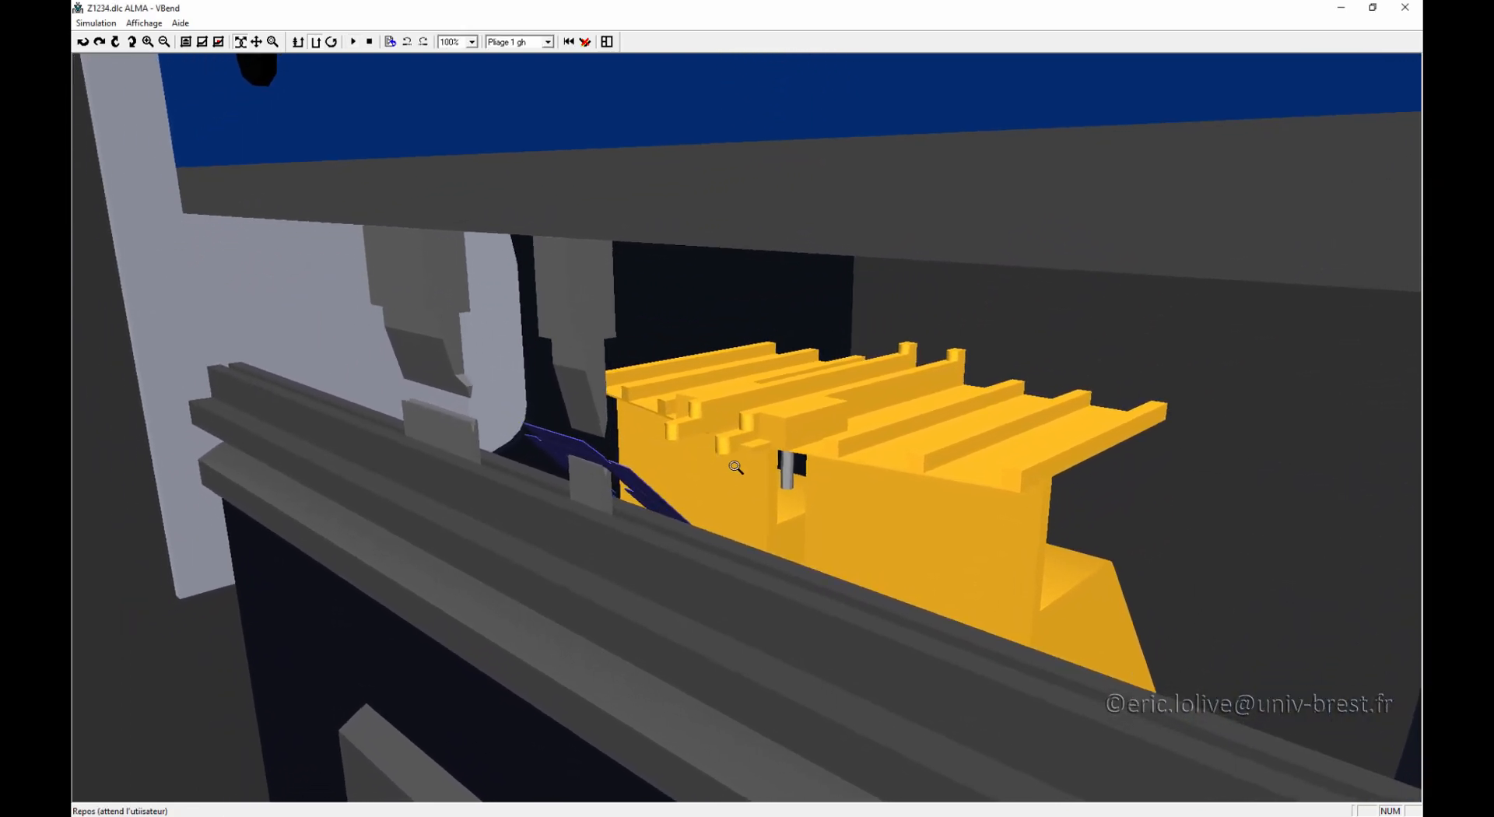
Step: Set bend 1's X-axis retraction (recul axe X) to 50 mm and apply it to the simulation
{"action": "left_click", "coordinate": [390, 42]}
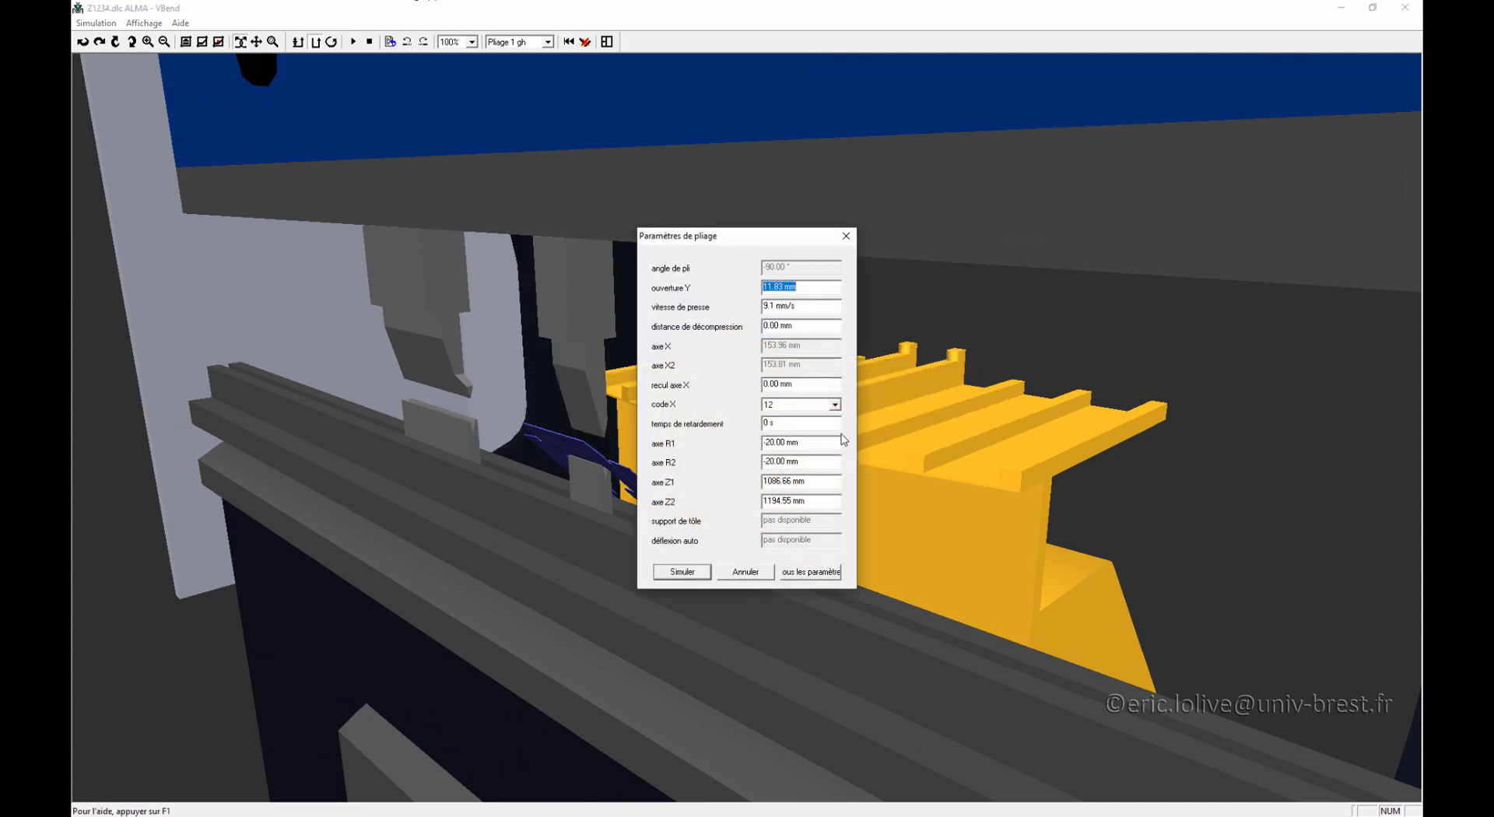
{"action": "left_click_drag", "start_coordinate": [809, 384], "coordinate": [731, 391]}
{"action": "type", "text": "100"}
{"action": "left_click", "coordinate": [682, 572]}
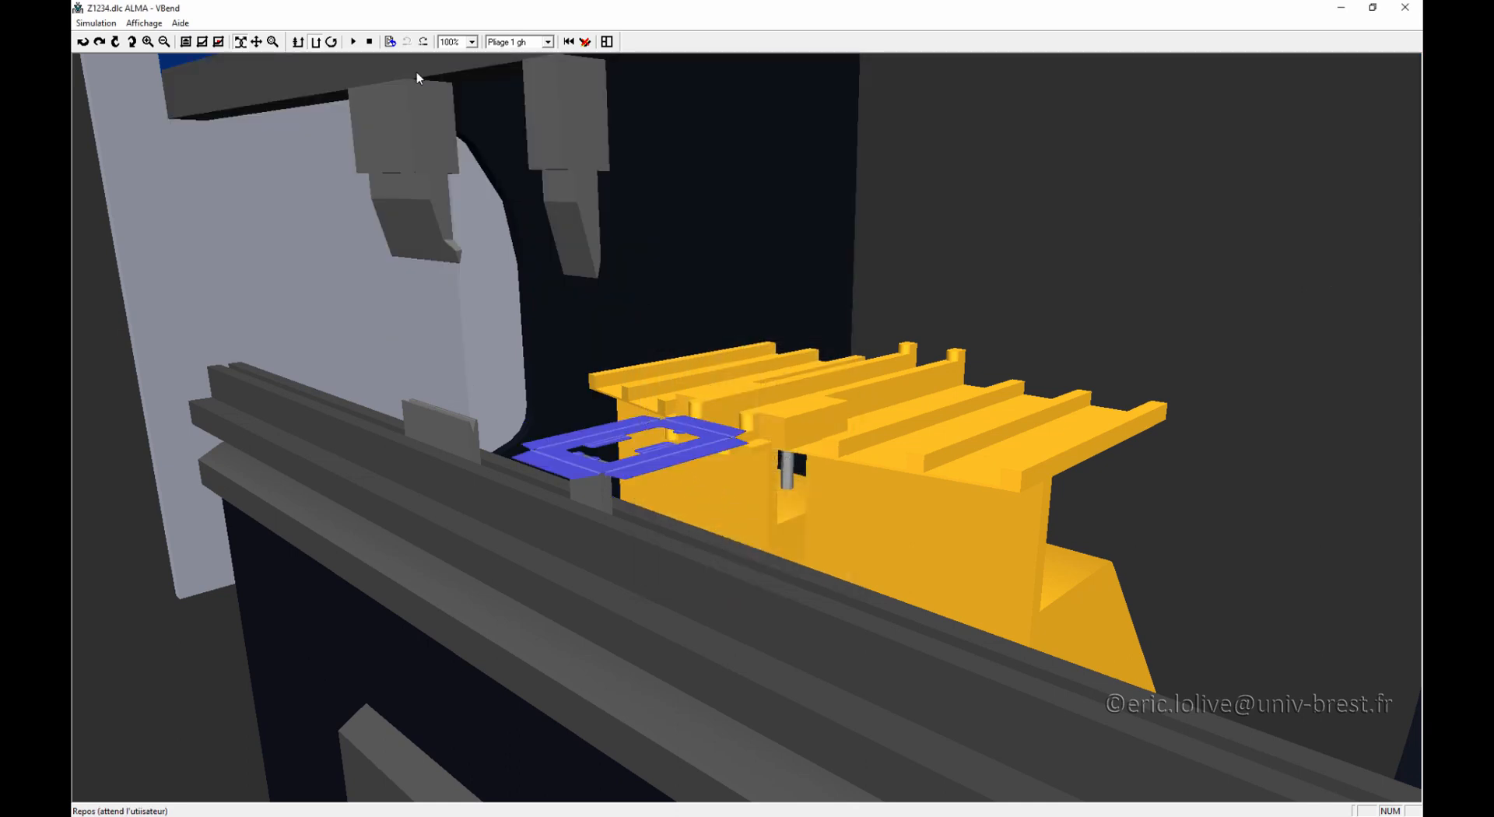
Step: Simulate bend 1 again, continue with bend 2 (k), and stop the simulation at the detected collision
{"action": "left_click", "coordinate": [354, 43]}
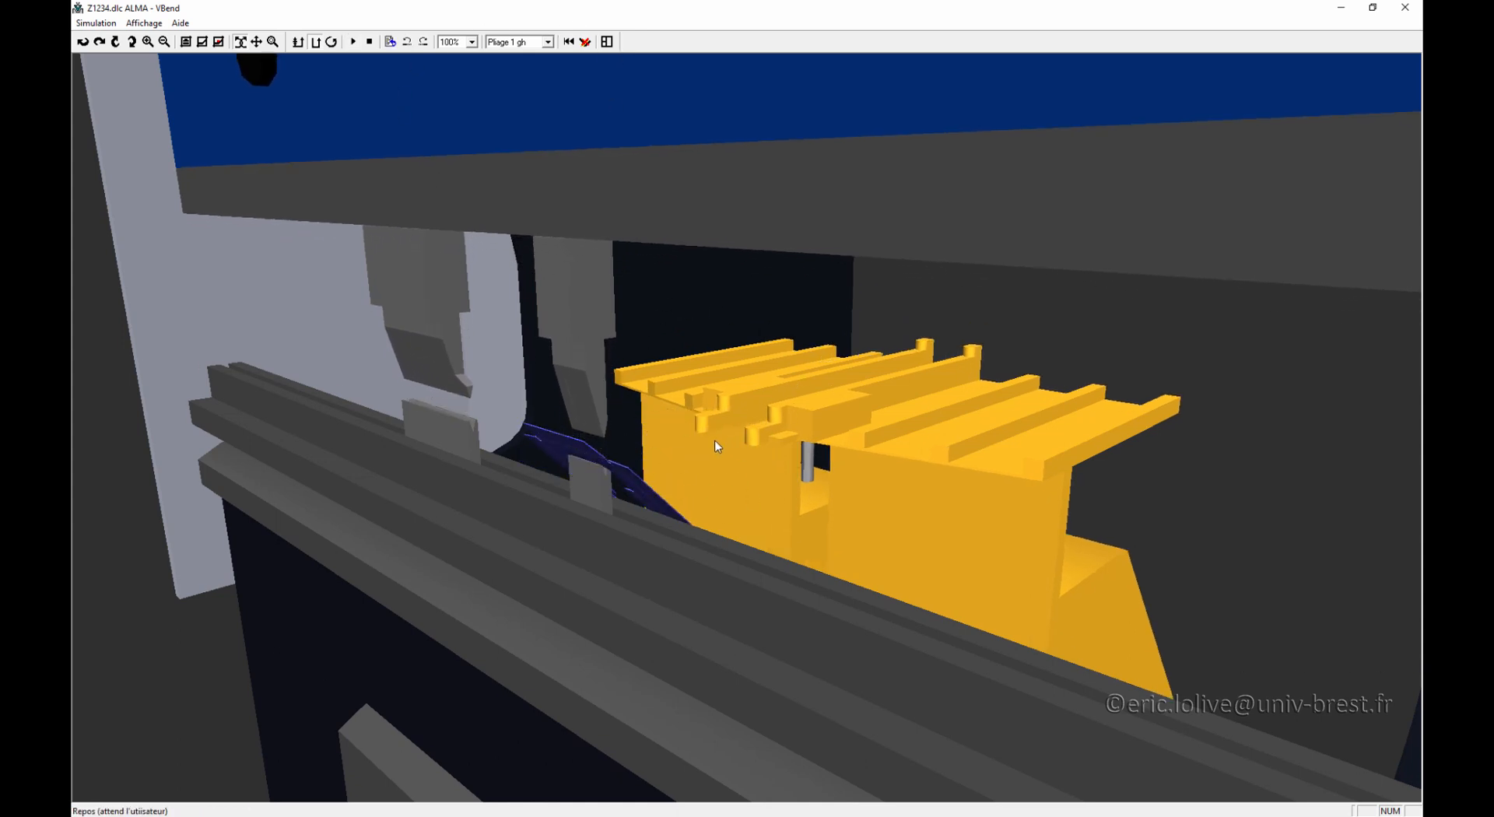
{"action": "left_click", "coordinate": [354, 43]}
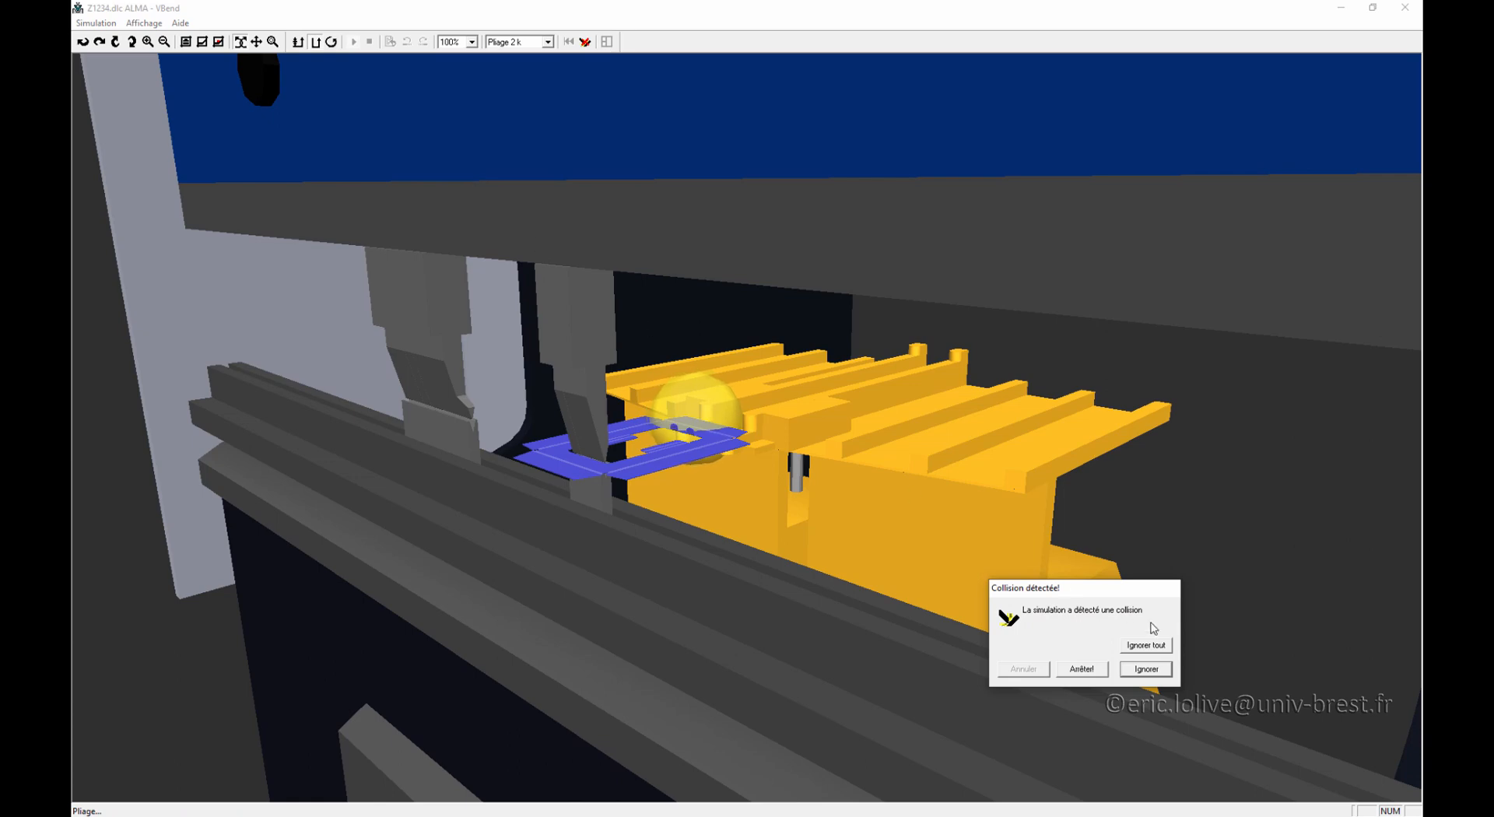
{"action": "left_click", "coordinate": [1081, 671]}
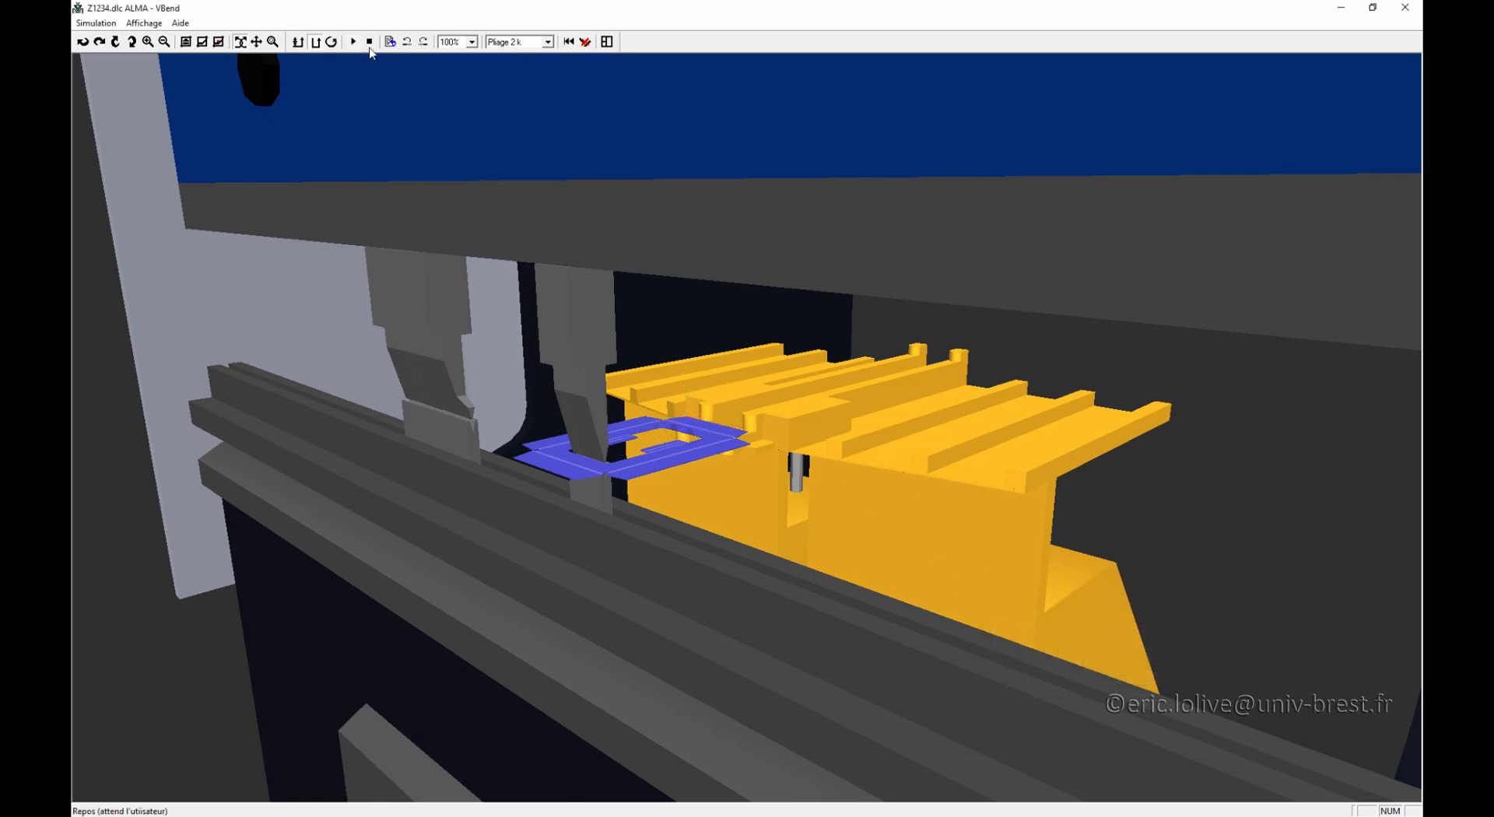
Step: Open the parameters of the whole bending sequence and set bend 2's X retraction (recul X) to 50 mm
{"action": "left_click", "coordinate": [390, 42]}
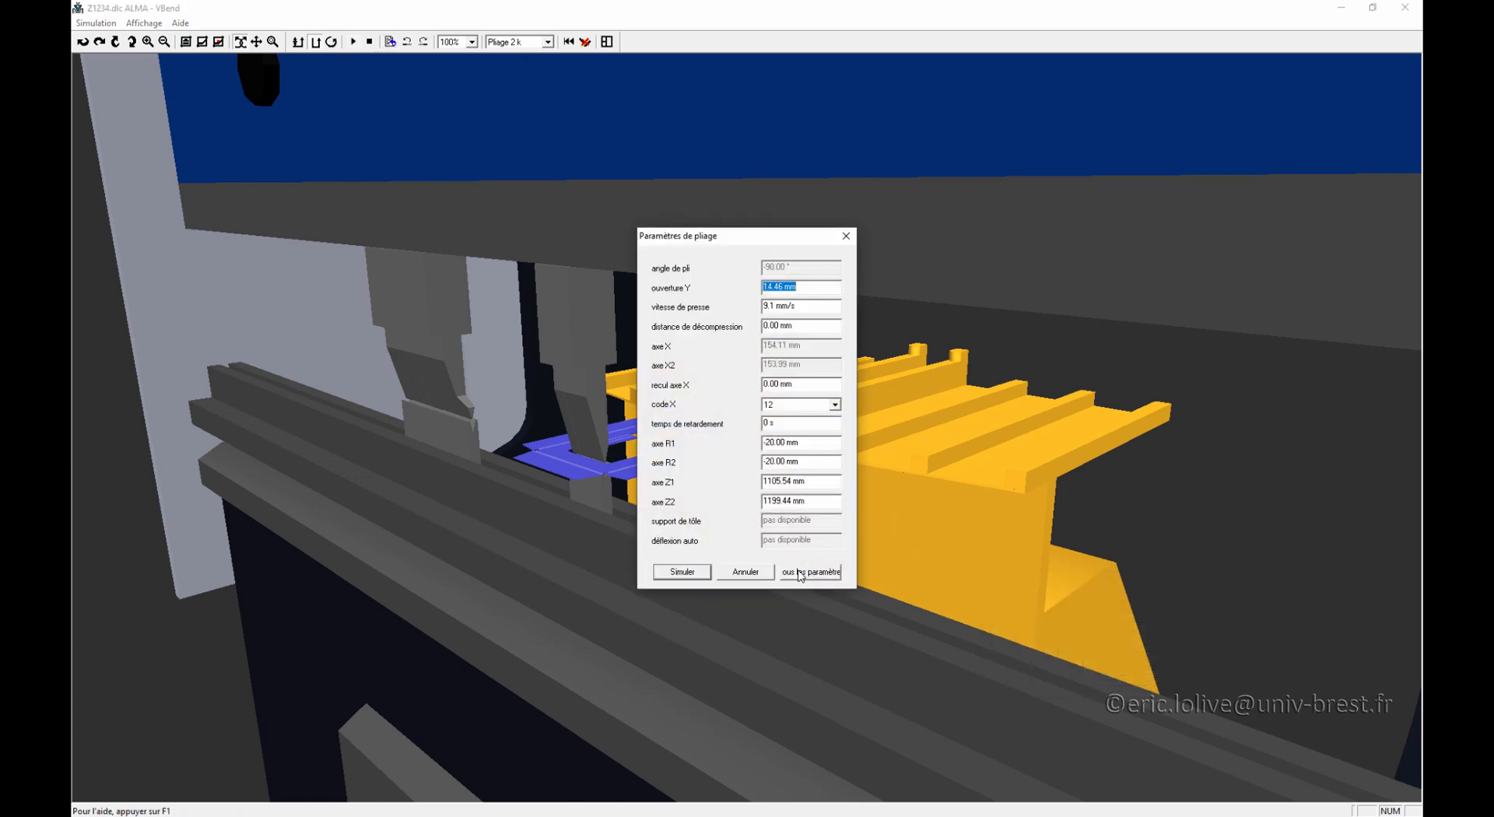
{"action": "left_click", "coordinate": [801, 573]}
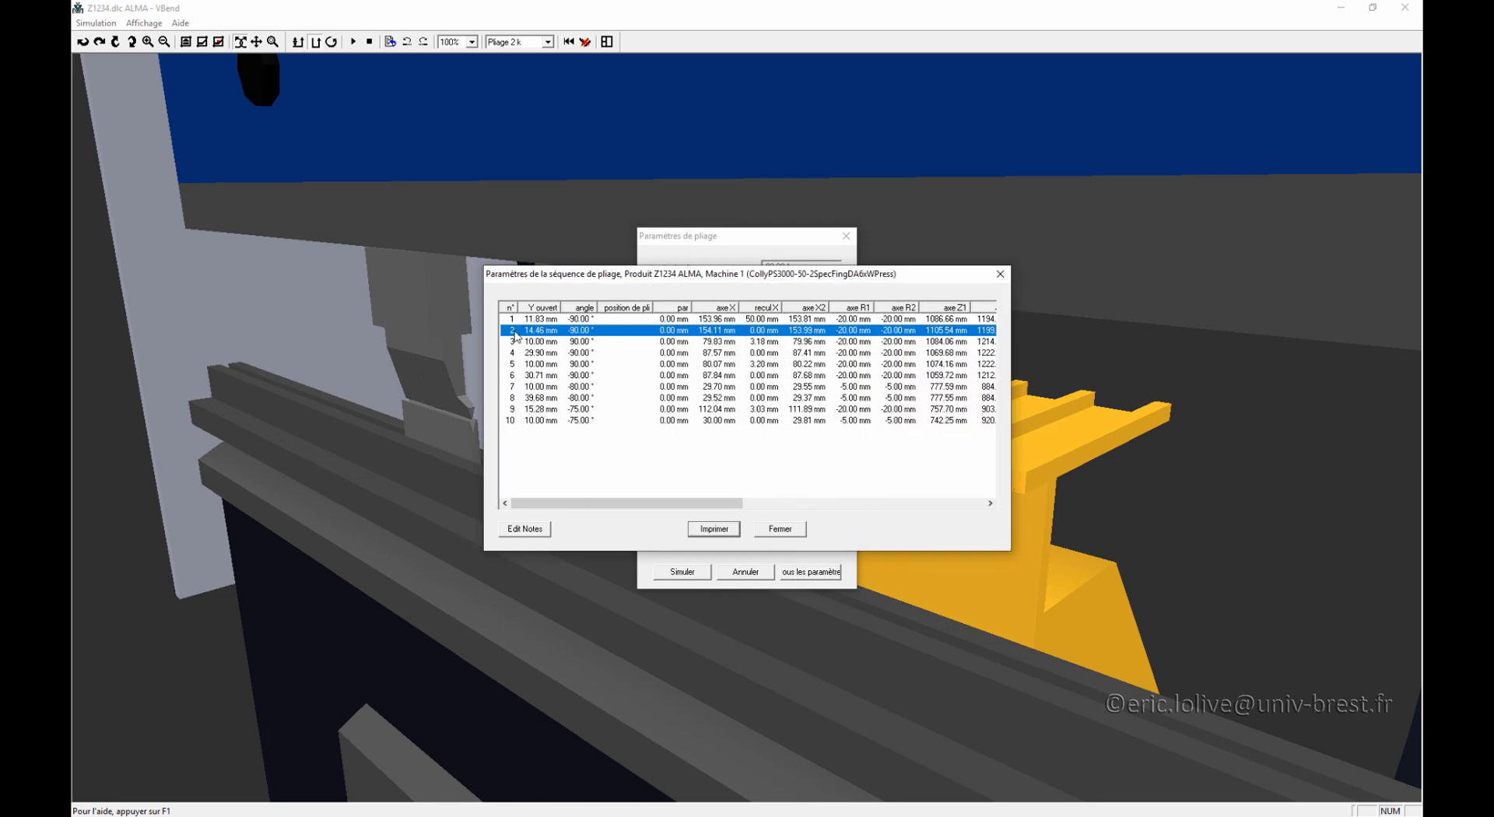
{"action": "left_click", "coordinate": [765, 320]}
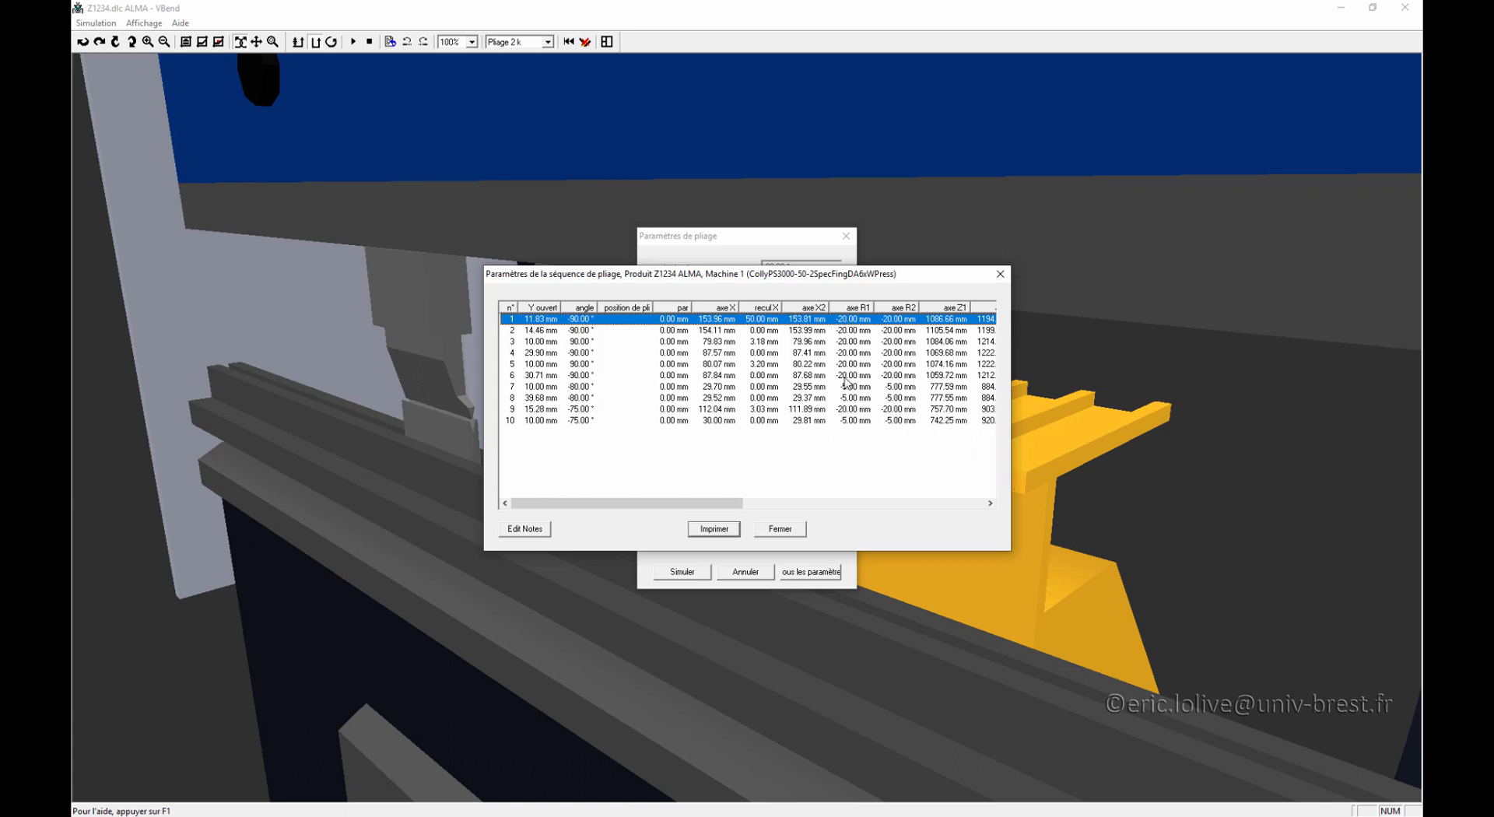
{"action": "left_click", "coordinate": [764, 320]}
{"action": "left_click", "coordinate": [774, 330]}
{"action": "type", "text": "50"}
{"action": "key", "text": "Return"}
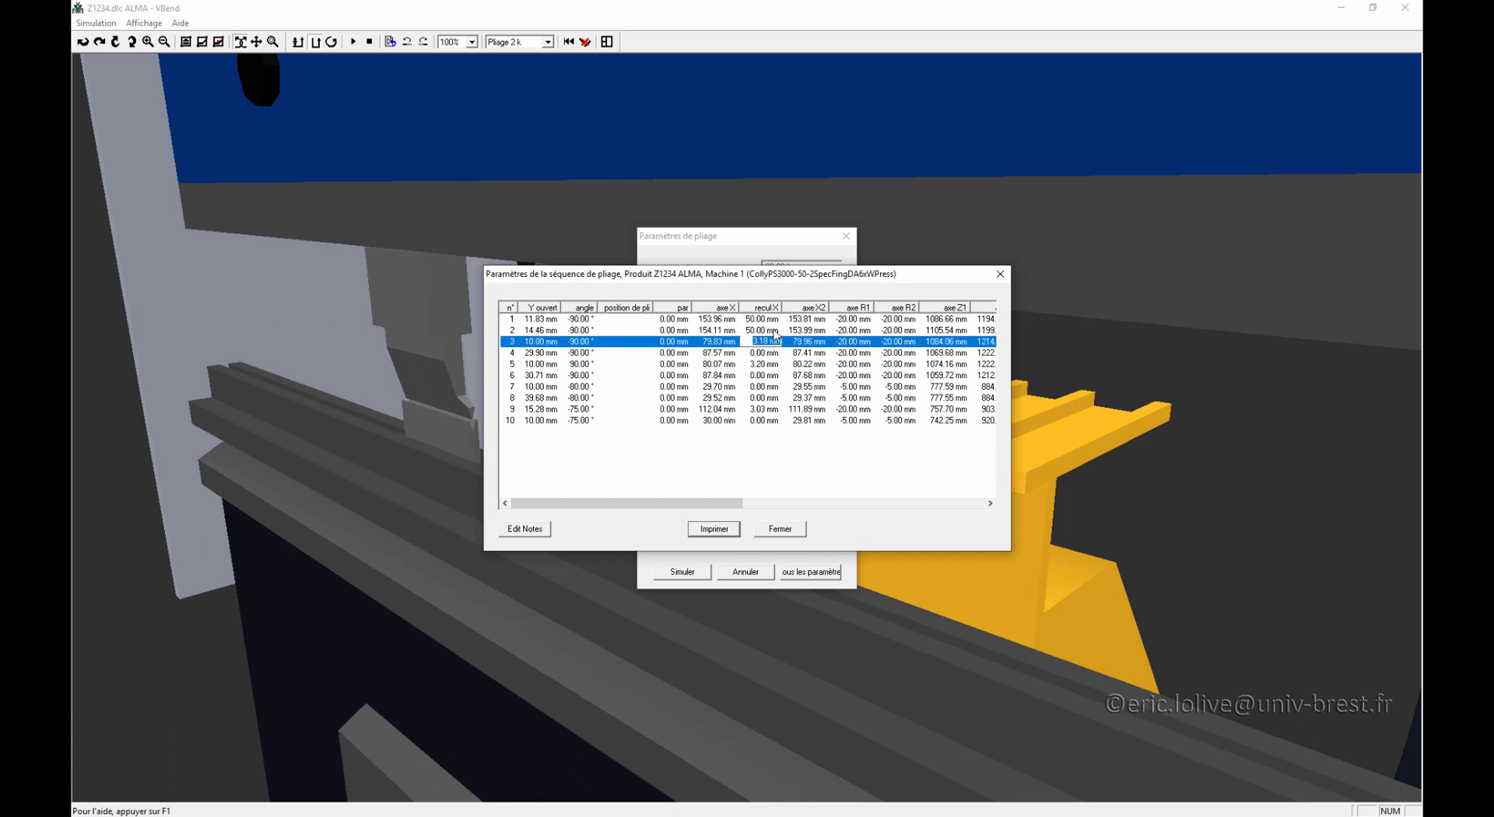
Step: Set the X retraction (recul X) of bends 3 to 6 and bend 9 to 50 mm in the sequence parameters
{"action": "type", "text": "50"}
{"action": "key", "text": "Return"}
{"action": "type", "text": "50"}
{"action": "key", "text": "Return"}
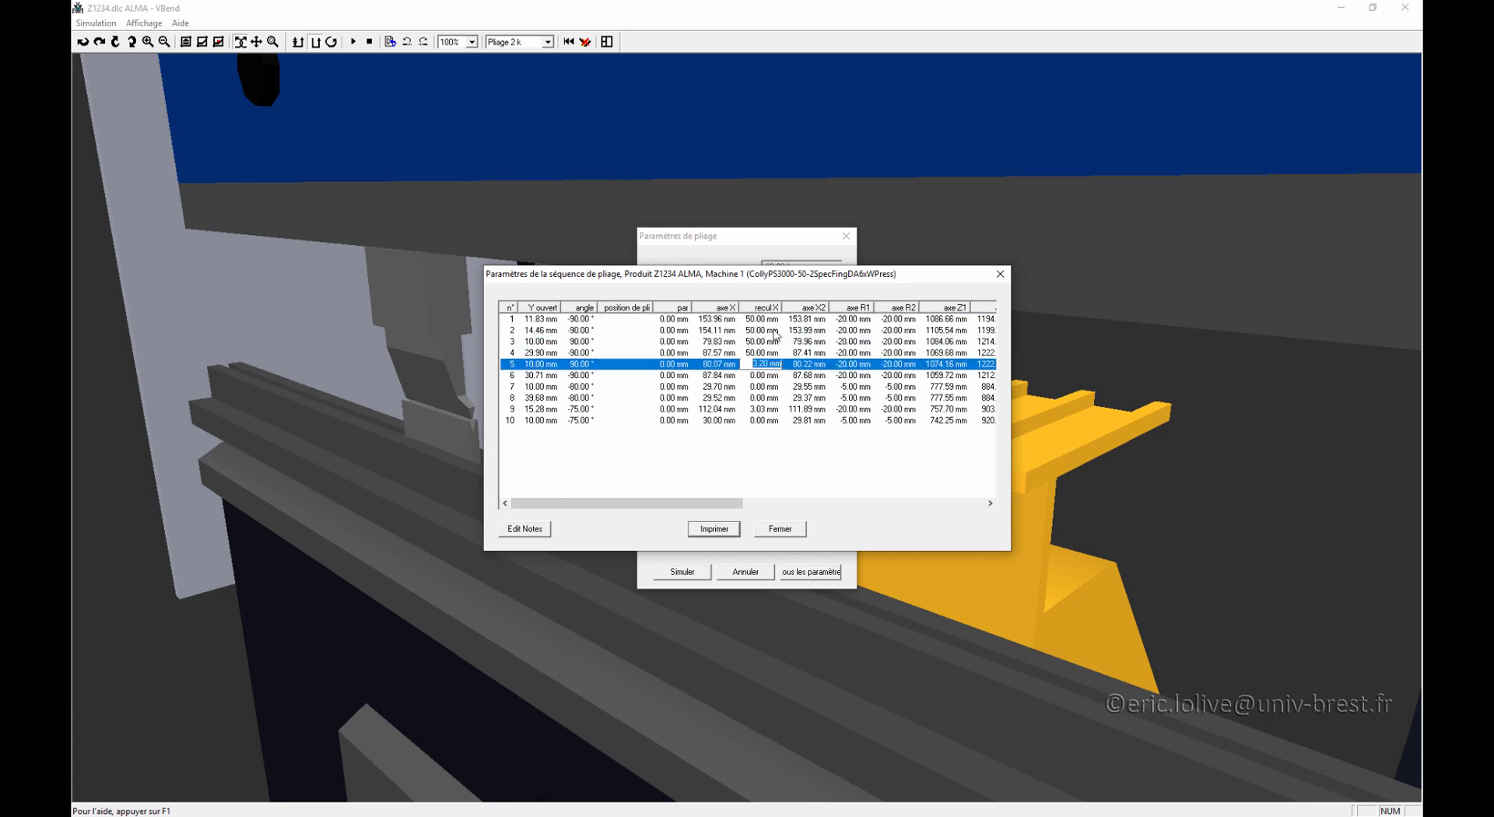
{"action": "type", "text": "50"}
{"action": "key", "text": "Return"}
{"action": "type", "text": "50"}
{"action": "key", "text": "Return"}
{"action": "key", "text": "Return"}
{"action": "key", "text": "Return"}
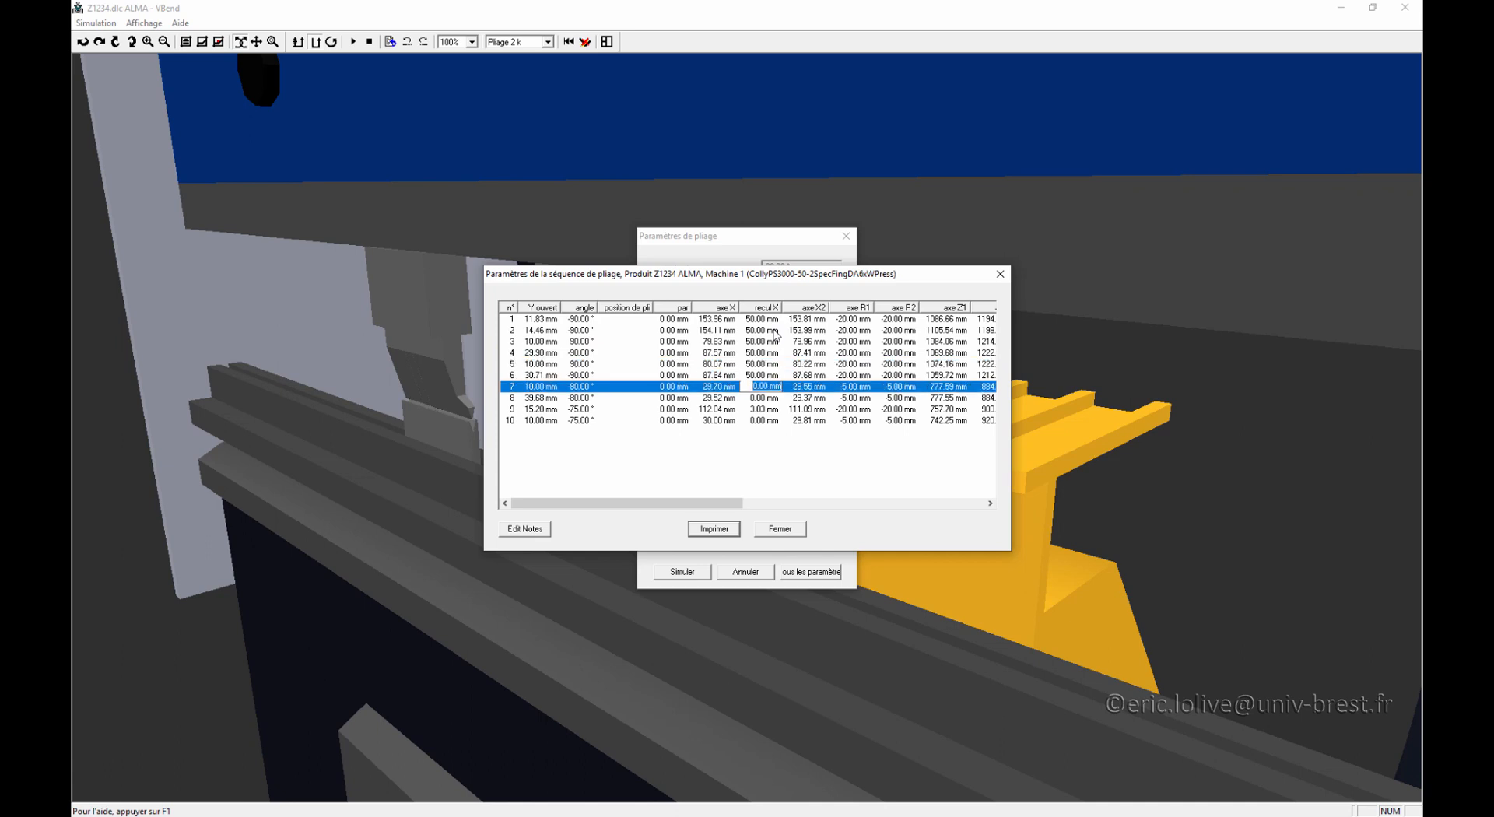
{"action": "type", "text": "50"}
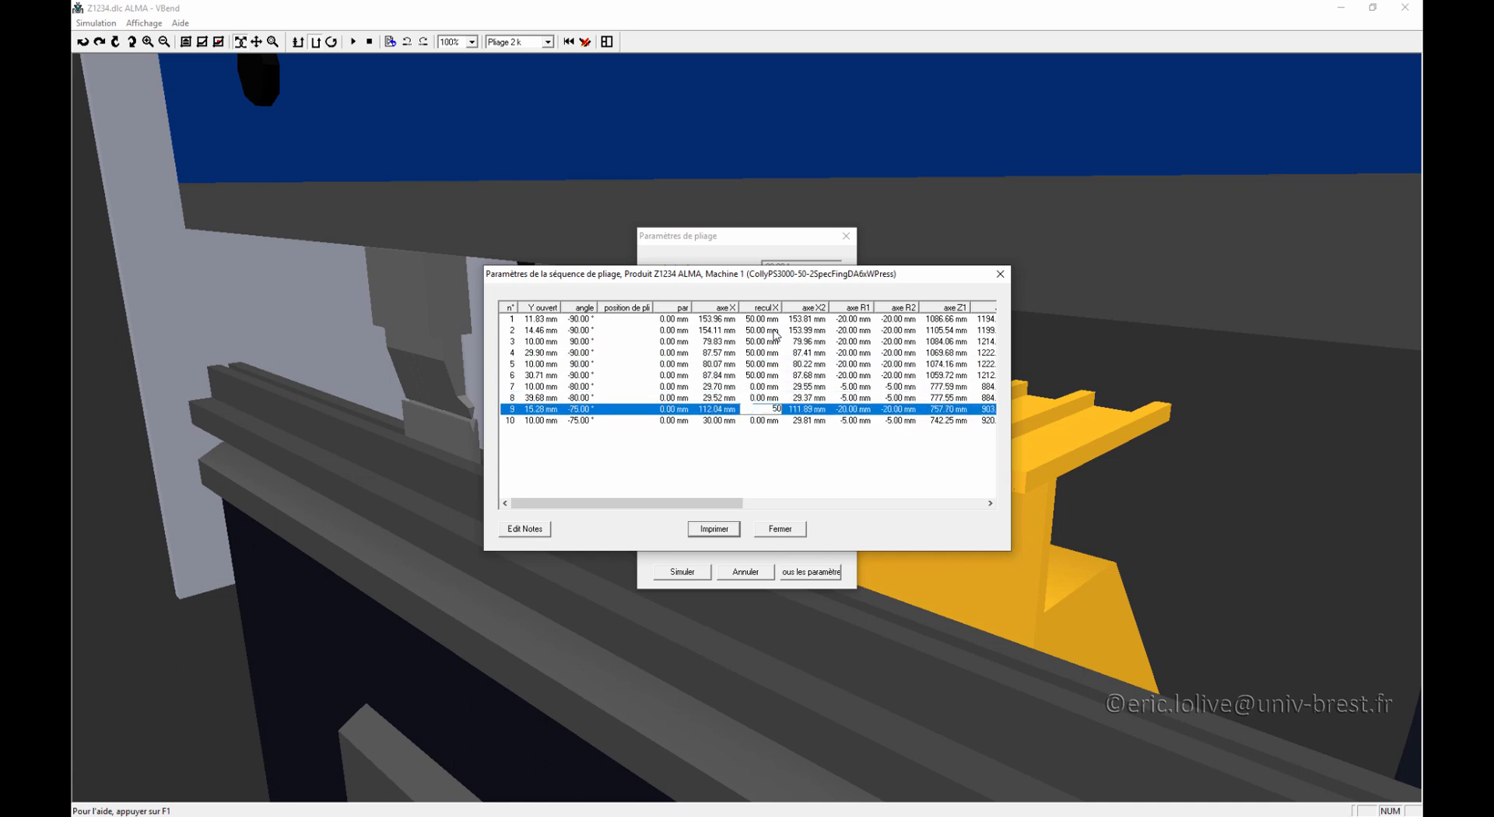
{"action": "key", "text": "Return"}
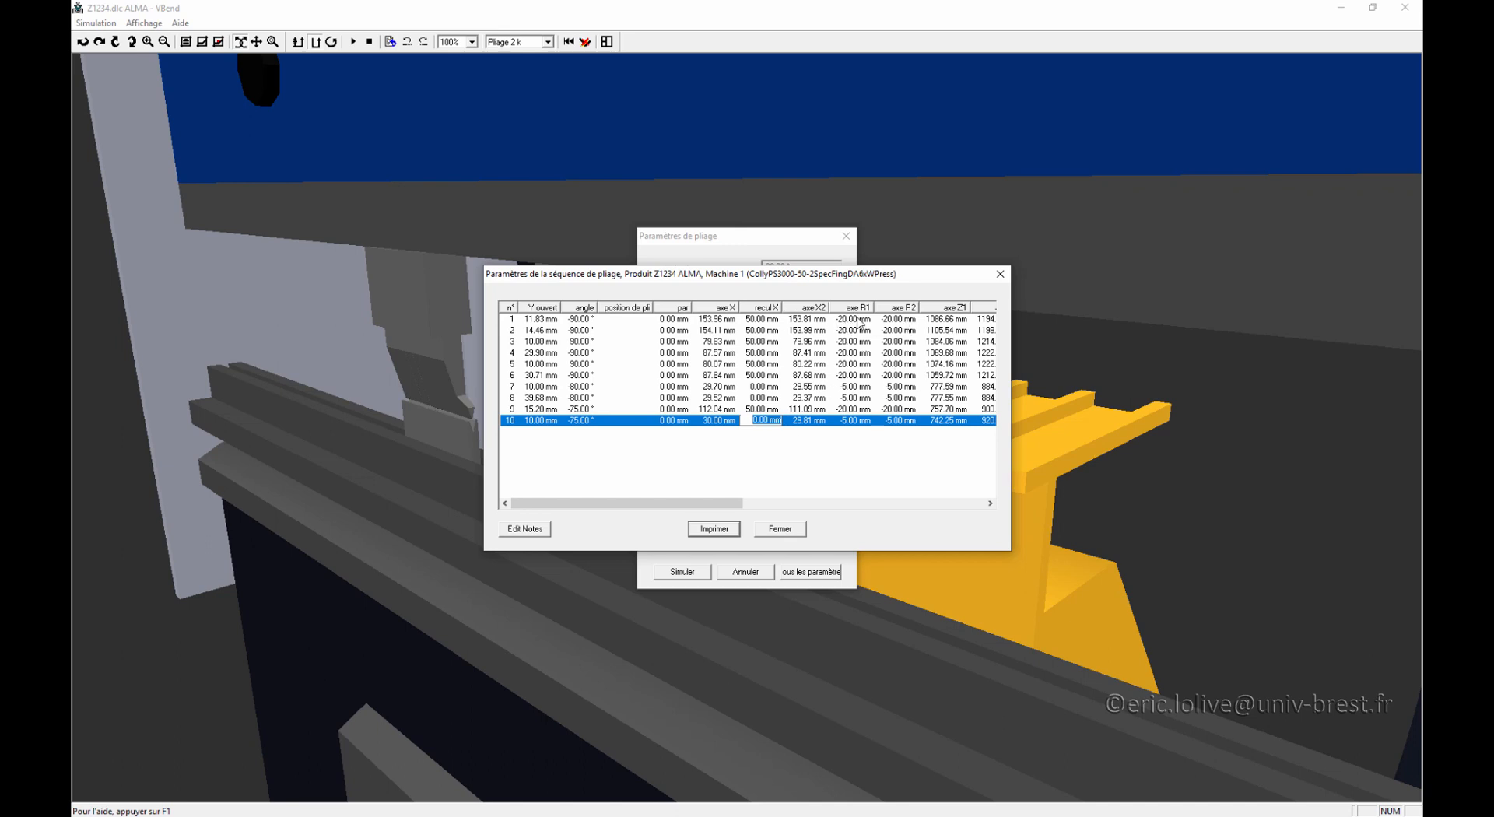
Step: Set bend 7's axe R1 to -10 mm, close the sequence parameters and apply them to the simulation
{"action": "left_click", "coordinate": [848, 390]}
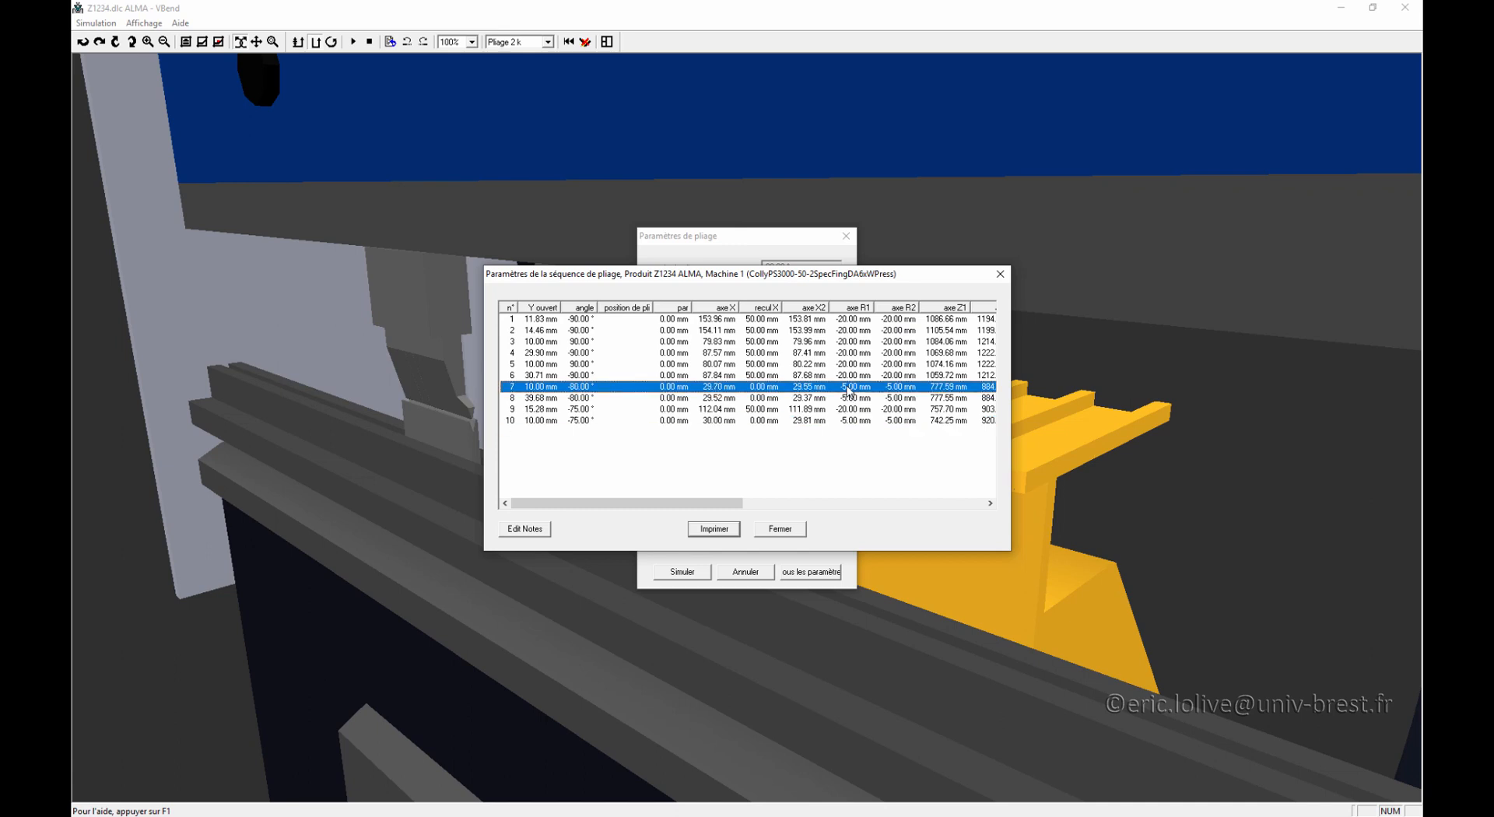
{"action": "left_click", "coordinate": [848, 389]}
{"action": "key", "text": "BackSpace"}
{"action": "type", "text": "-10"}
{"action": "left_click", "coordinate": [846, 411]}
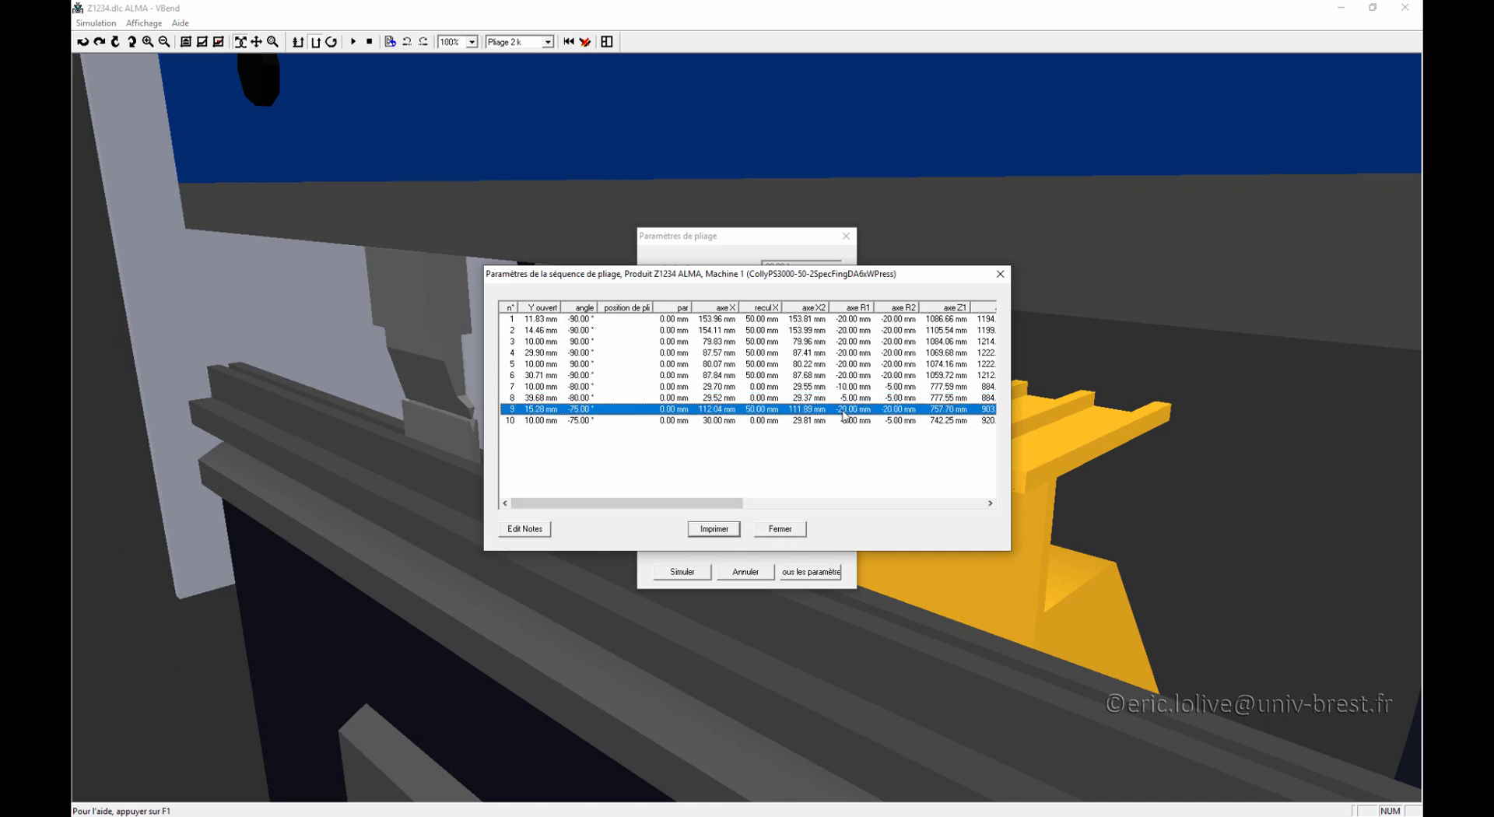
{"action": "left_click", "coordinate": [785, 530]}
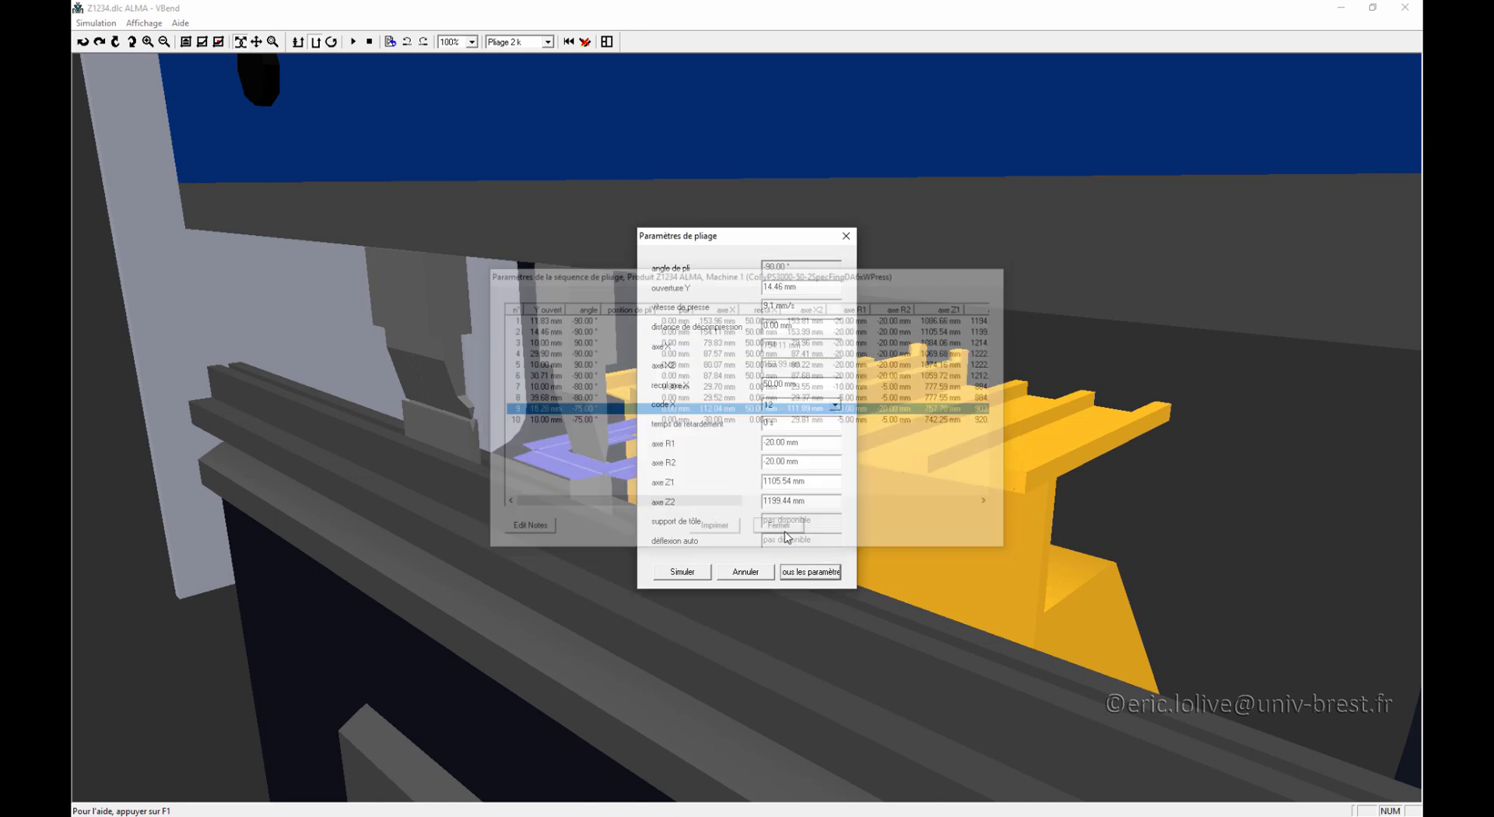
{"action": "left_click", "coordinate": [666, 573]}
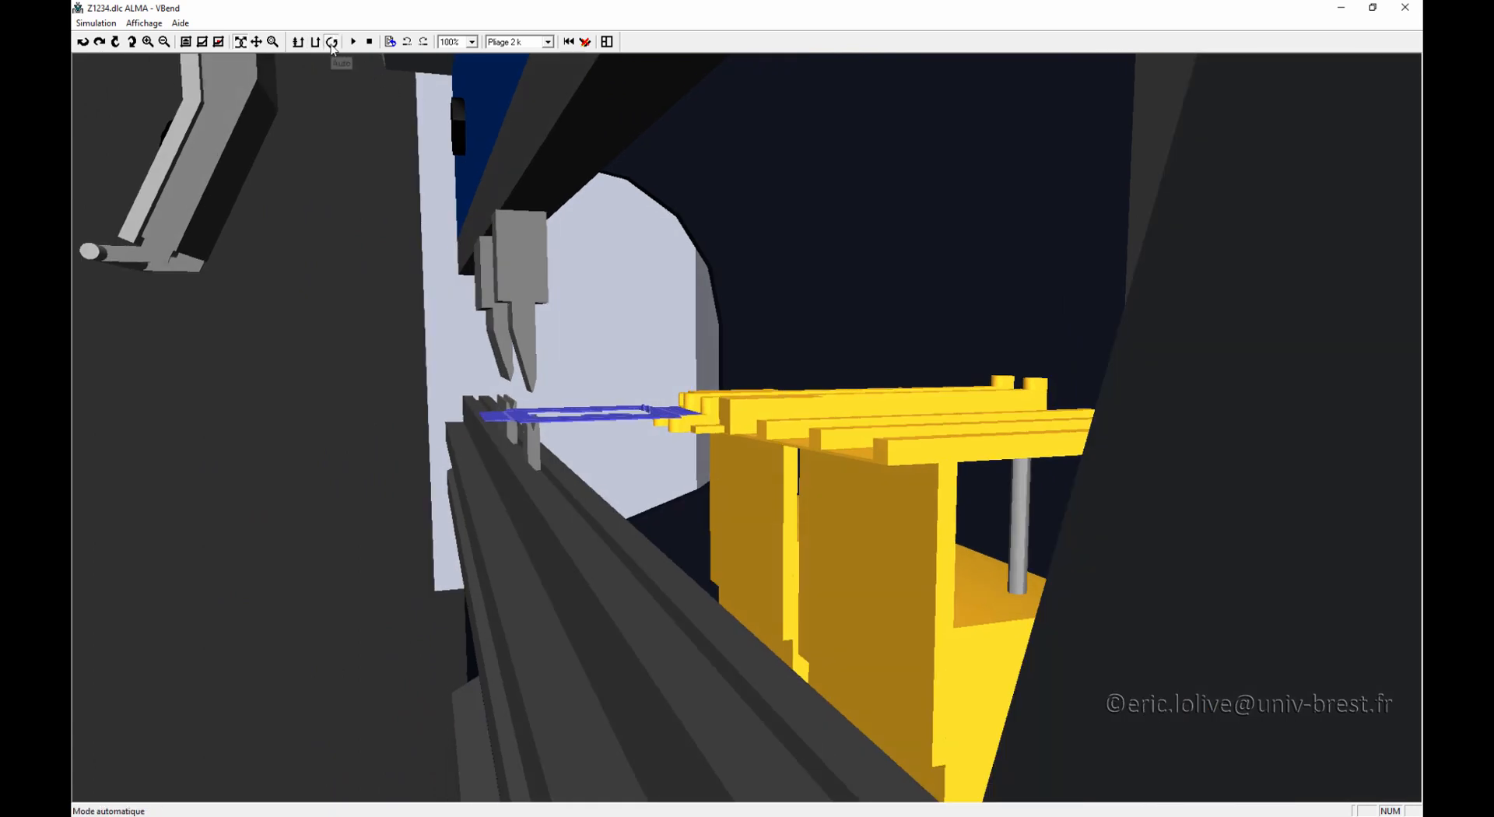
Step: Simulate the remaining bends in automatic mode, inspecting and ignoring each detected collision, and return to the bending sequence workspace
{"action": "left_click", "coordinate": [333, 44]}
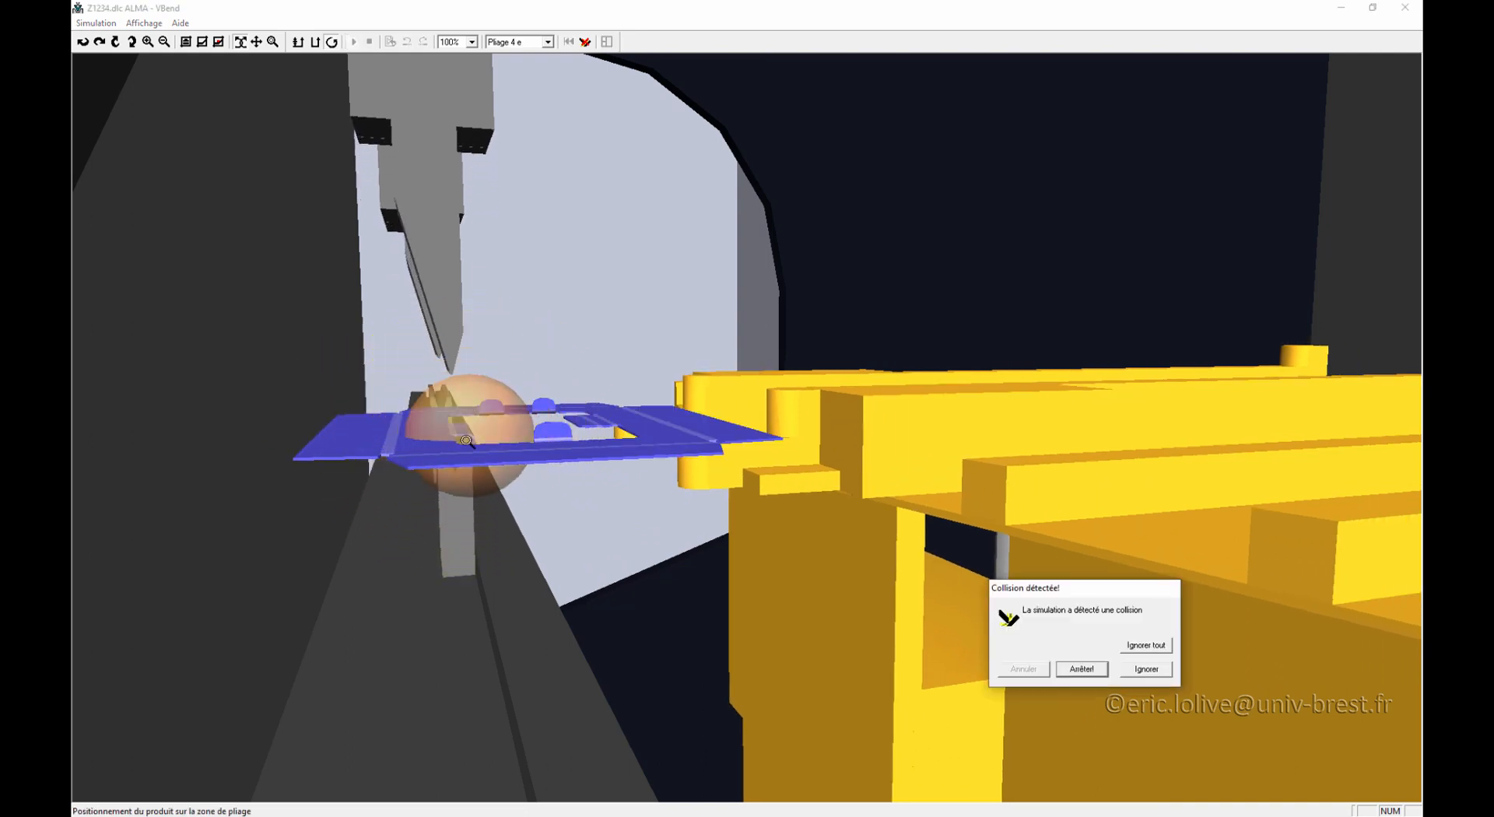
{"action": "right_click_drag", "start_coordinate": [467, 478], "coordinate": [428, 366]}
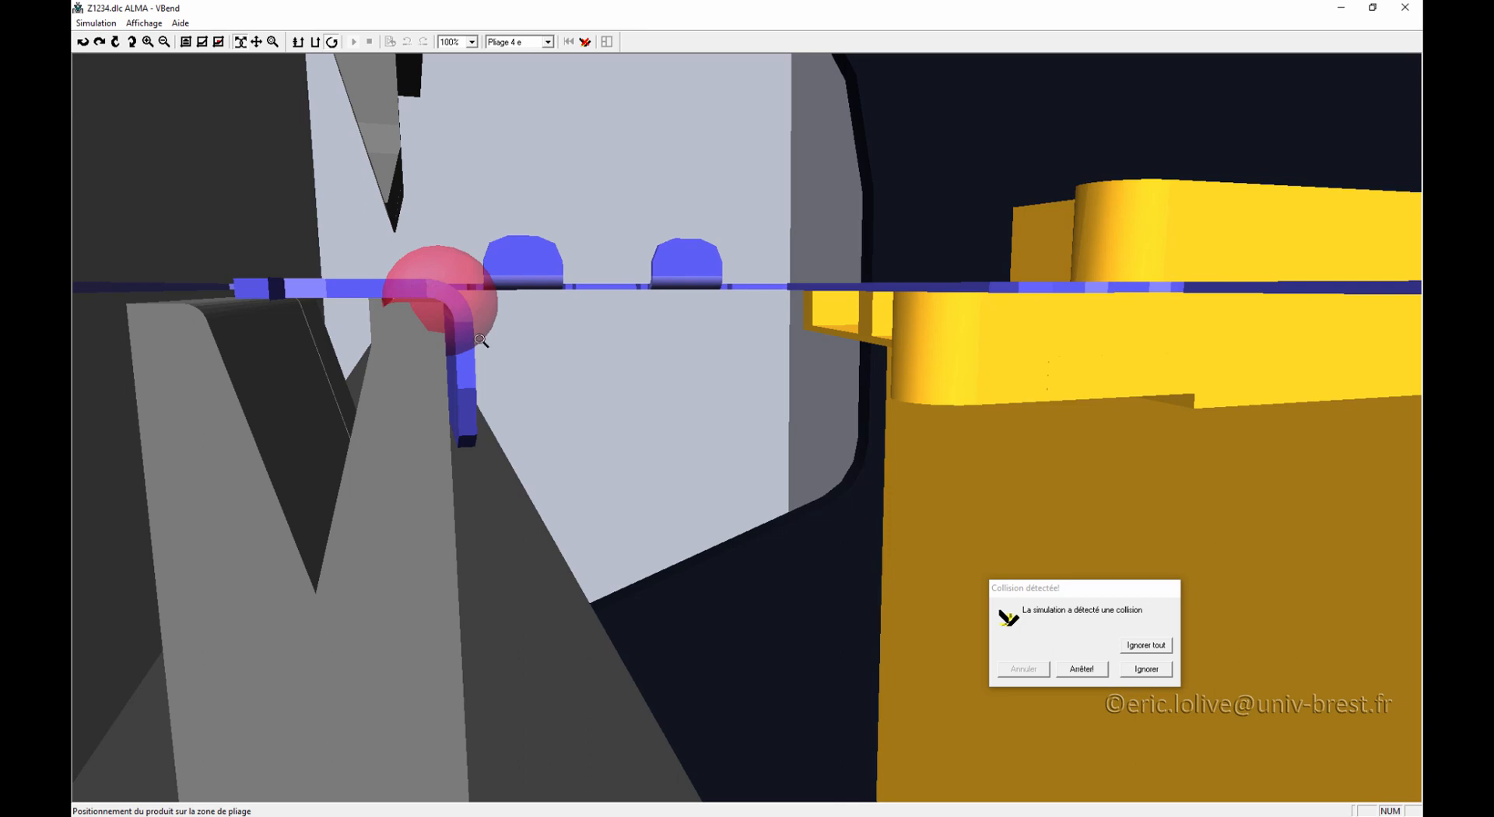
{"action": "left_click", "coordinate": [1147, 669]}
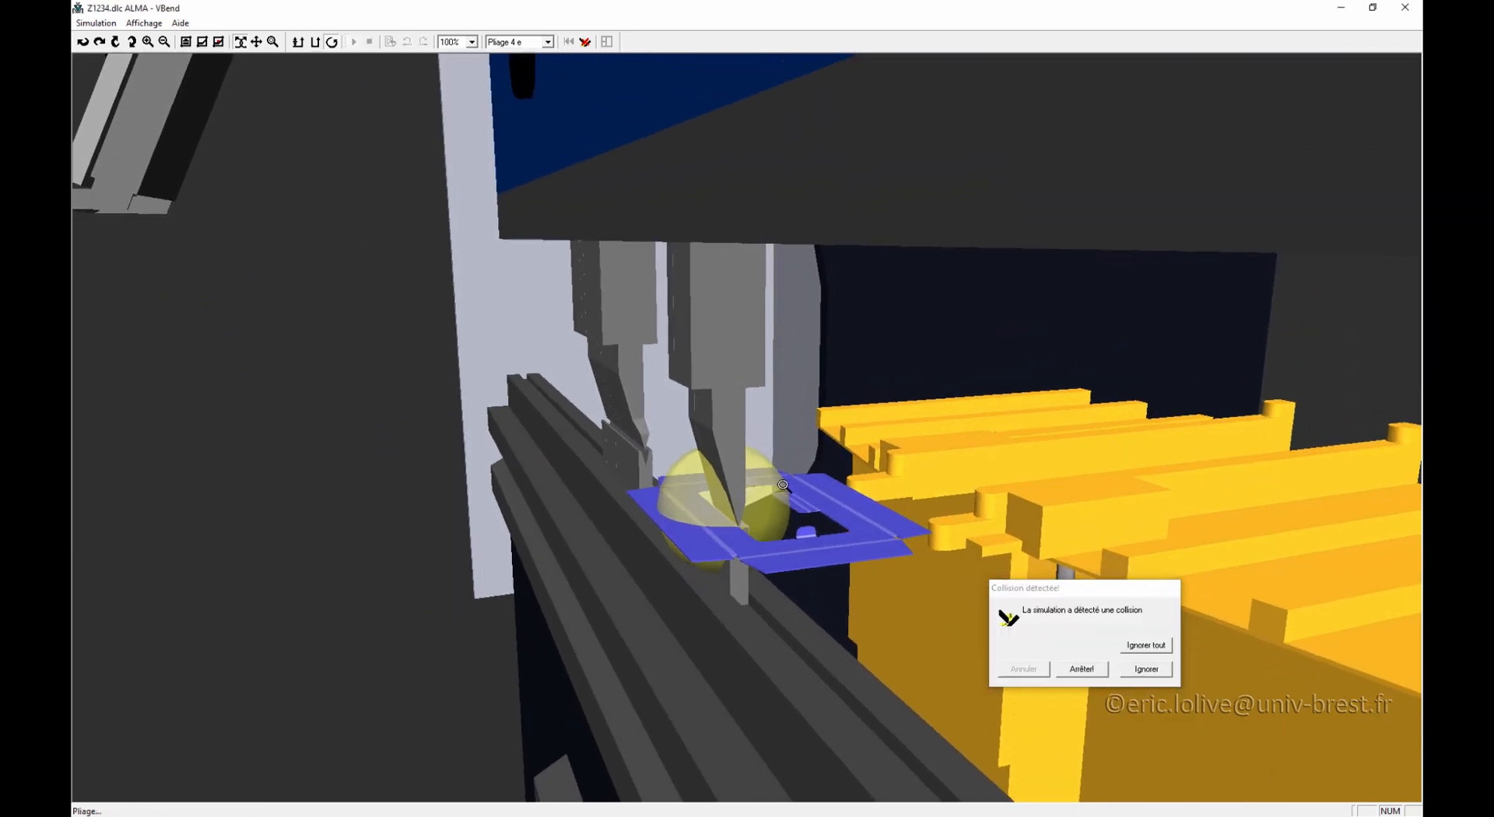
{"action": "left_click", "coordinate": [1146, 669]}
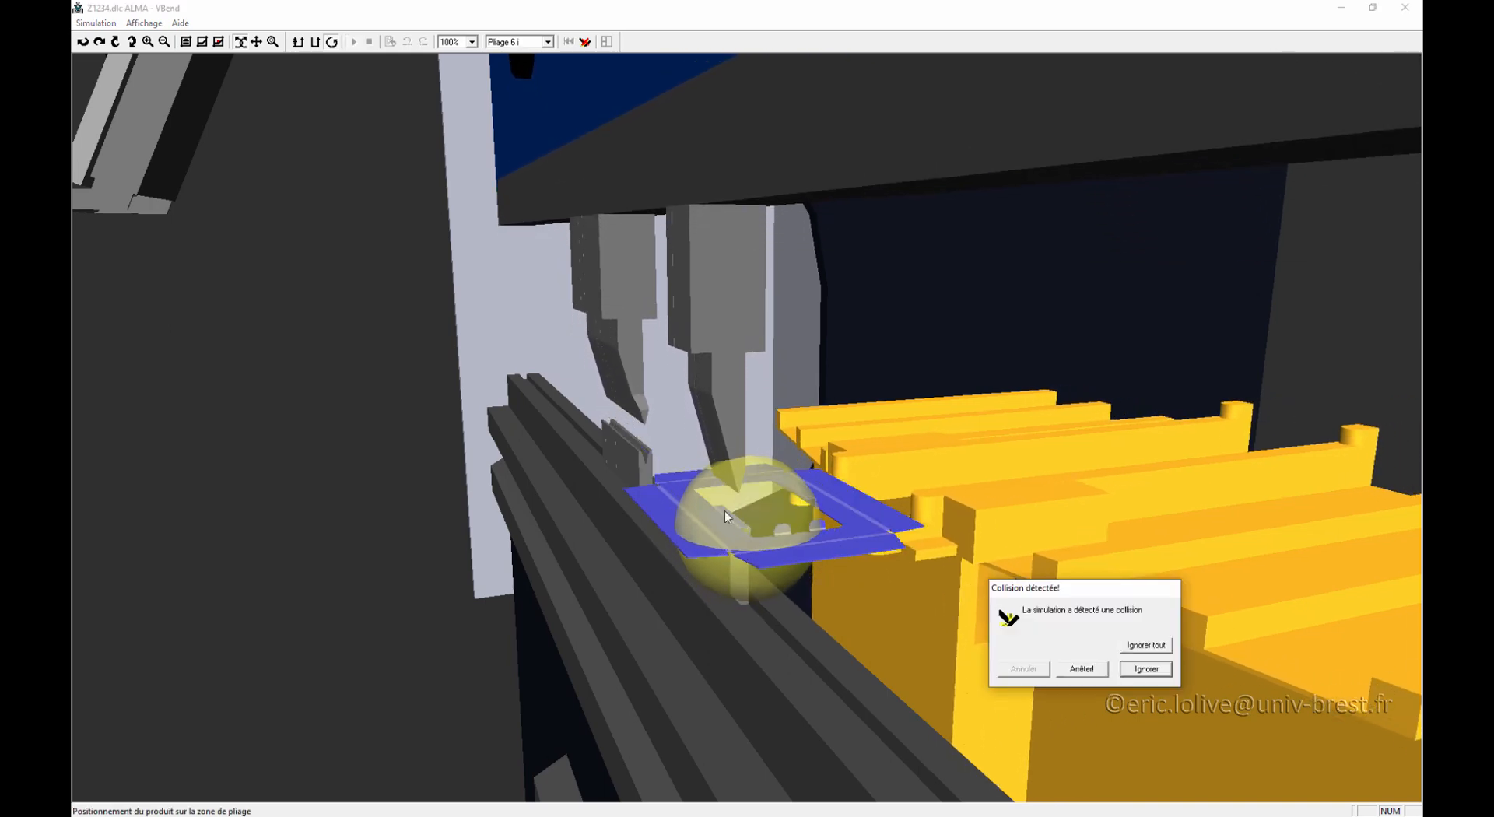
{"action": "left_click", "coordinate": [1153, 673]}
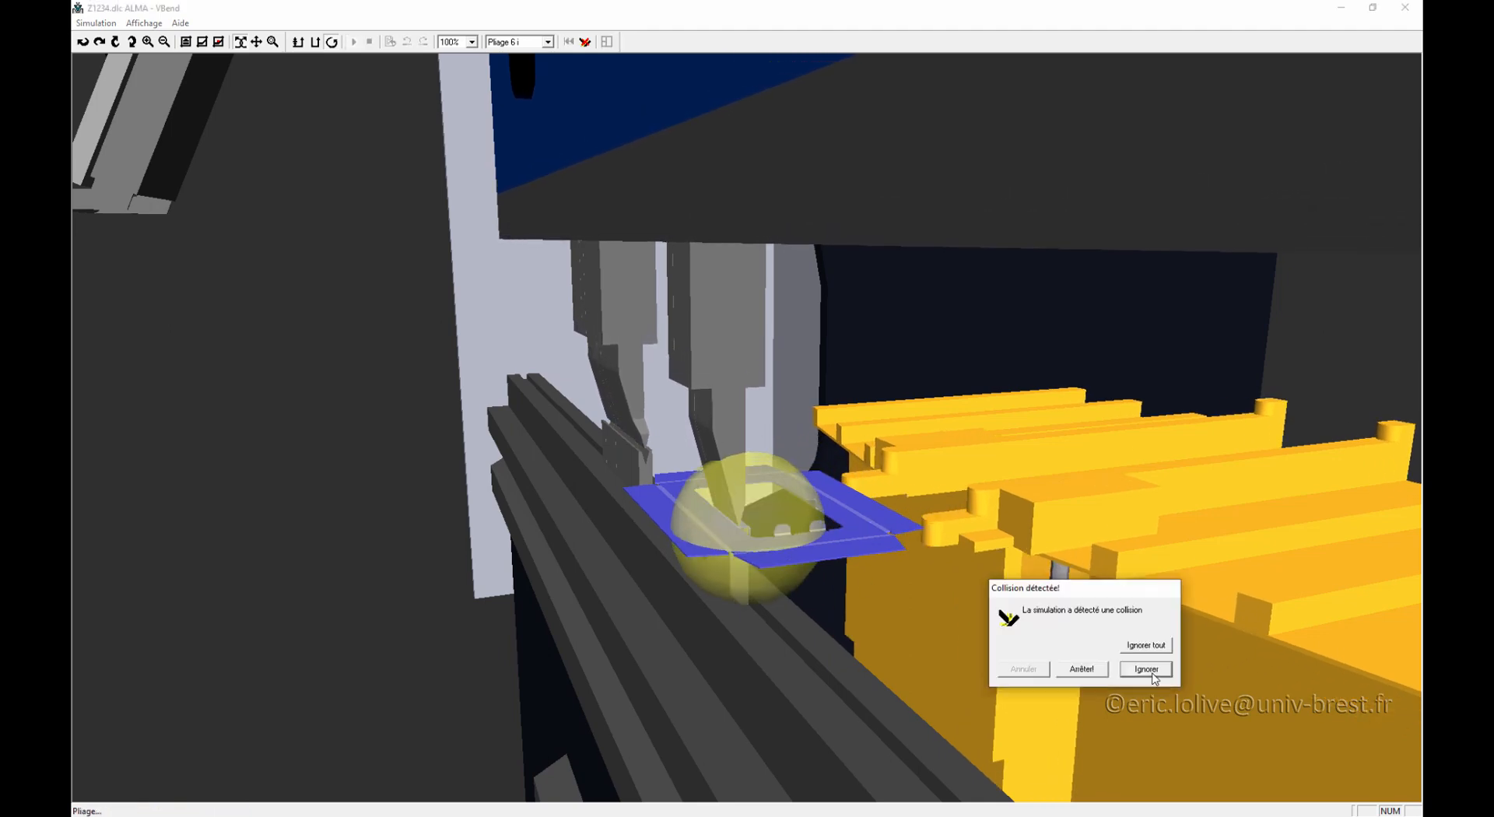
{"action": "left_click", "coordinate": [1136, 670]}
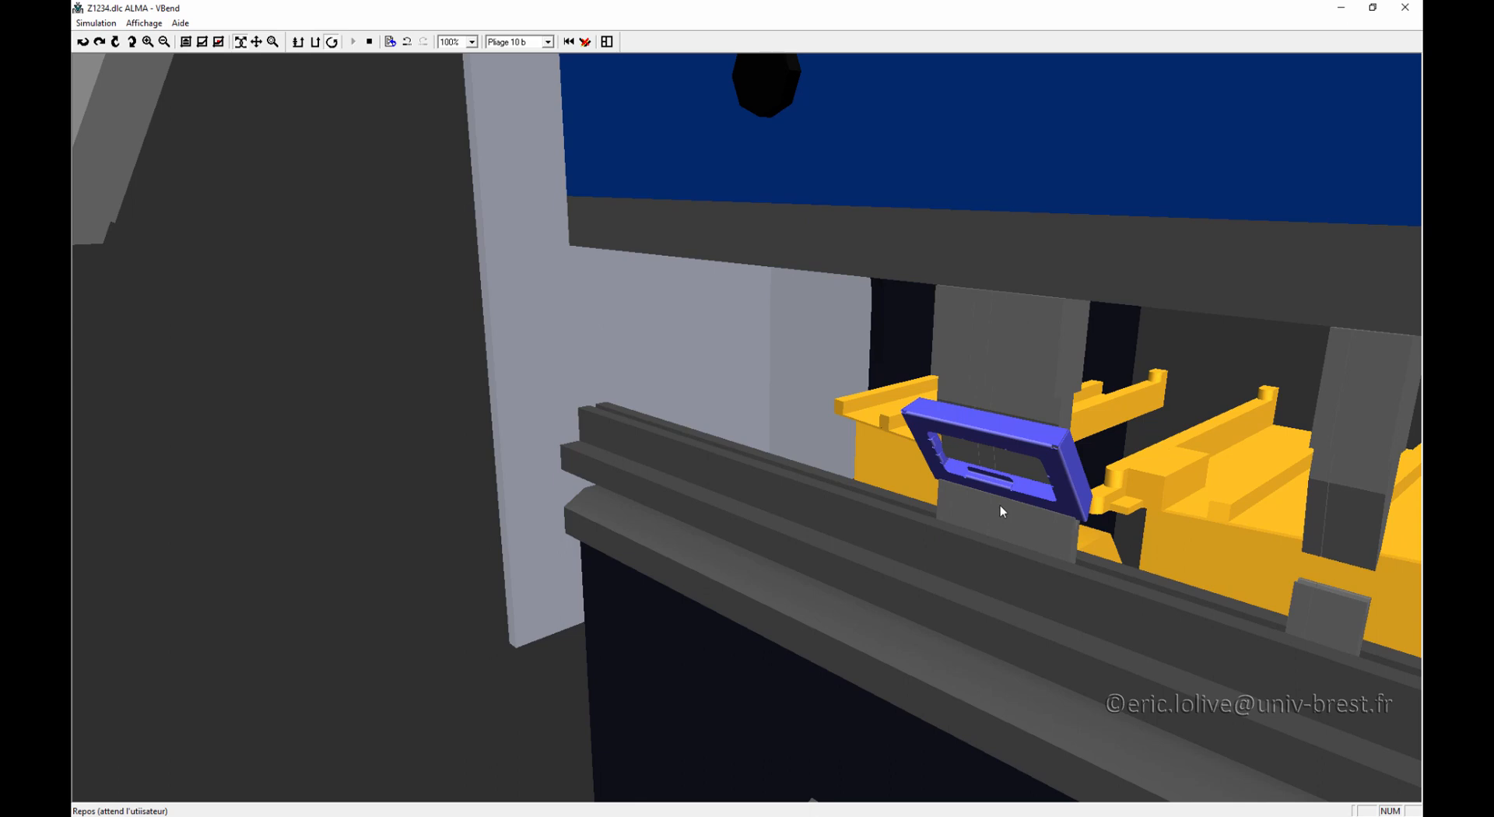
{"action": "left_click_drag", "start_coordinate": [1001, 506], "coordinate": [818, 437]}
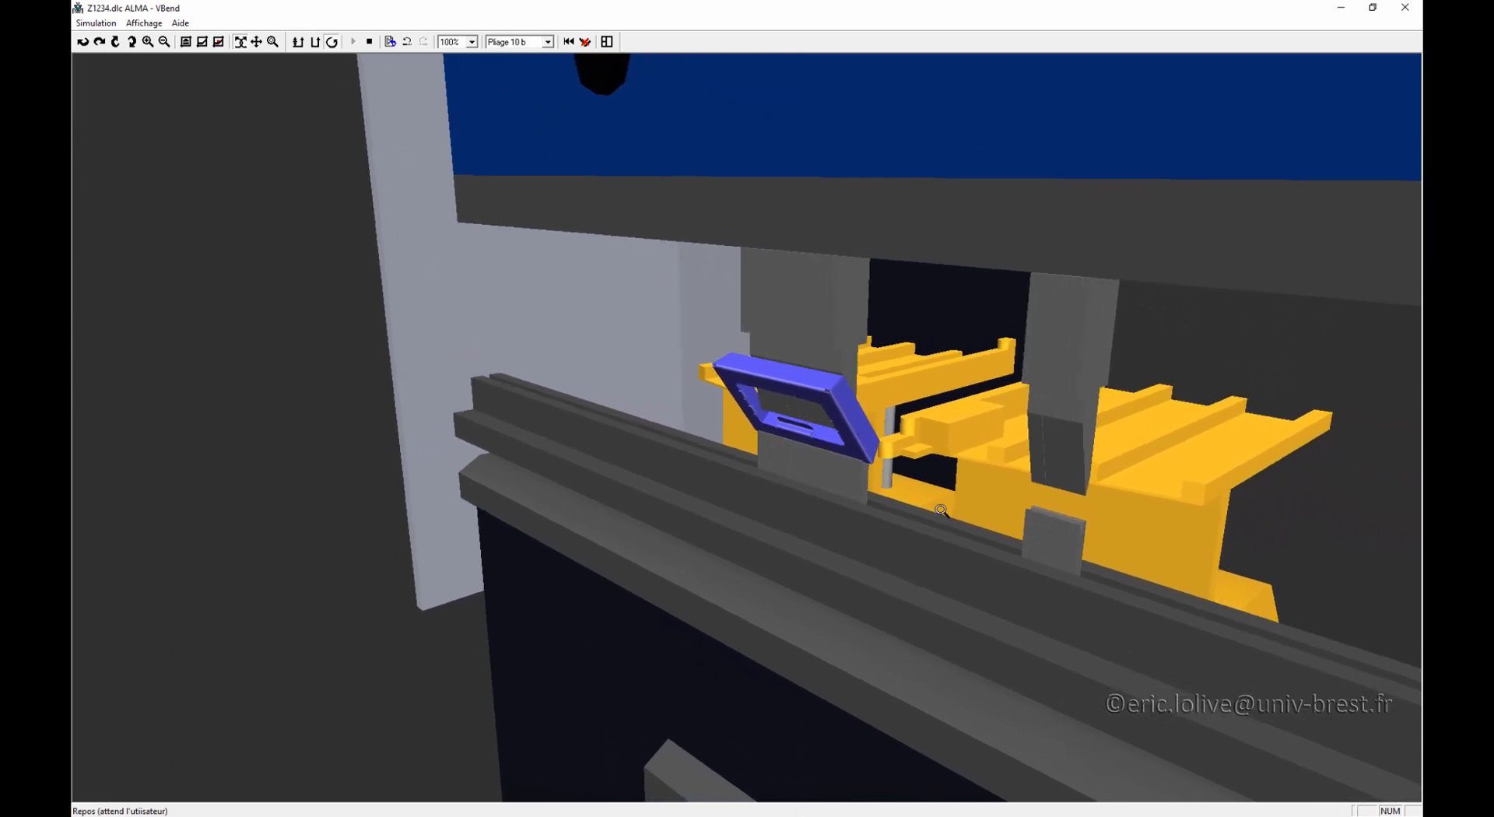
{"action": "left_click", "coordinate": [608, 42]}
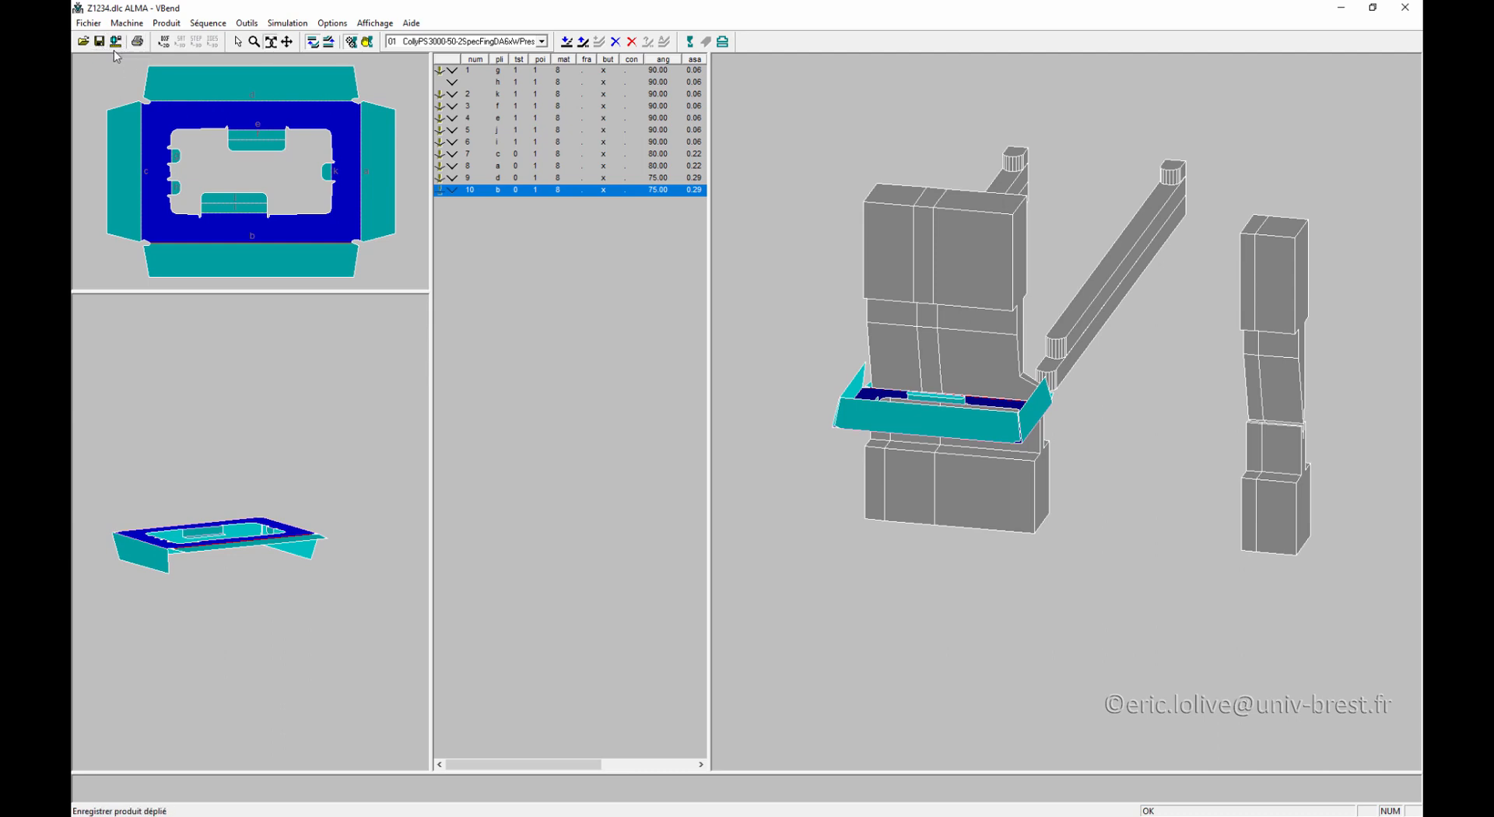
Step: Check which folder holds the product files in the file-opening dialog, and close it without opening anything
{"action": "left_click", "coordinate": [89, 23]}
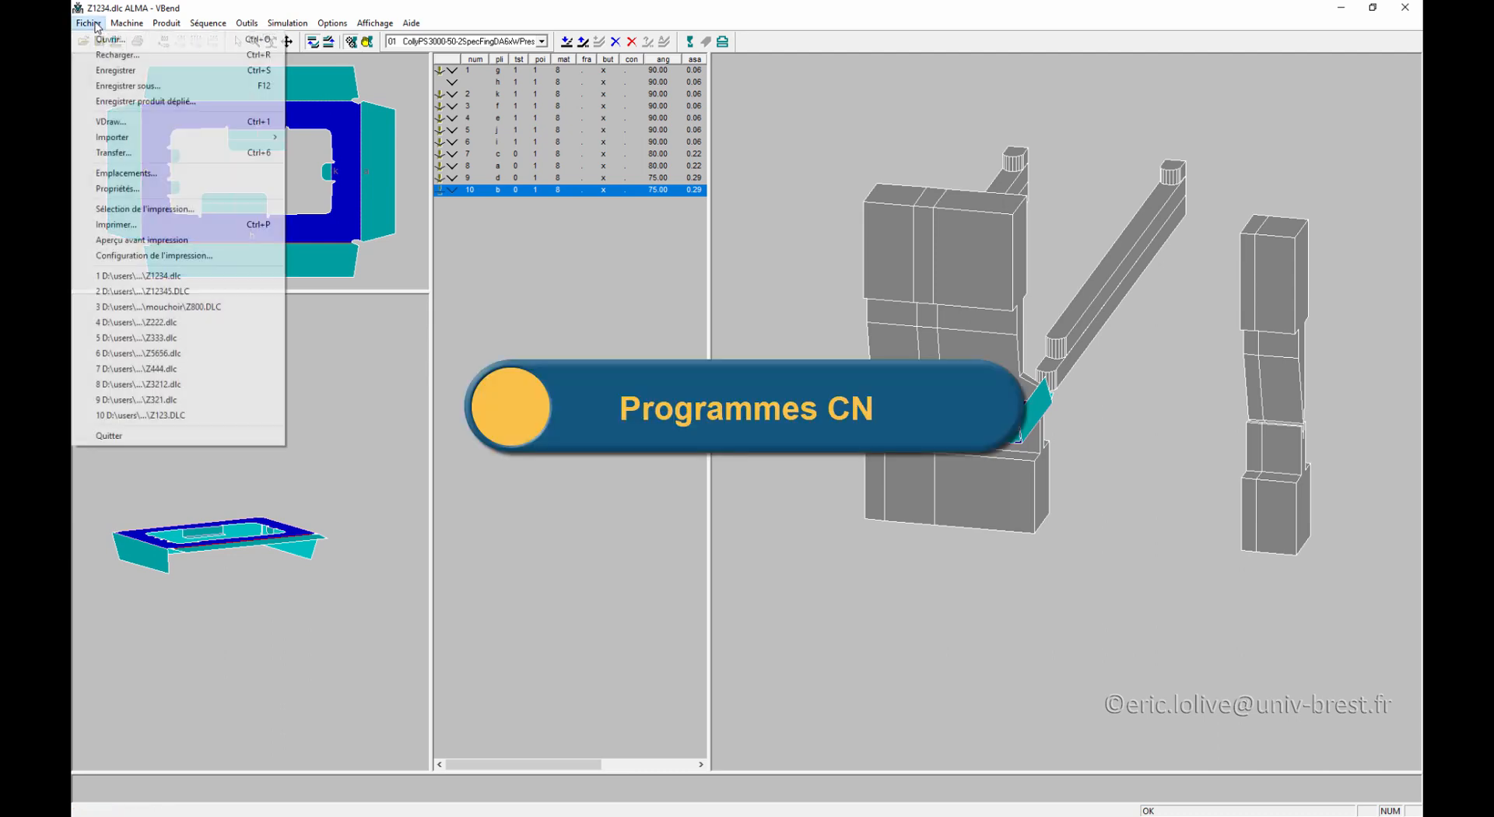
{"action": "left_click", "coordinate": [111, 39]}
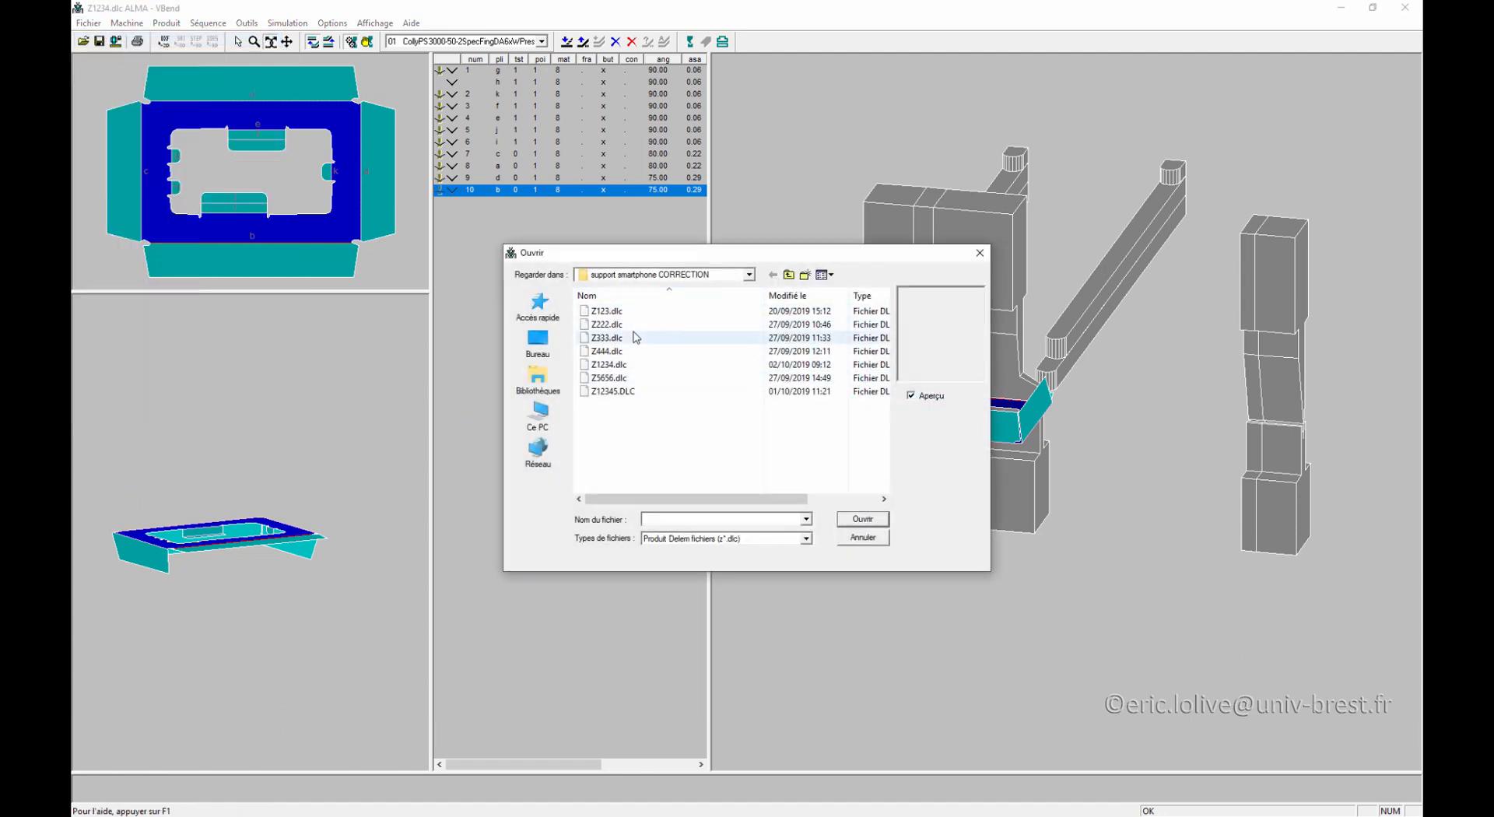
{"action": "left_click", "coordinate": [718, 277]}
{"action": "left_click", "coordinate": [727, 449]}
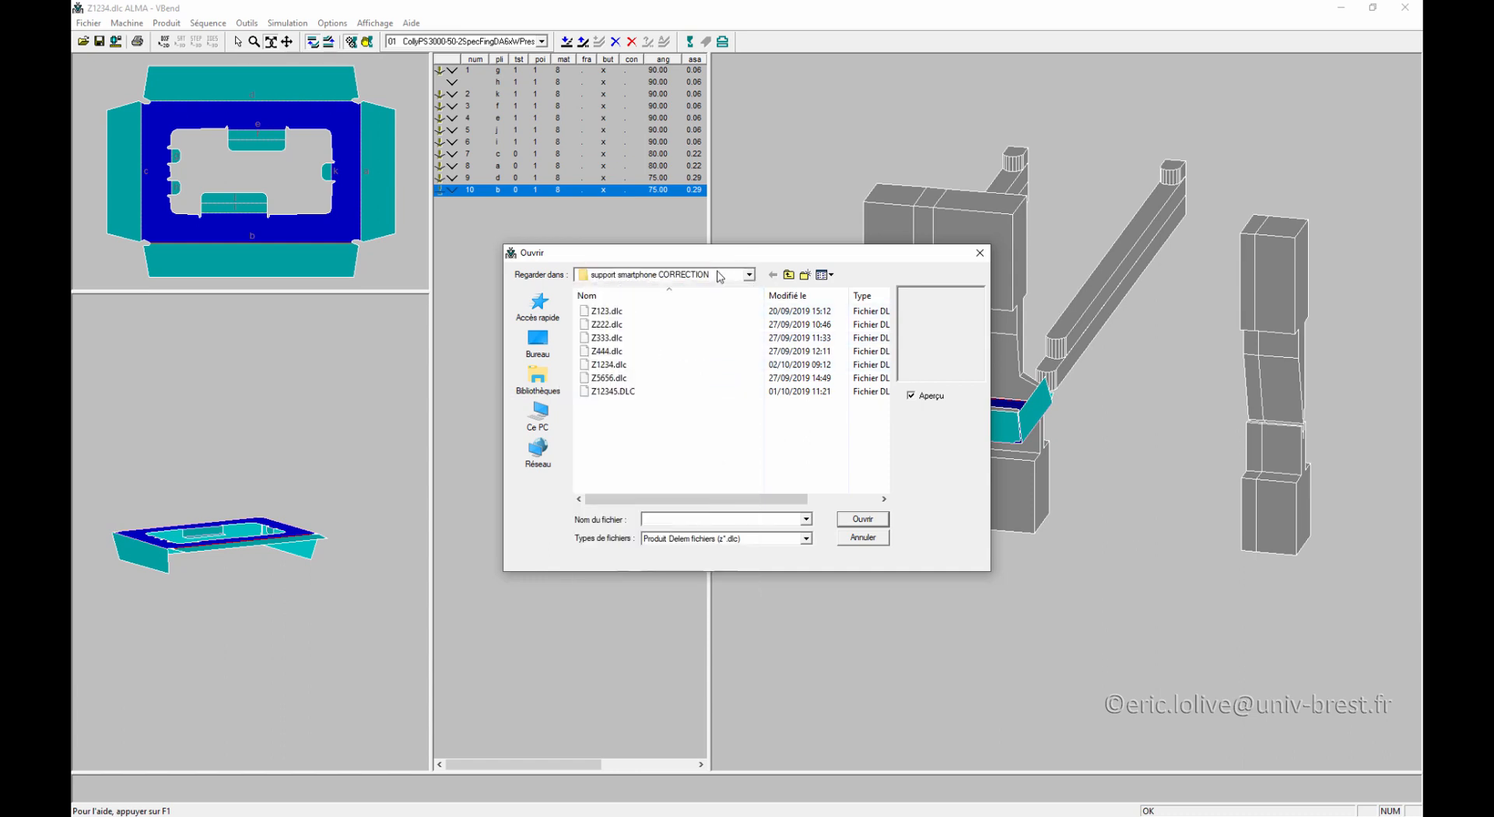
{"action": "left_click", "coordinate": [863, 537]}
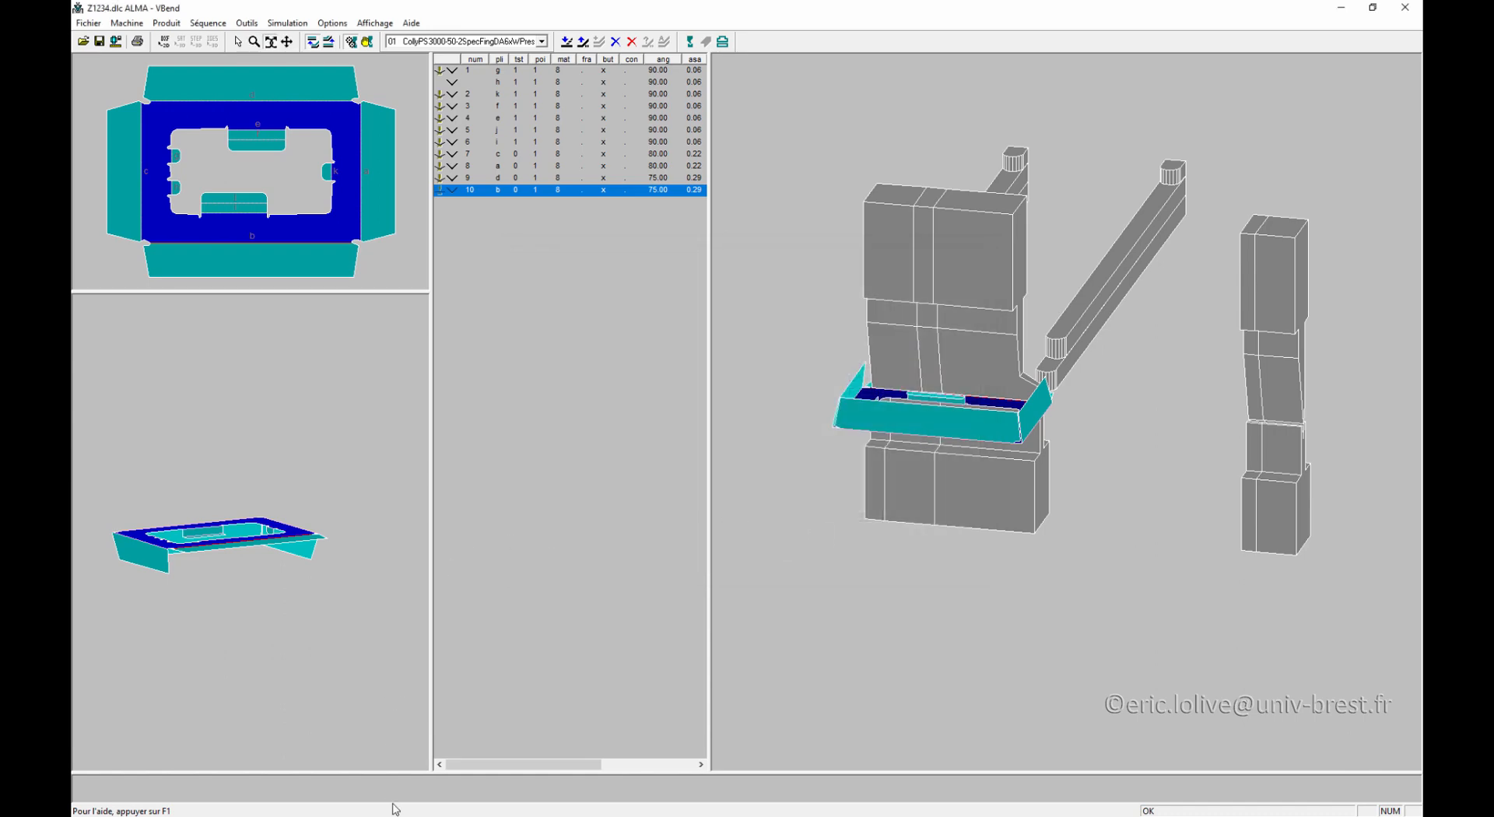
Step: In File Explorer, browse to Documents\IUT Brest\CATIA V5\0 Initiation CATIA\2Tolerie\support smartphone CORRECTION and select X1234.DLC and Z1234.dlc
{"action": "key", "text": "super+e"}
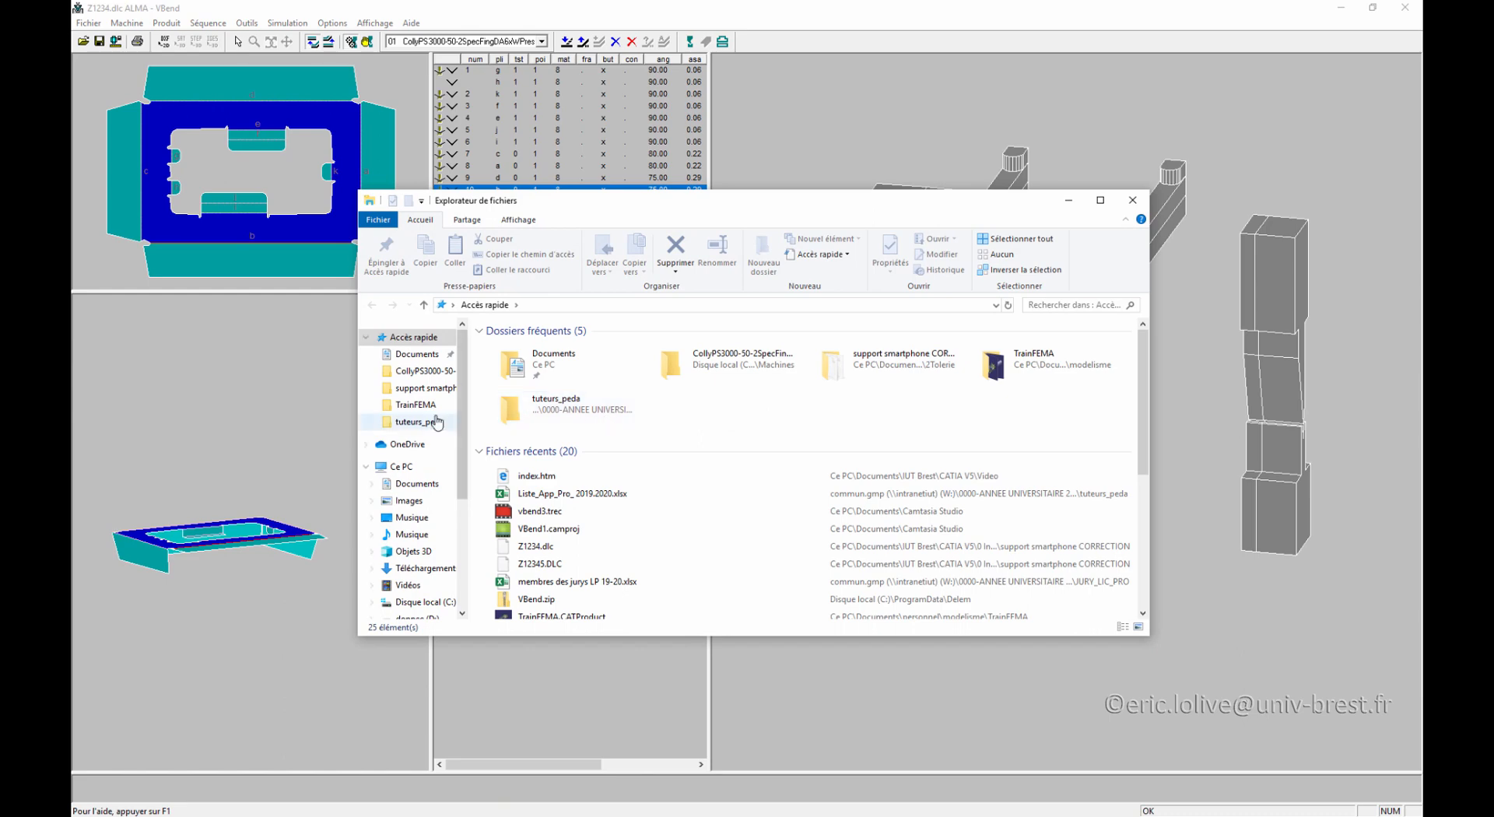
{"action": "left_click", "coordinate": [413, 484]}
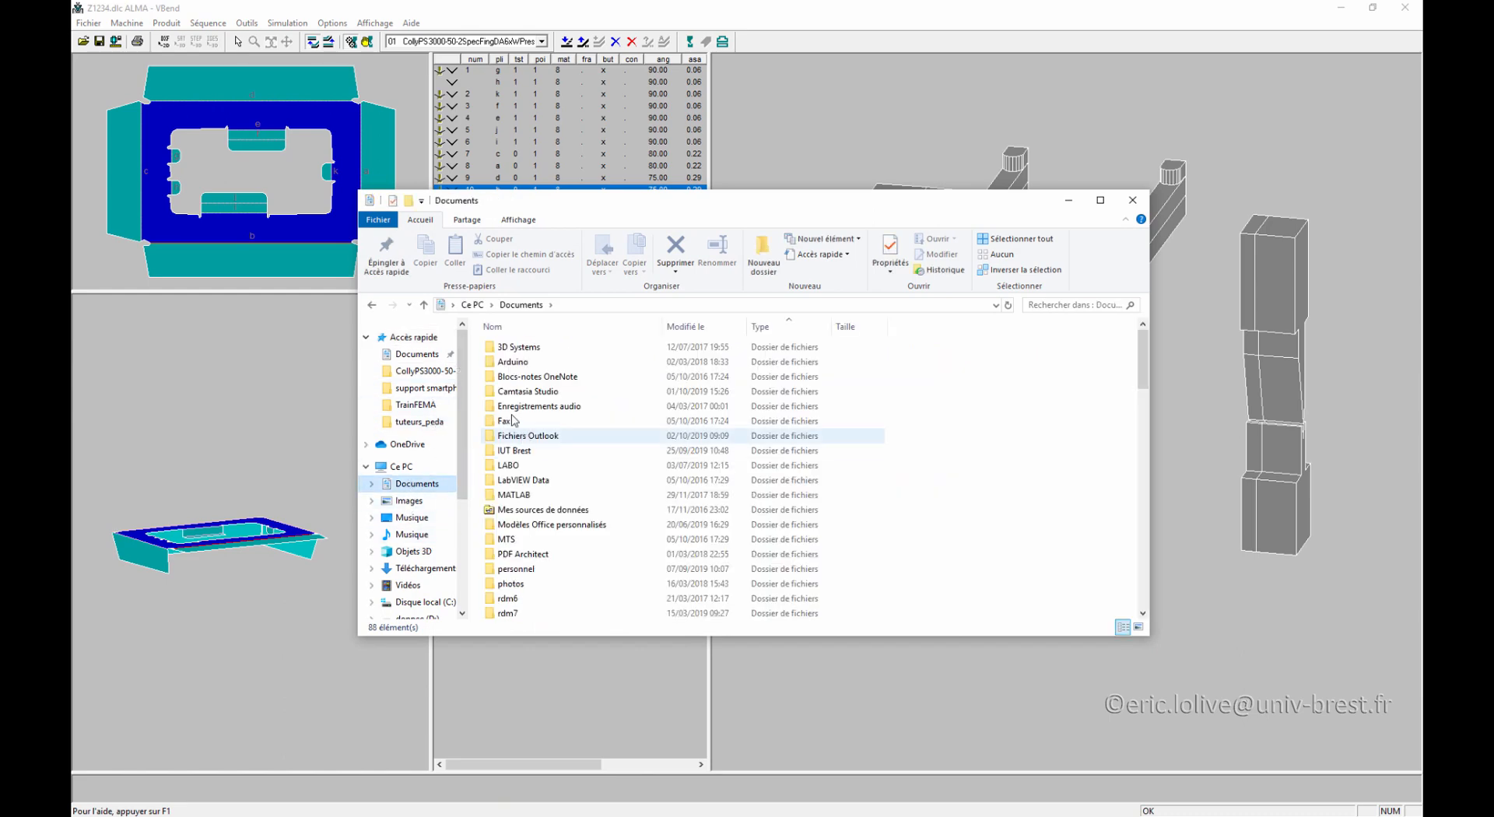
{"action": "double_click", "coordinate": [517, 452]}
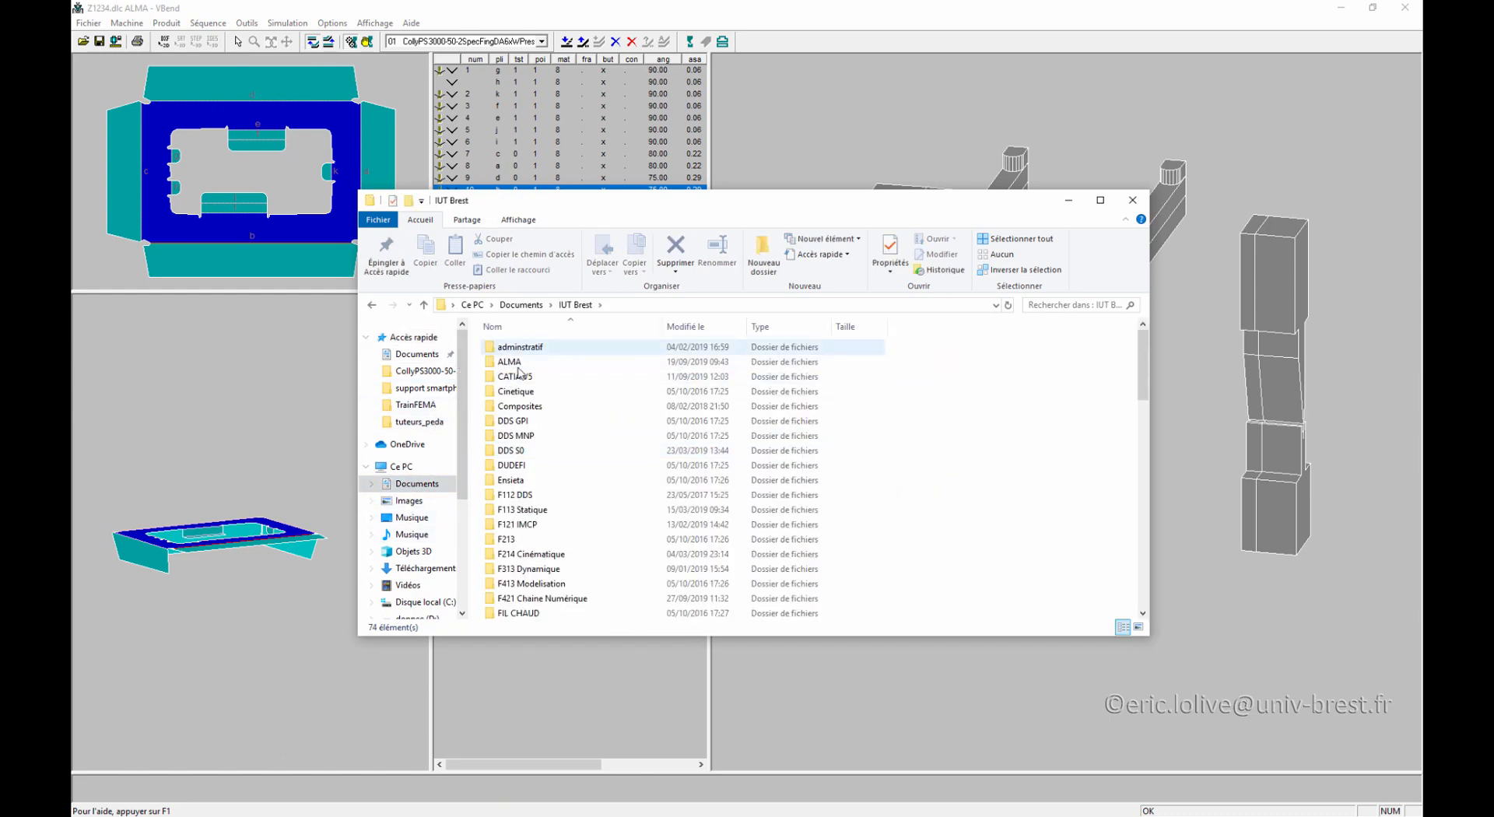
{"action": "double_click", "coordinate": [519, 377]}
{"action": "double_click", "coordinate": [520, 348]}
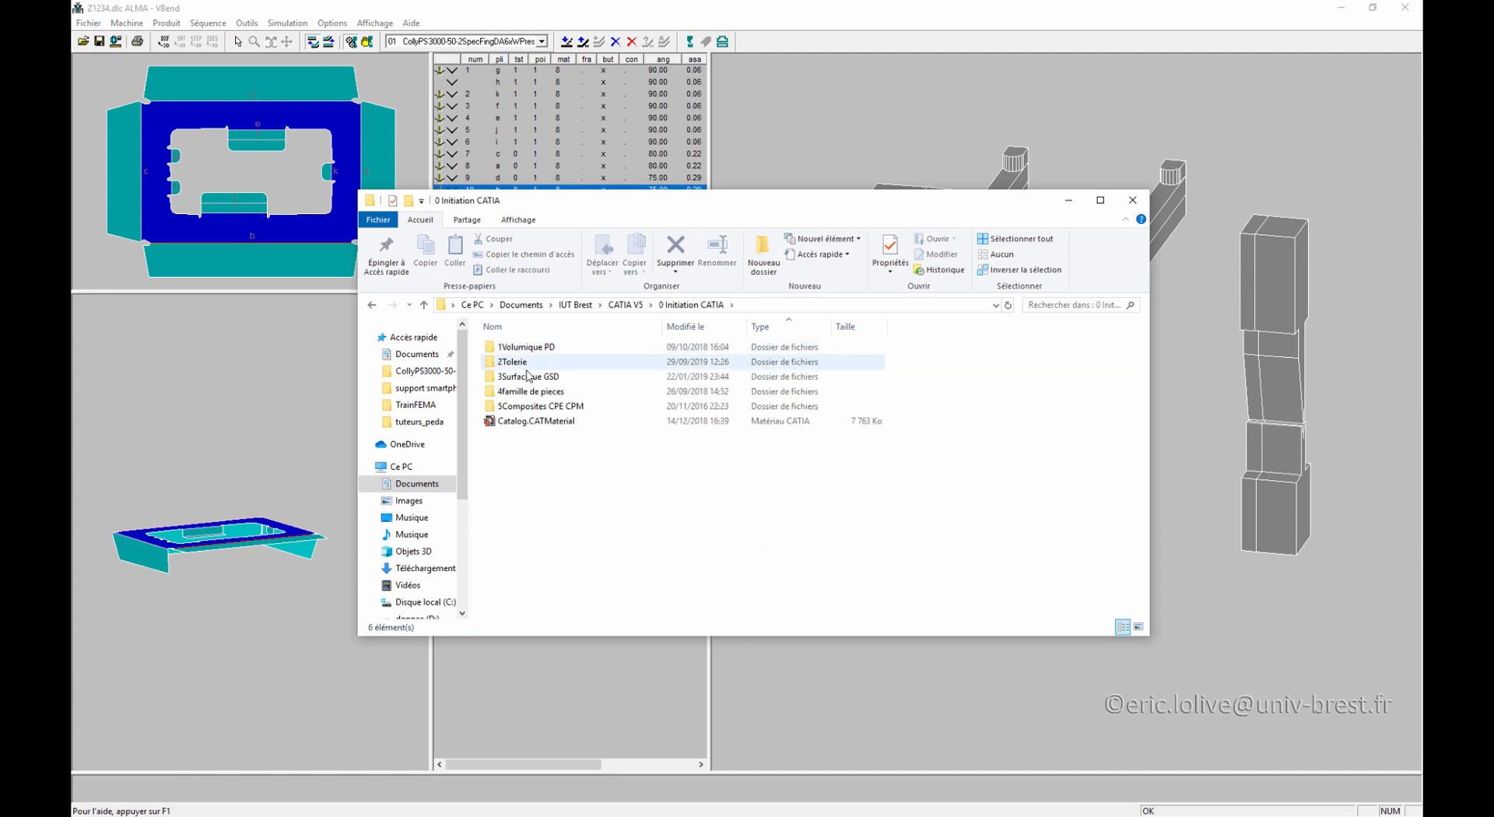
{"action": "double_click", "coordinate": [520, 361]}
{"action": "double_click", "coordinate": [520, 349]}
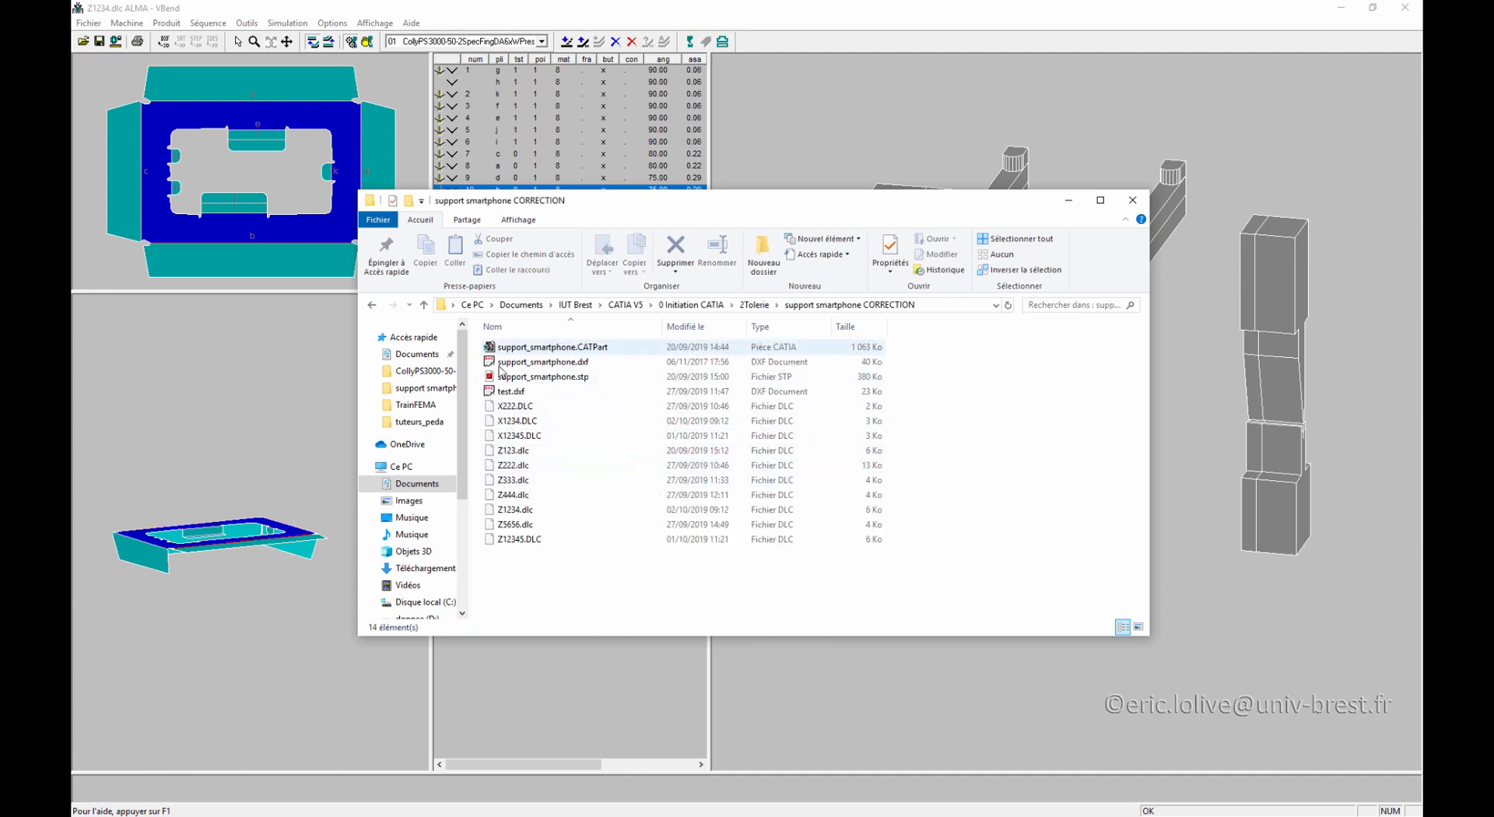
{"action": "left_click", "coordinate": [519, 424]}
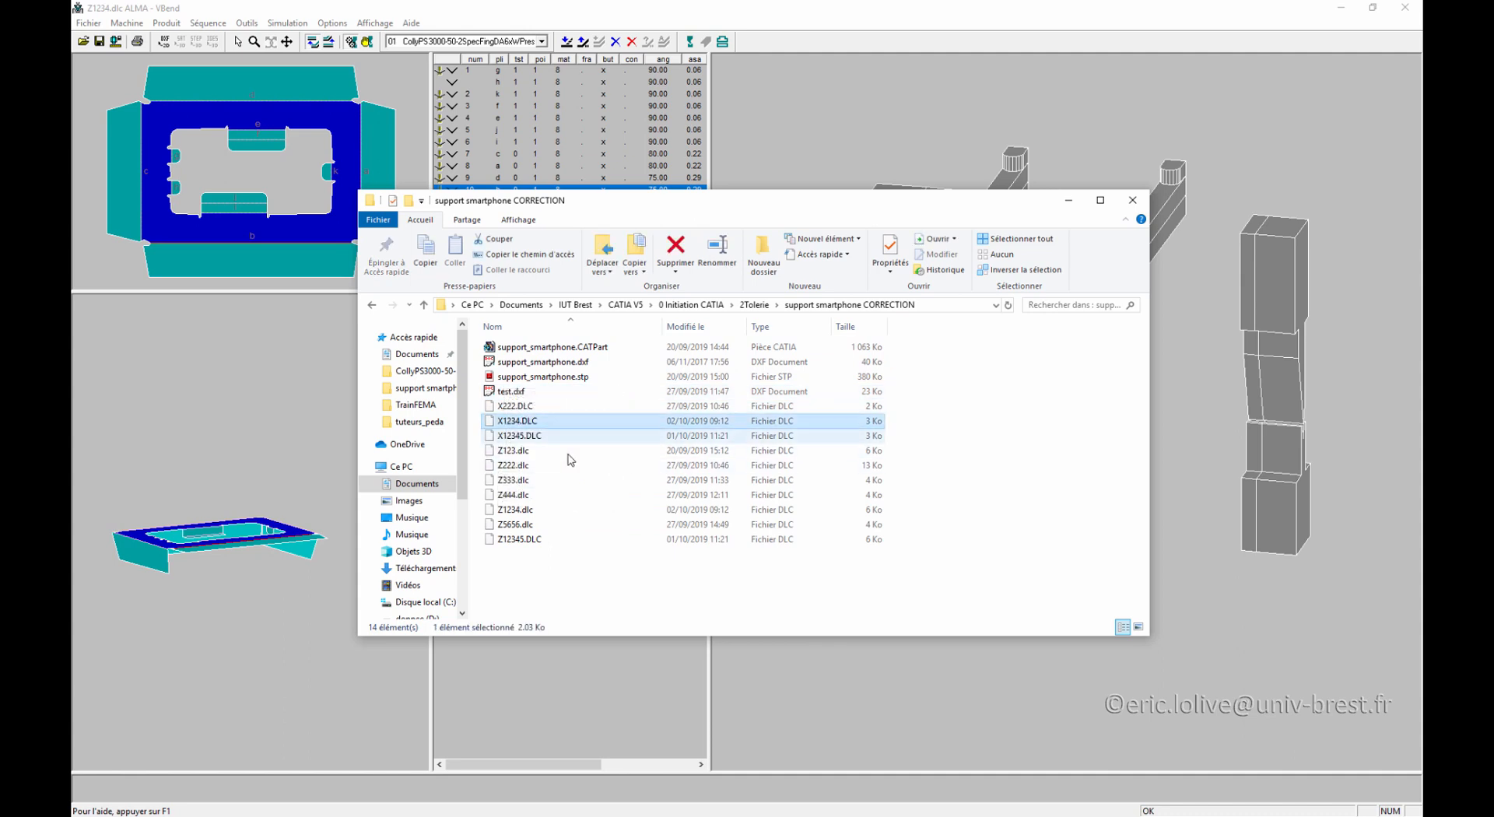
{"action": "left_click", "coordinate": [517, 511], "text": "ctrl"}
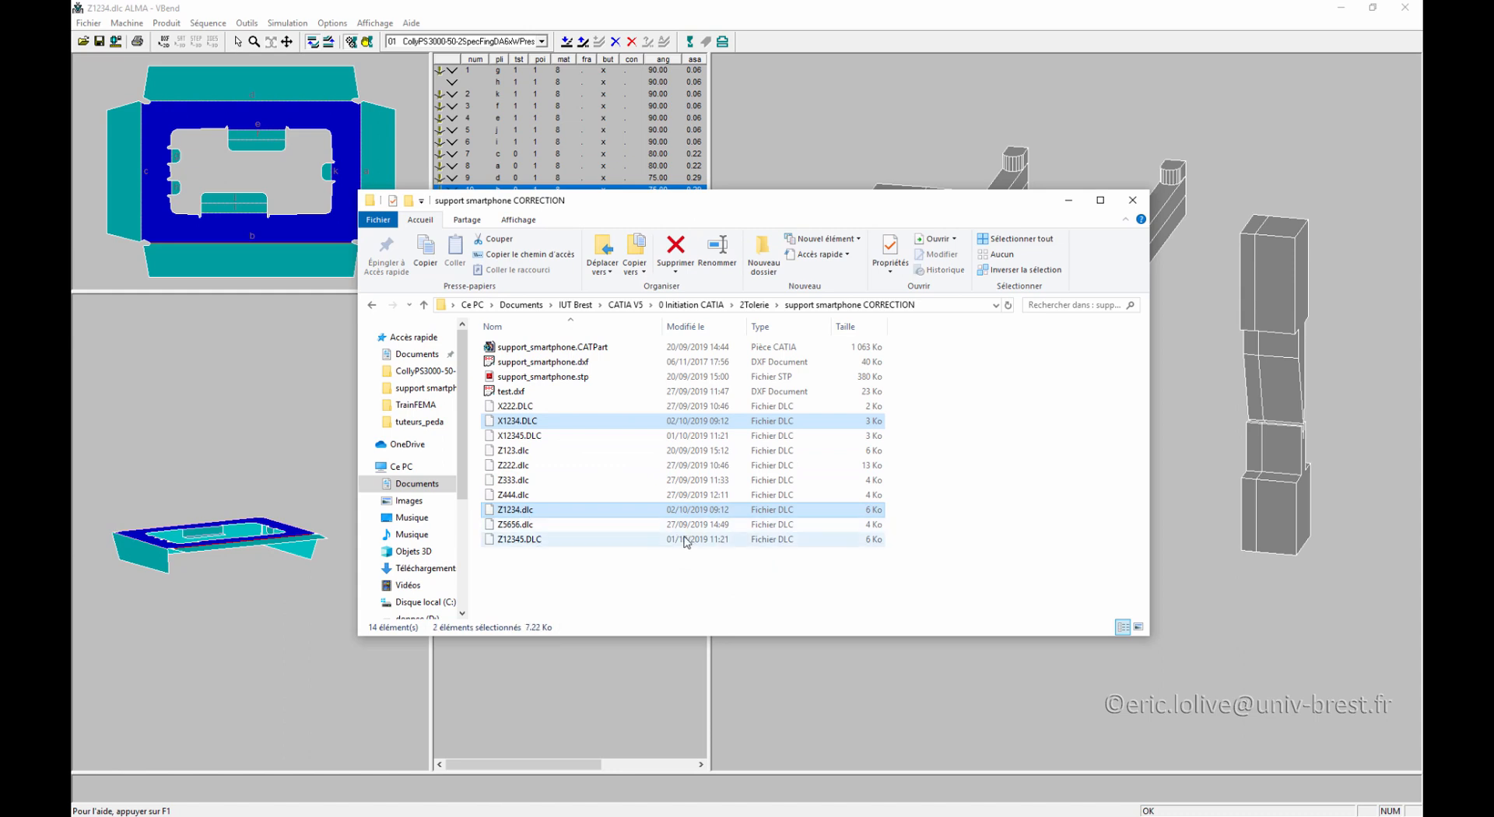
Step: Open X1234.DLC in Bloc-notes without making it the default application for .DLC files
{"action": "left_click", "coordinate": [526, 425]}
{"action": "right_click", "coordinate": [526, 424]}
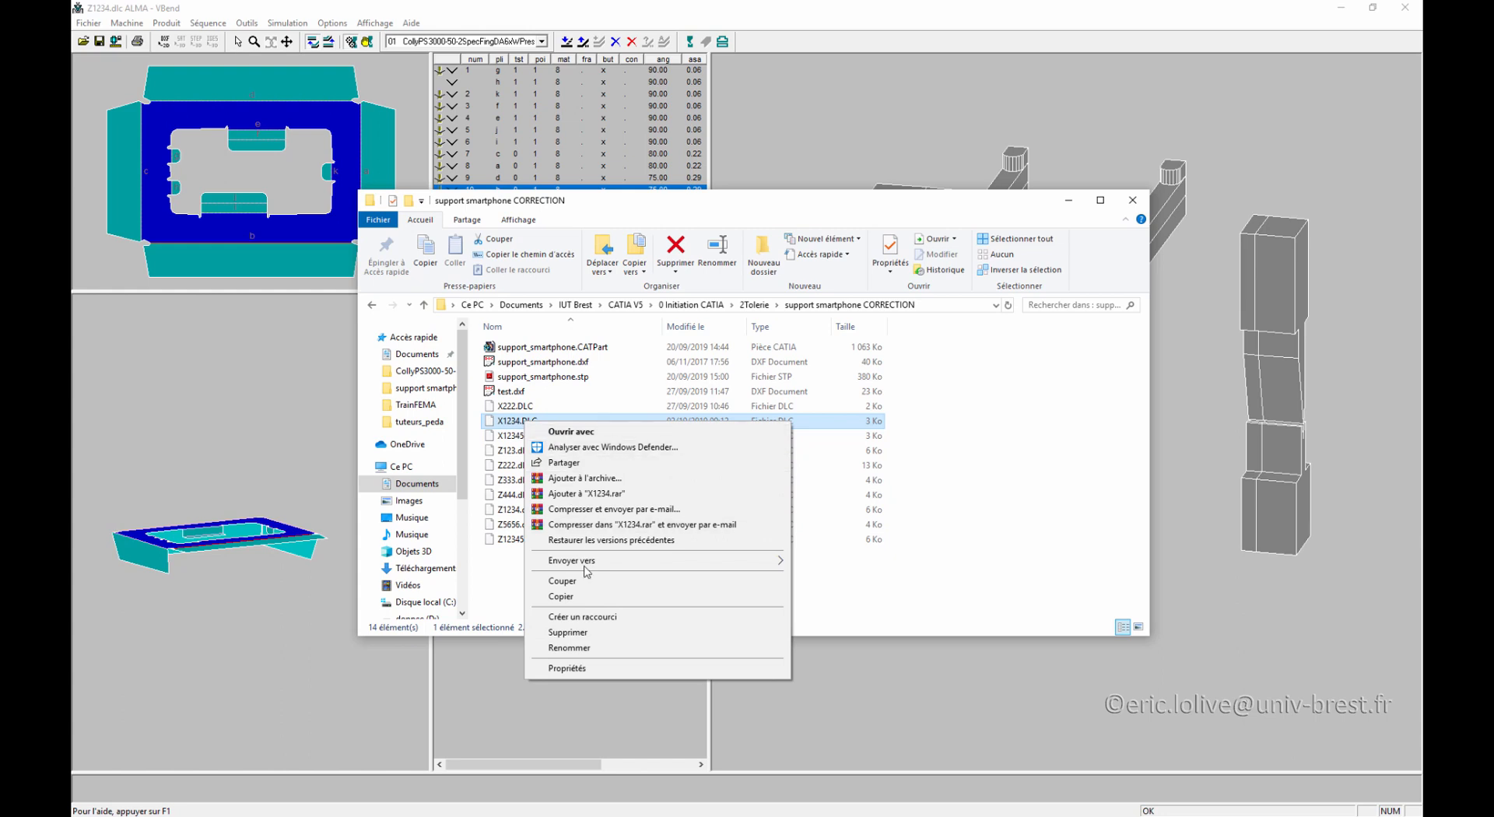
{"action": "left_click", "coordinate": [595, 432]}
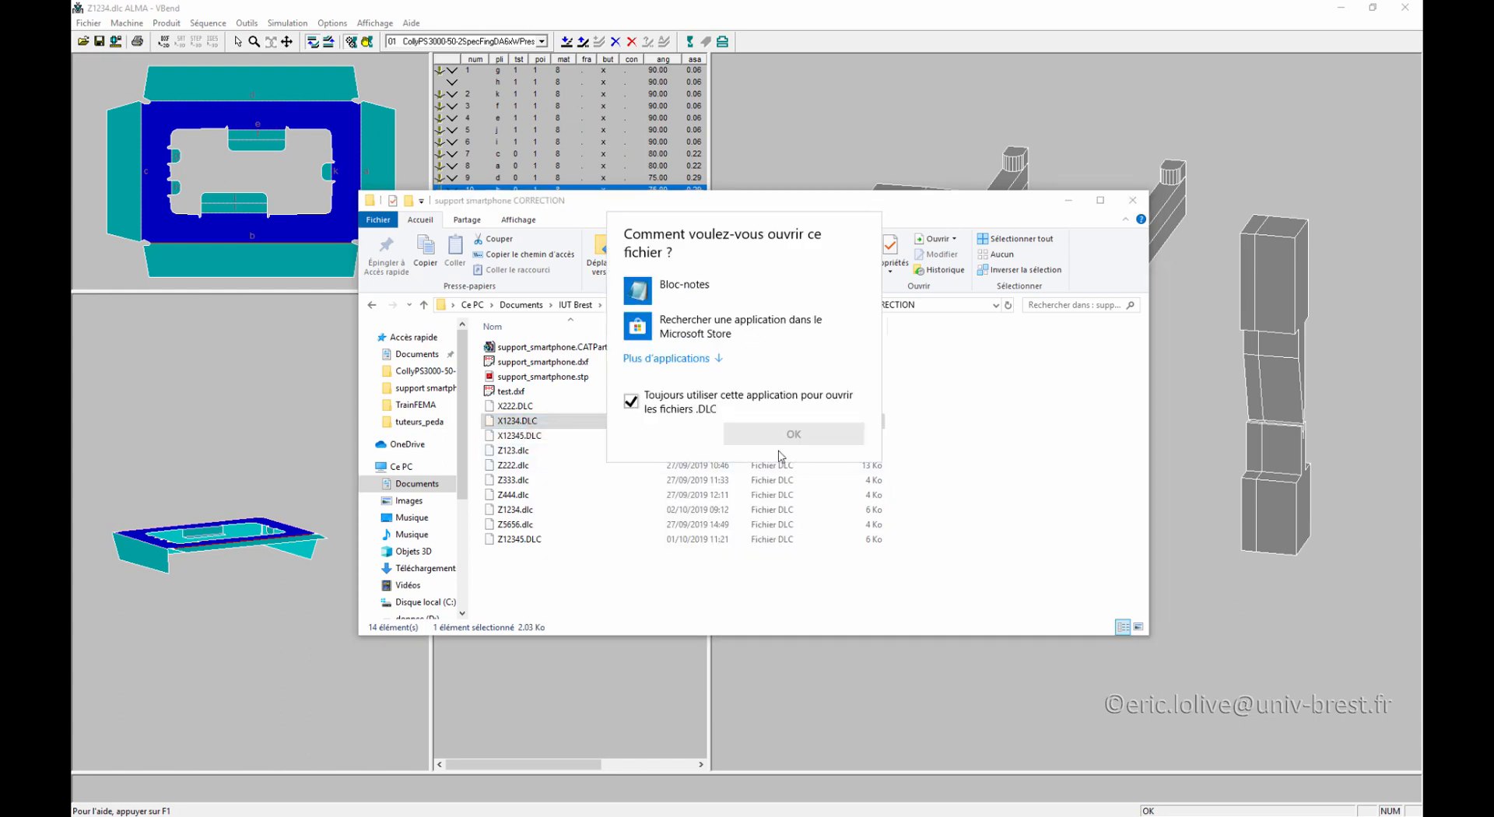
{"action": "left_click", "coordinate": [631, 401]}
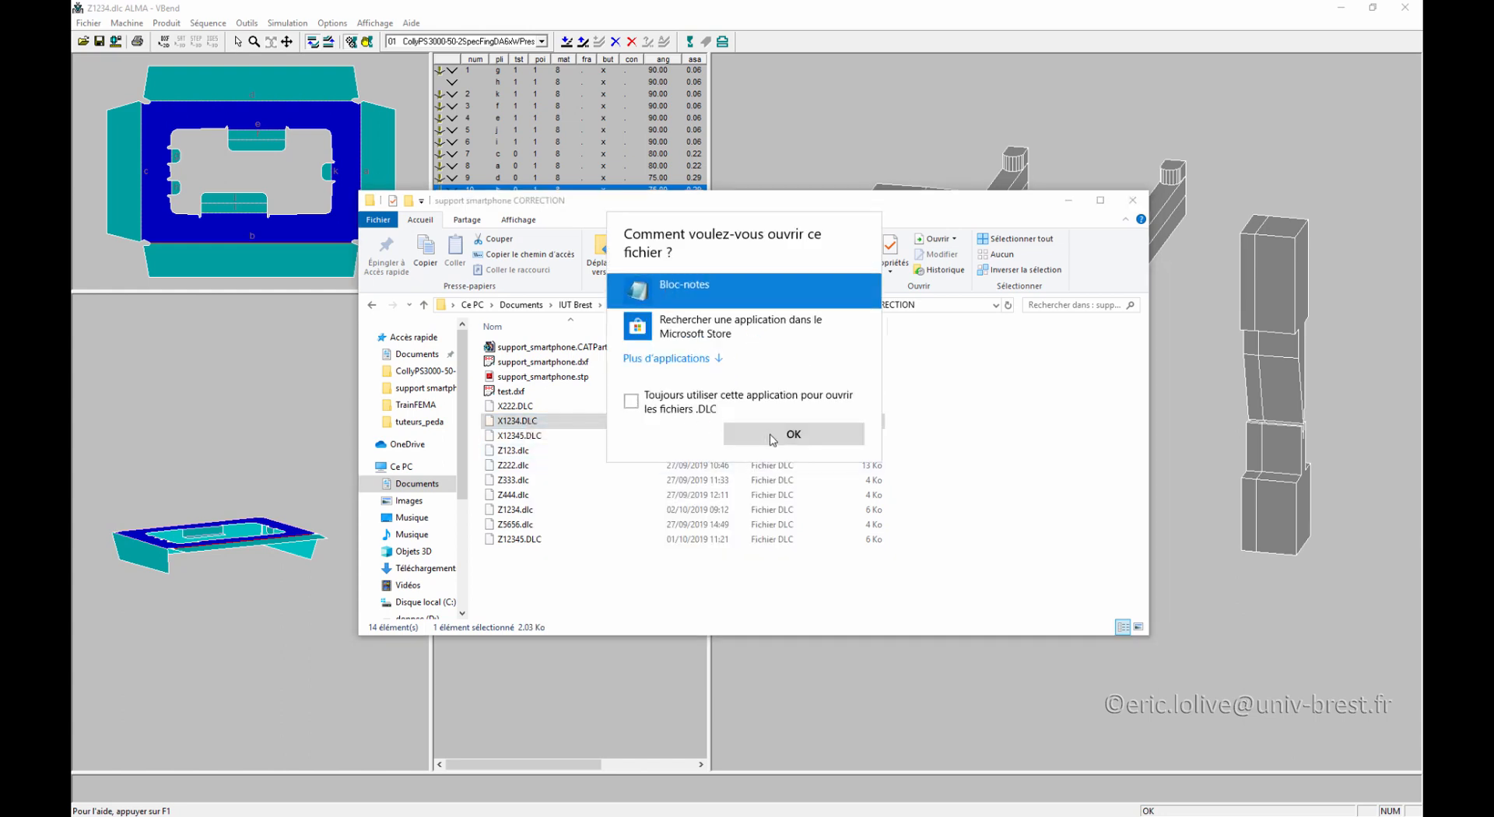
{"action": "left_click", "coordinate": [732, 430]}
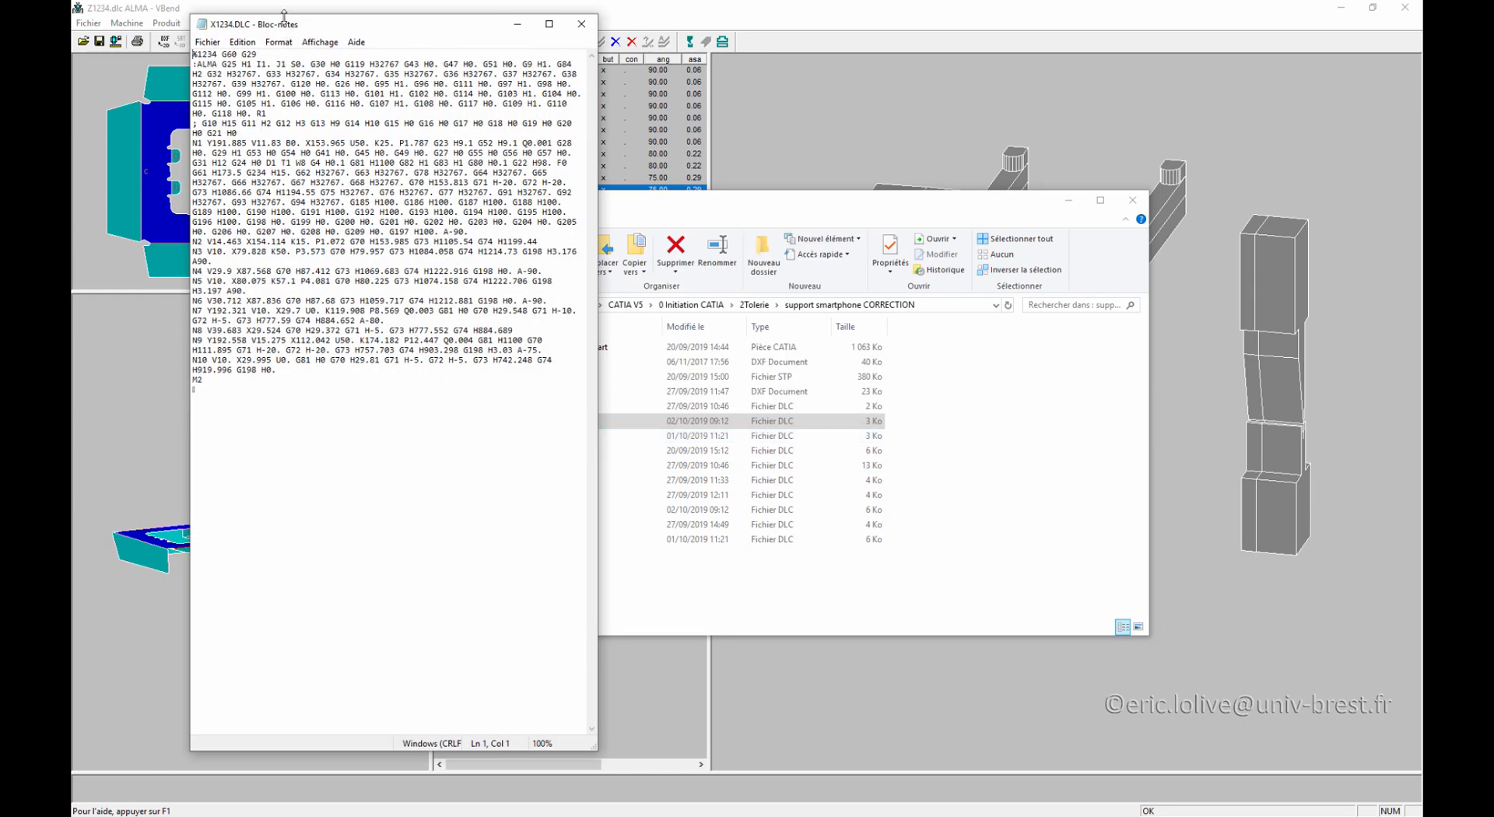
Step: Widen the Bloc-notes window and highlight the NC program's lines from N1 through M2 to examine the bend blocks
{"action": "left_click_drag", "start_coordinate": [300, 28], "coordinate": [426, 50]}
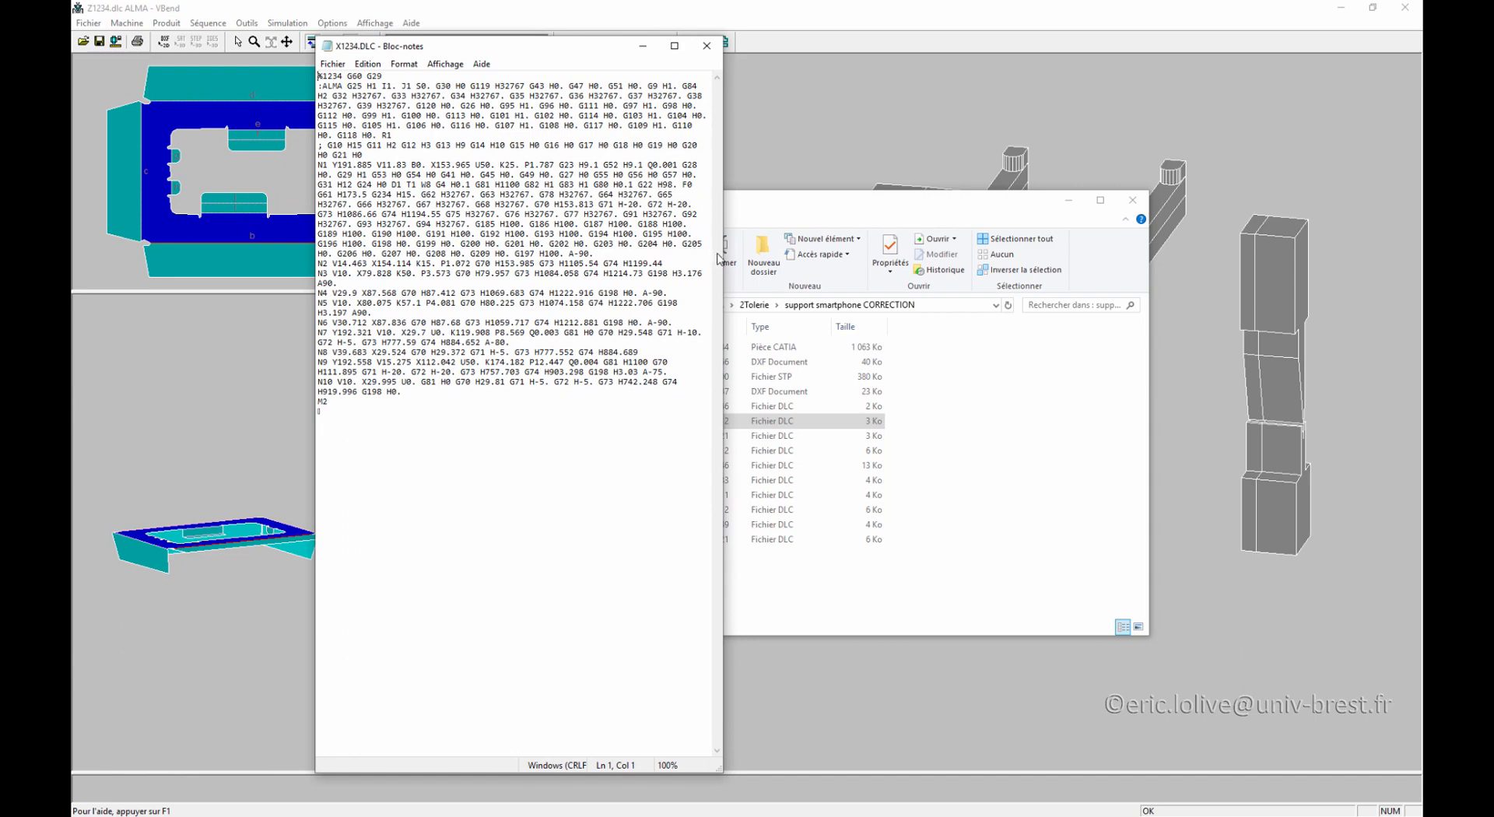
{"action": "left_click_drag", "start_coordinate": [722, 254], "coordinate": [1383, 295]}
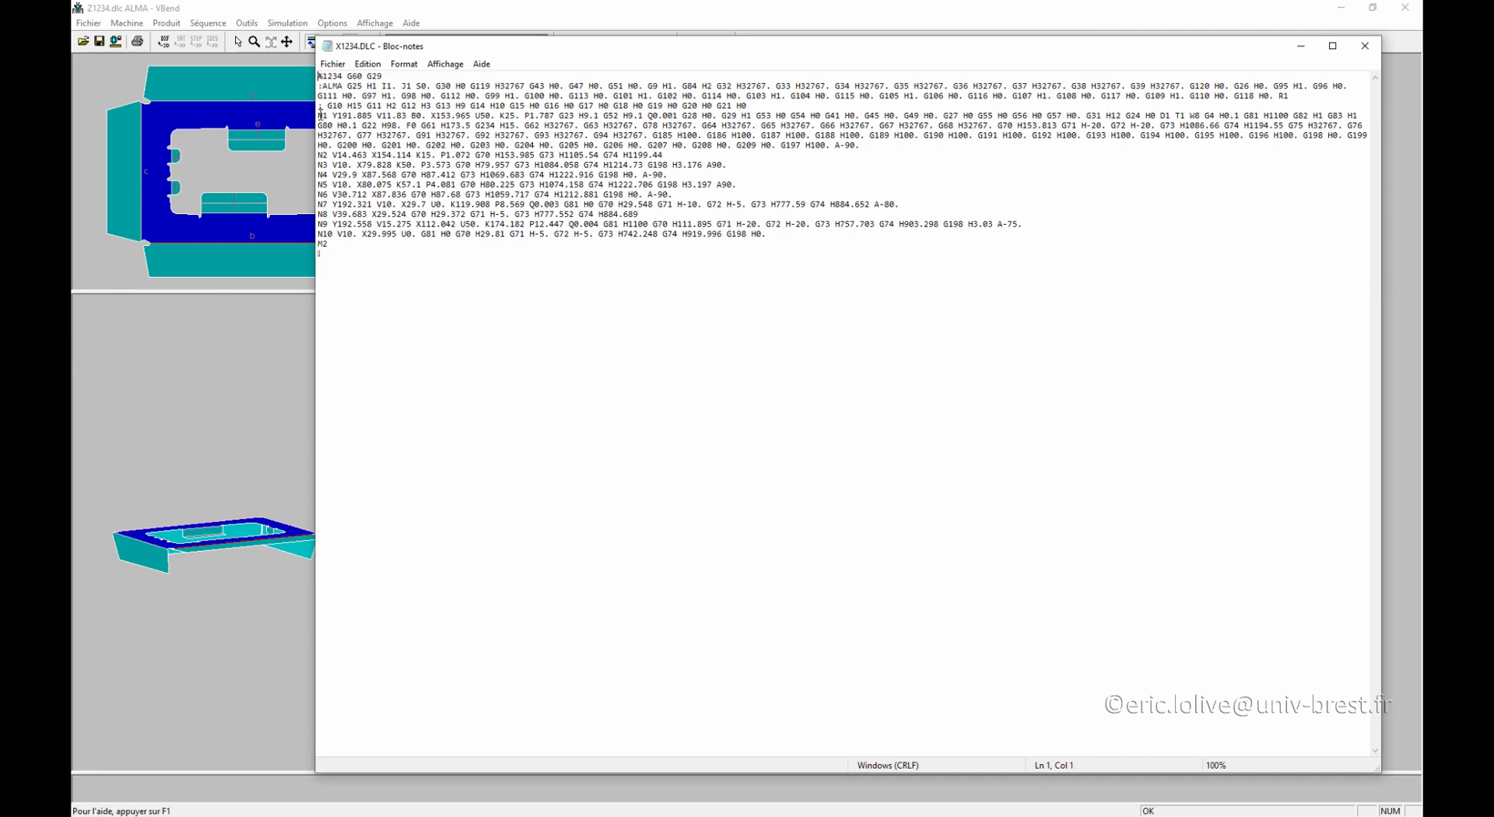
{"action": "left_click_drag", "start_coordinate": [315, 278], "coordinate": [196, 276]}
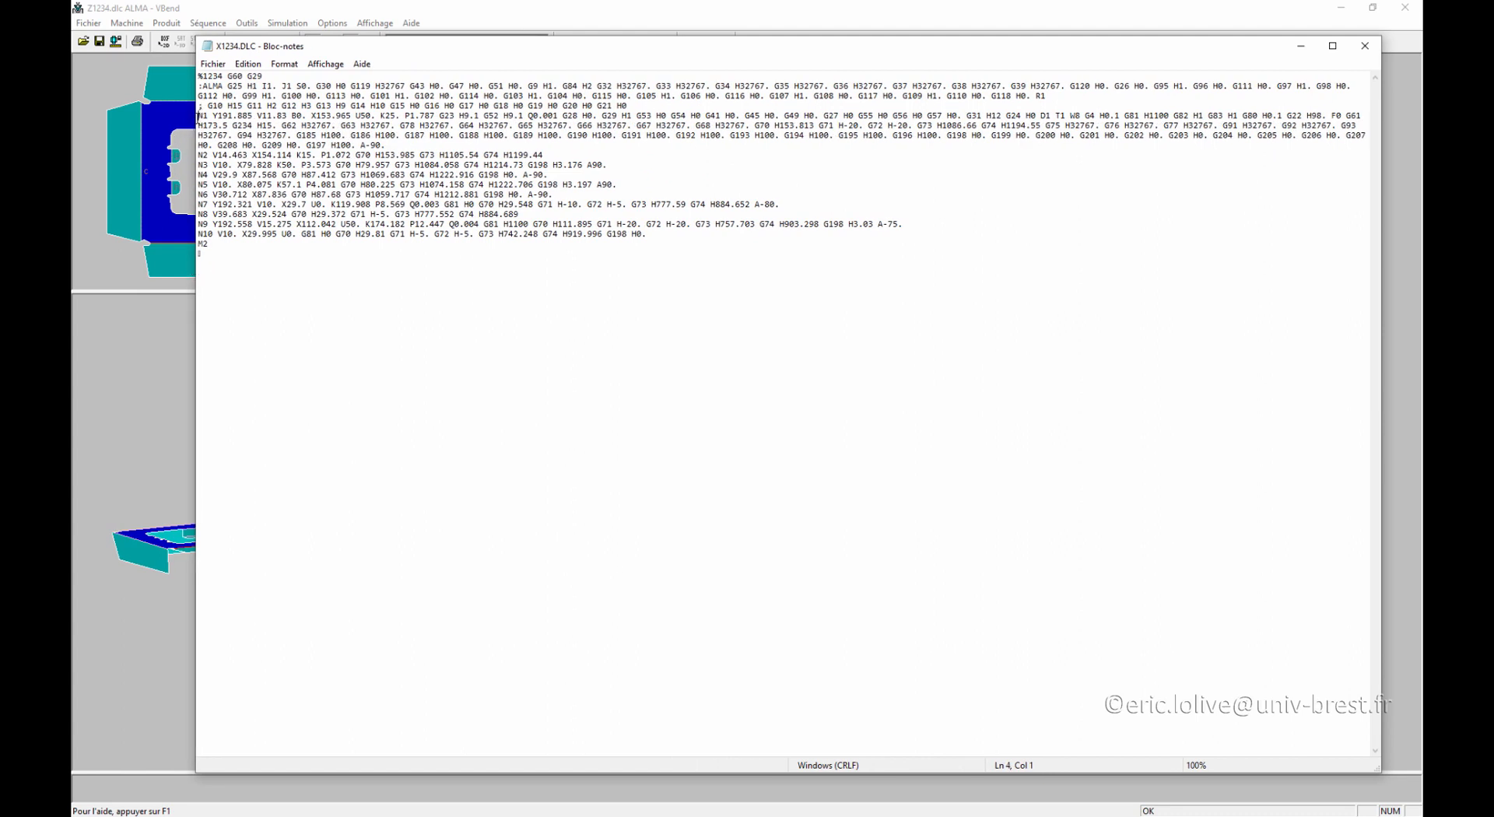
{"action": "left_click_drag", "start_coordinate": [199, 117], "coordinate": [208, 208]}
{"action": "left_click_drag", "start_coordinate": [209, 223], "coordinate": [275, 244]}
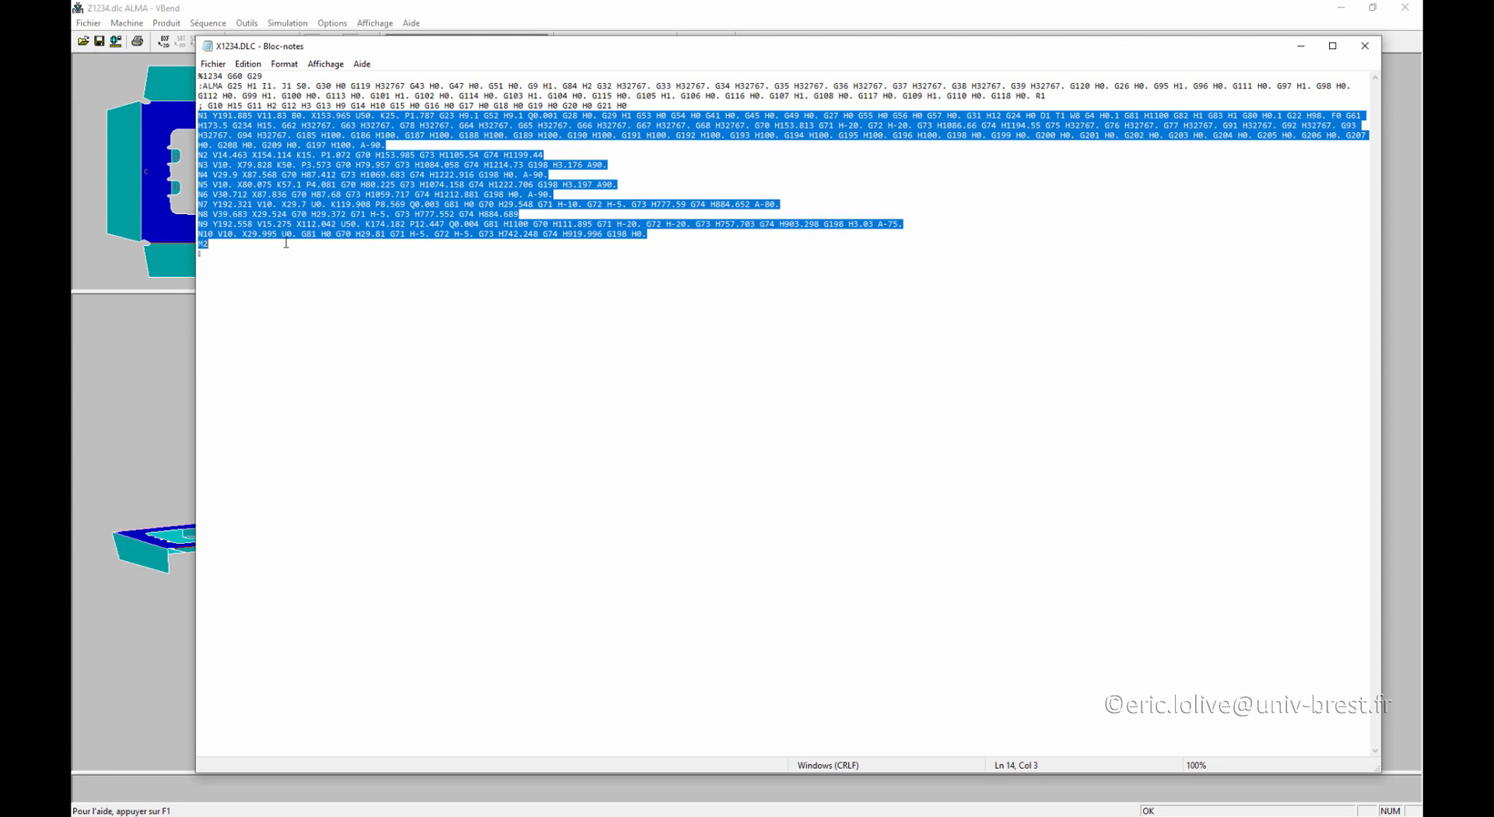
Step: Close the Bloc-notes listing, select X1234.DLC together with Z1234.dlc in the support smartphone CORRECTION folder, and close the folder window
{"action": "left_click", "coordinate": [583, 378]}
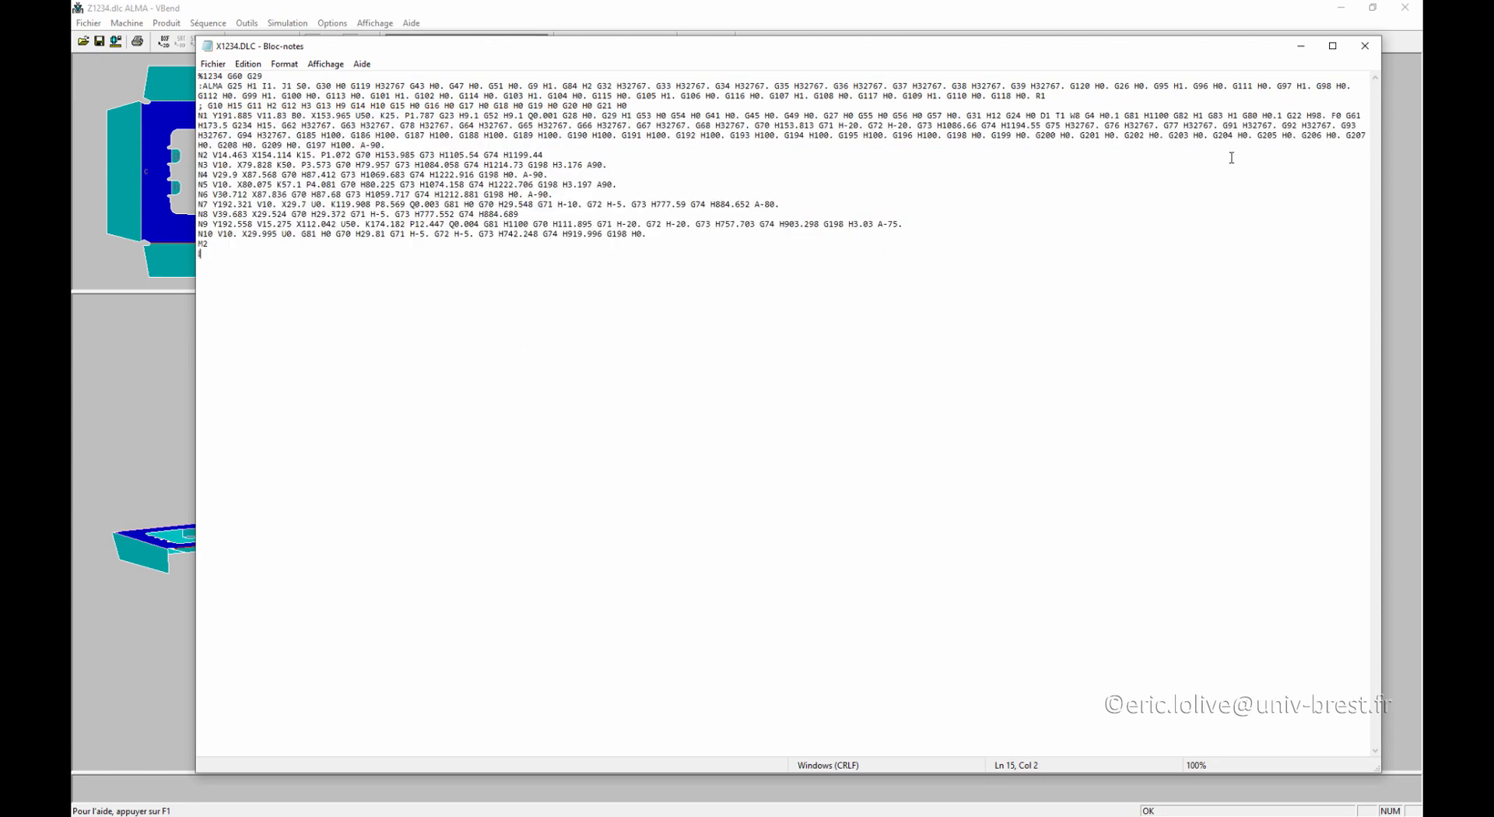
{"action": "left_click", "coordinate": [1372, 54]}
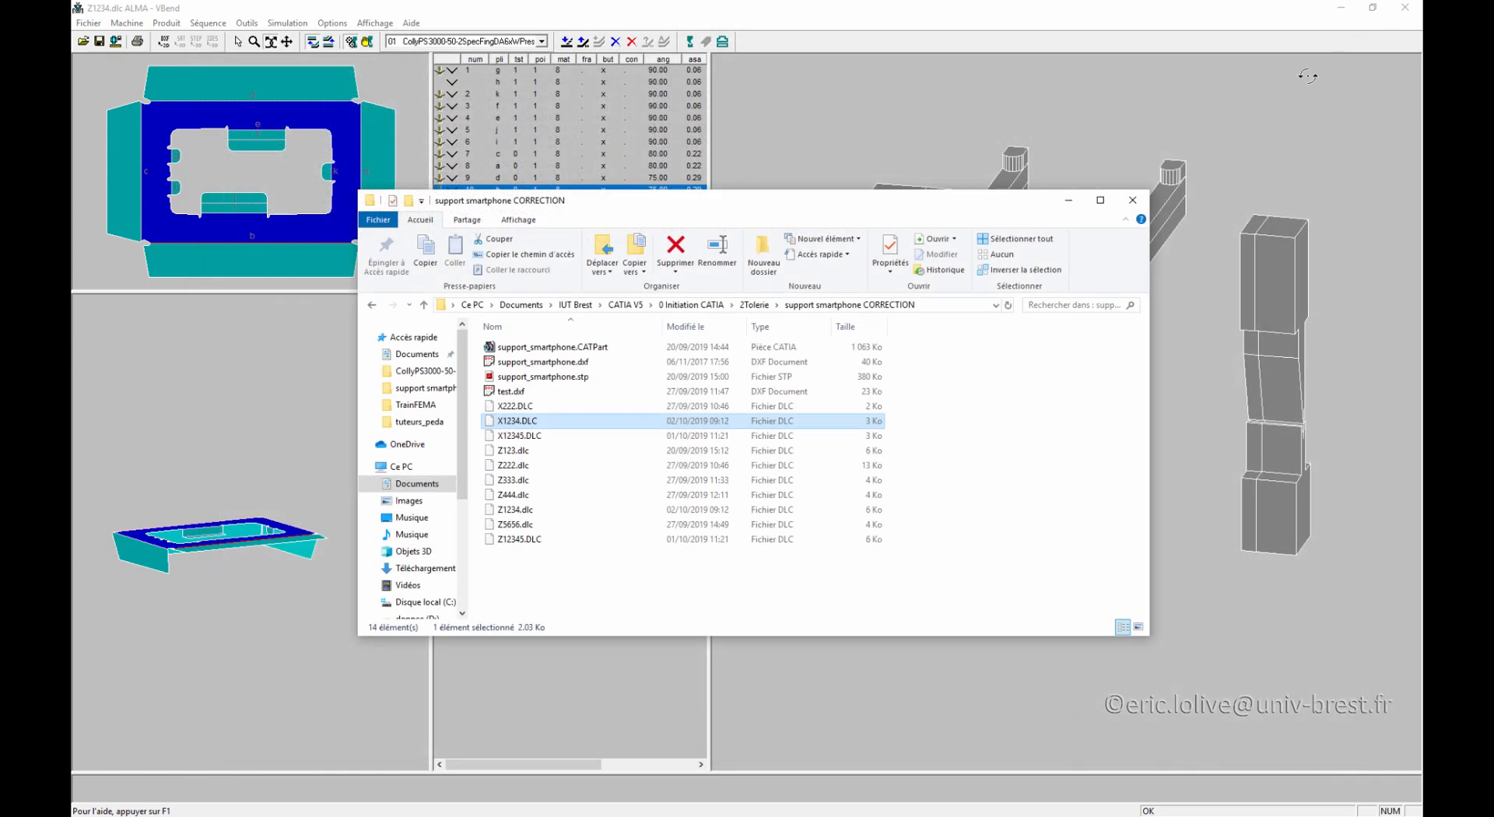
{"action": "left_click", "coordinate": [514, 527]}
{"action": "left_click", "coordinate": [520, 424]}
{"action": "left_click", "coordinate": [517, 510], "text": "ctrl"}
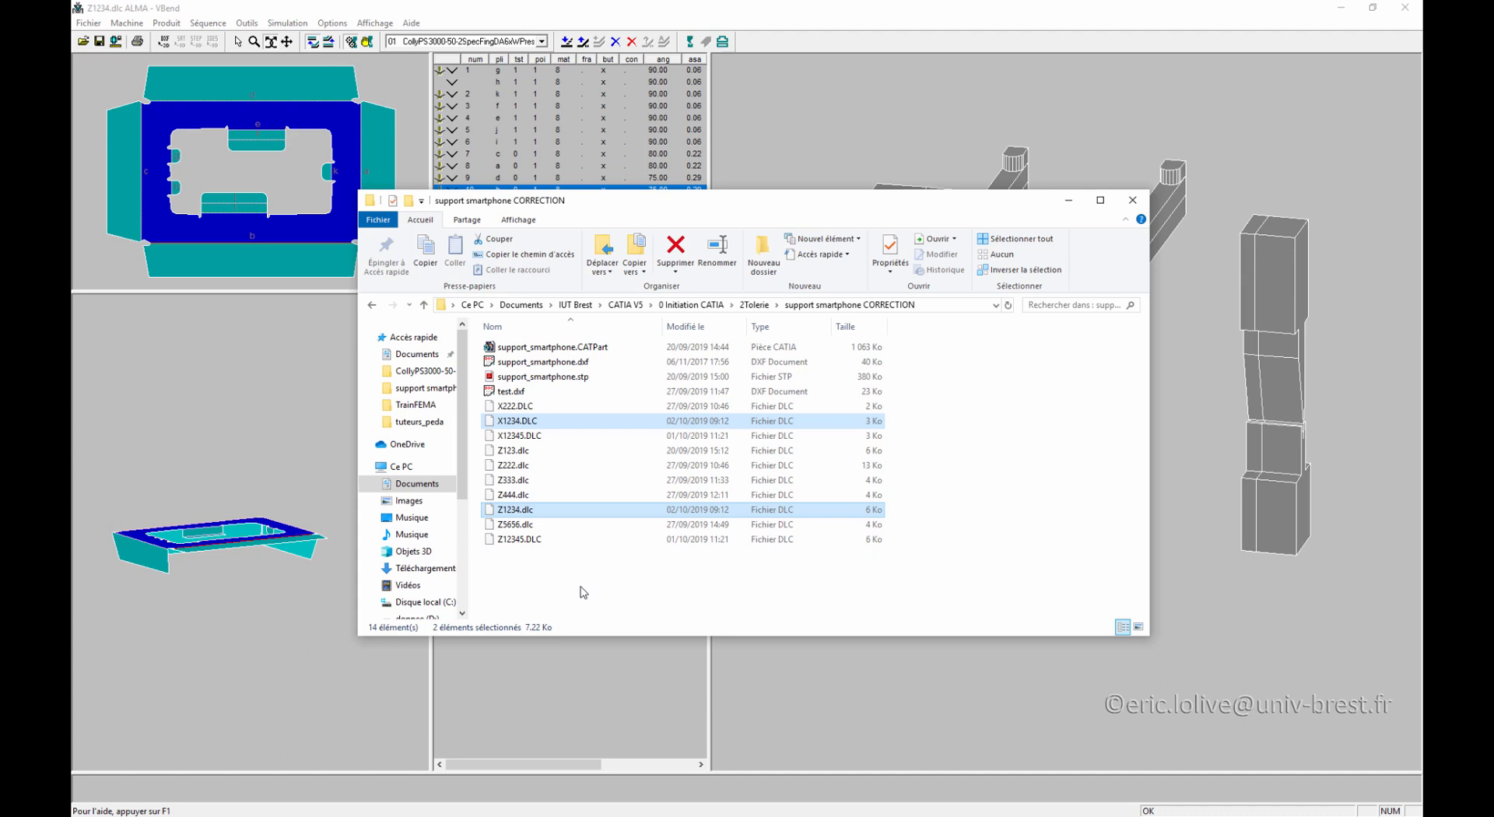
{"action": "left_click", "coordinate": [1136, 202]}
Step: Turn the machine view to face the part, and preview the product listing's product data and tools-used pages before printing
{"action": "left_click_drag", "start_coordinate": [864, 552], "coordinate": [843, 554]}
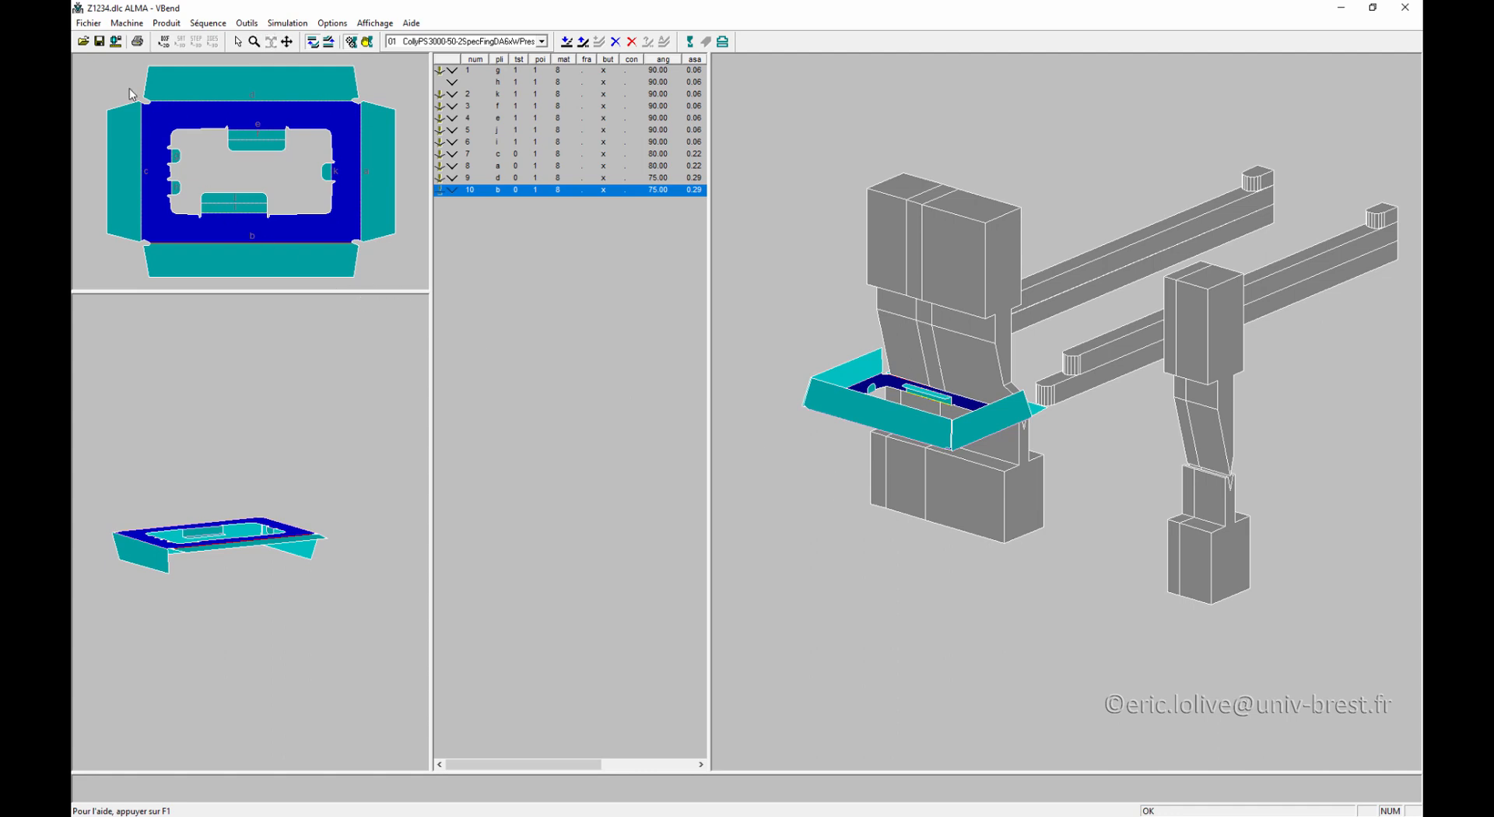
{"action": "left_click", "coordinate": [88, 22]}
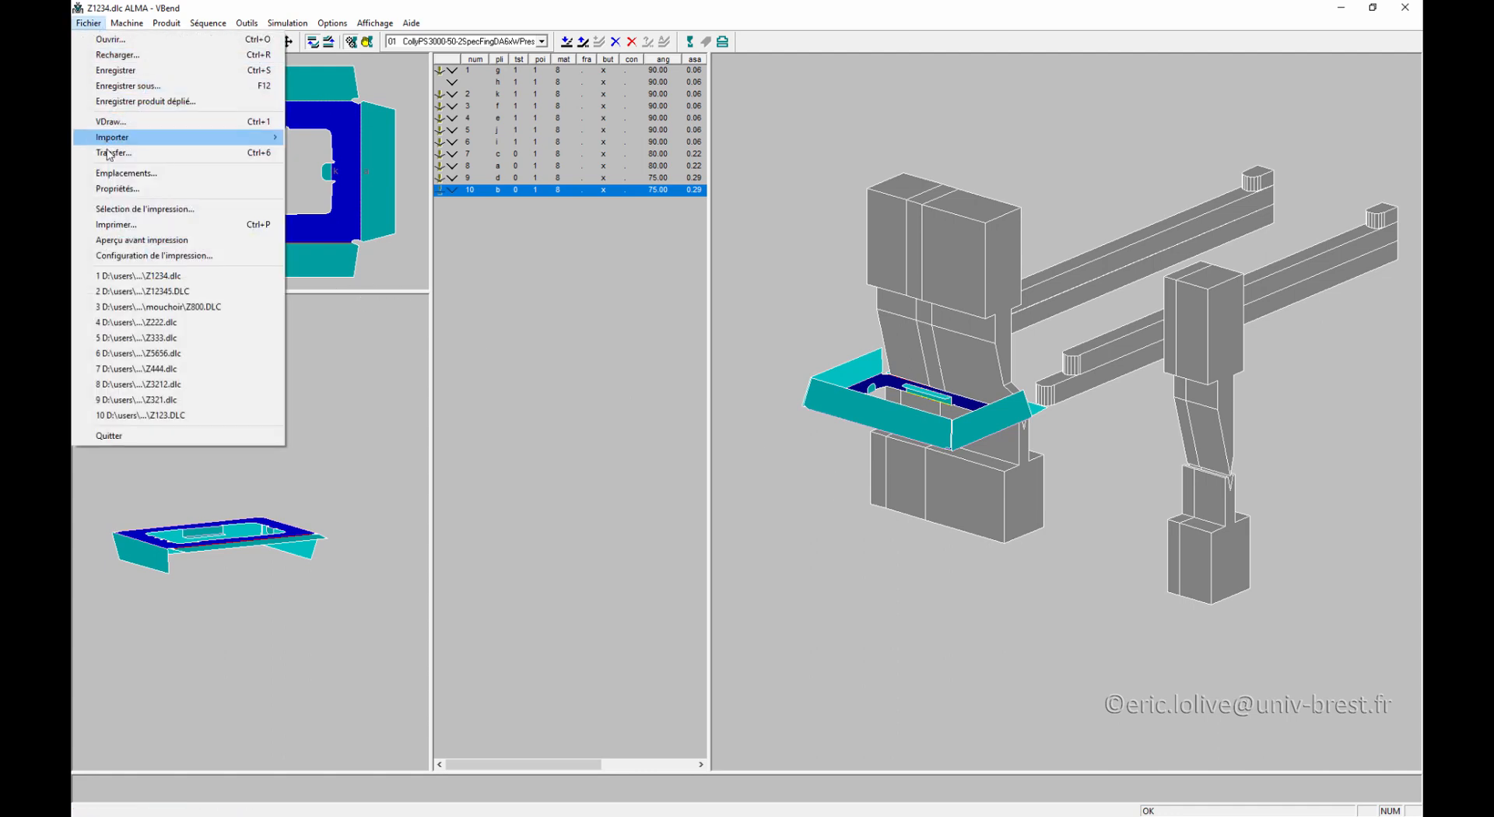
{"action": "left_click", "coordinate": [123, 241]}
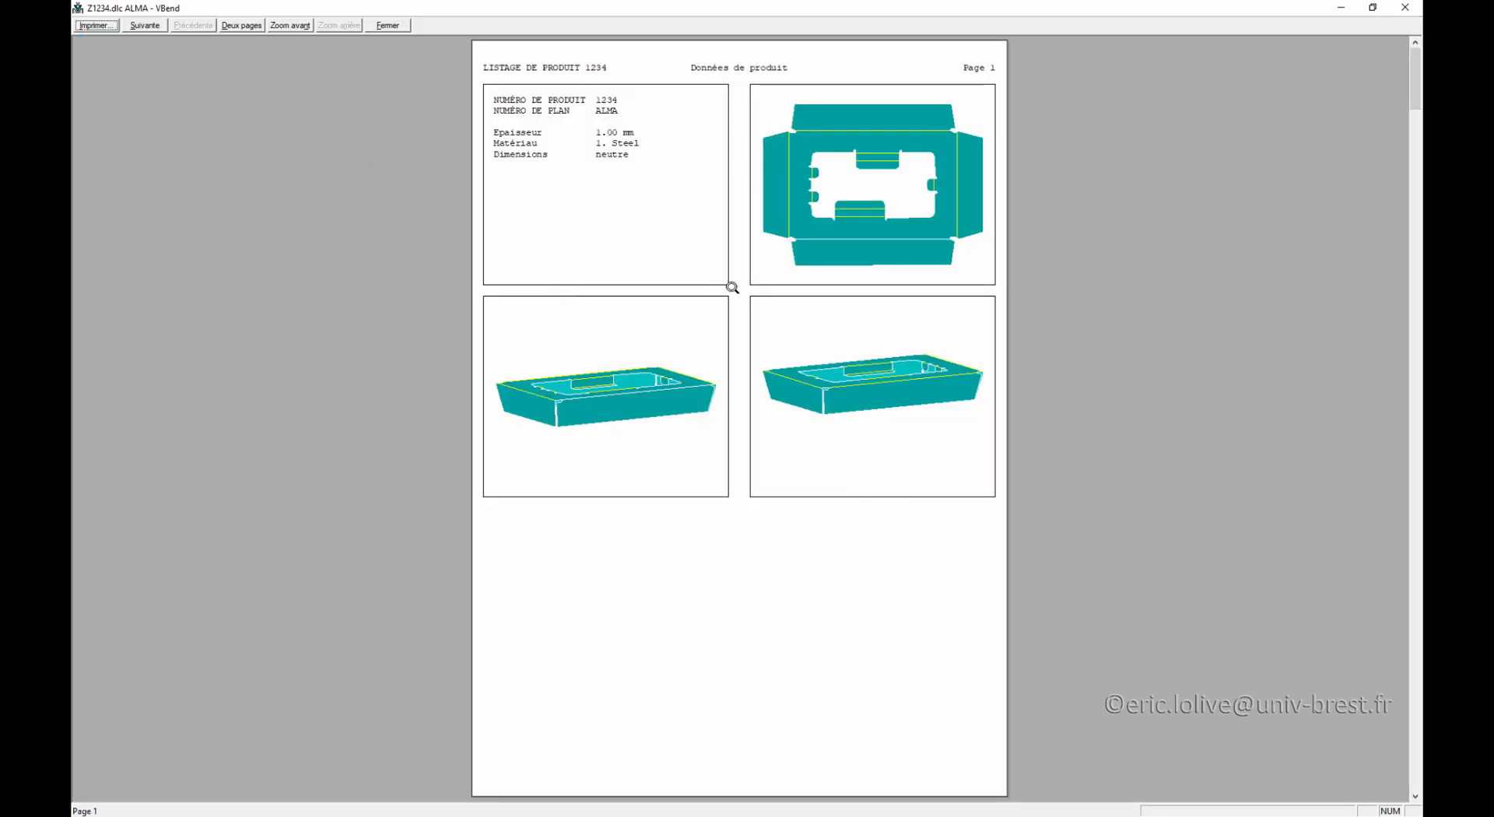
{"action": "left_click", "coordinate": [144, 25]}
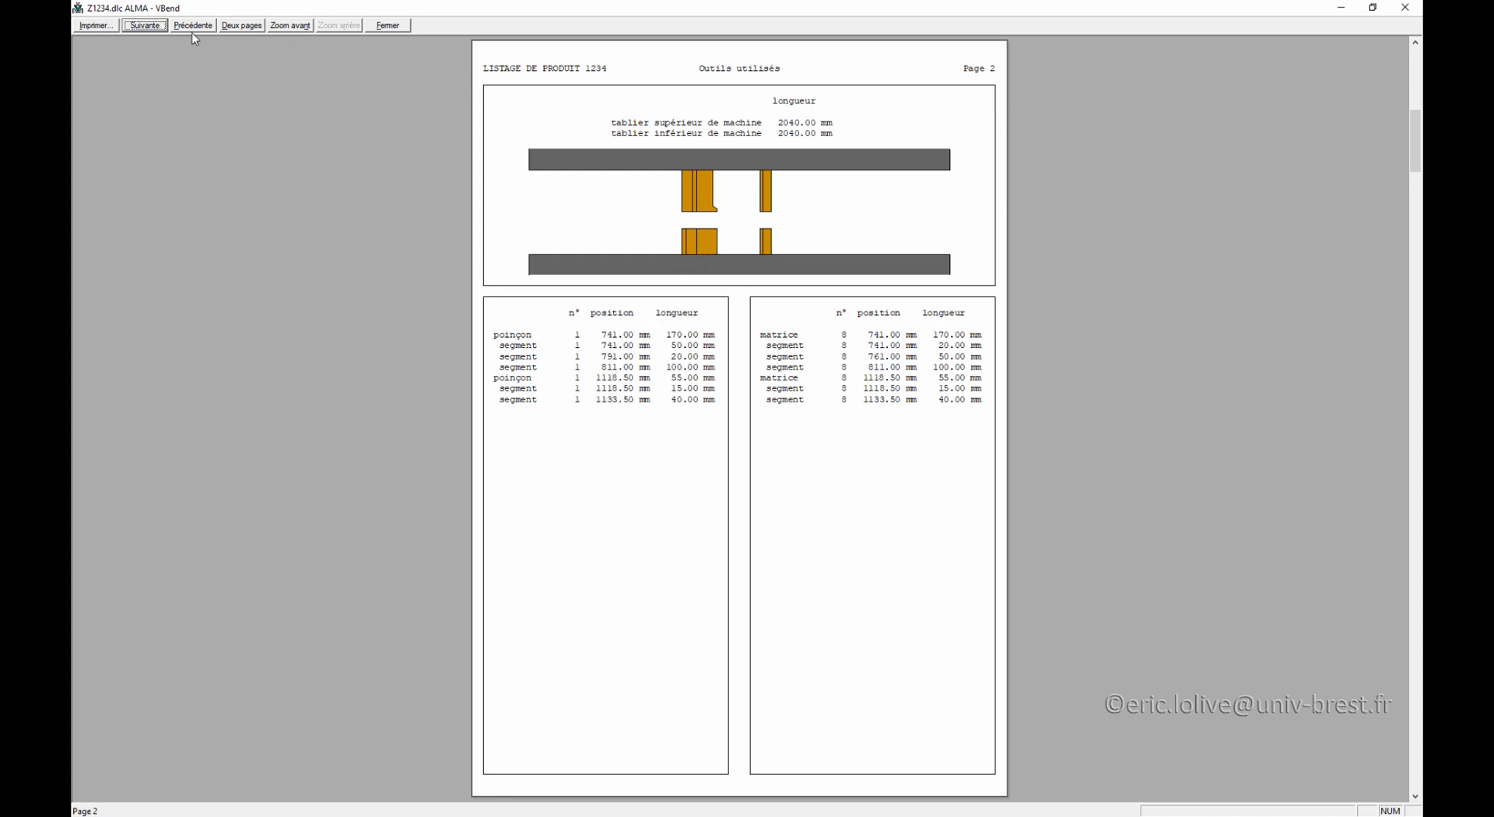
{"action": "left_click", "coordinate": [144, 25]}
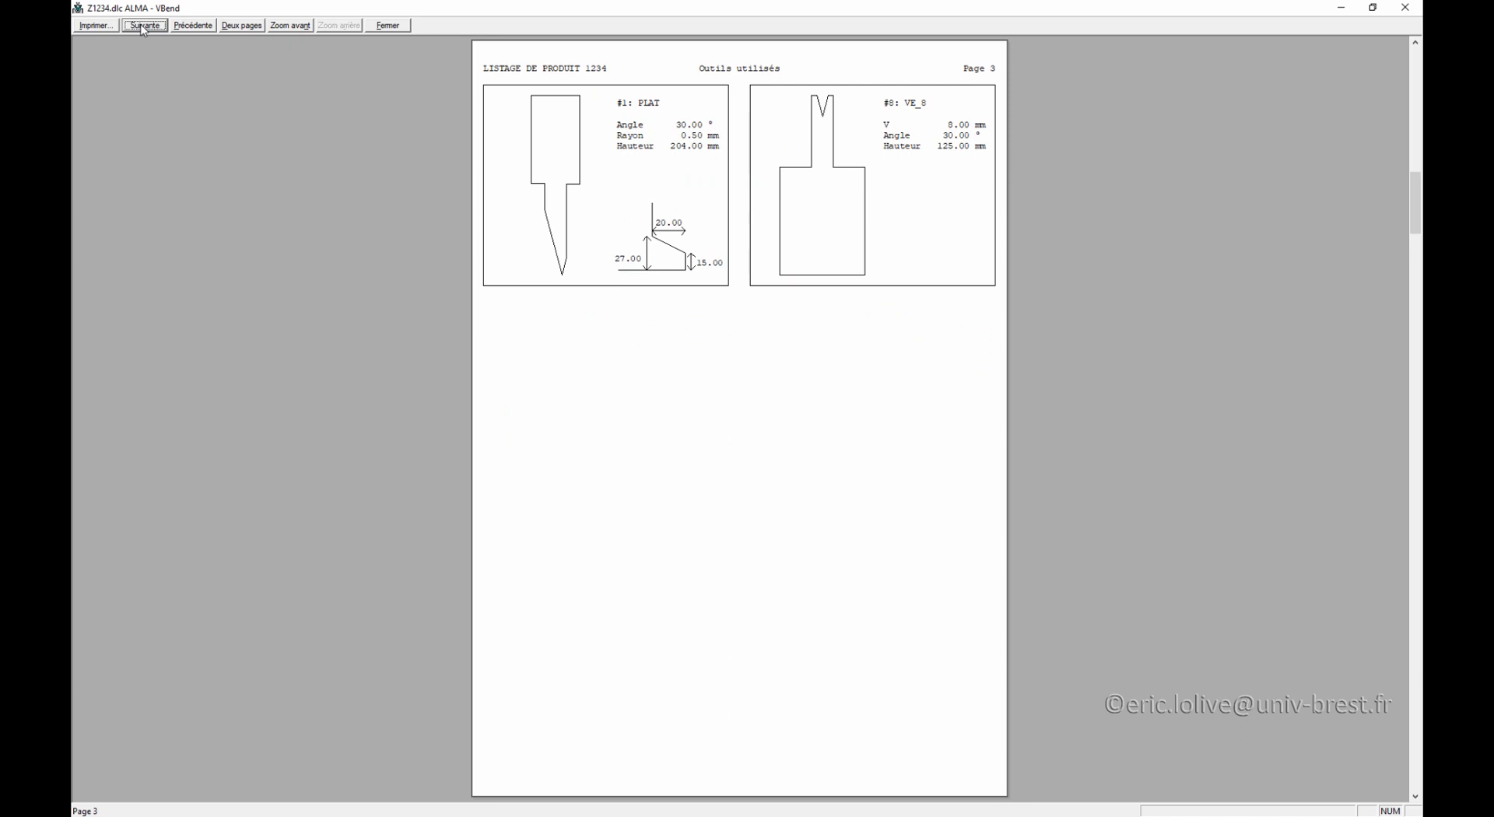
Step: Page through the bending sequence parameters up to the sequence visualization on page 9, and close the print preview
{"action": "left_click", "coordinate": [147, 26]}
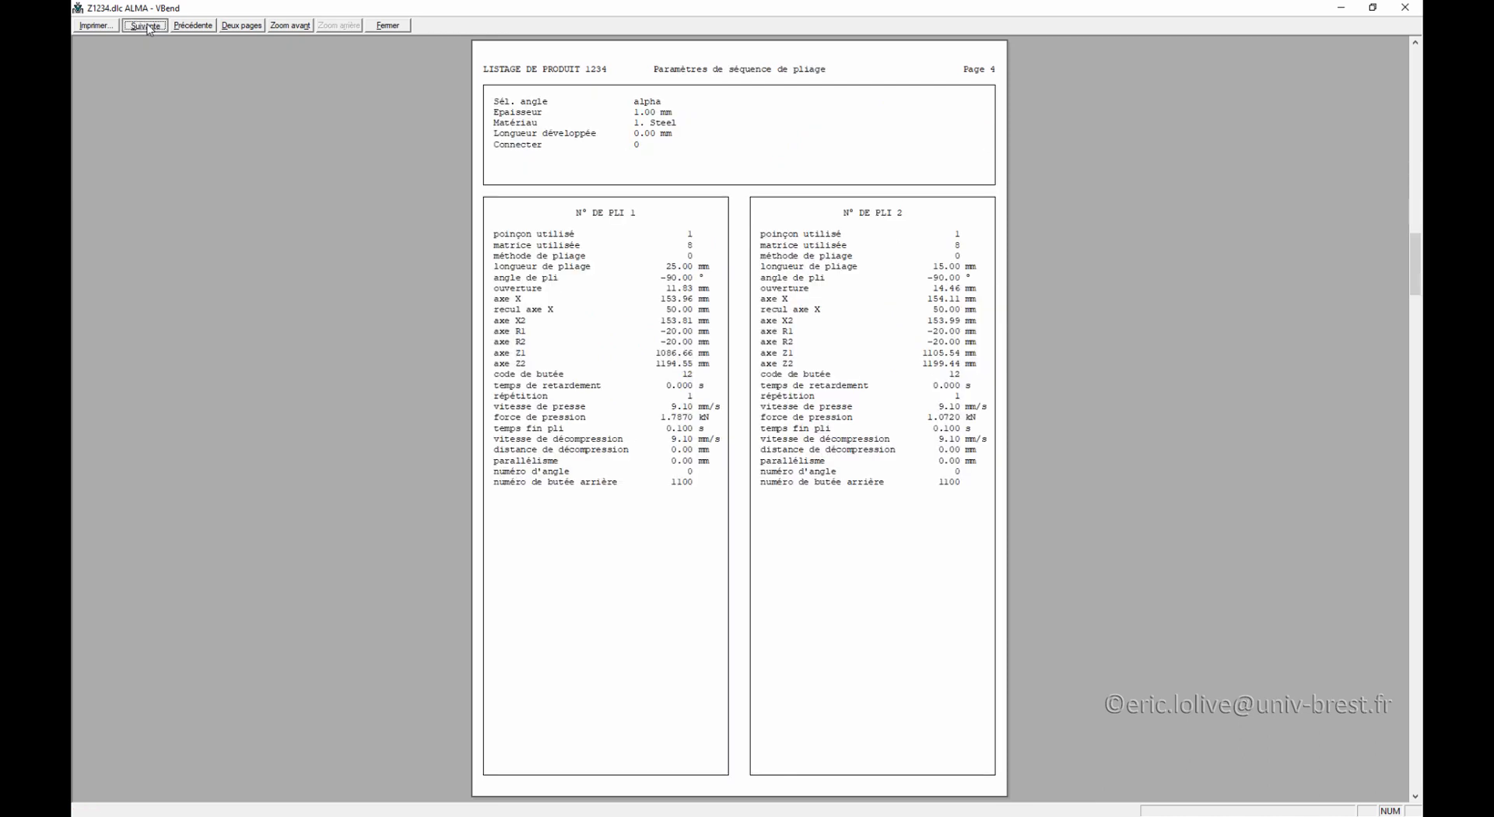
{"action": "left_click", "coordinate": [147, 25]}
{"action": "left_click", "coordinate": [147, 25]}
{"action": "left_click", "coordinate": [147, 26]}
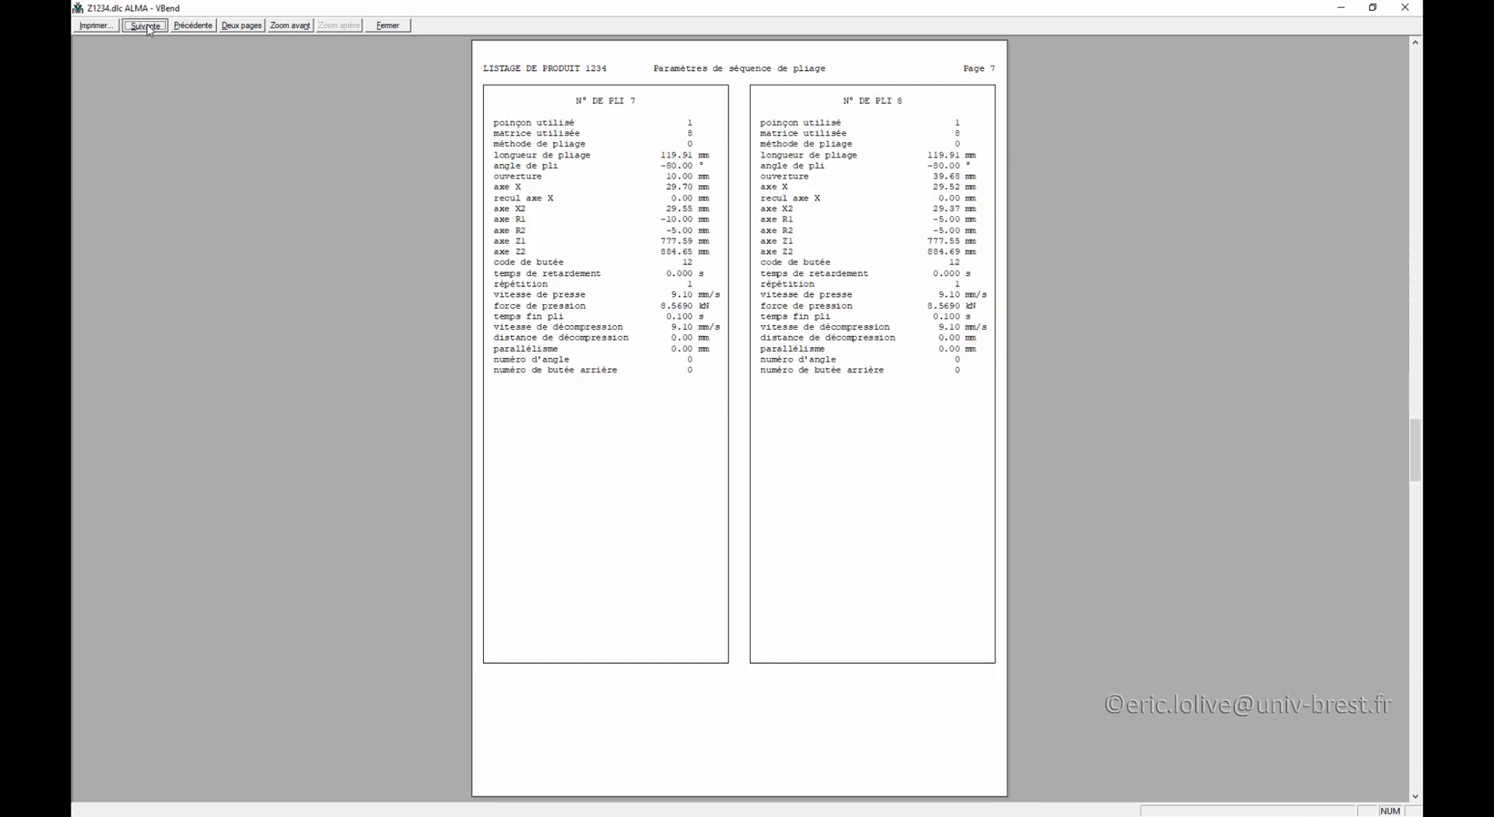
{"action": "left_click", "coordinate": [147, 26]}
{"action": "left_click", "coordinate": [147, 25]}
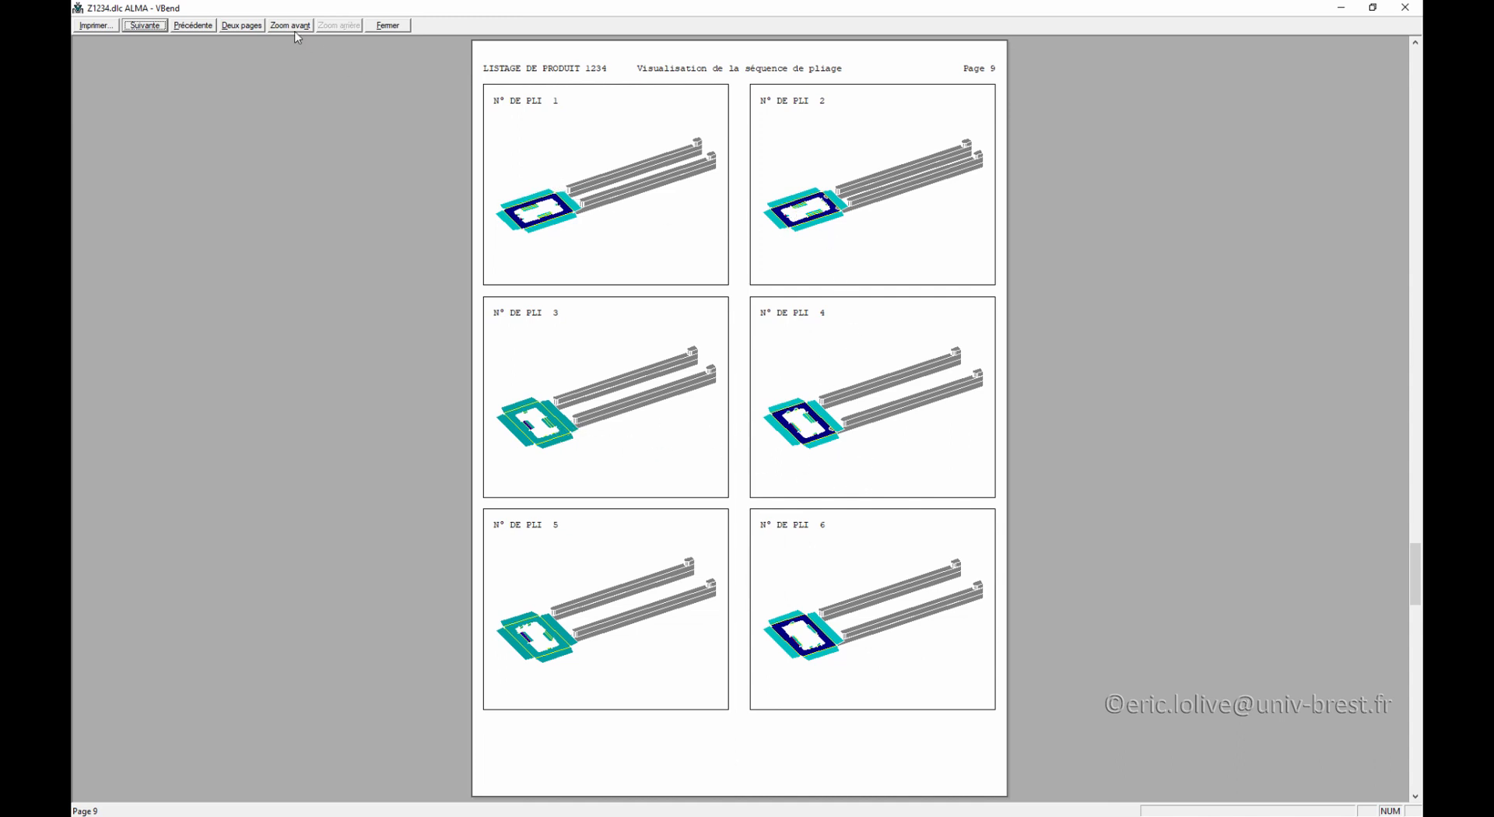
{"action": "left_click", "coordinate": [387, 26]}
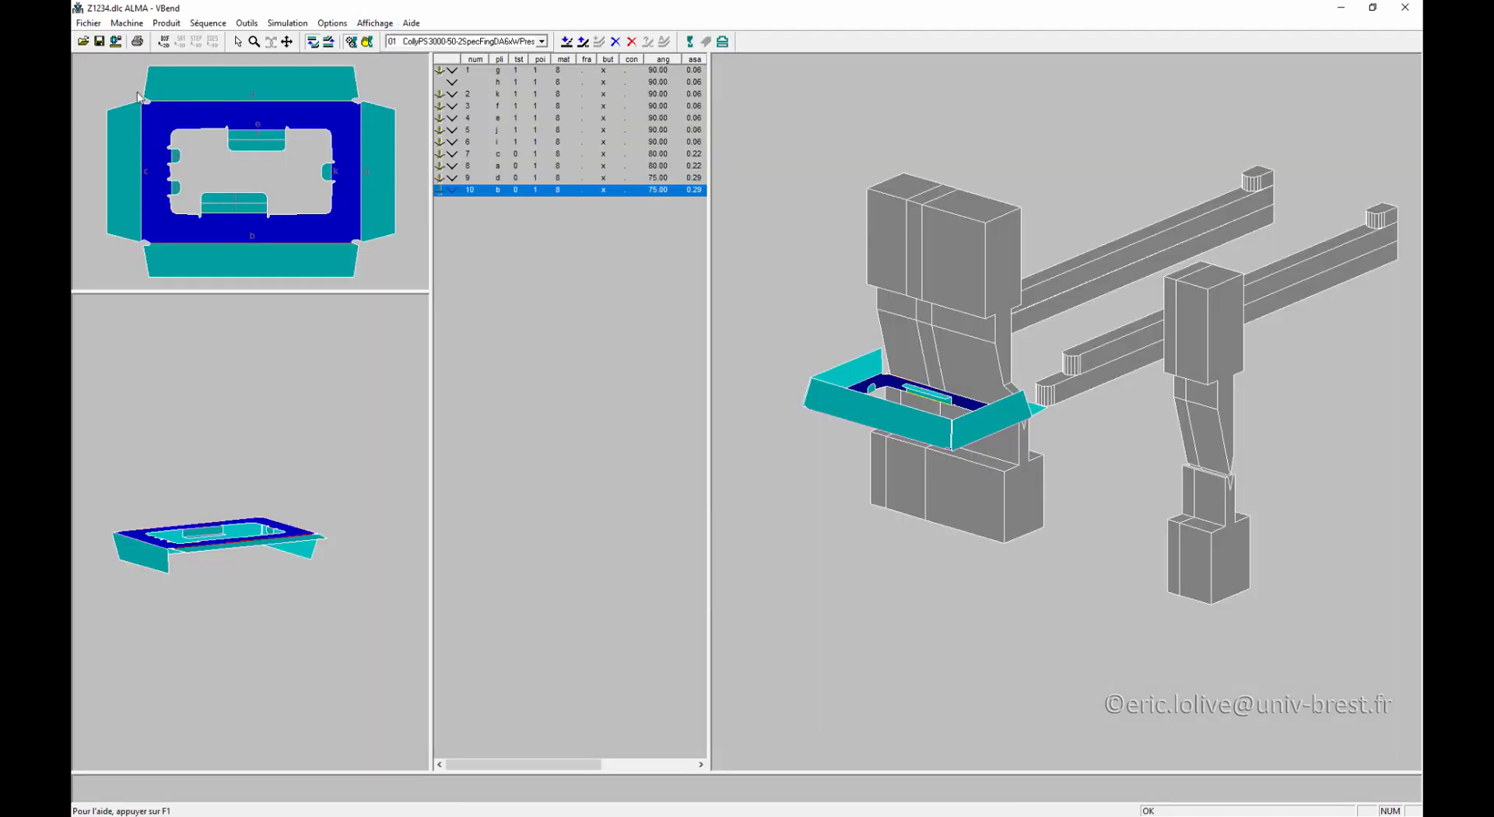
Step: Limit the print selection to Outils utilisés and Visualisation de la séquence de pliage, with Outils included in the visualization
{"action": "left_click", "coordinate": [88, 23]}
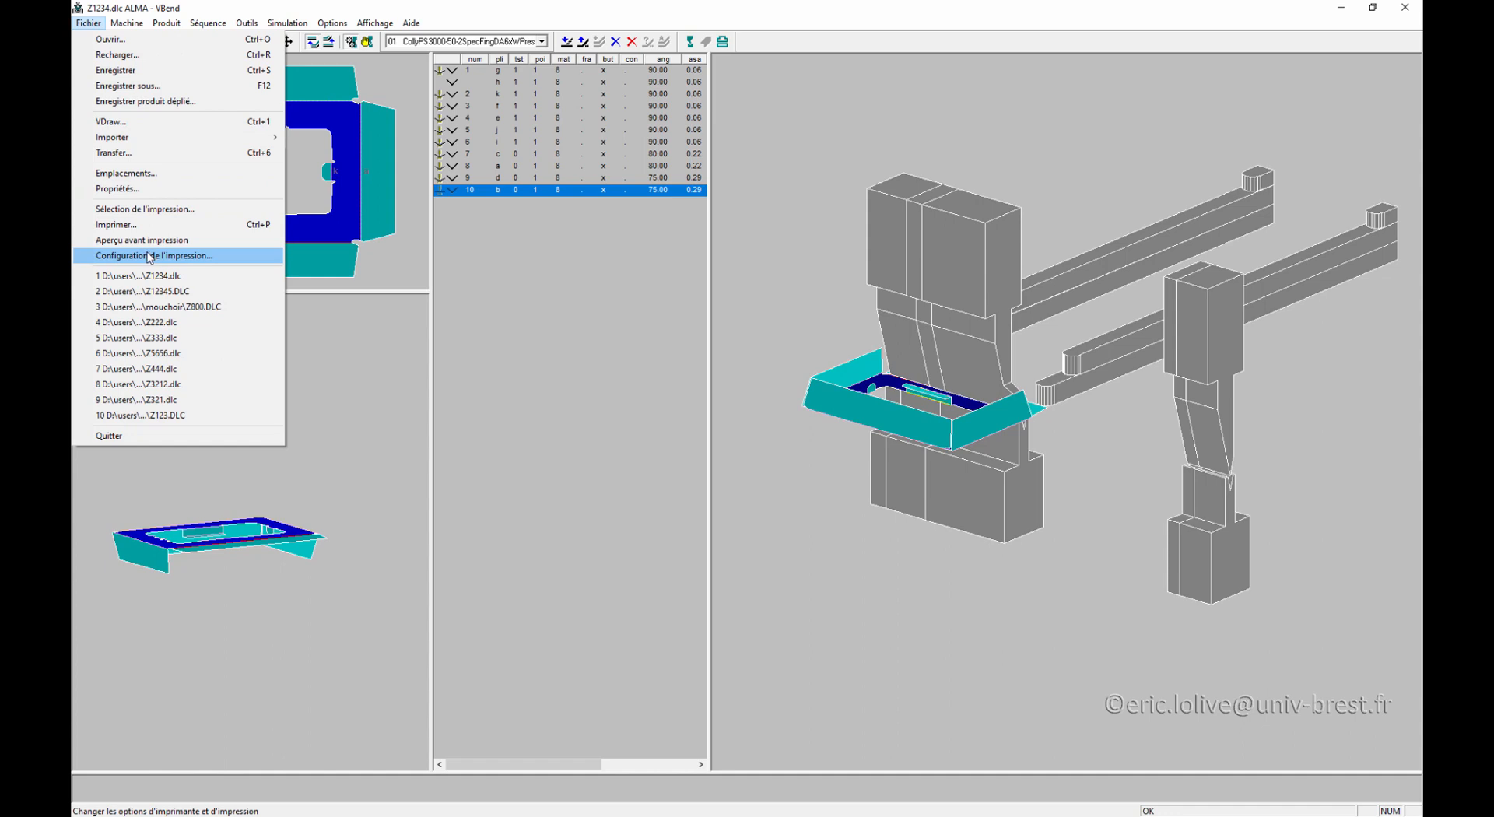
{"action": "left_click", "coordinate": [151, 210]}
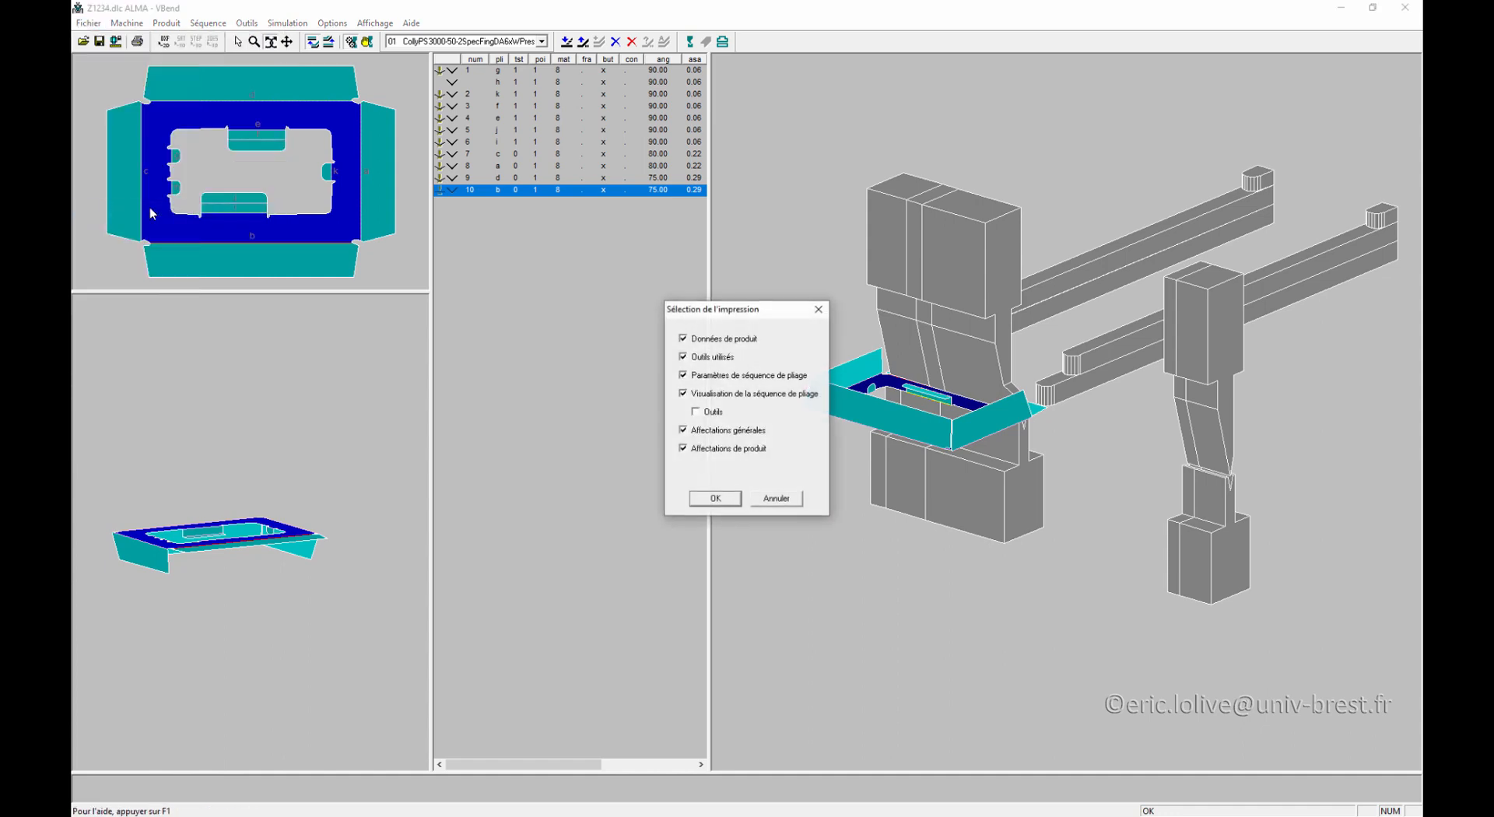
{"action": "left_click", "coordinate": [696, 342]}
{"action": "left_click", "coordinate": [699, 413]}
{"action": "left_click", "coordinate": [712, 434]}
{"action": "left_click", "coordinate": [723, 500]}
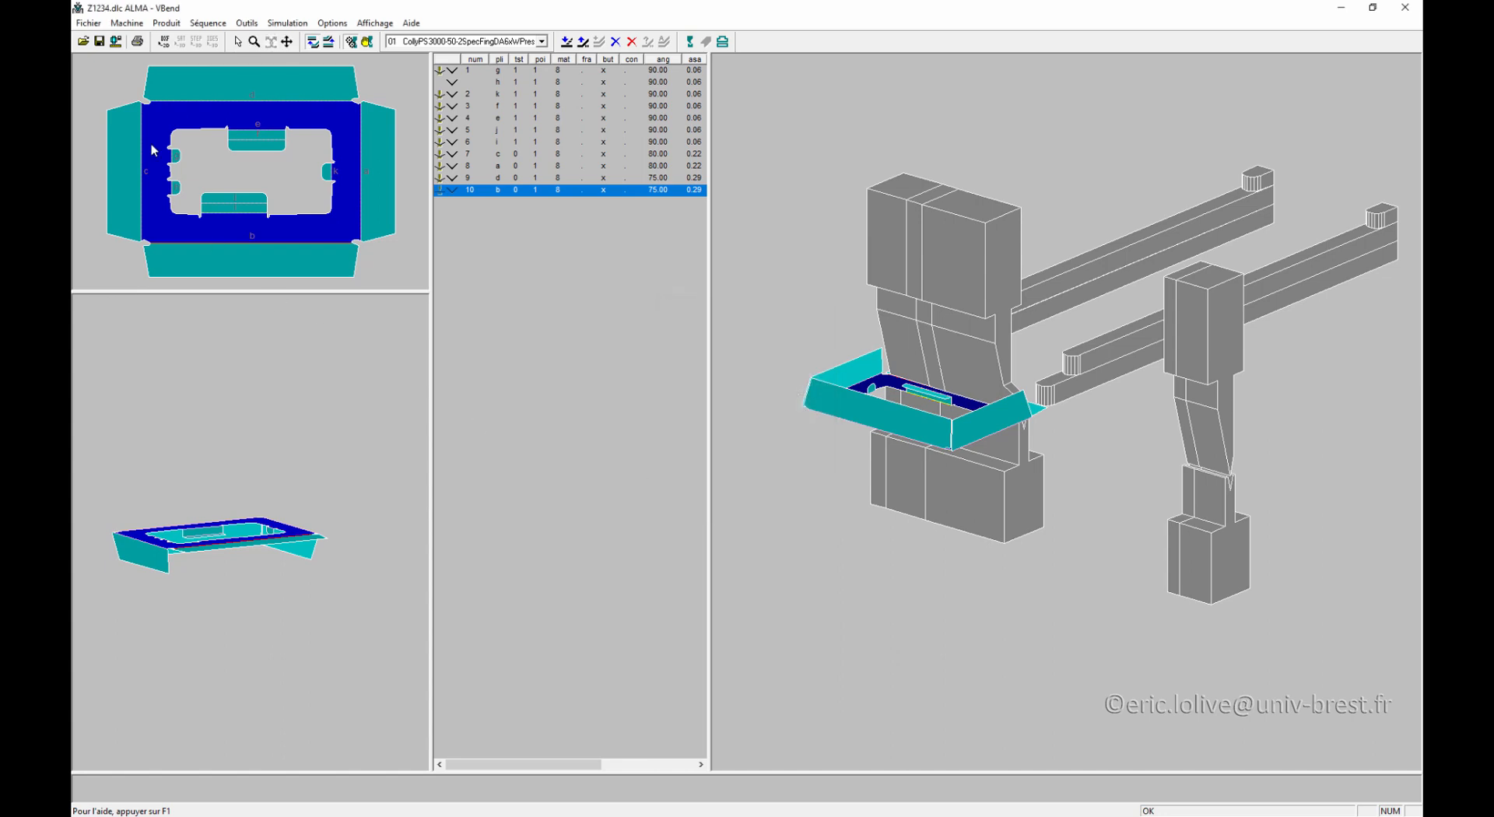
Step: Preview the reduced product listing, review its tool and bend visualization pages through page 4, and close VBend
{"action": "left_click", "coordinate": [88, 23]}
{"action": "left_click", "coordinate": [142, 240]}
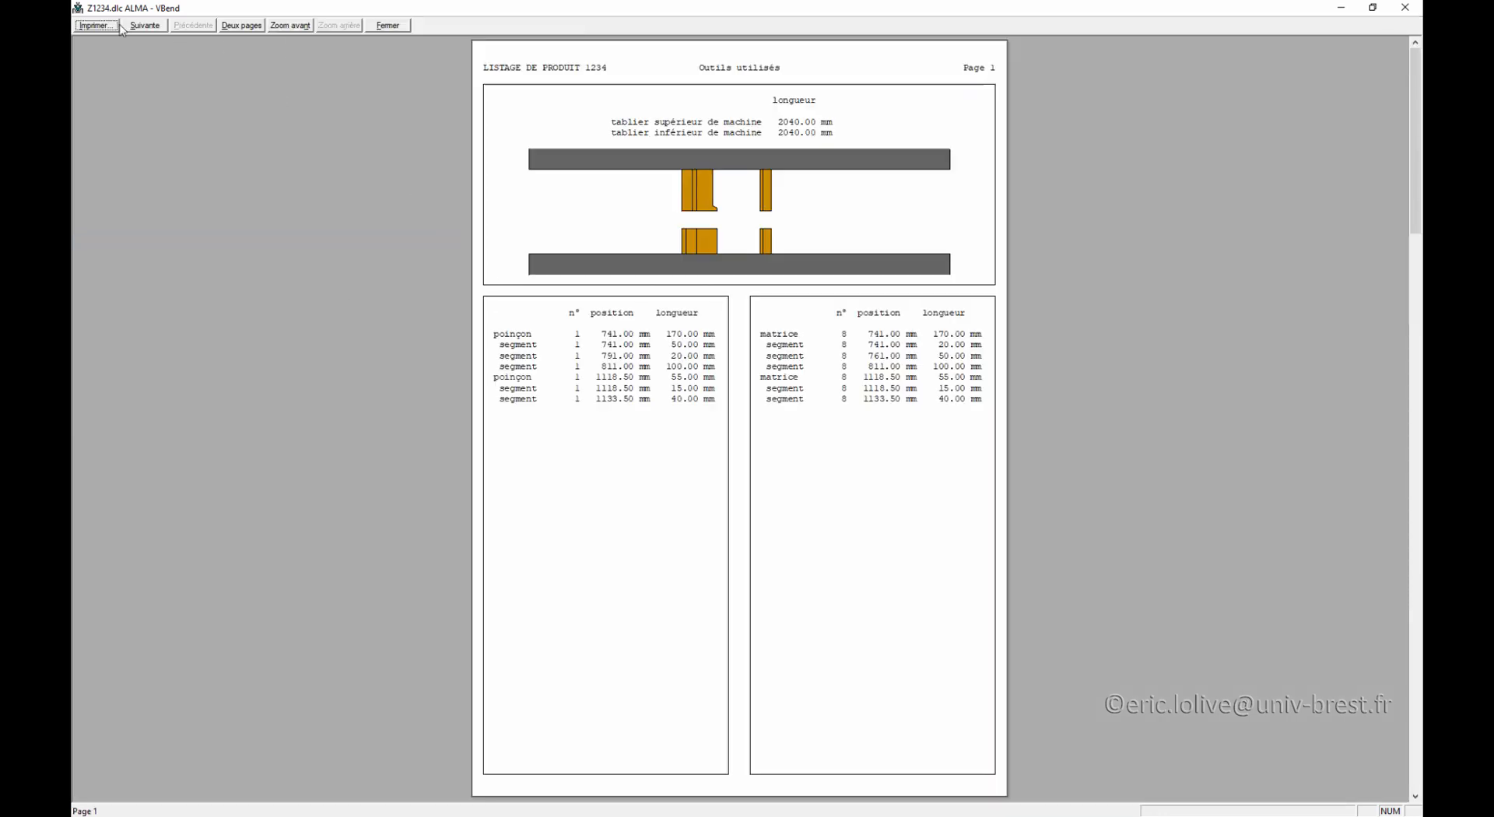
{"action": "left_click", "coordinate": [145, 28]}
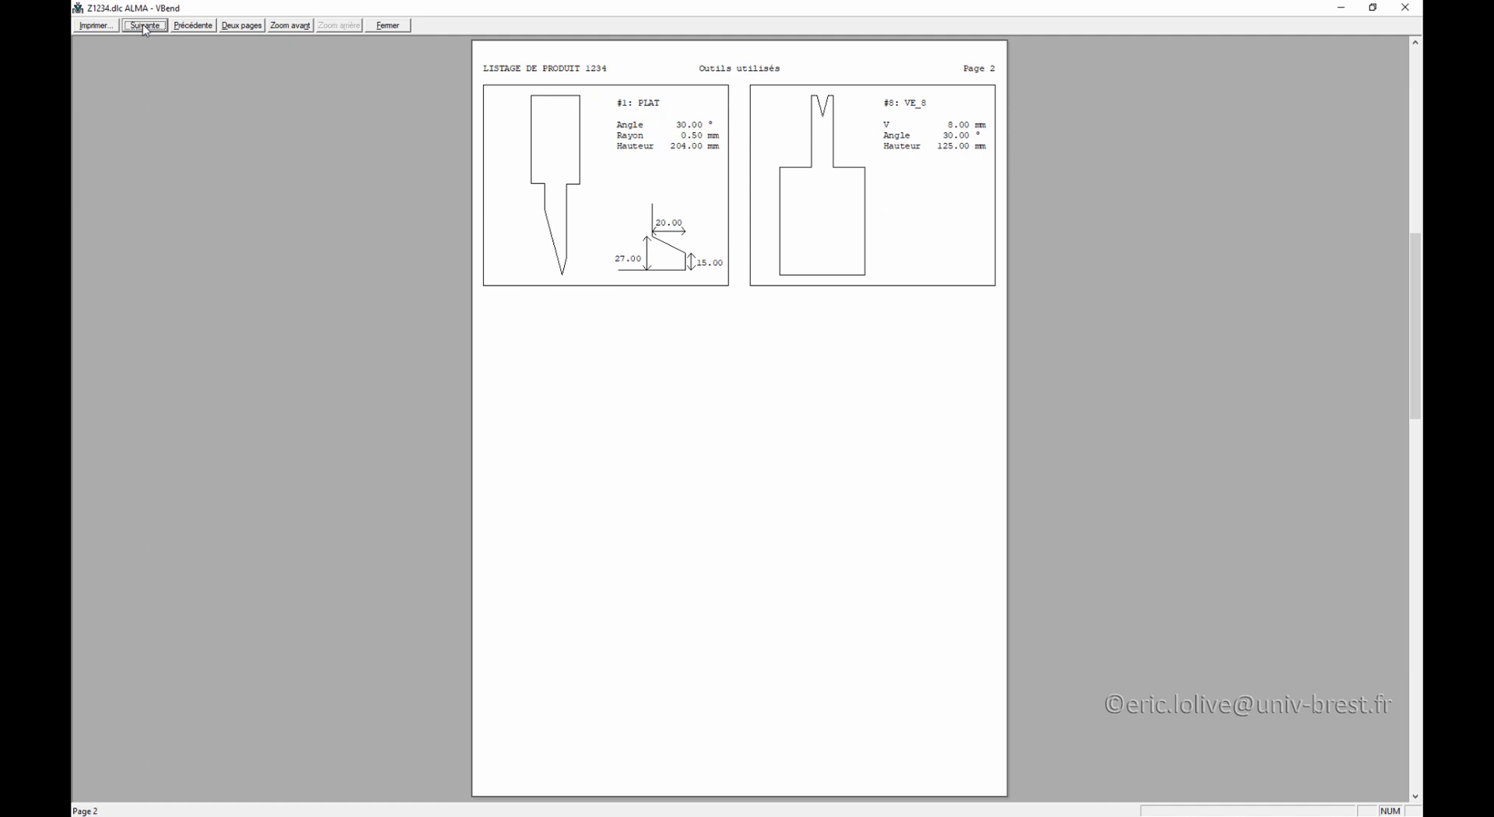
{"action": "left_click", "coordinate": [145, 26]}
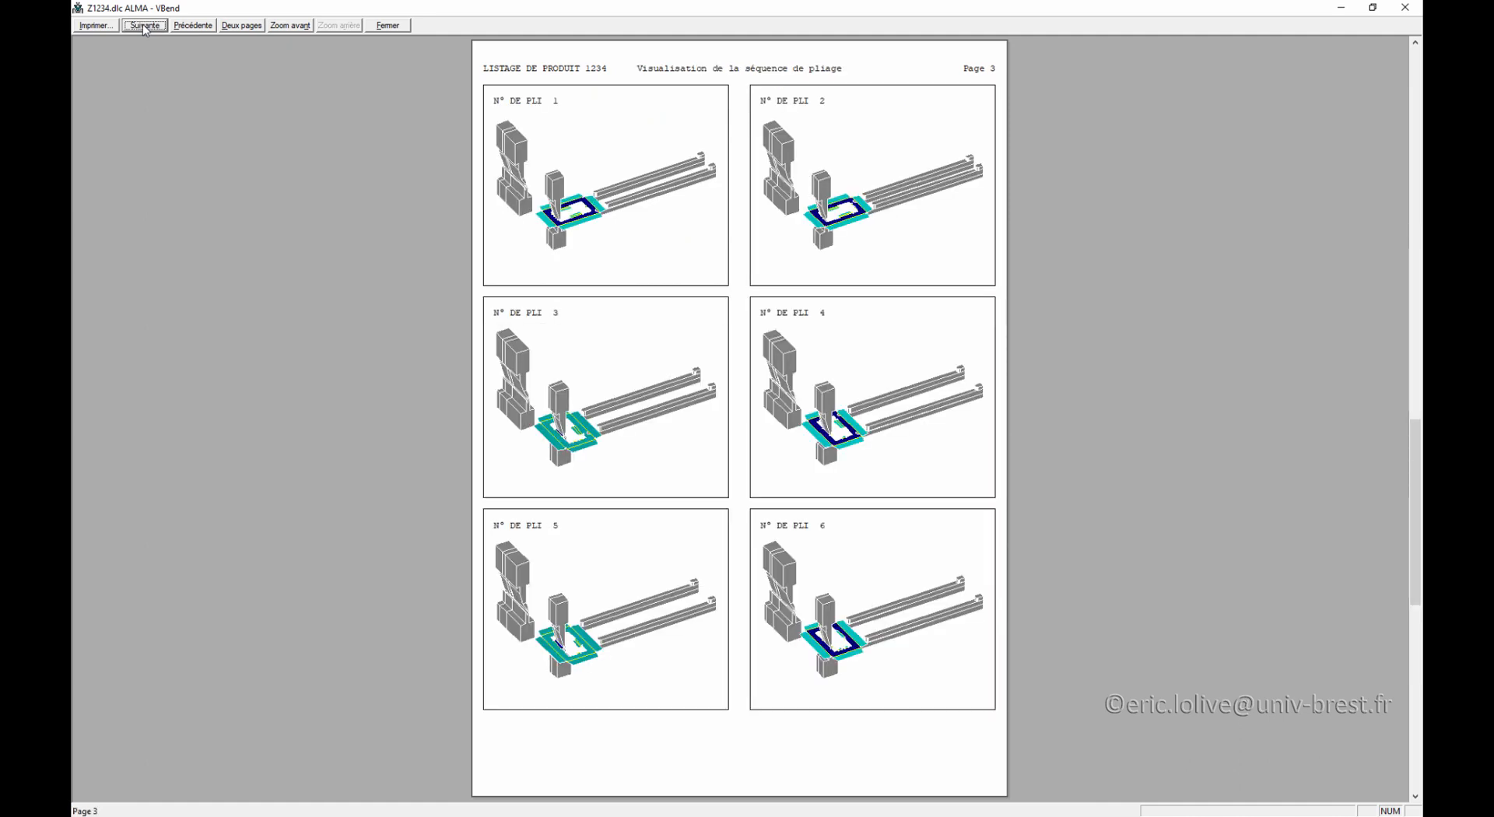
{"action": "left_click", "coordinate": [145, 27]}
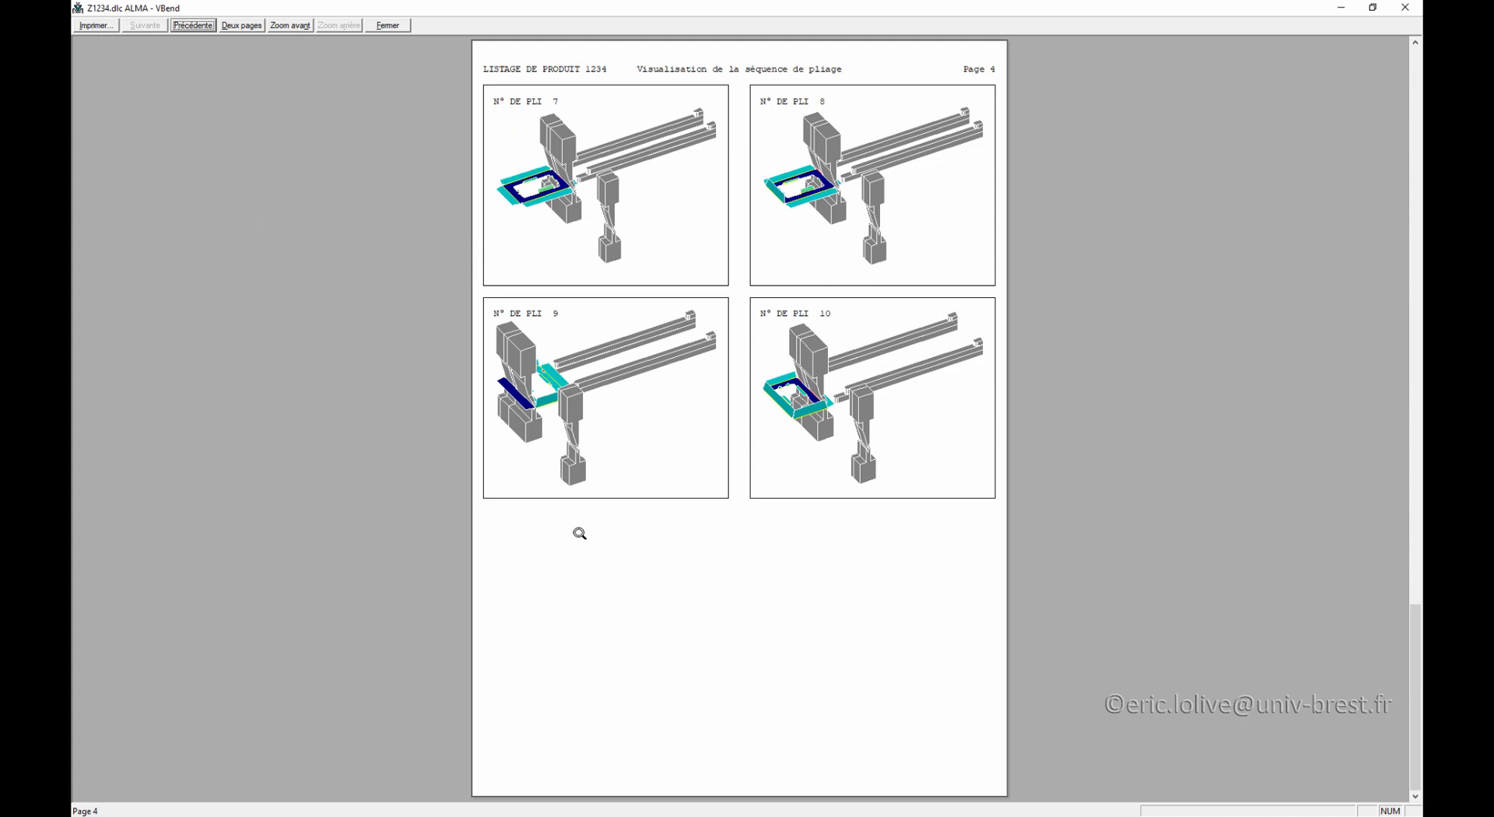
{"action": "mouse_move", "coordinate": [537, 816]}
{"action": "left_click", "coordinate": [1412, 11]}
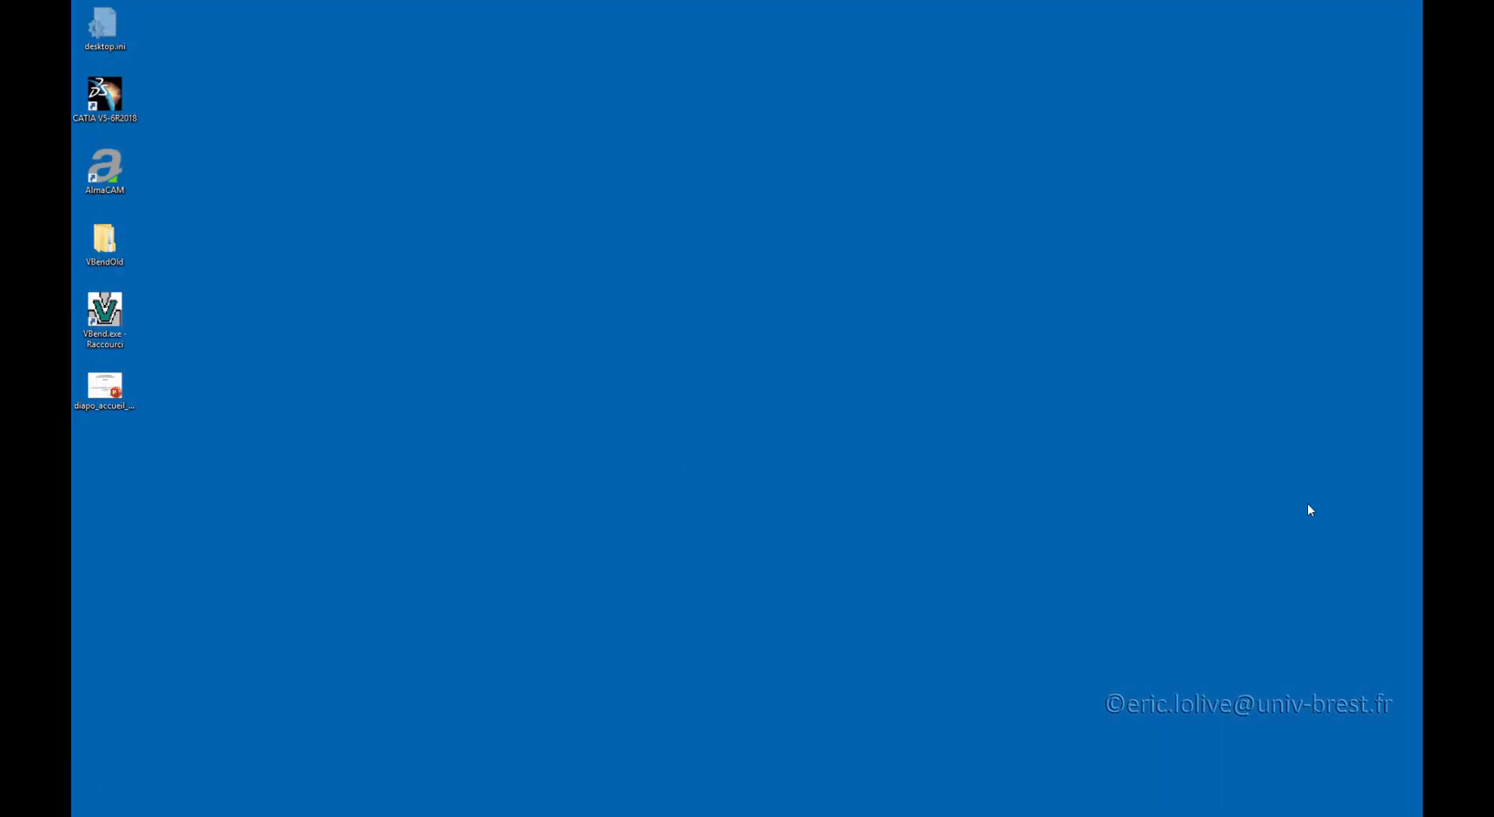